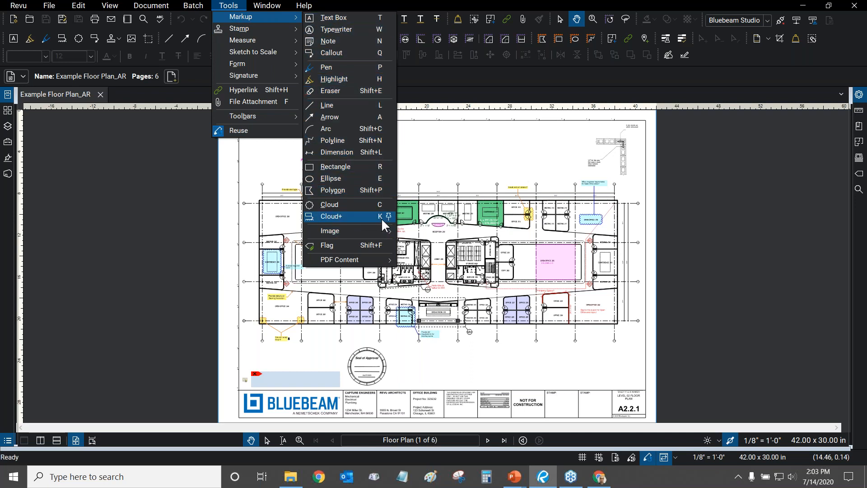
Place a text box reading "with new data" in the blank area above the floor plan.
click(381, 2)
drag(410, 137, 408, 160)
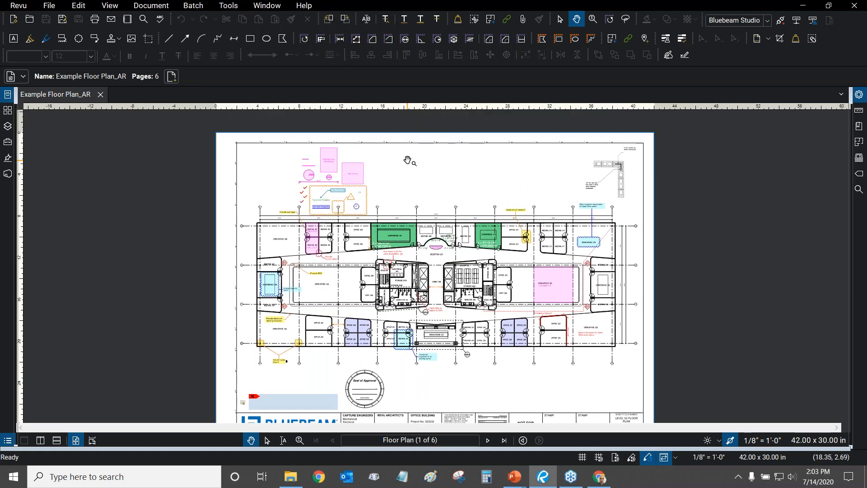
scroll(408, 160, up, 3)
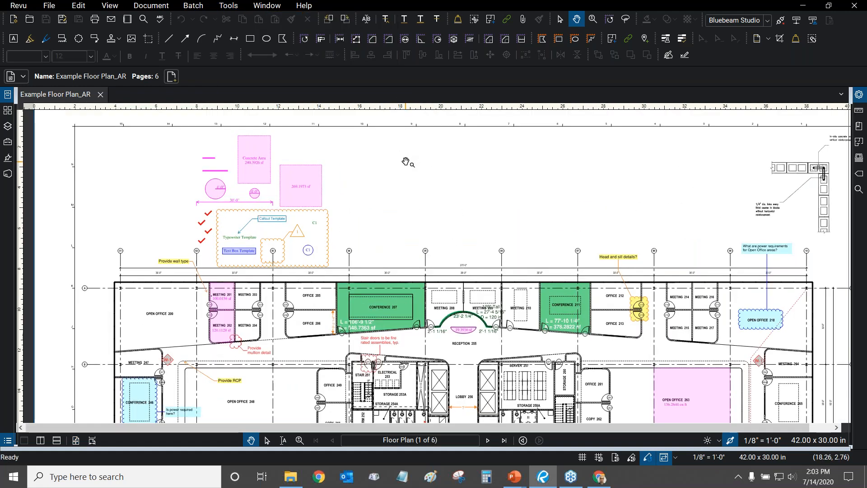
key(t)
drag(362, 152, 443, 192)
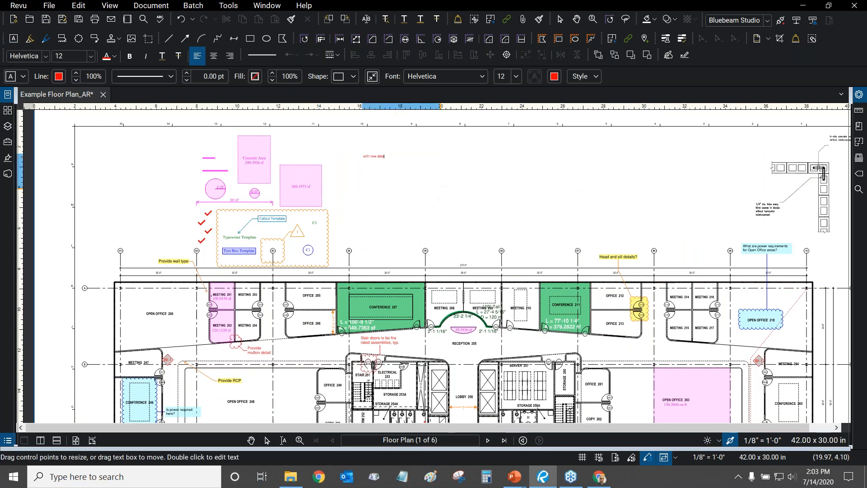
scroll(361, 176, up, 4)
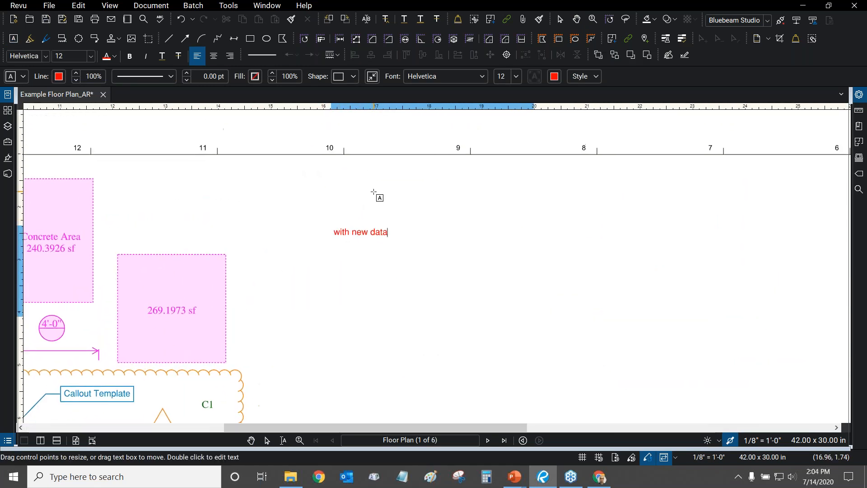
Autosize the "with new data" text box and remove it from the drawing.
key(Escape)
key(alt+z)
drag(378, 233, 479, 217)
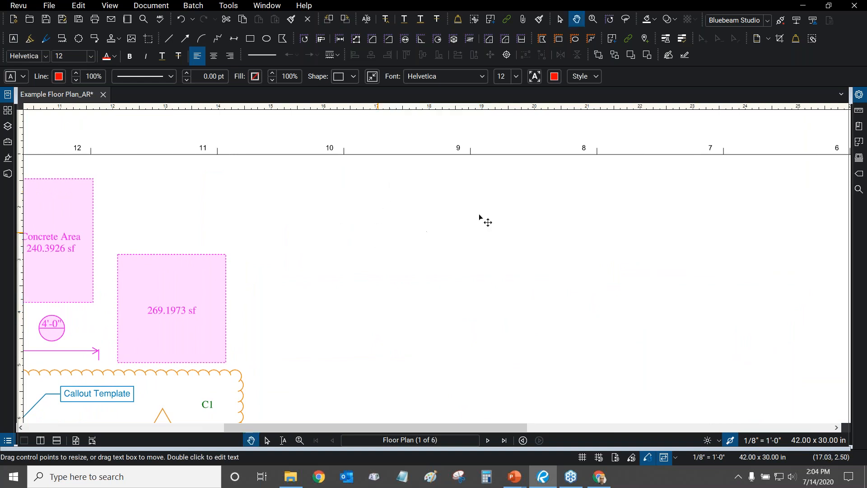
key(ctrl+0)
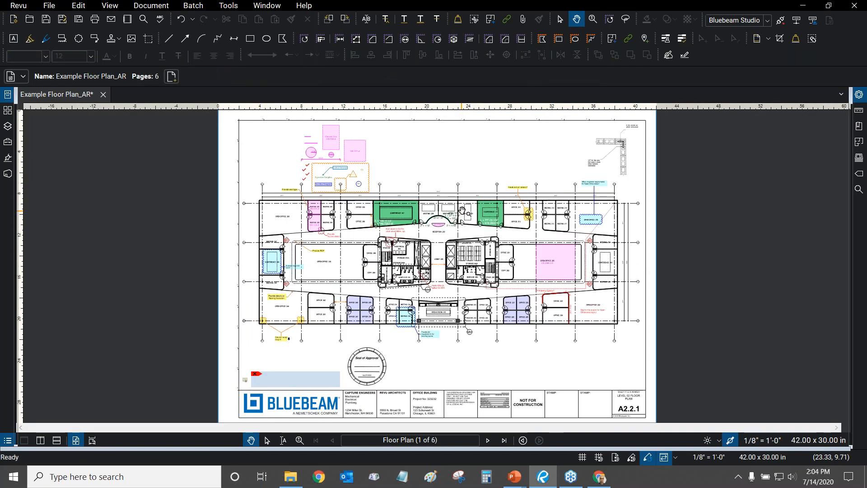
click(234, 7)
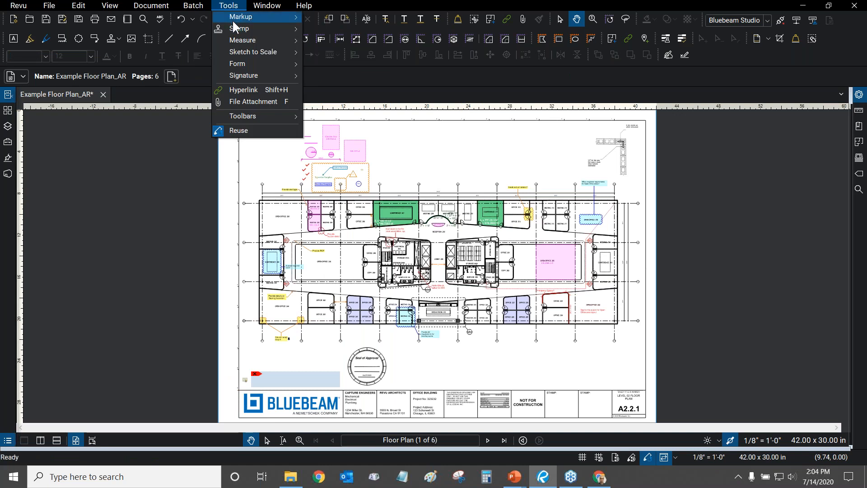
mouse_move(237, 18)
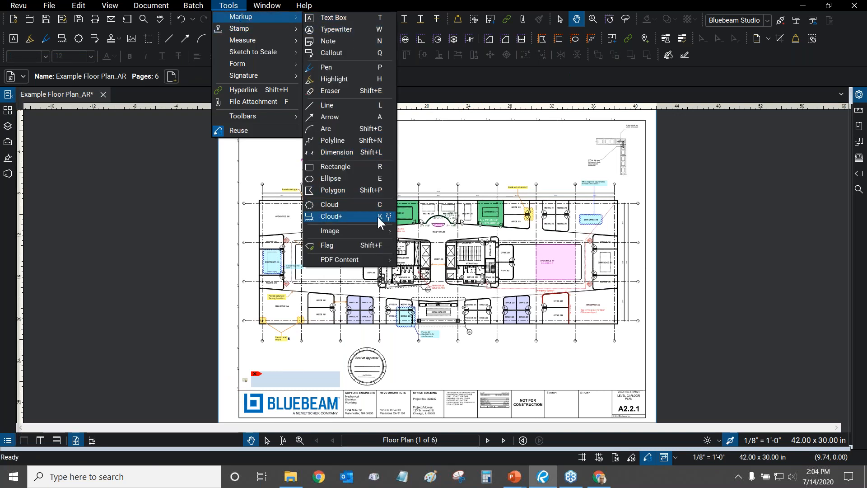
double_click(359, 3)
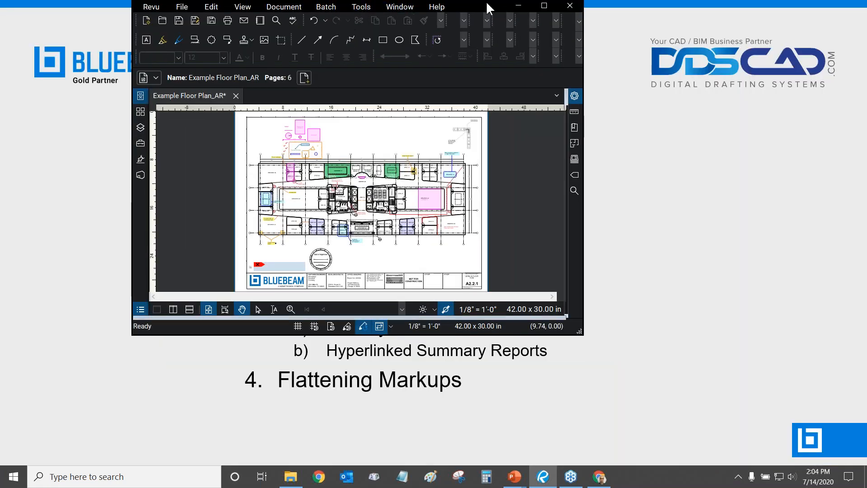
double_click(489, 7)
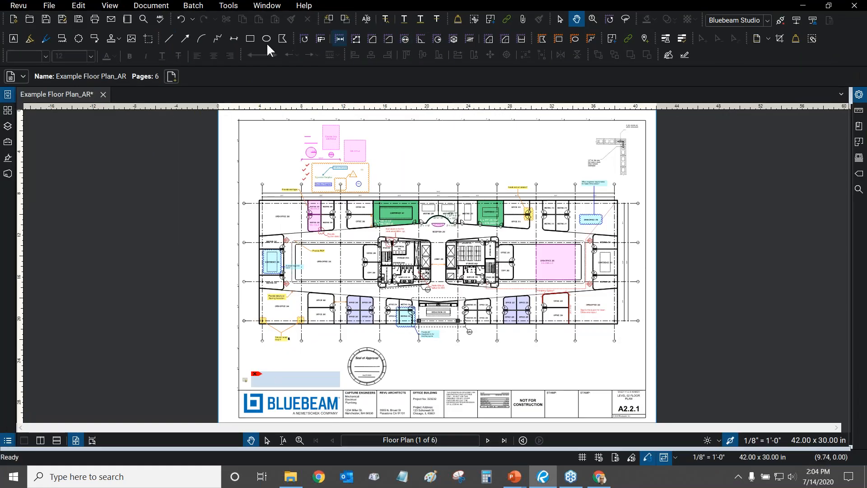
Review the keyboard shortcuts assigned to the markup tools without changing any.
click(19, 6)
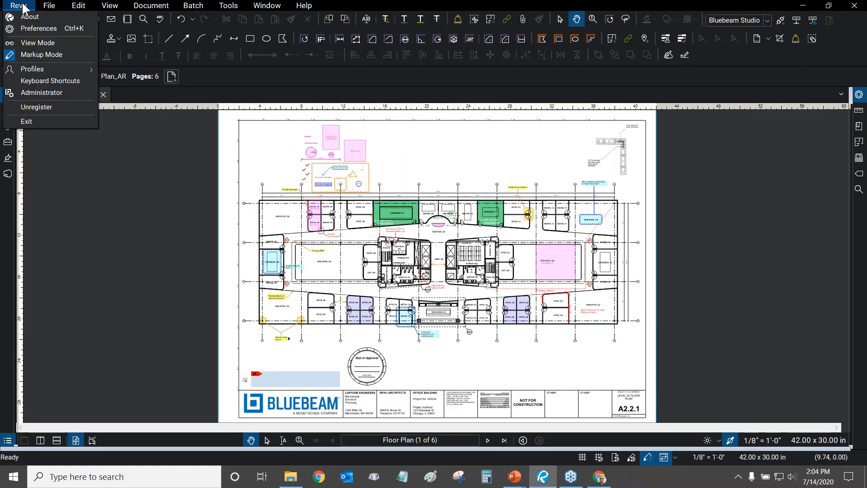
click(47, 82)
mouse_move(608, 134)
mouse_down()
mouse_move(602, 196)
mouse_move(611, 261)
mouse_move(601, 186)
mouse_move(615, 132)
mouse_up()
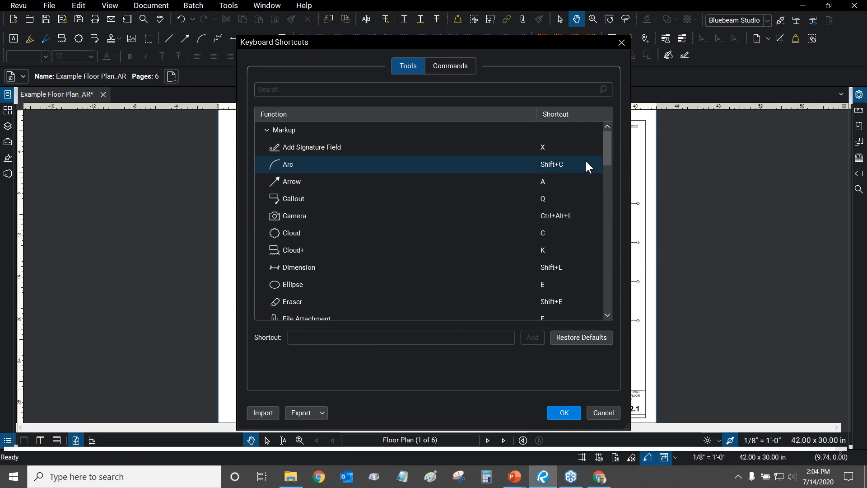
click(598, 412)
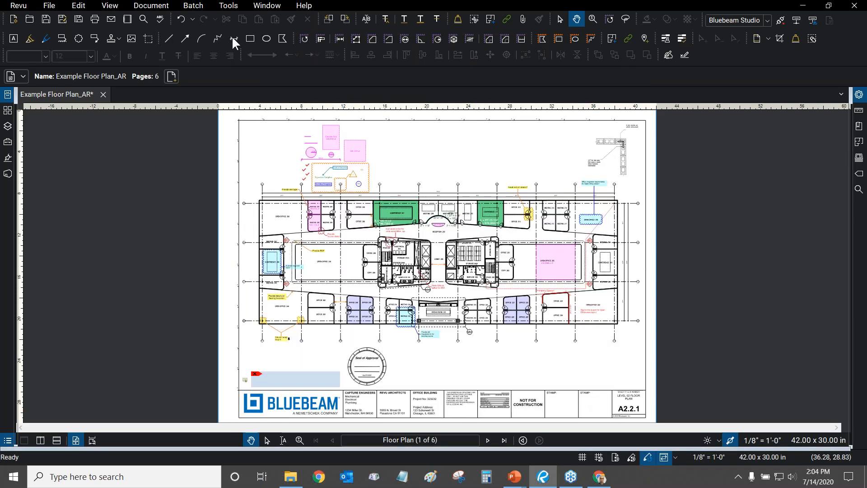
click(228, 5)
mouse_move(239, 21)
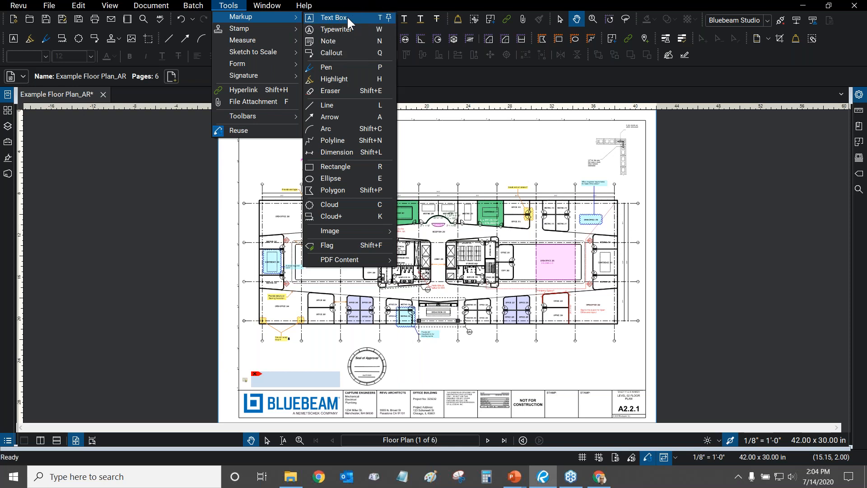
click(228, 5)
click(229, 5)
click(229, 5)
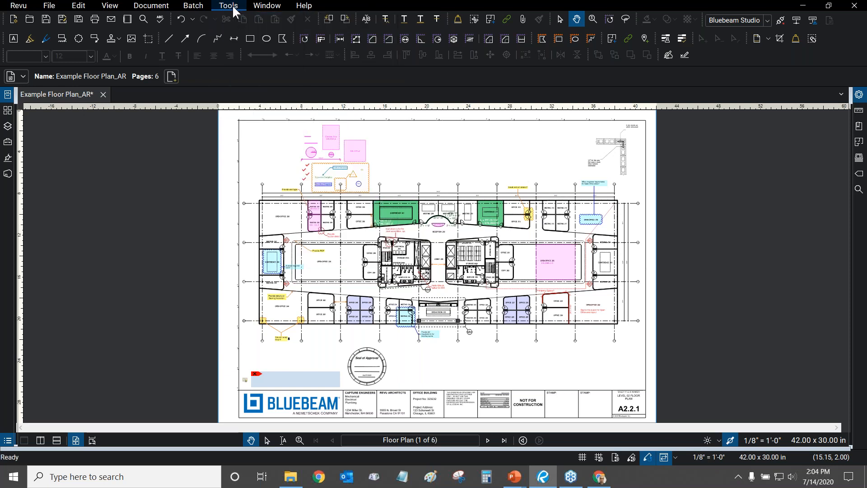
click(228, 5)
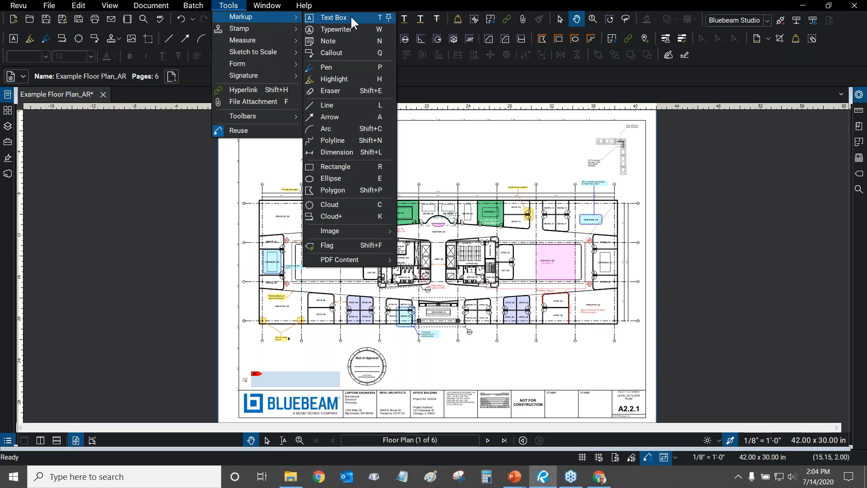
click(326, 9)
Review the markup tool preferences, including text box autosizing and snapshot options, without saving changes.
click(18, 5)
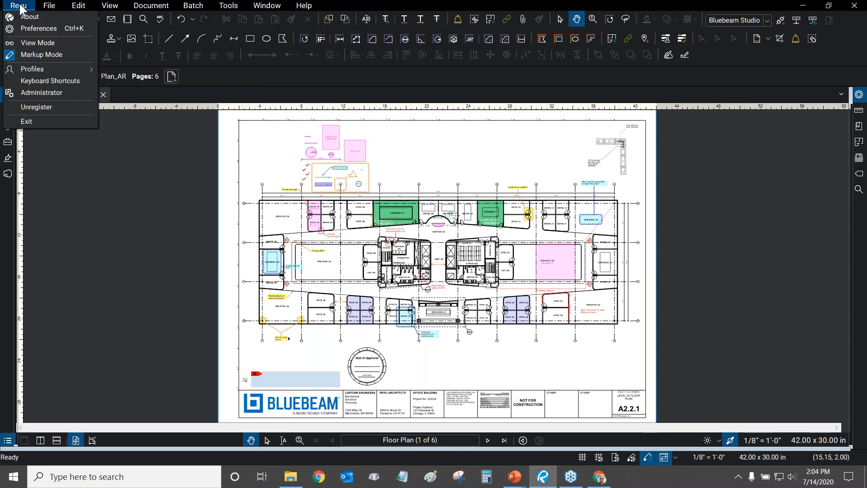
click(31, 28)
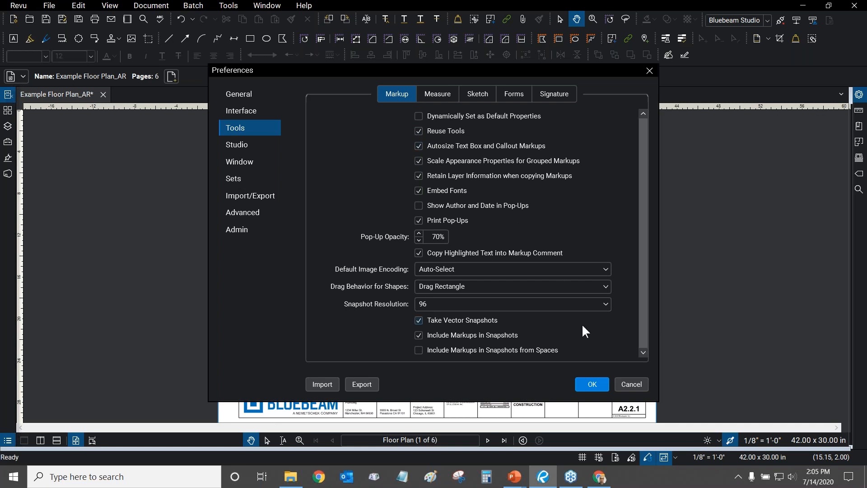
click(638, 386)
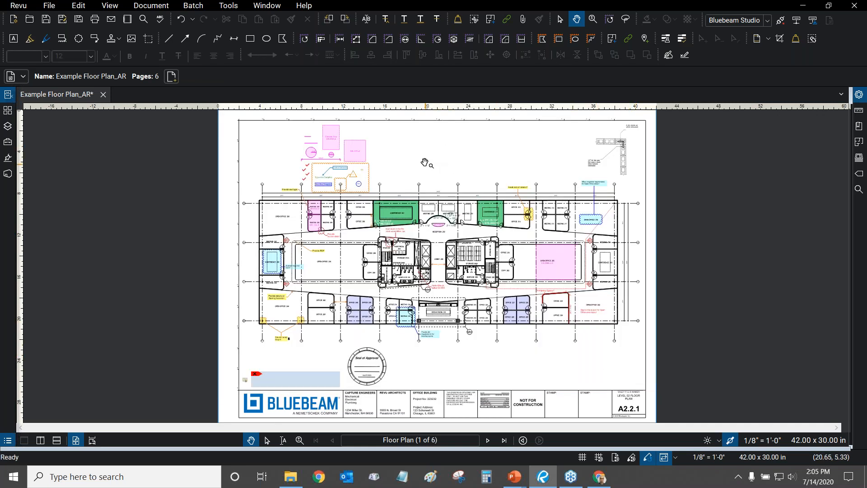
Add a text box reading "a little data" in the blank space above the floor plan.
click(228, 5)
mouse_move(240, 17)
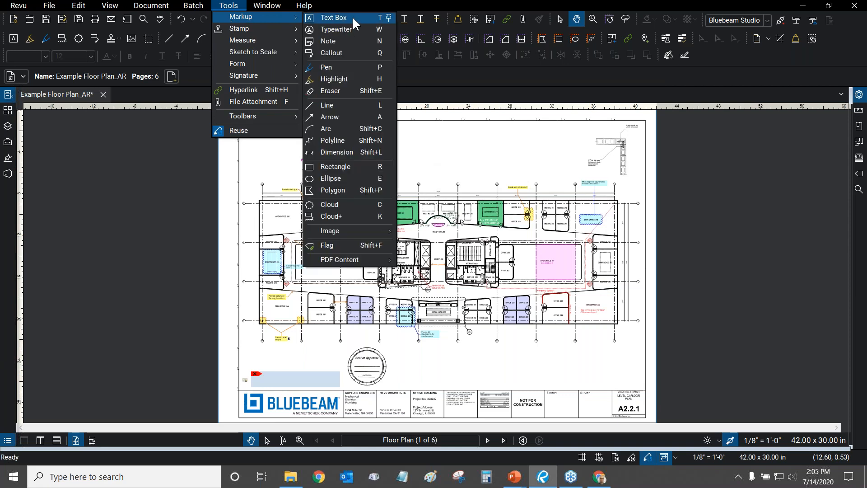
click(352, 17)
scroll(386, 184, up, 5)
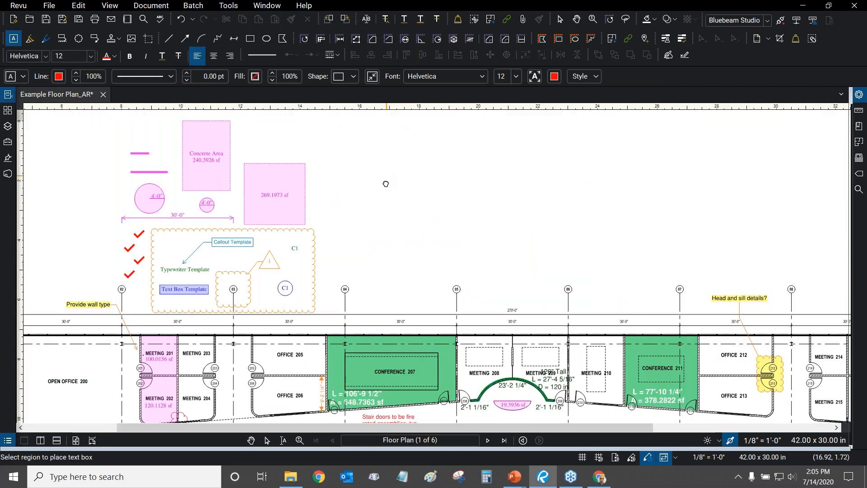
scroll(386, 184, up, 3)
drag(348, 152, 678, 356)
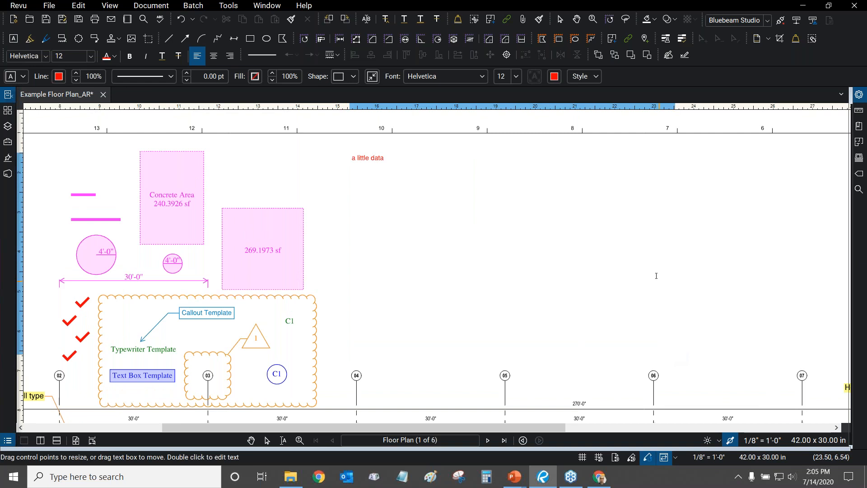
key(Escape)
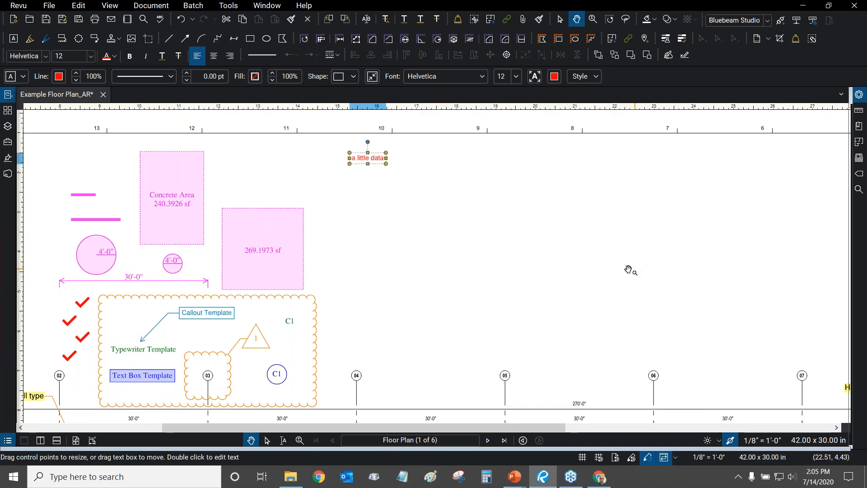
Enlarge the "a little data" text box to about 6 by 5 inches and deselect it.
scroll(357, 122, up, 5)
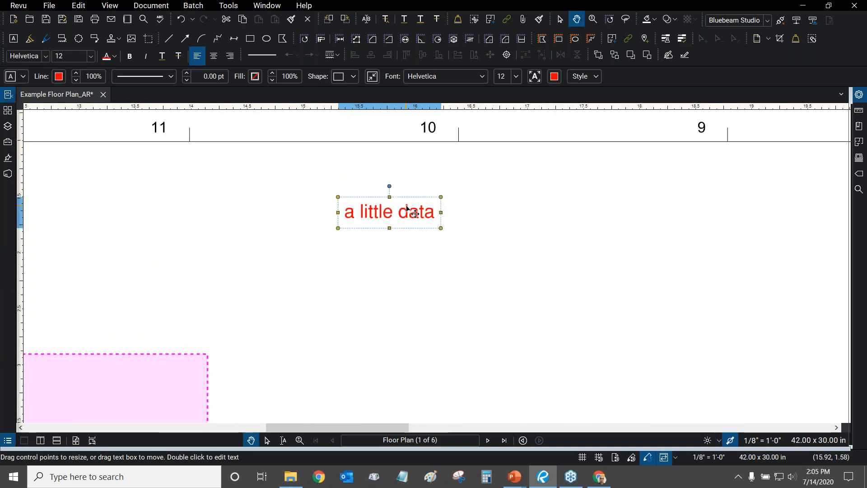
scroll(408, 215, down, 2)
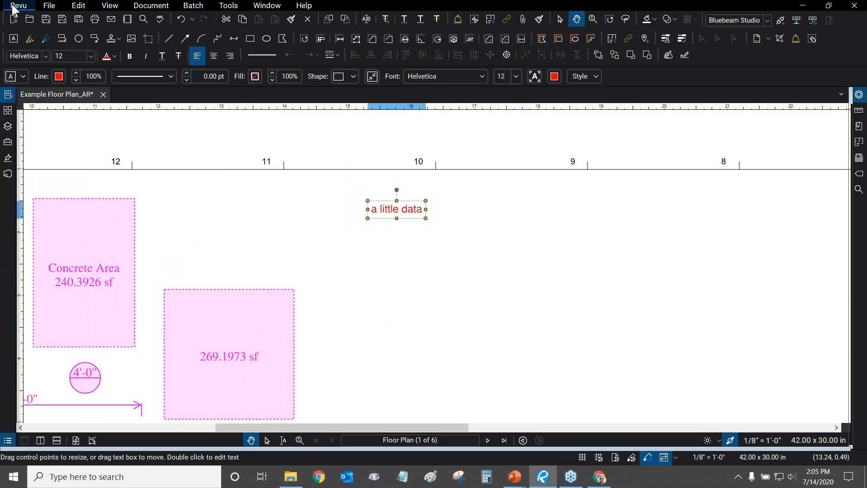
scroll(475, 212, down, 2)
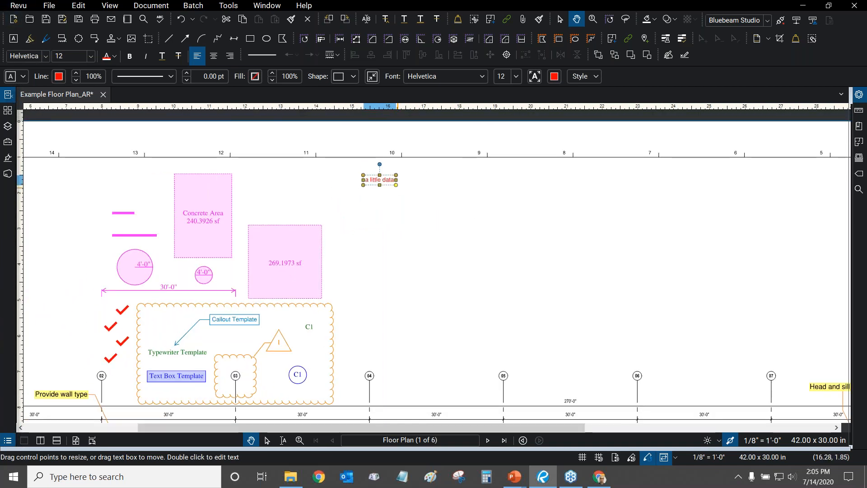
scroll(396, 188, up, 3)
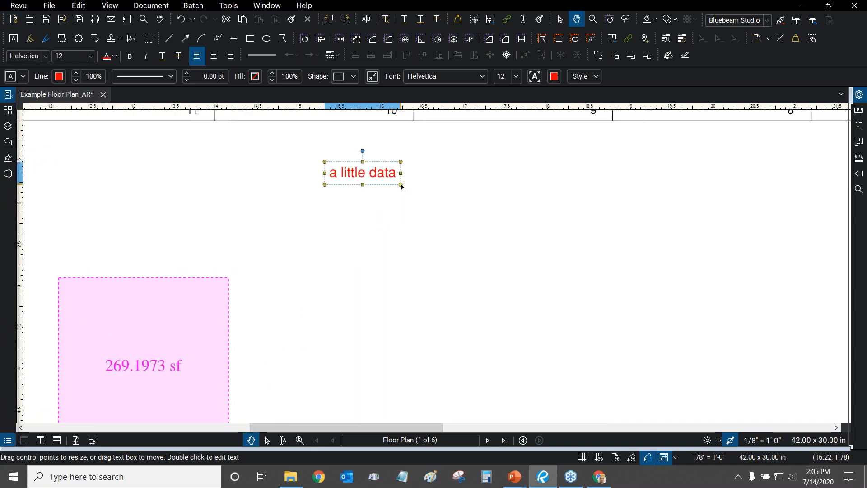
scroll(402, 186, down, 2)
scroll(400, 192, down, 1)
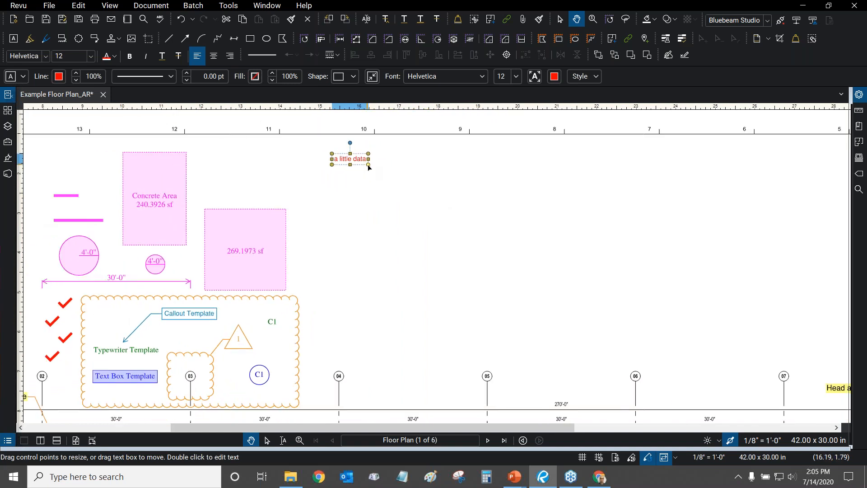
drag(369, 167, 576, 349)
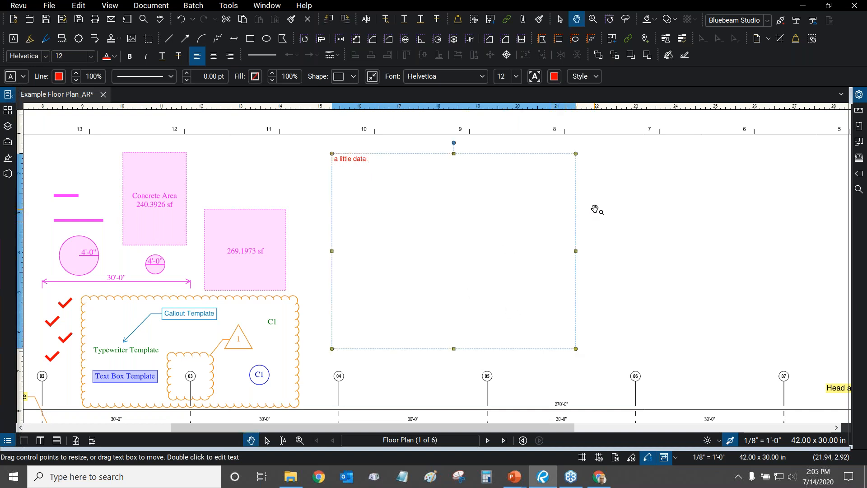
click(371, 77)
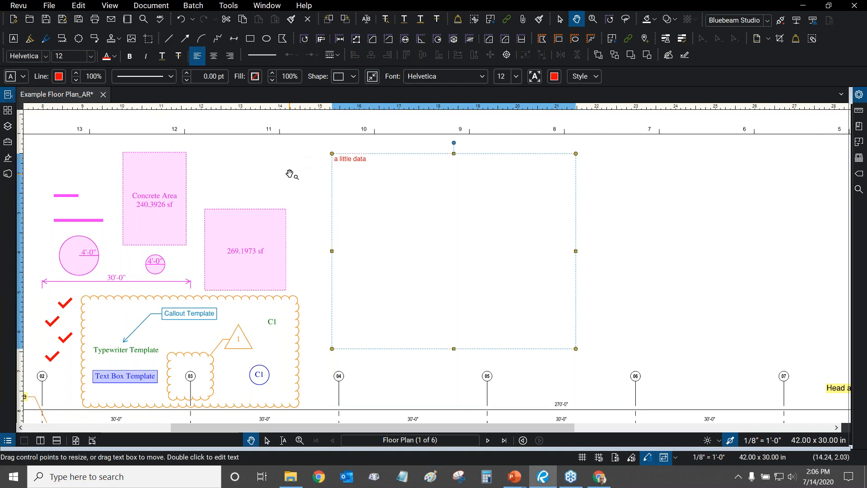
click(289, 173)
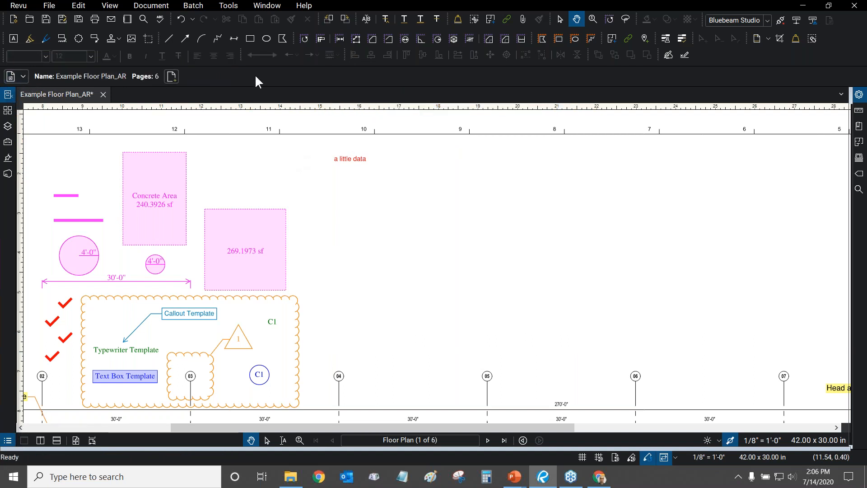
Autosize the "a little data" text box to fit its text, then stretch it to about 4 by 1 inches.
click(22, 76)
click(23, 74)
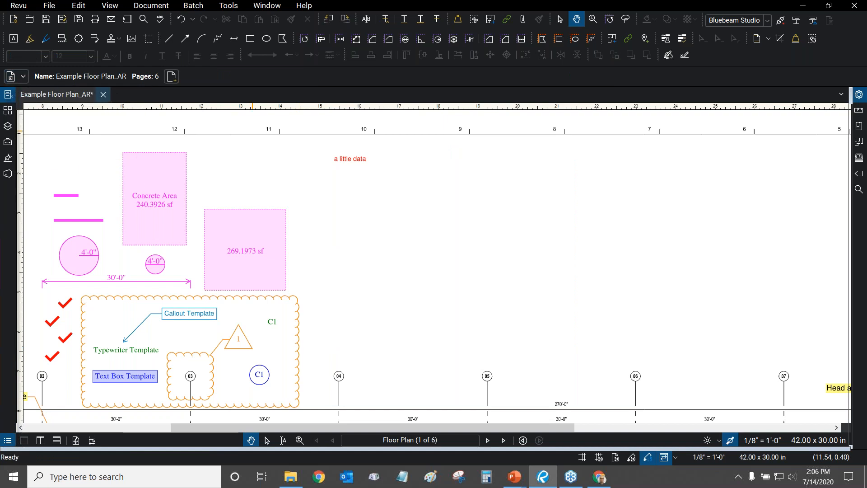
click(355, 168)
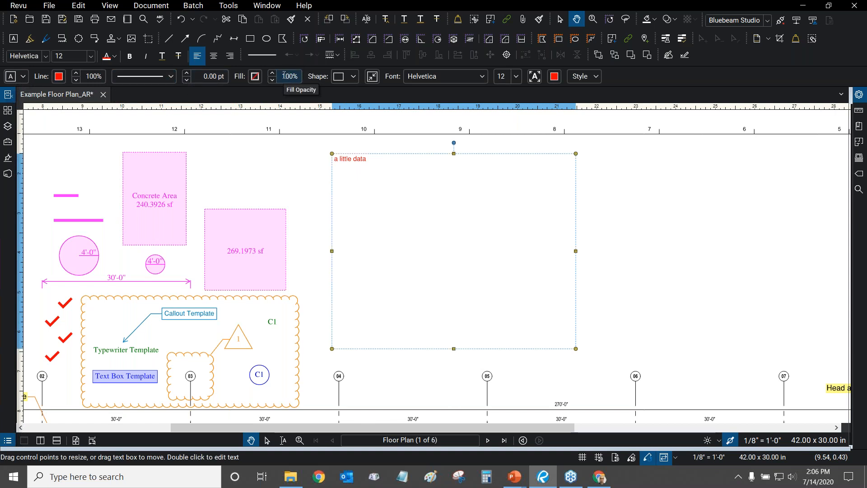
click(372, 75)
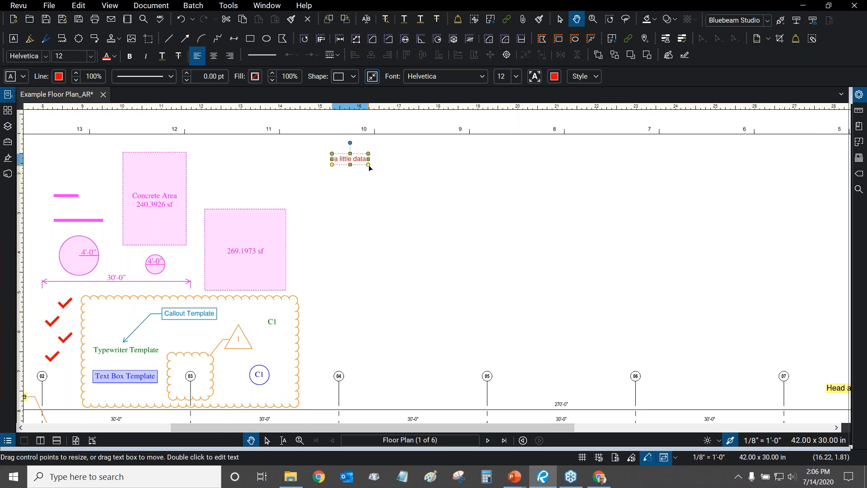
drag(368, 165, 489, 195)
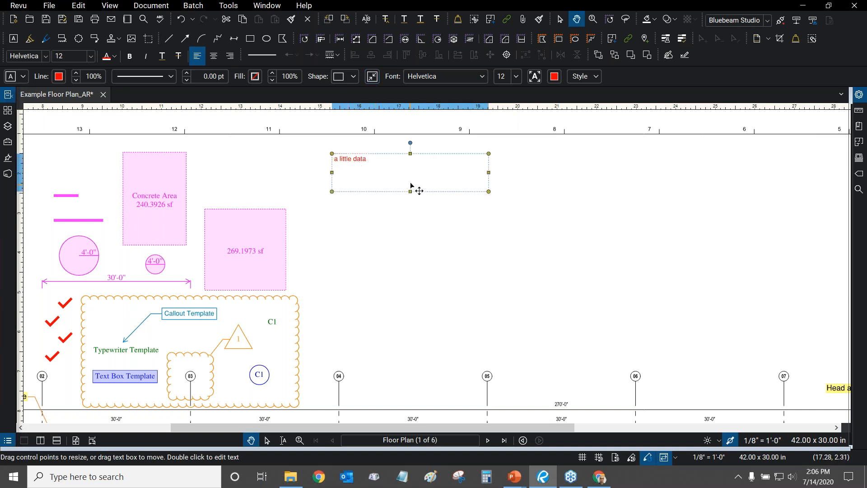
Turn on Autosize Text for the "a little data" text box and stretch it to about 10 by 3 inches.
click(534, 76)
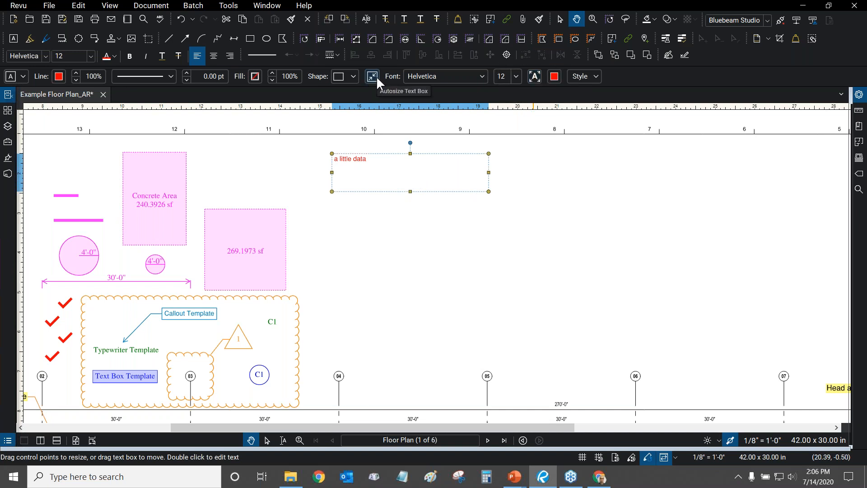
click(535, 77)
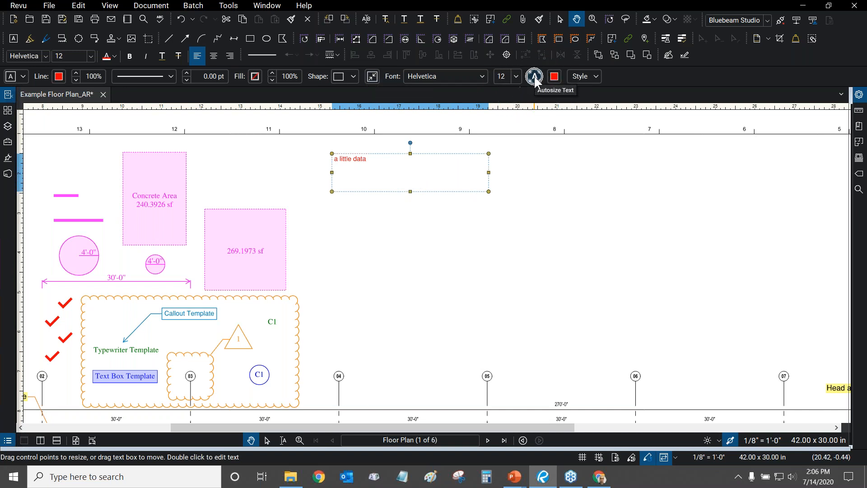
click(535, 77)
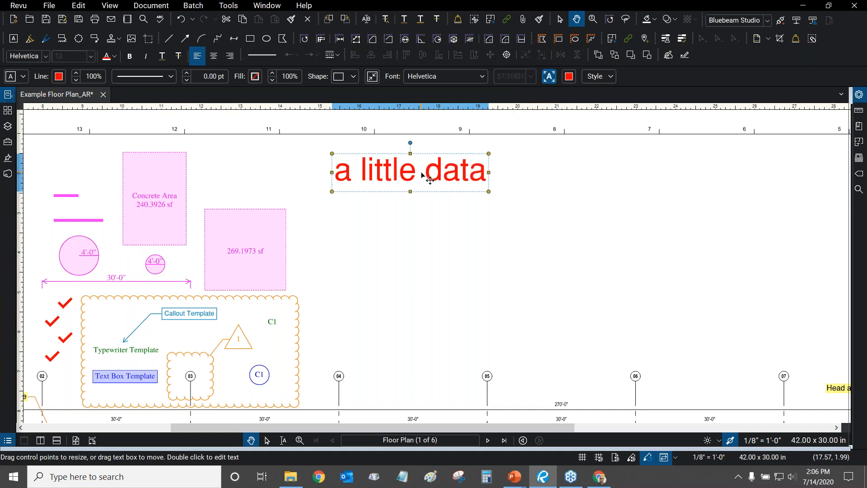
click(510, 78)
drag(489, 192, 627, 270)
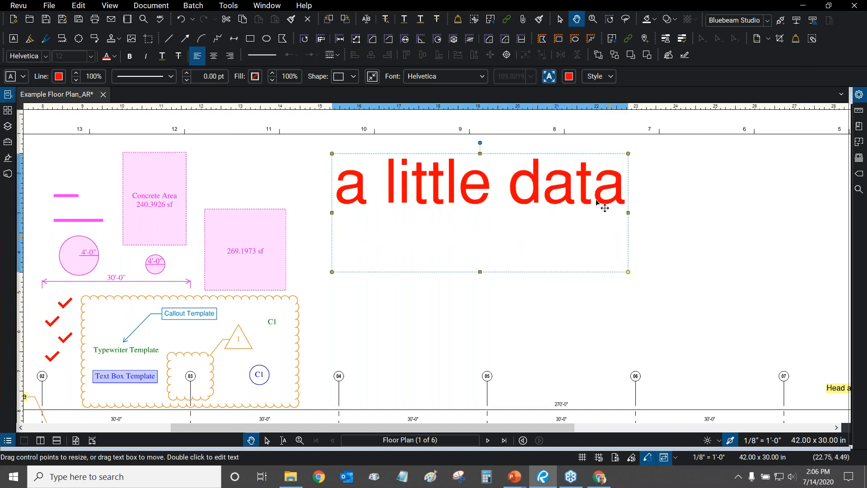
click(550, 77)
drag(628, 271, 721, 277)
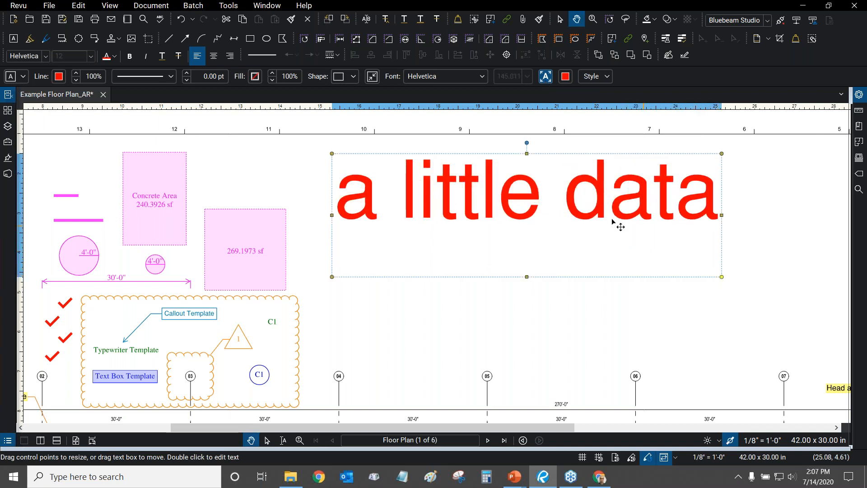
Give the "a little data" text a fixed font size of 72 and autosize its text box to fit.
click(548, 76)
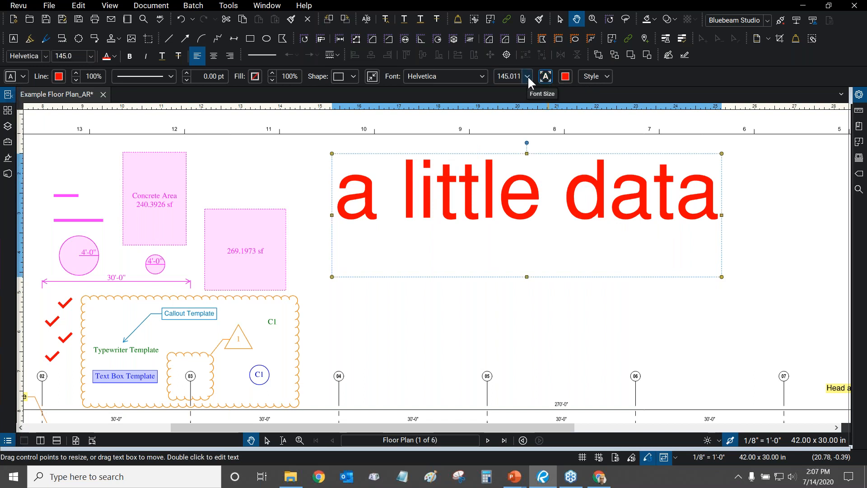
click(528, 76)
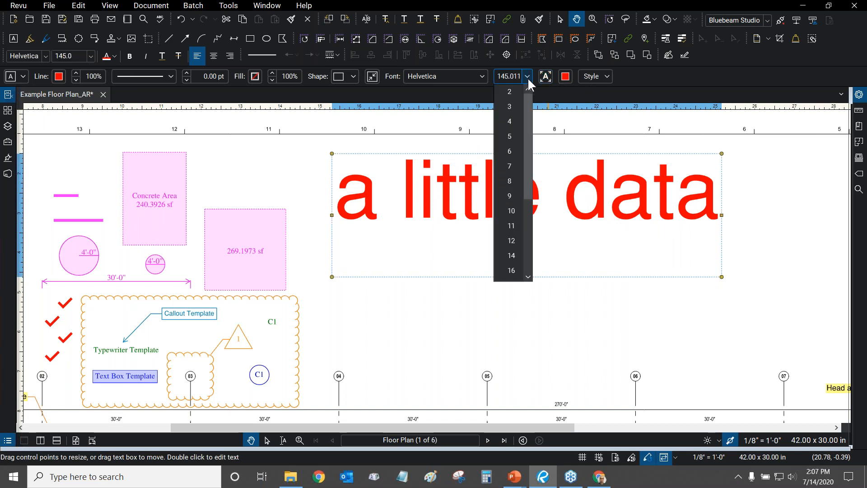
drag(529, 136, 529, 210)
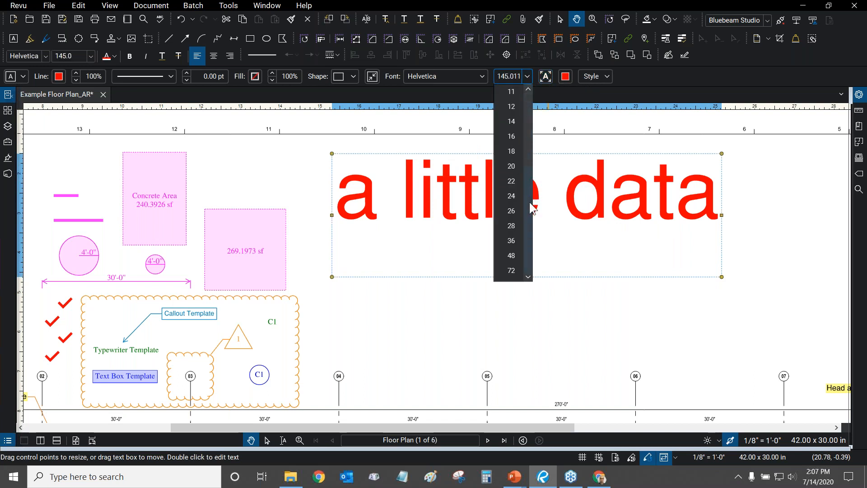
click(511, 270)
drag(638, 252, 573, 224)
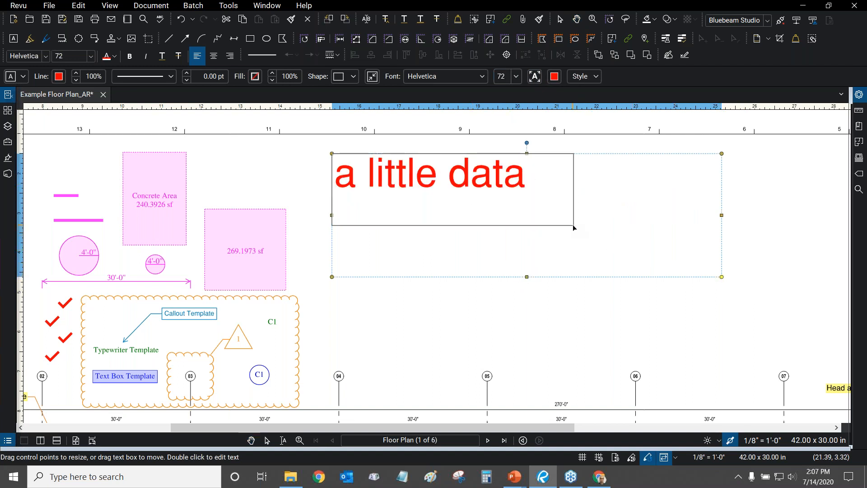
click(372, 77)
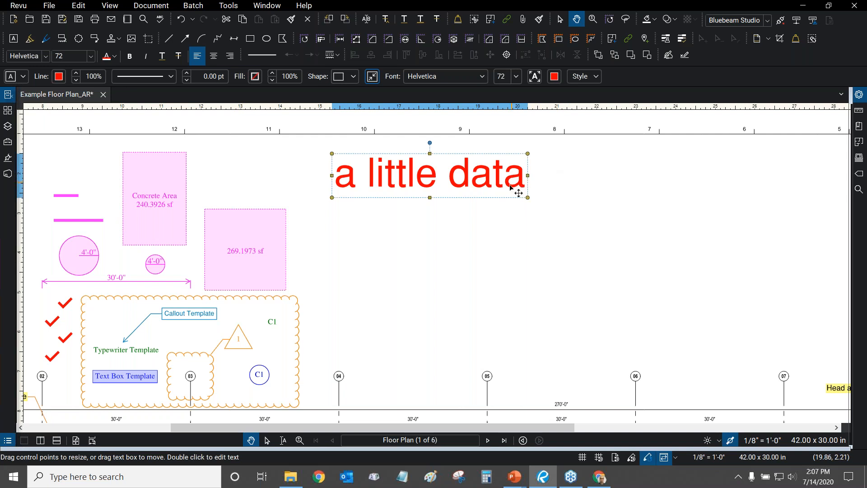
Show the text box's properties, set its outline color to orange and deselect it.
click(859, 96)
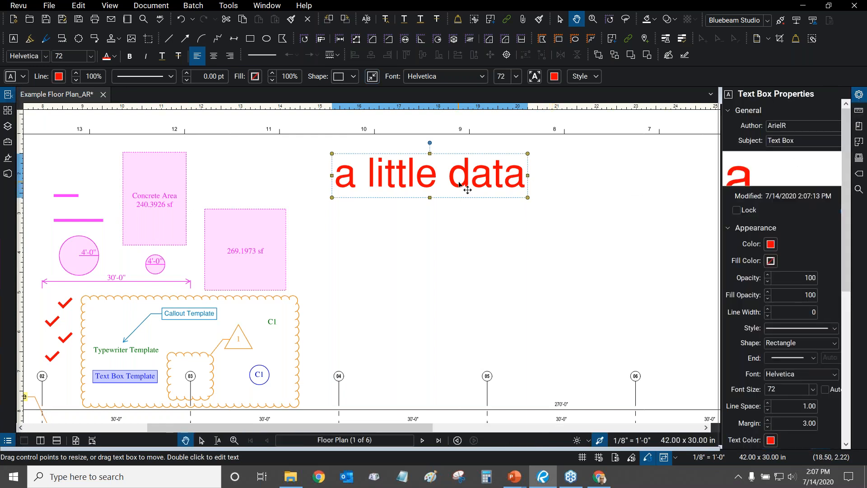
drag(450, 205, 512, 204)
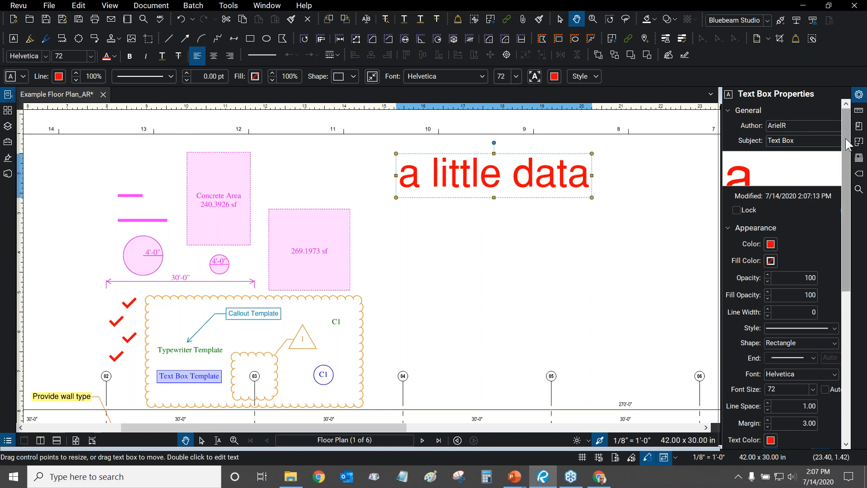
drag(848, 144, 846, 207)
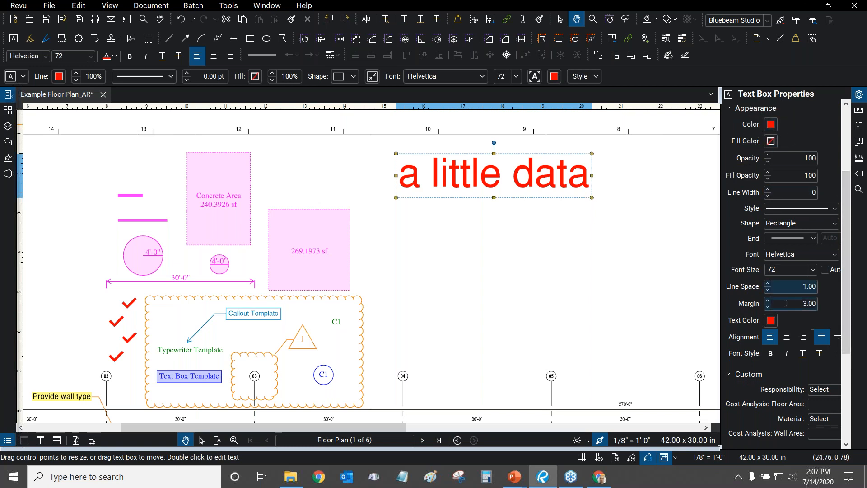
click(772, 125)
click(786, 174)
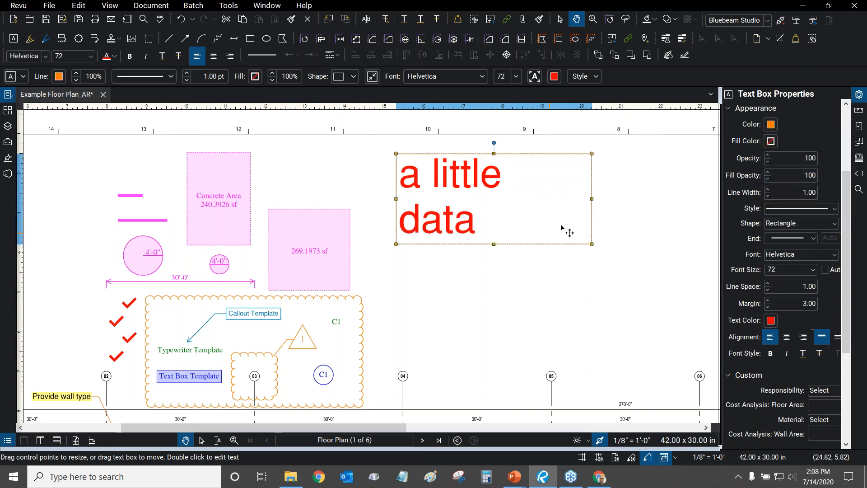
scroll(545, 215, up, 2)
scroll(544, 224, up, 1)
click(662, 163)
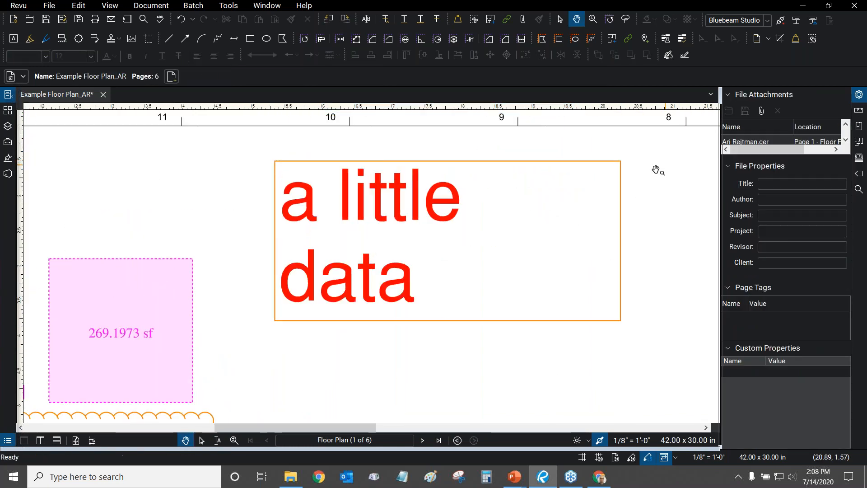
Set the "a little data" text box's outline width to 5 and deselect it.
click(428, 187)
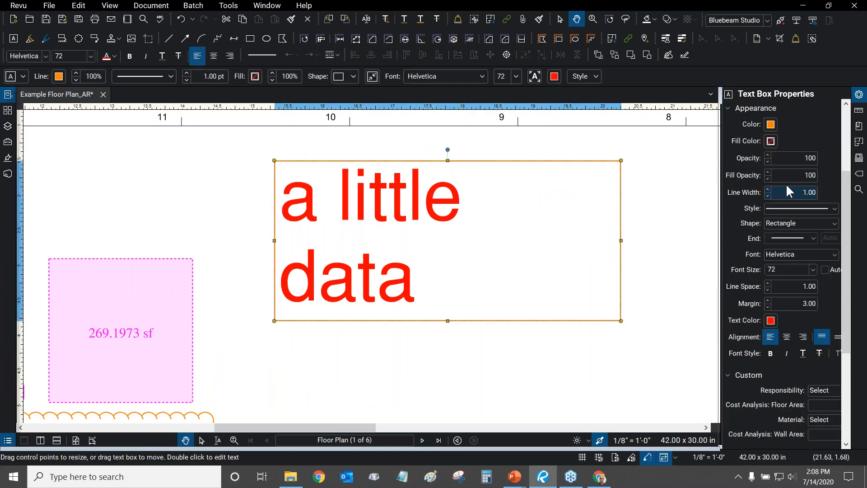
click(767, 188)
text(5)
key(Return)
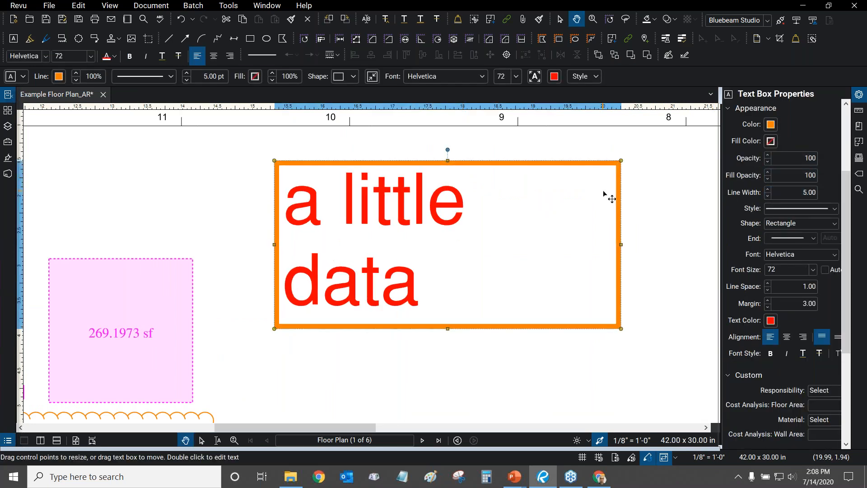
click(658, 194)
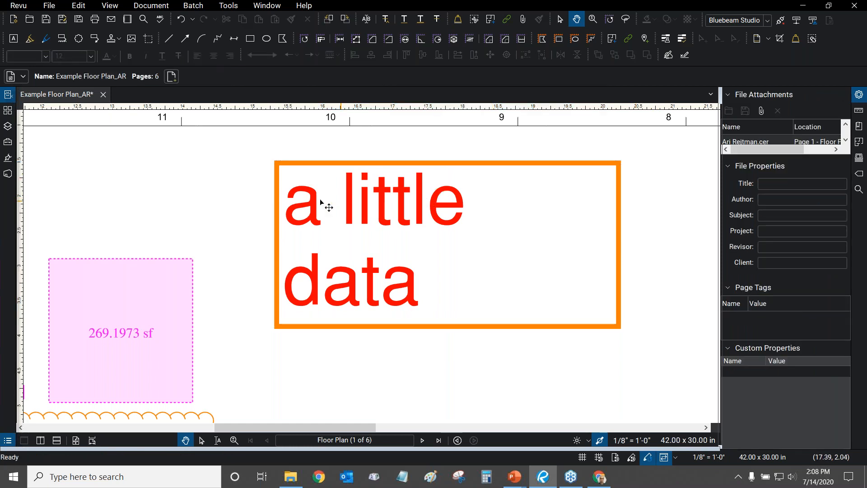
Set the text box's text color to blue and its fill color to dark green.
click(389, 201)
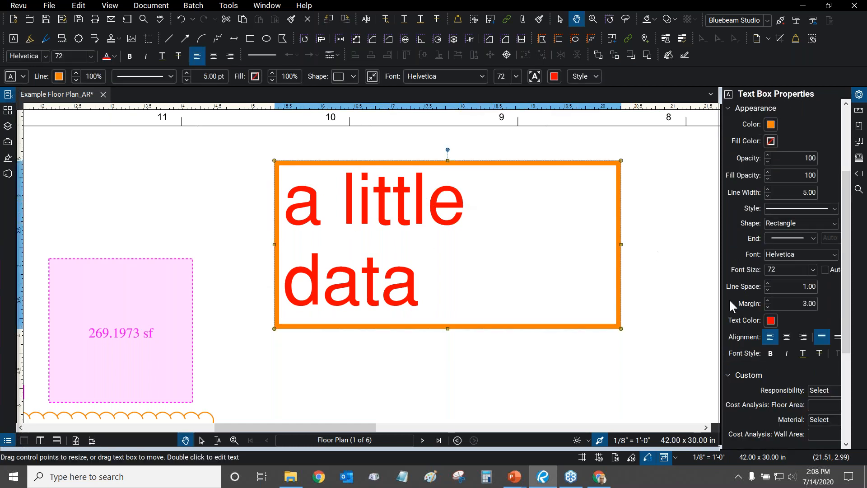
click(771, 321)
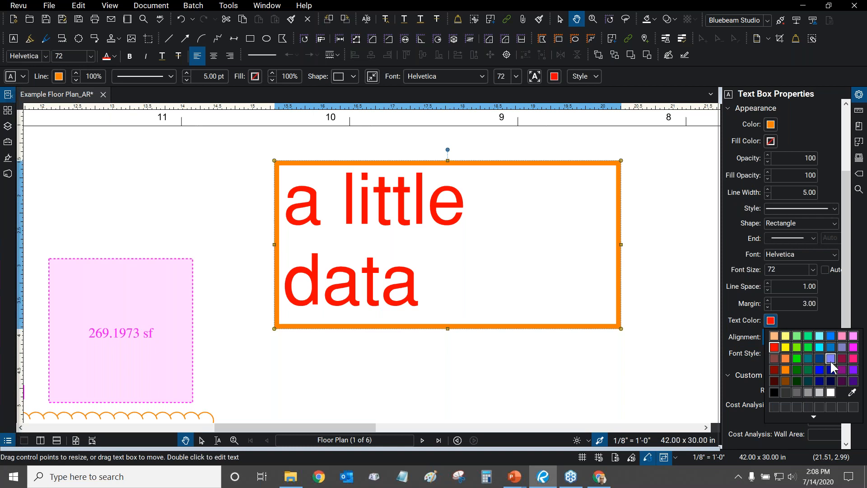
click(831, 347)
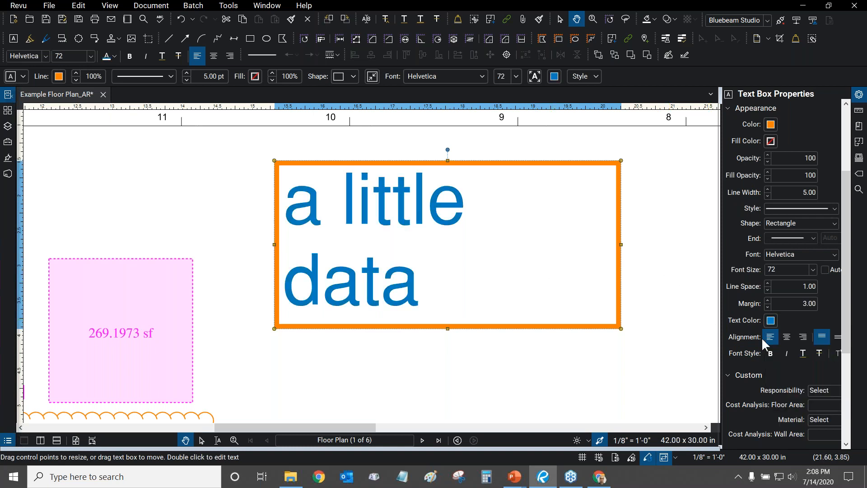
click(771, 142)
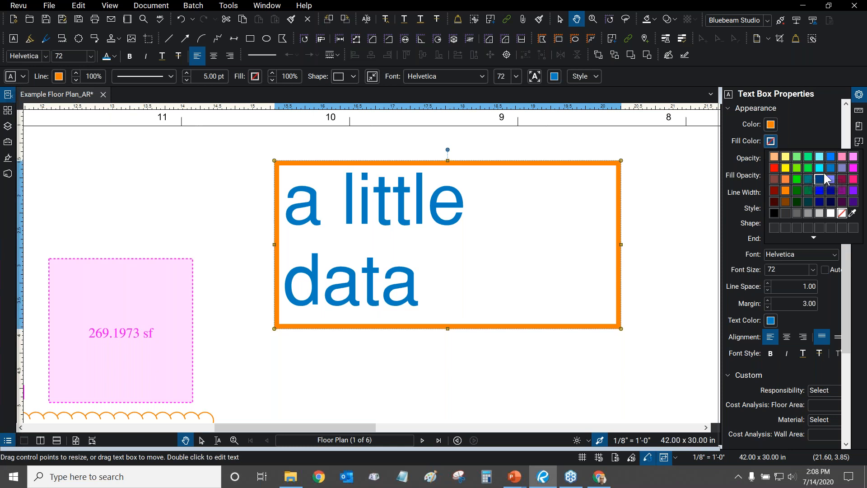
click(796, 189)
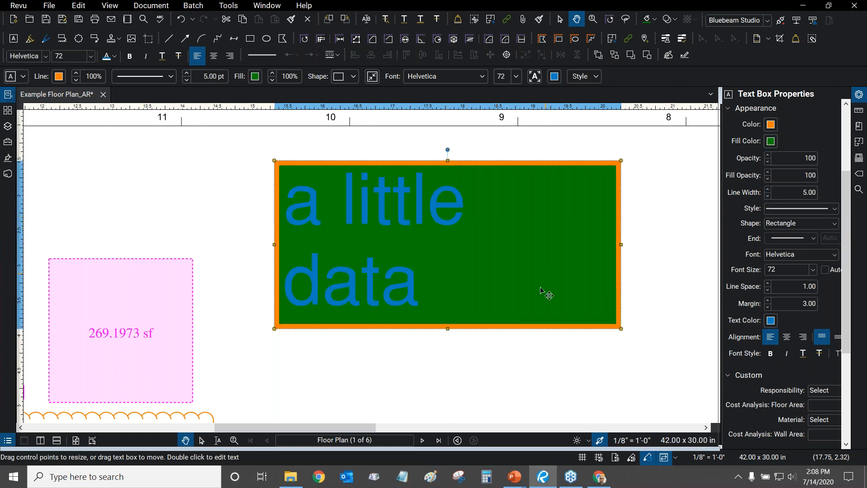
Reduce the text box's fill opacity to 40 and deselect it.
click(767, 177)
click(767, 177)
click(767, 177)
click(767, 177)
click(767, 178)
click(767, 177)
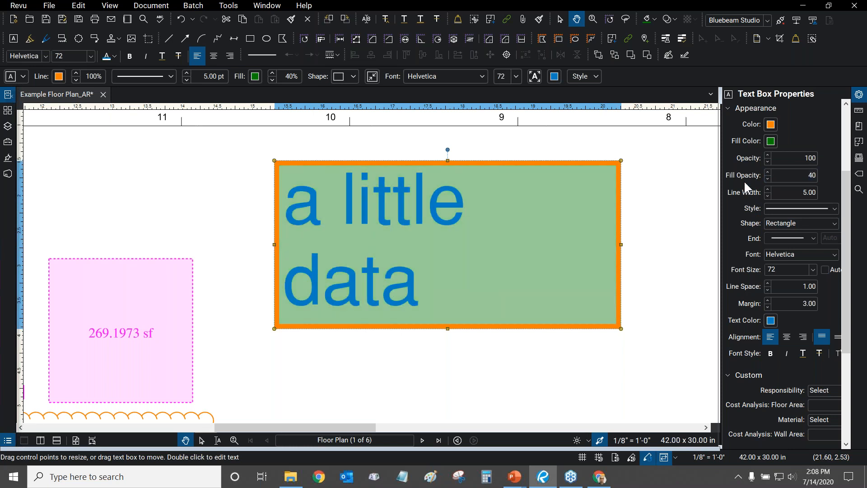
click(684, 183)
scroll(455, 218, down, 2)
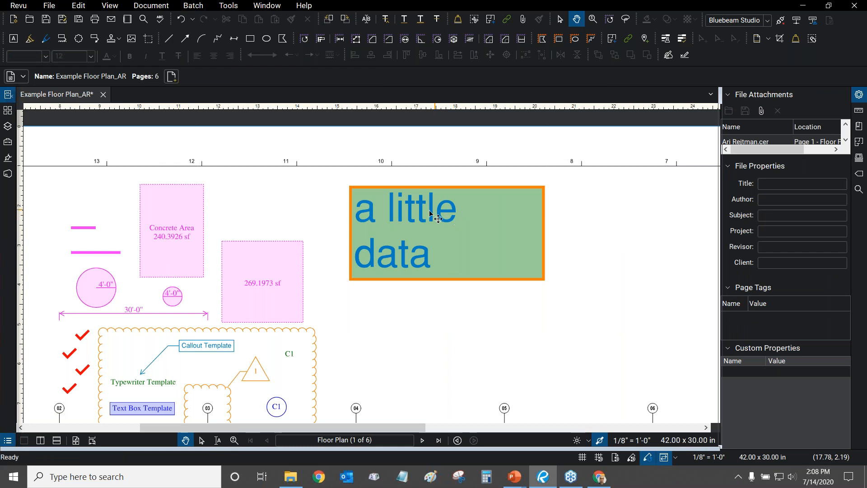
Lower the text box's overall opacity in steps and bring it back to 100.
scroll(449, 219, up, 2)
click(456, 237)
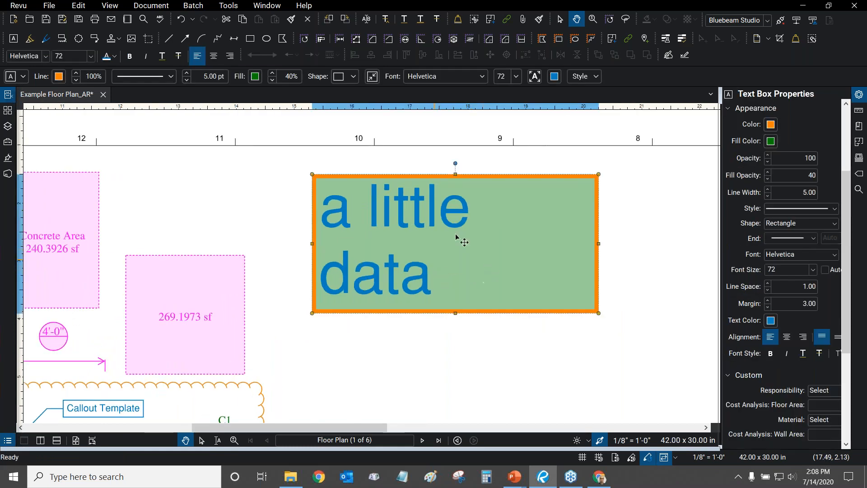
click(767, 161)
click(767, 160)
click(767, 161)
click(767, 161)
click(767, 161)
click(768, 161)
click(767, 161)
click(767, 161)
click(767, 155)
click(767, 155)
click(768, 155)
click(767, 155)
click(768, 155)
click(767, 155)
click(767, 155)
click(767, 155)
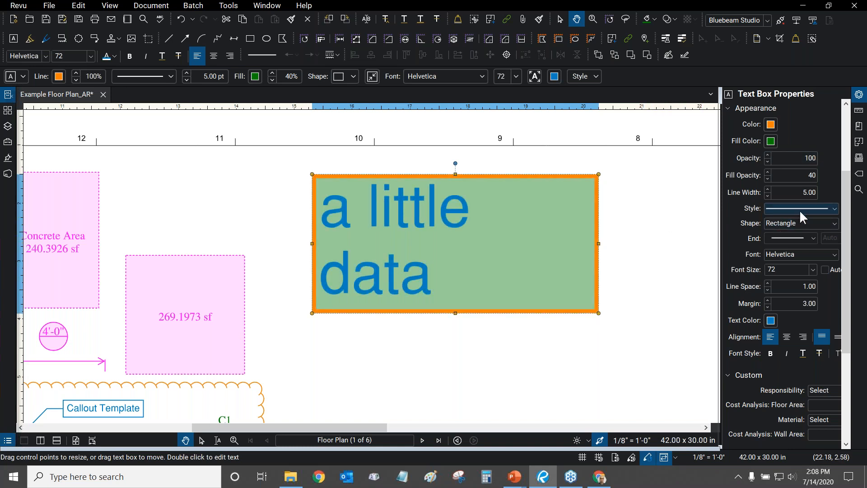
Try the Circle shape on the text box and change it to Triangle.
click(819, 224)
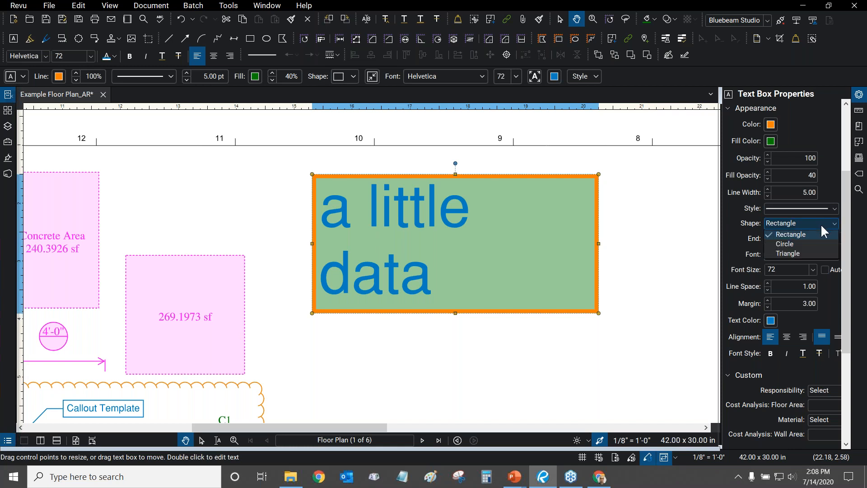
click(792, 245)
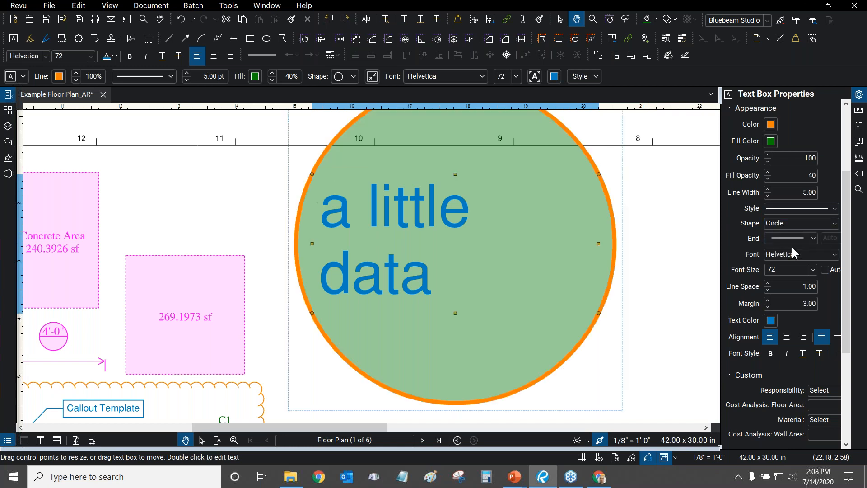
click(798, 221)
click(788, 255)
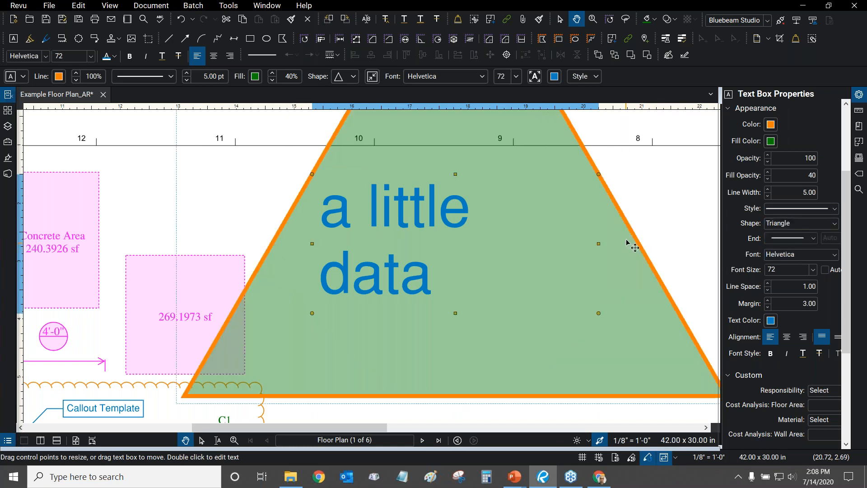
Move the triangular text box about 3 inches right and 1.3 inches down, clear of the pink area markups.
scroll(665, 211, down, 1)
drag(665, 211, 556, 230)
scroll(557, 230, down, 2)
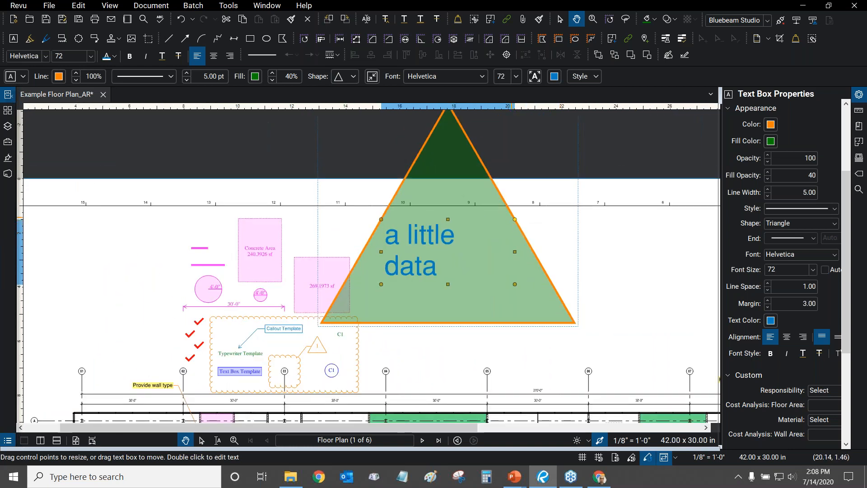
drag(510, 205, 593, 241)
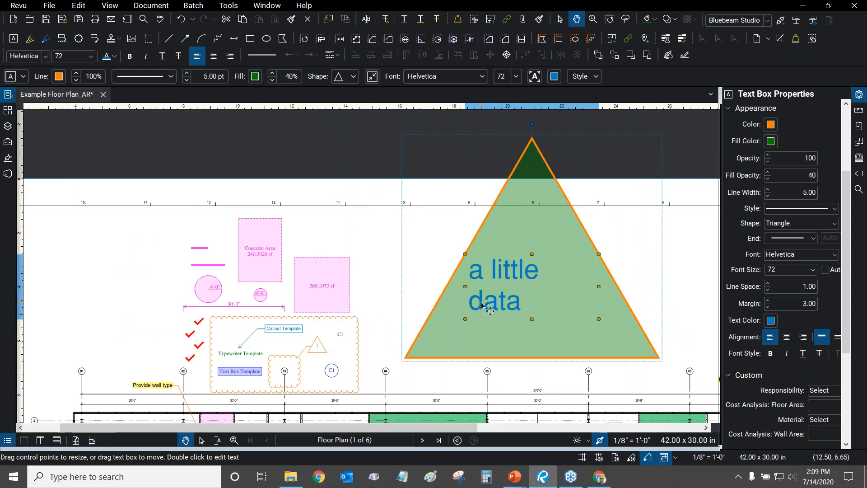
scroll(298, 379, up, 5)
scroll(477, 253, up, 2)
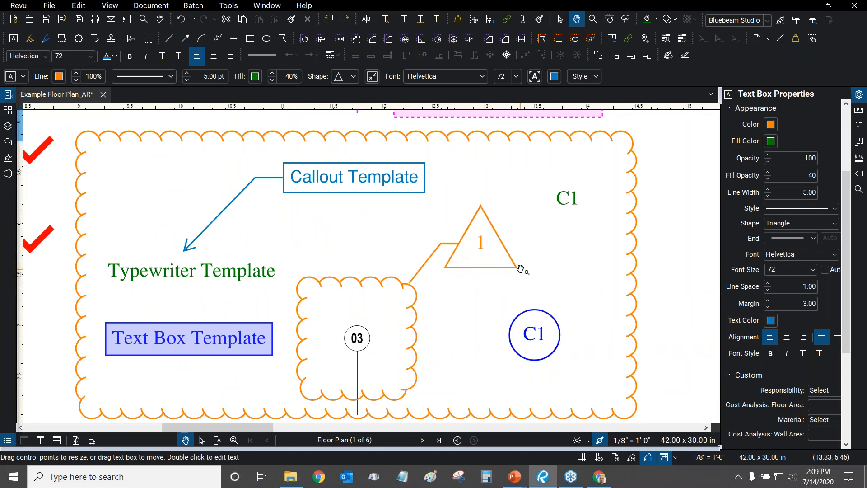
scroll(515, 209, down, 5)
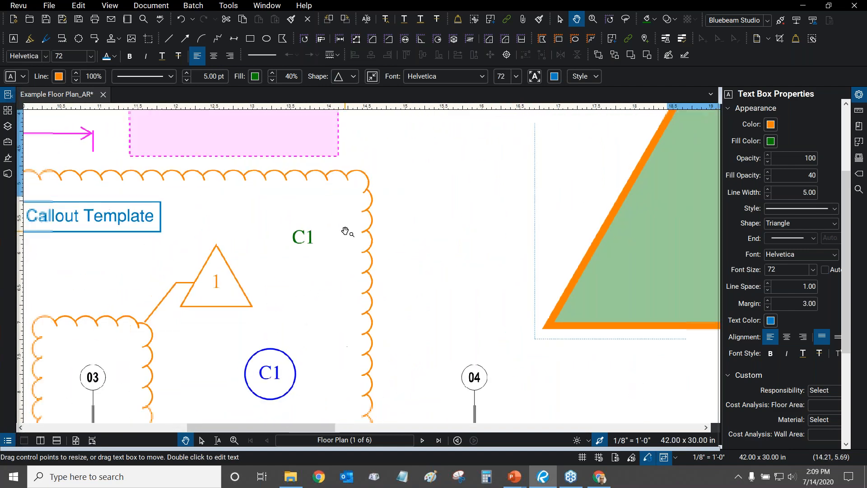
scroll(452, 240, up, 4)
Delete the triangular text box and undo the deletion.
right_click(455, 238)
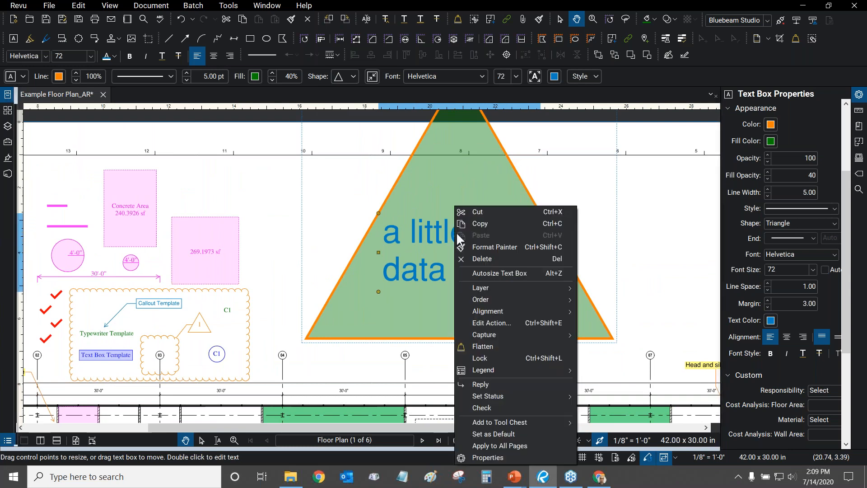
click(482, 258)
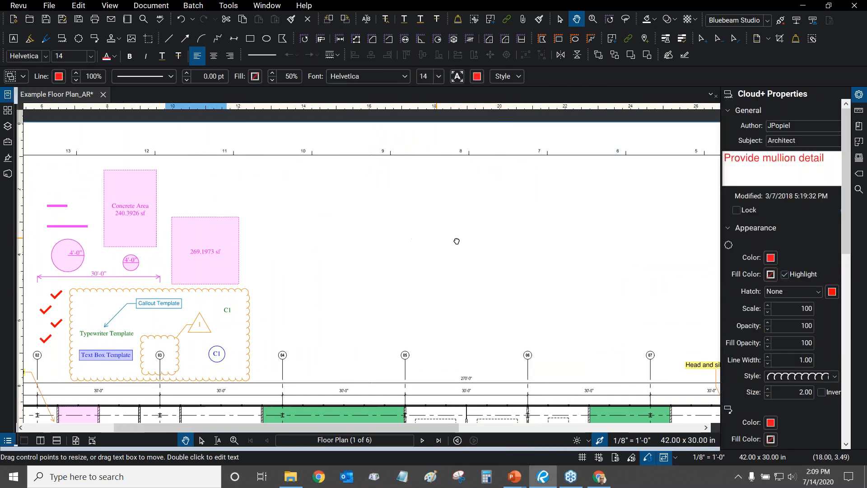
drag(455, 242, 563, 251)
click(79, 5)
click(88, 68)
key(ctrl+z)
key(ctrl+z)
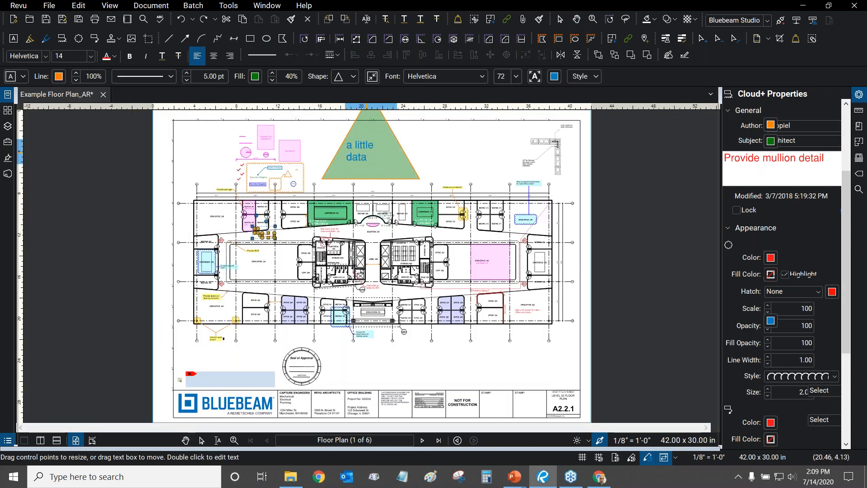
Try the Dashed 1 line style on the triangular text box's outline and change it to Dashed 3.
scroll(556, 244, up, 2)
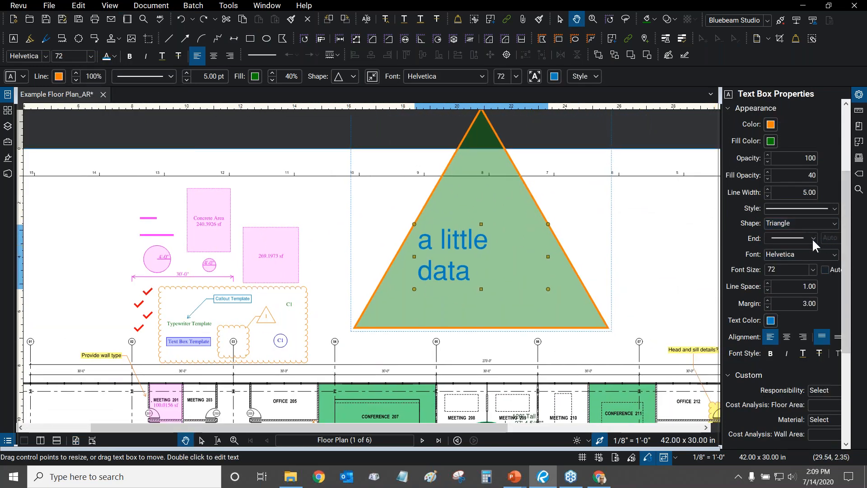
click(832, 209)
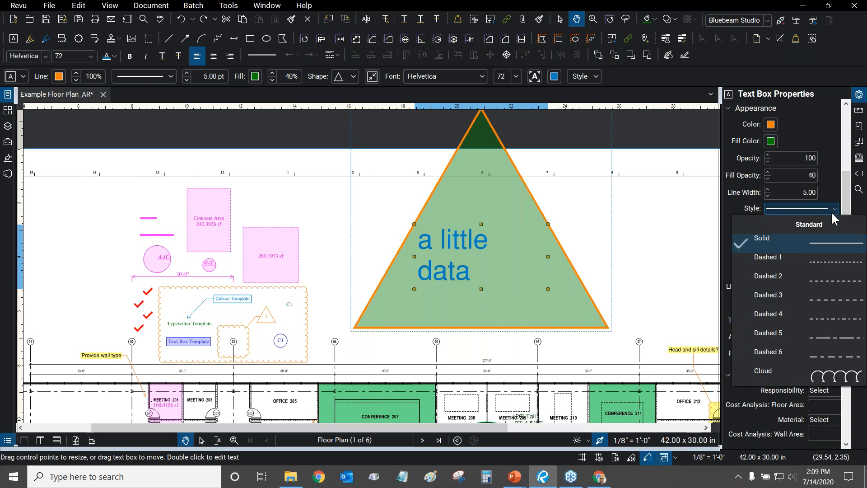
click(825, 262)
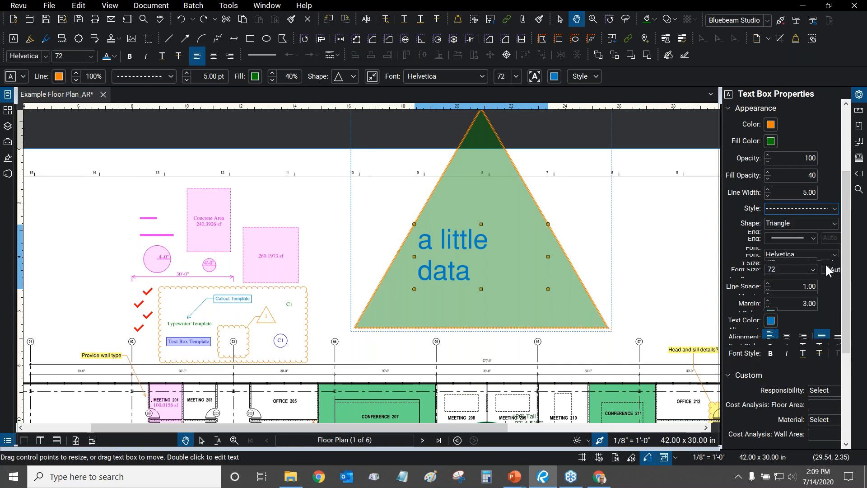
scroll(564, 205, up, 2)
scroll(509, 238, up, 2)
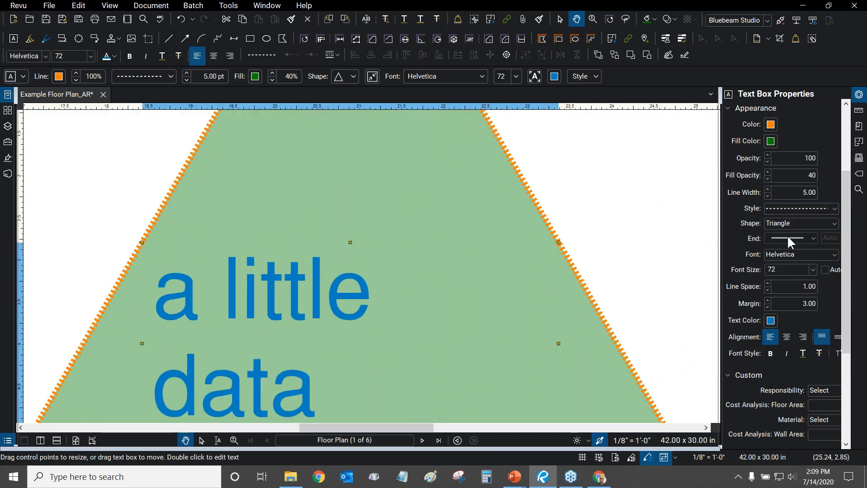
click(806, 206)
click(801, 300)
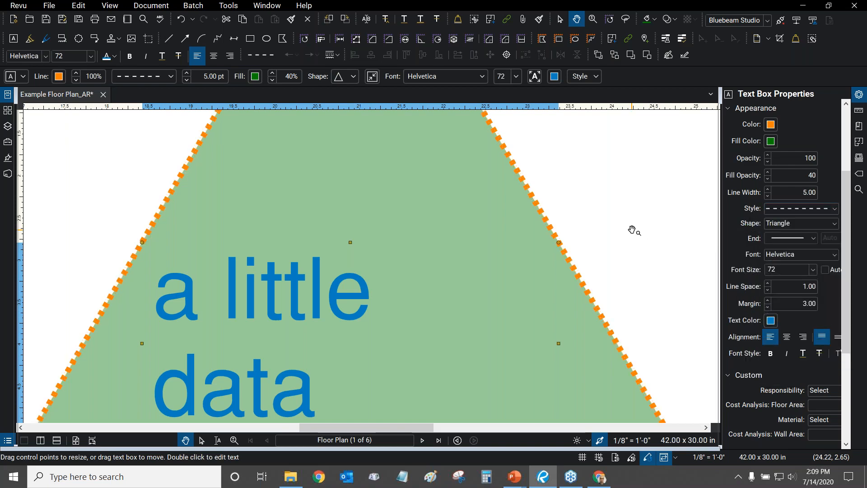
Increase the line space of the triangular text box to 1.50.
click(630, 231)
scroll(630, 230, down, 4)
drag(604, 239, 493, 262)
click(493, 261)
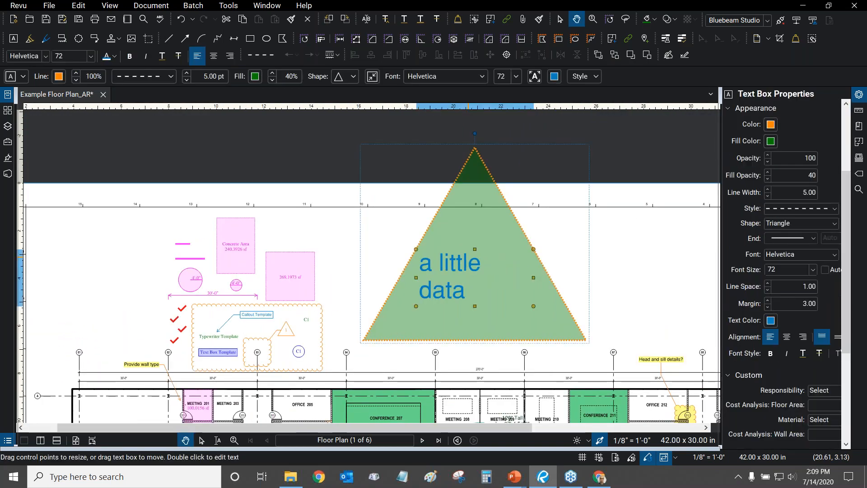
drag(564, 233, 517, 210)
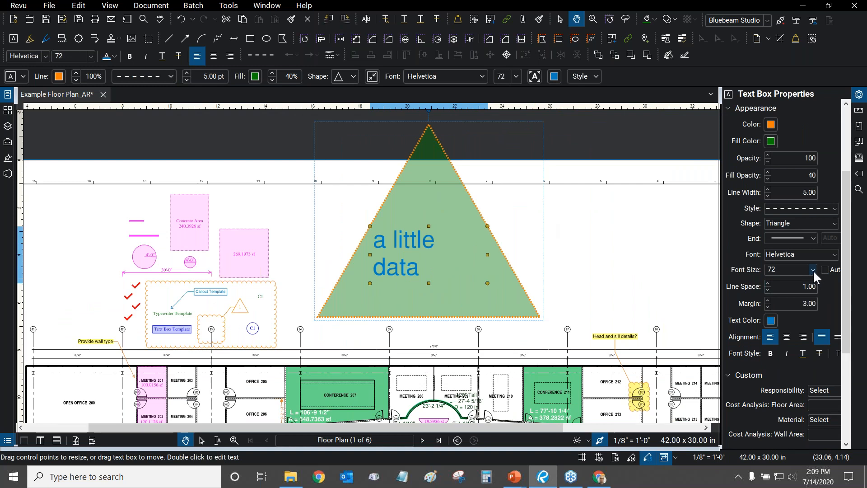
click(768, 283)
click(768, 283)
click(768, 282)
click(768, 283)
click(768, 283)
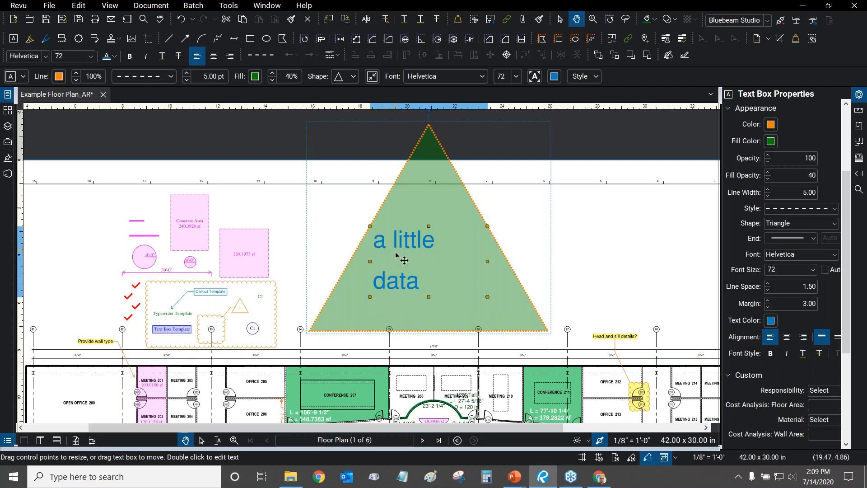
Return the text box's line space to 1.00.
click(768, 290)
click(768, 290)
click(767, 289)
click(767, 289)
click(767, 289)
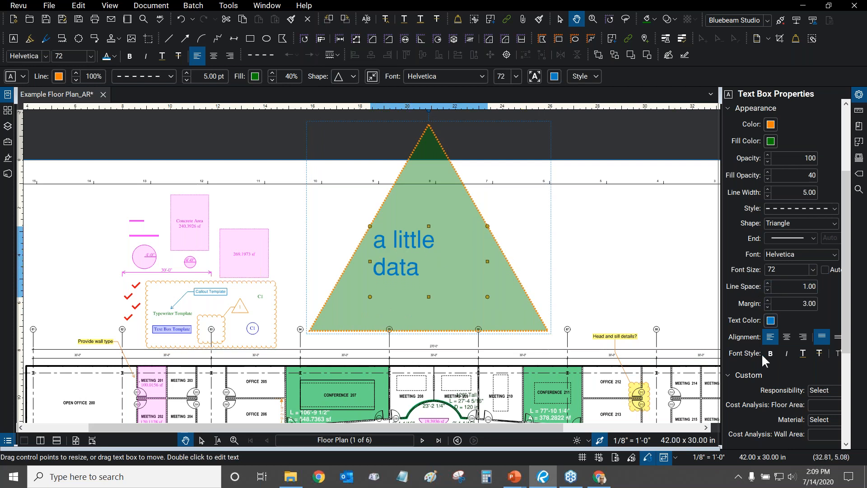
Center the text horizontally in the triangle, try middle and bottom vertical alignment, and align it to the top.
click(789, 340)
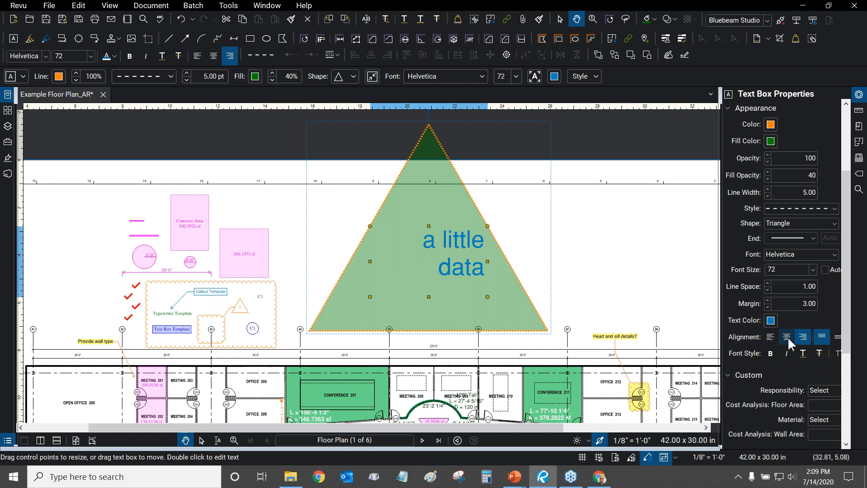
click(837, 338)
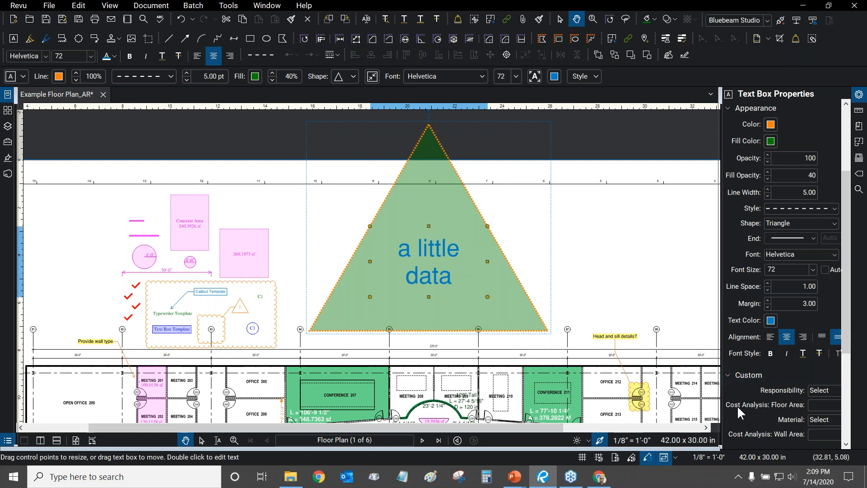
drag(712, 375, 670, 374)
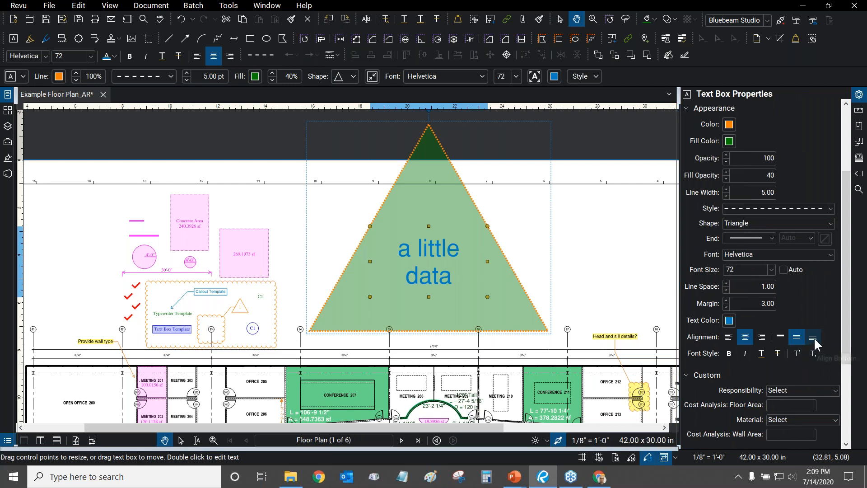
click(816, 344)
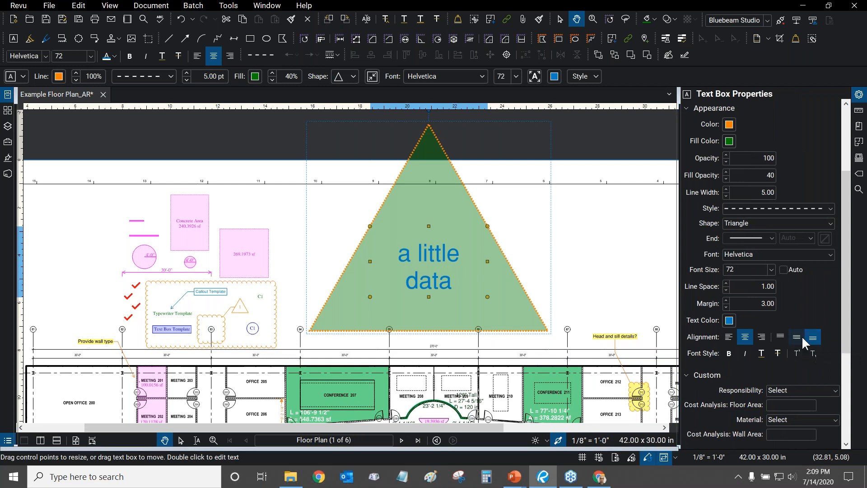
click(782, 340)
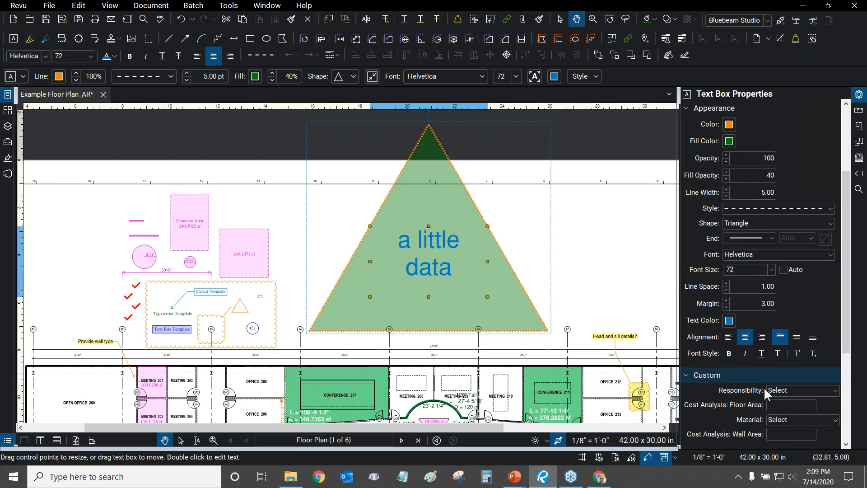
Examine the text box's Custom properties, including the Responsibility and Material choices, without selecting any option.
drag(845, 270, 842, 338)
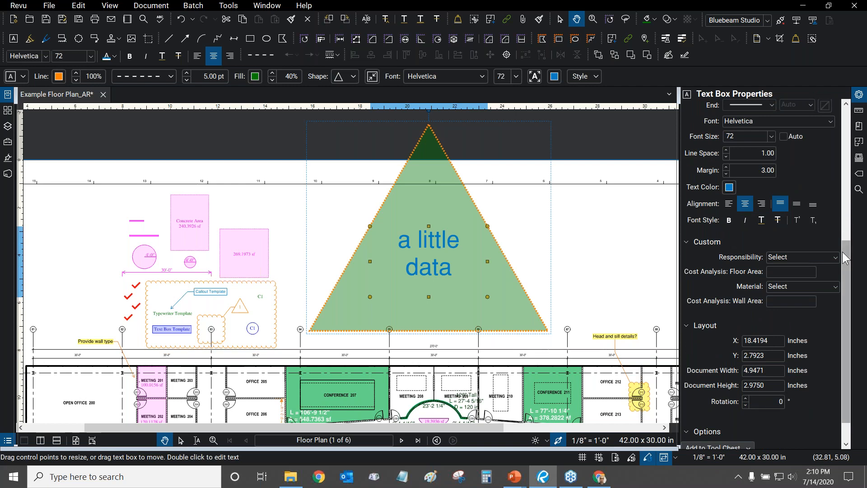
scroll(843, 264, down, 2)
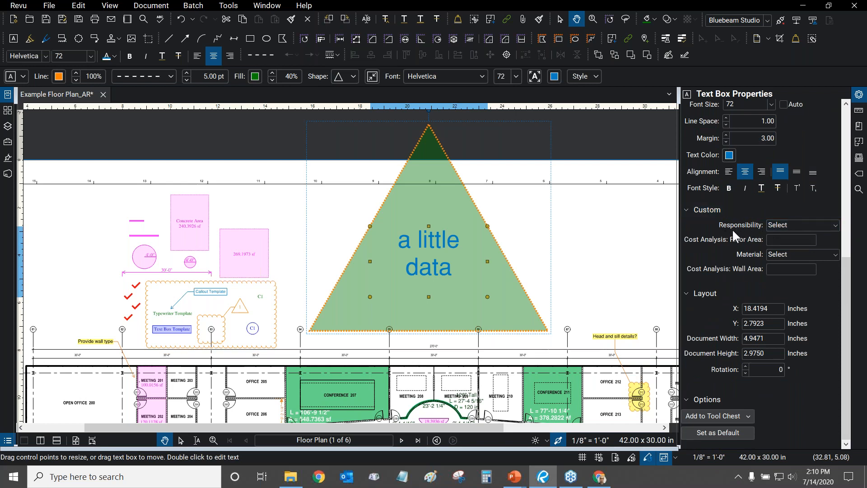
click(819, 225)
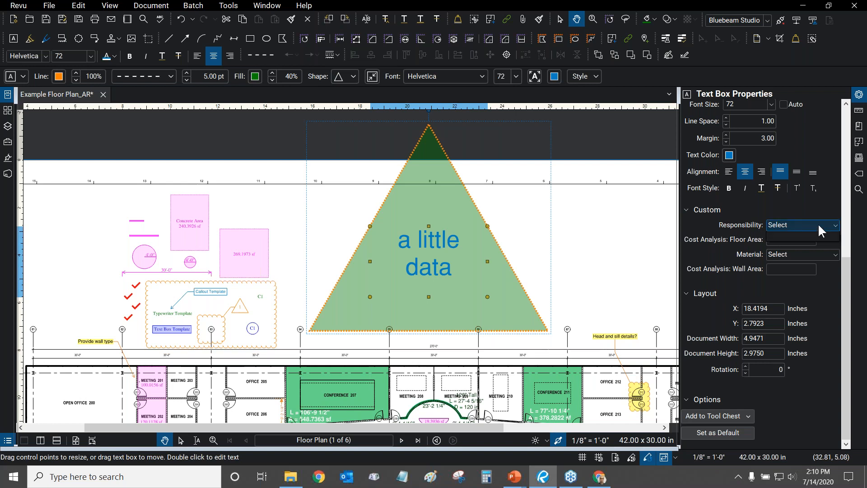
click(823, 222)
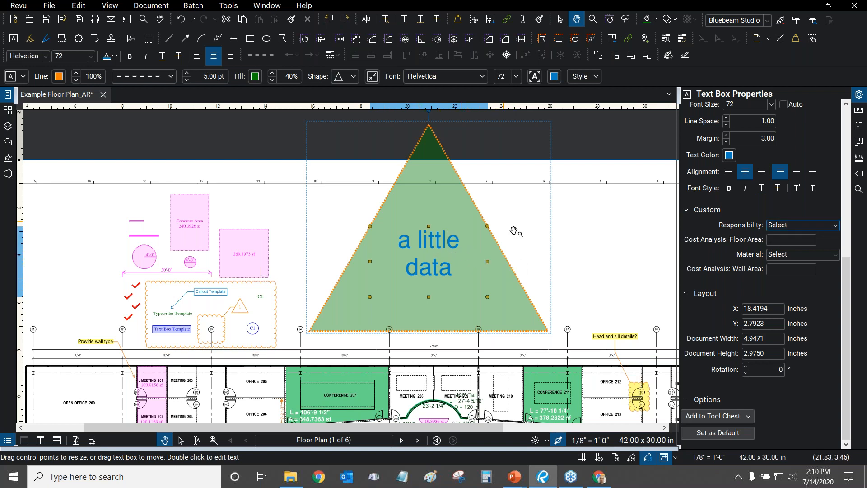
click(815, 226)
click(790, 208)
click(811, 222)
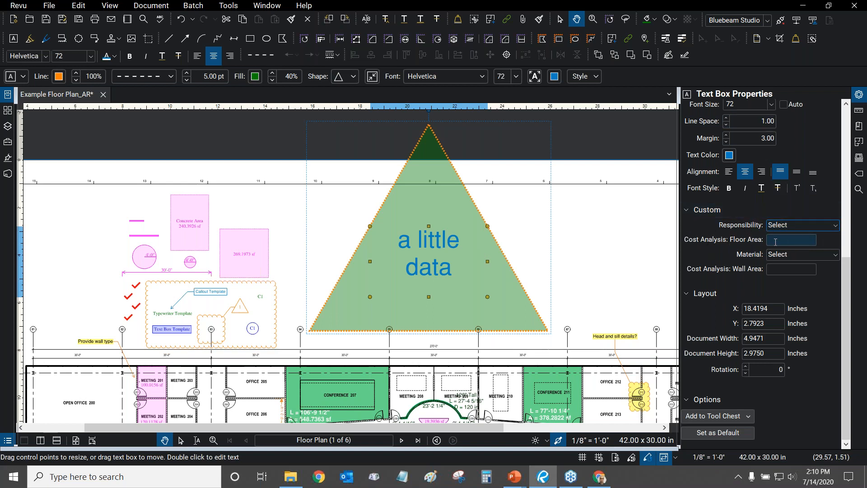
click(793, 252)
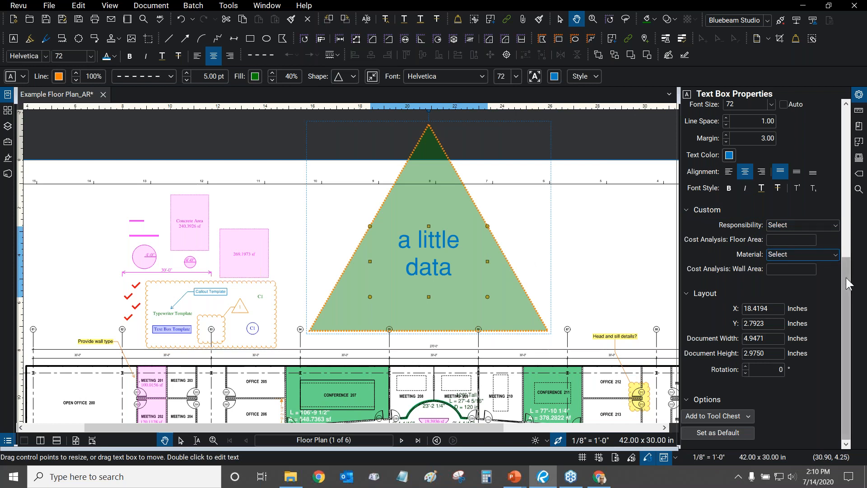
Rotate the triangular text box to 60 degrees.
click(745, 367)
click(746, 367)
click(745, 367)
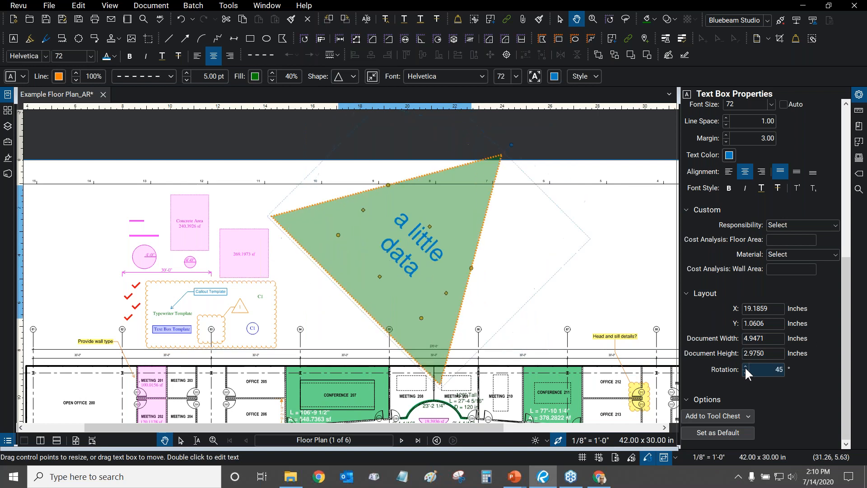
click(745, 367)
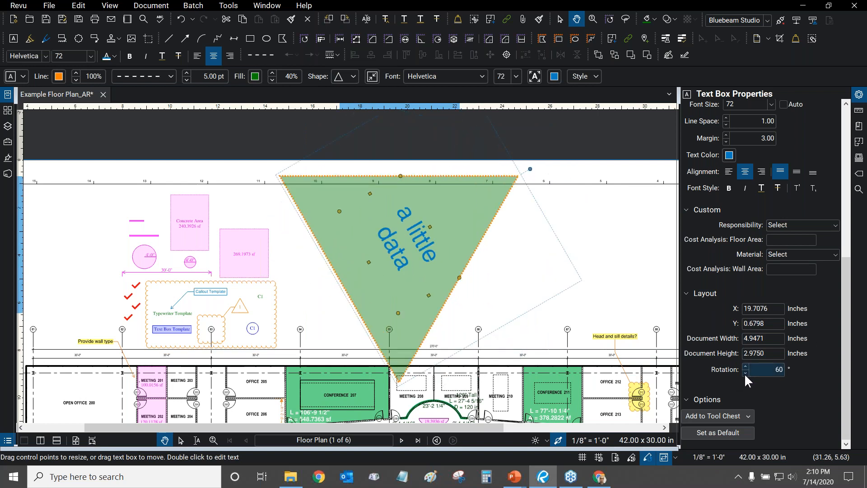
Return the text box's rotation to 0 degrees, trying a few rotation steps up and down.
click(745, 374)
click(745, 374)
click(746, 374)
click(746, 374)
click(746, 367)
click(745, 374)
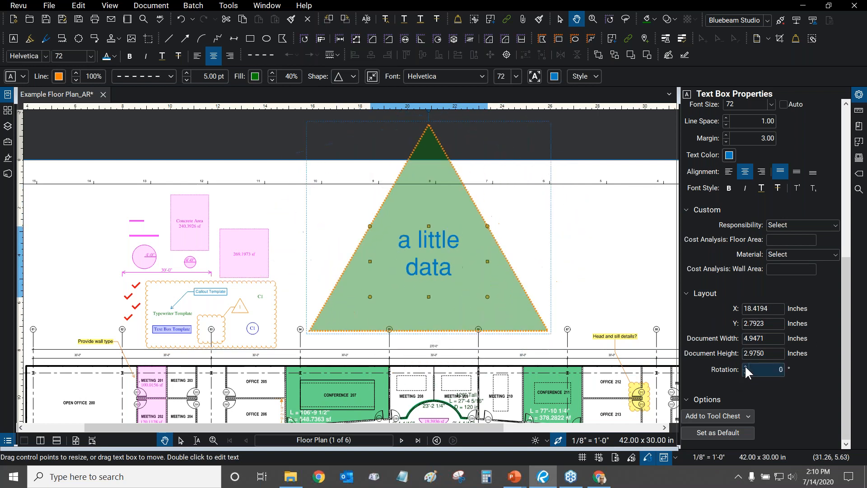
click(745, 367)
click(745, 367)
click(745, 374)
click(745, 374)
Delete the triangular text box and clear the remaining markup selection.
scroll(844, 312, up, 6)
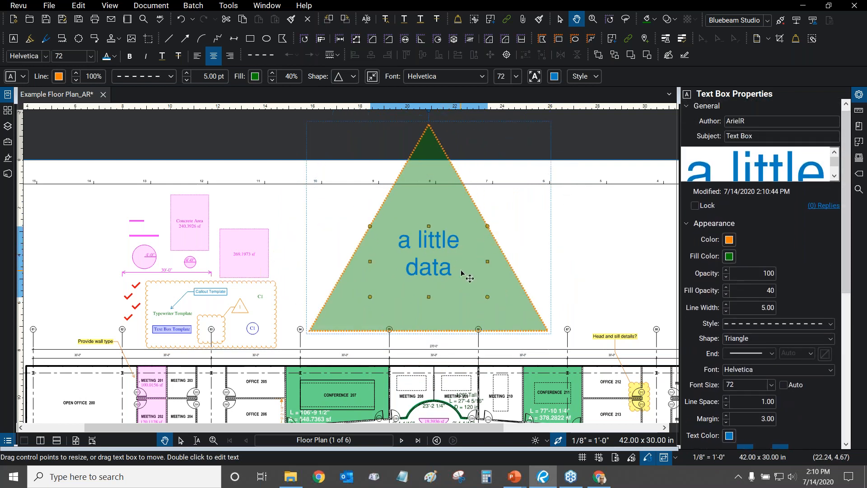
key(Delete)
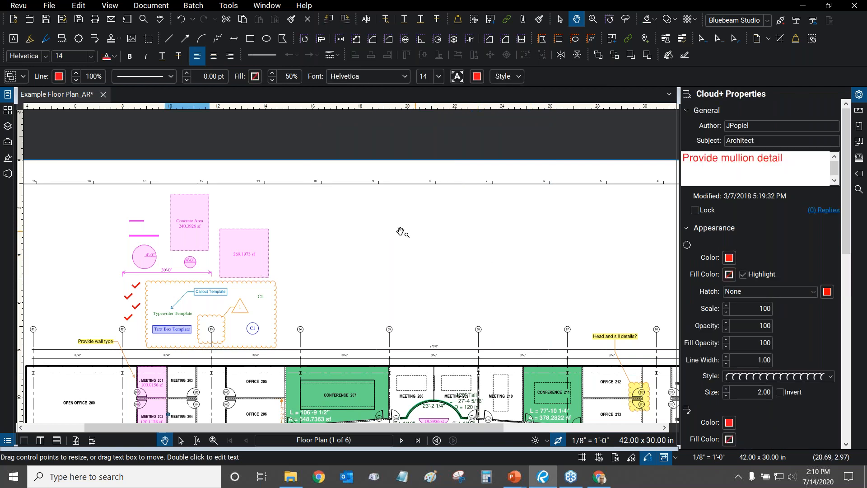
click(402, 231)
Add Typewriter text reading "type data" and "type more" on two lines in the blank area right of the pink area markups.
scroll(480, 233, down, 1)
scroll(424, 264, up, 2)
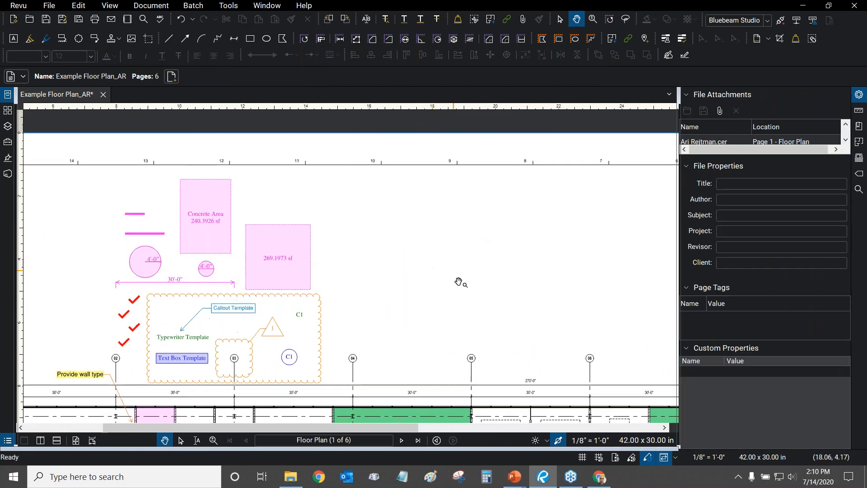
click(239, 9)
mouse_move(237, 15)
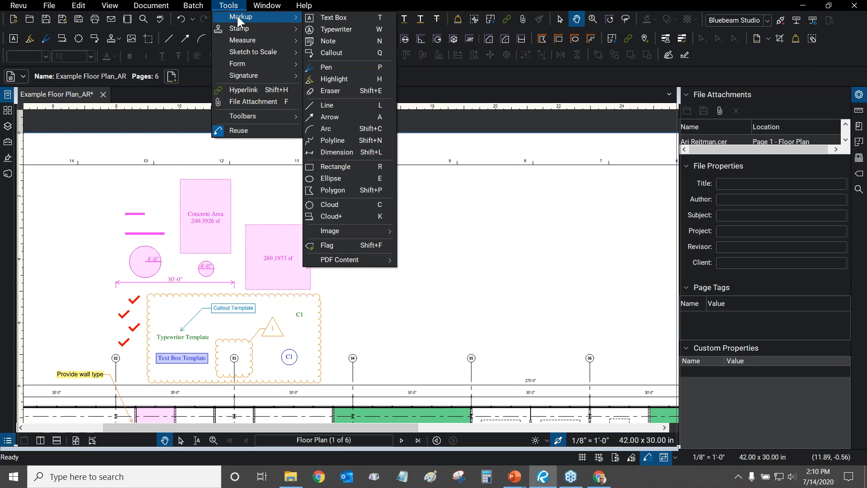
click(343, 29)
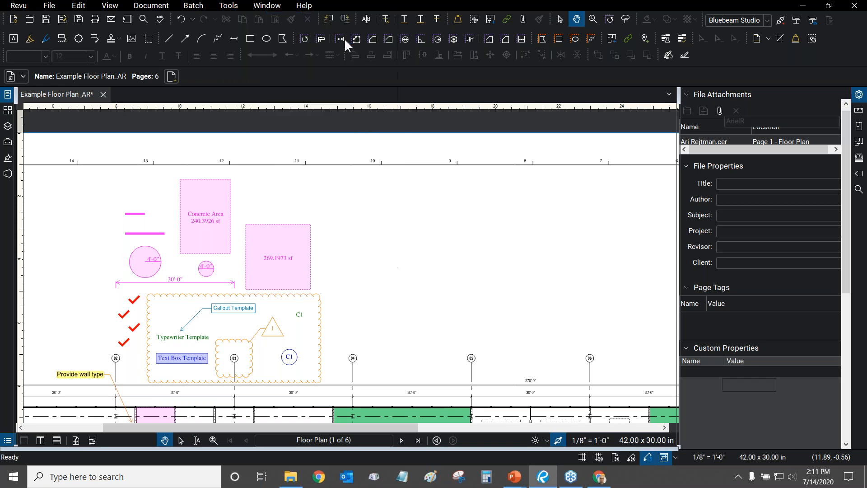
click(381, 211)
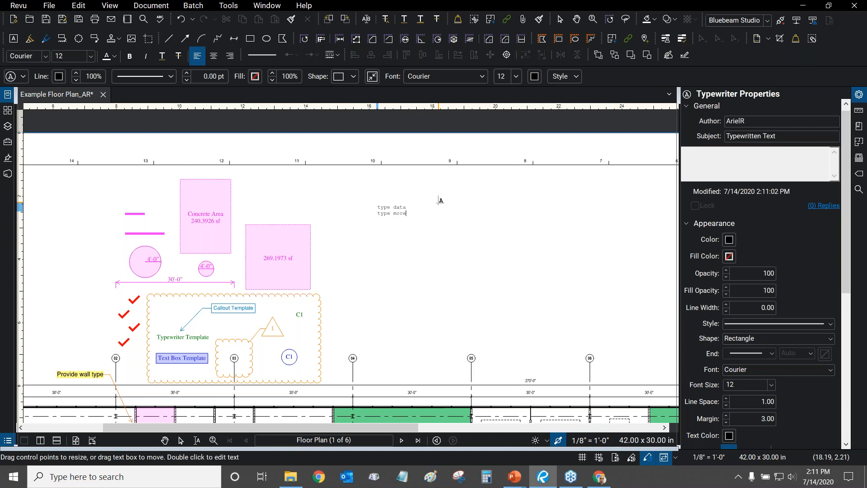
click(439, 201)
scroll(393, 217, up, 3)
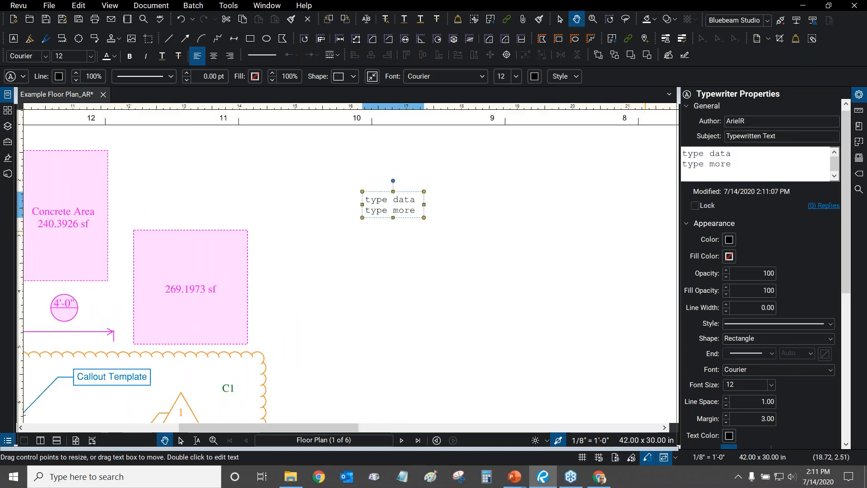
Set the Typewriter text's line color to orange so it gets a border.
drag(845, 203, 839, 248)
scroll(328, 173, up, 3)
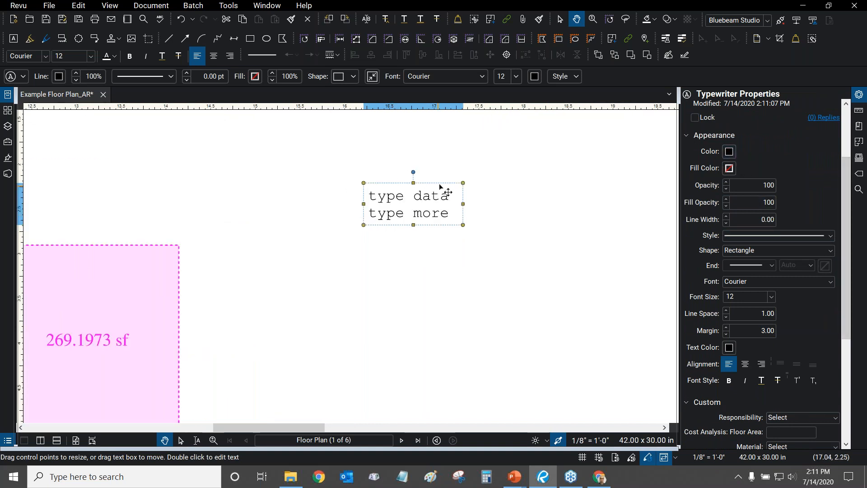
click(729, 151)
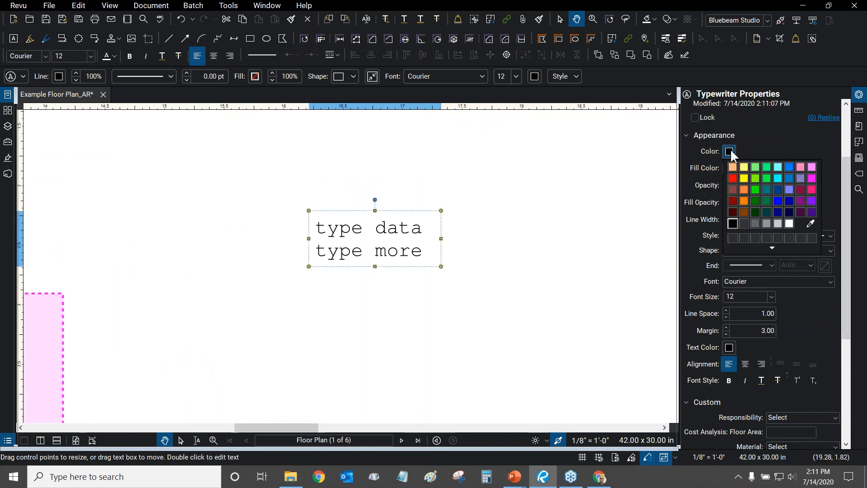
click(744, 200)
click(535, 249)
scroll(447, 236, down, 2)
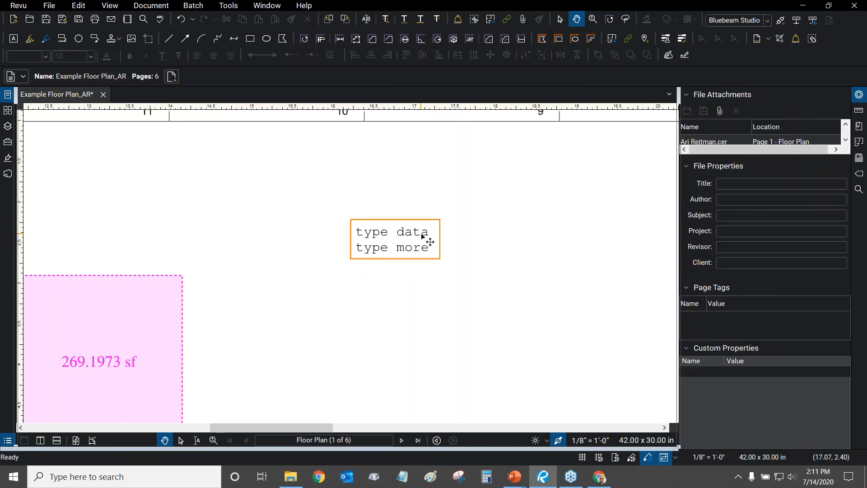
Change the text color of the orange-bordered Typewriter text to blue.
click(425, 237)
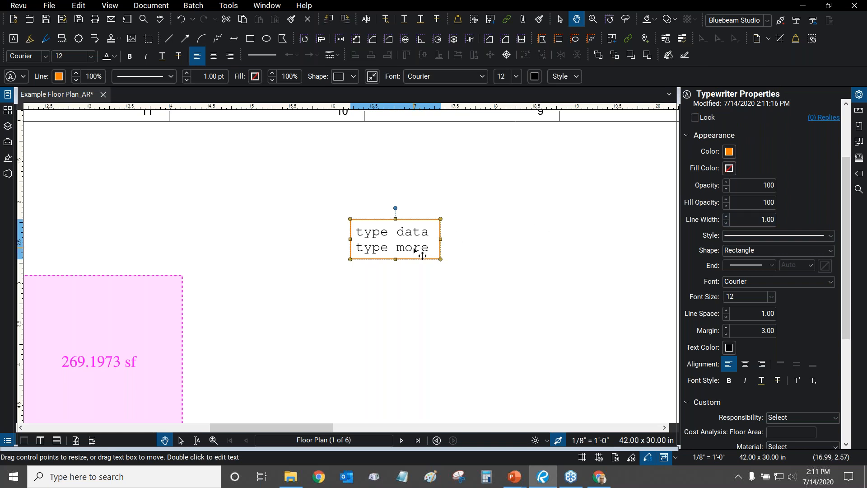
scroll(415, 251, up, 3)
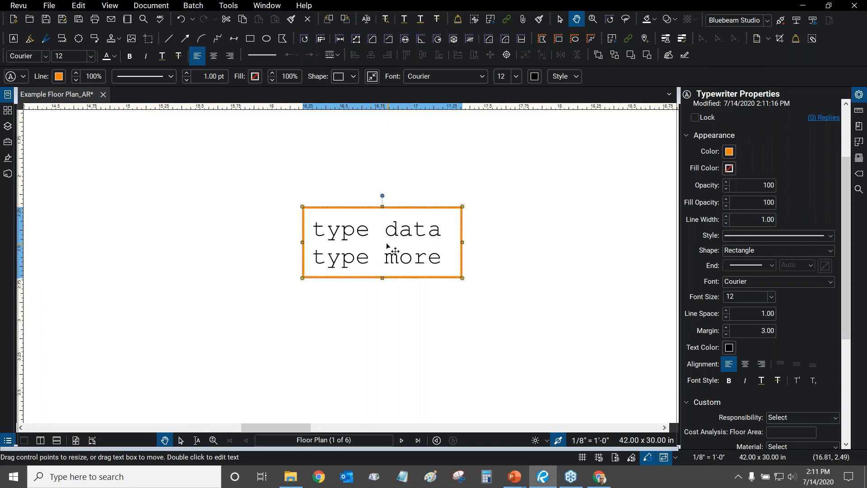
click(731, 350)
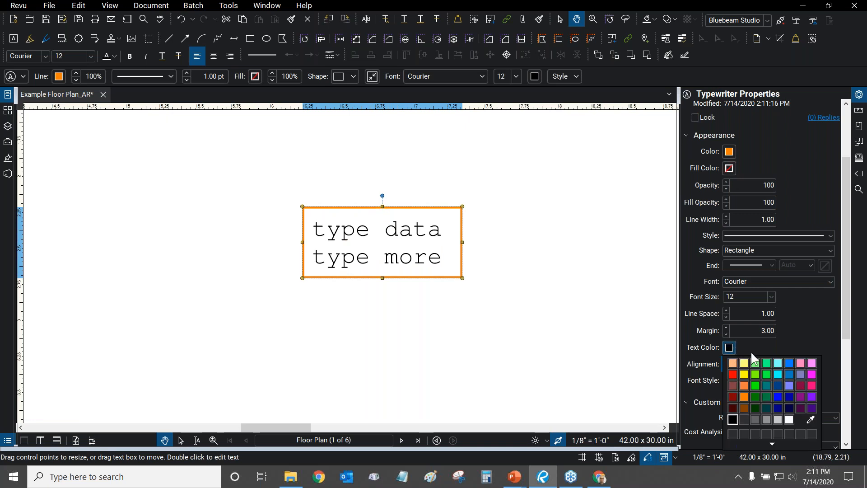
click(793, 373)
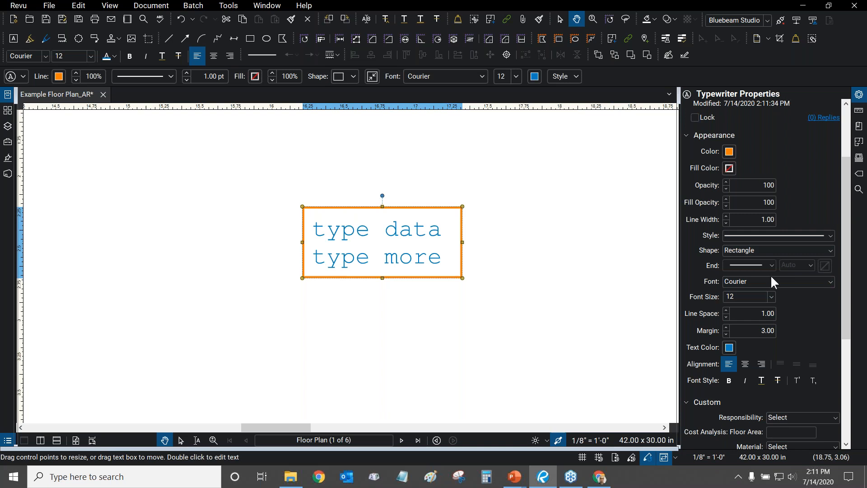
Look over the remaining Typewriter properties and delete the "type data" / "type more" text from the plan.
scroll(844, 276, down, 5)
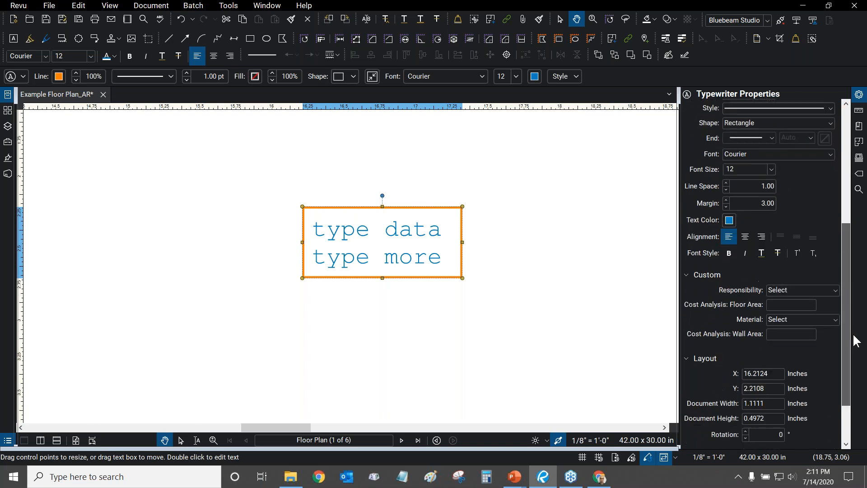
drag(842, 296, 837, 227)
scroll(398, 248, down, 3)
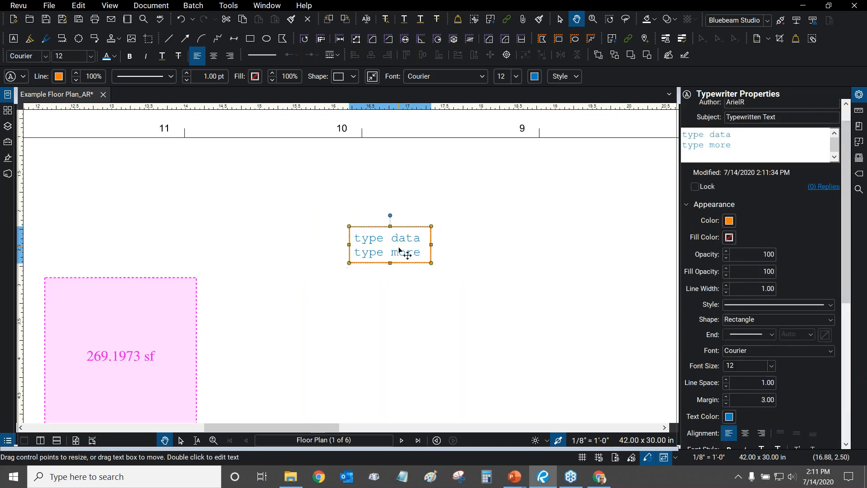
key(Delete)
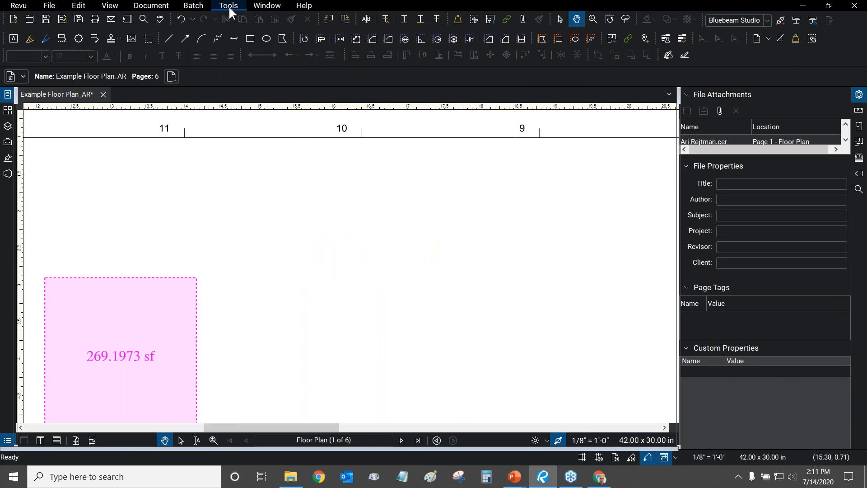
Place a note reading "put tons of data" in the blank space beside the Concrete Area markup and shift its icon slightly.
click(229, 5)
mouse_move(237, 18)
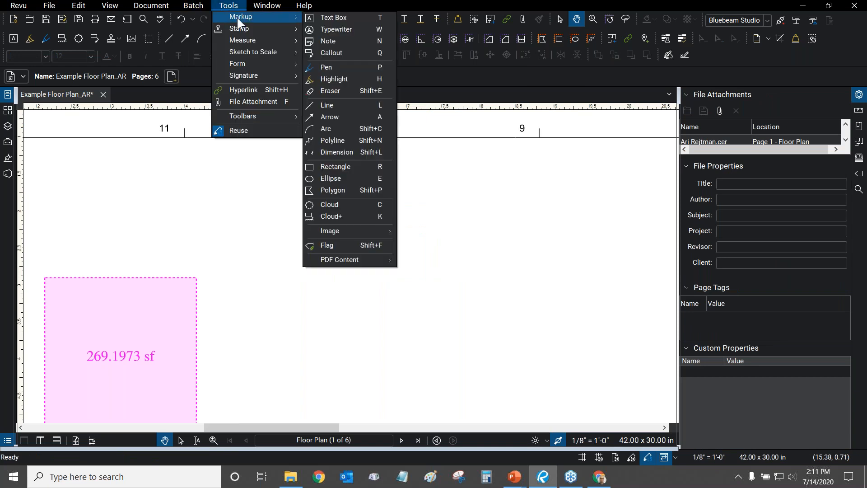
click(337, 40)
scroll(371, 176, left, 2)
scroll(411, 201, down, 2)
scroll(357, 197, up, 3)
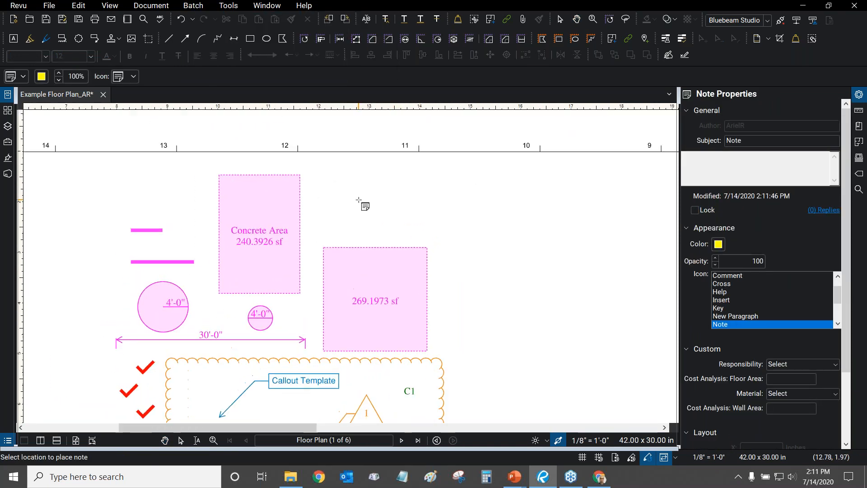
click(362, 196)
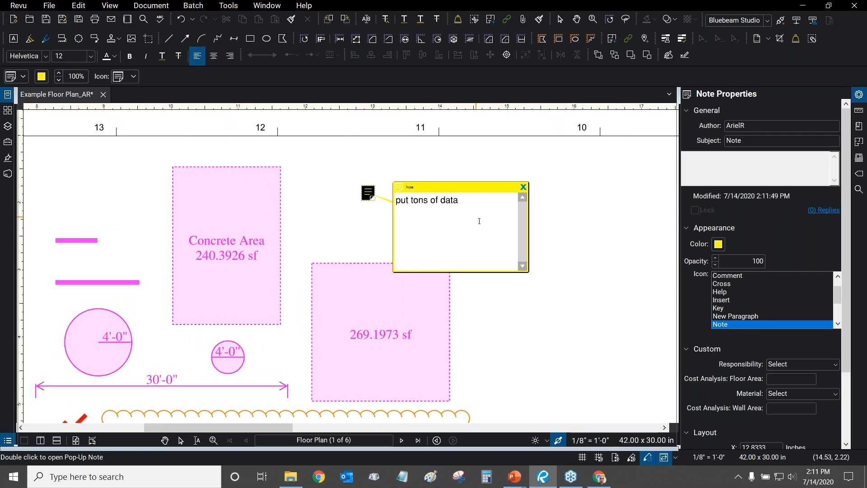
click(375, 194)
drag(373, 195, 389, 222)
Examine the collapsed note icon on the floor plan at several zoom levels, including its text preview.
scroll(389, 221, down, 2)
scroll(469, 234, down, 2)
drag(501, 228, 372, 220)
scroll(372, 219, down, 2)
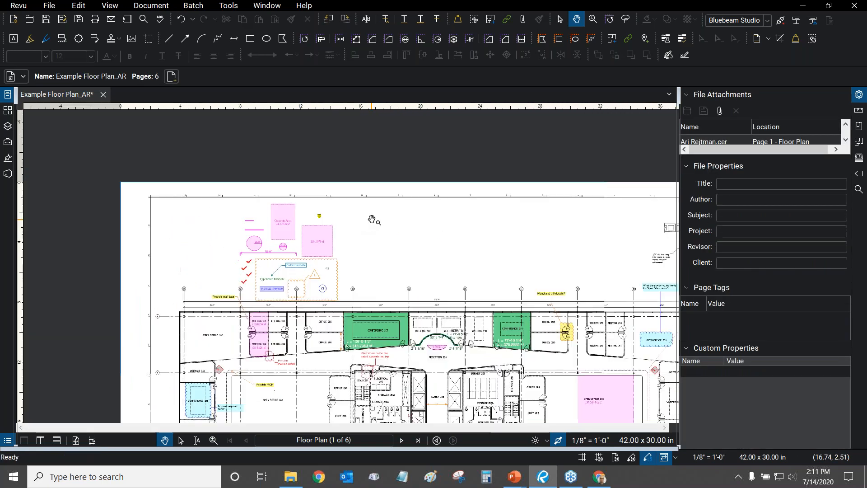
scroll(317, 216, up, 3)
drag(312, 216, 371, 220)
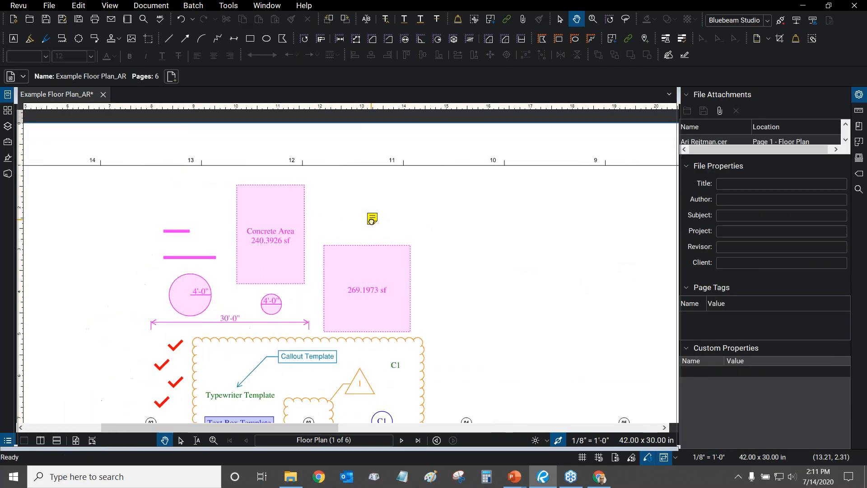
scroll(381, 224, up, 2)
scroll(380, 229, down, 2)
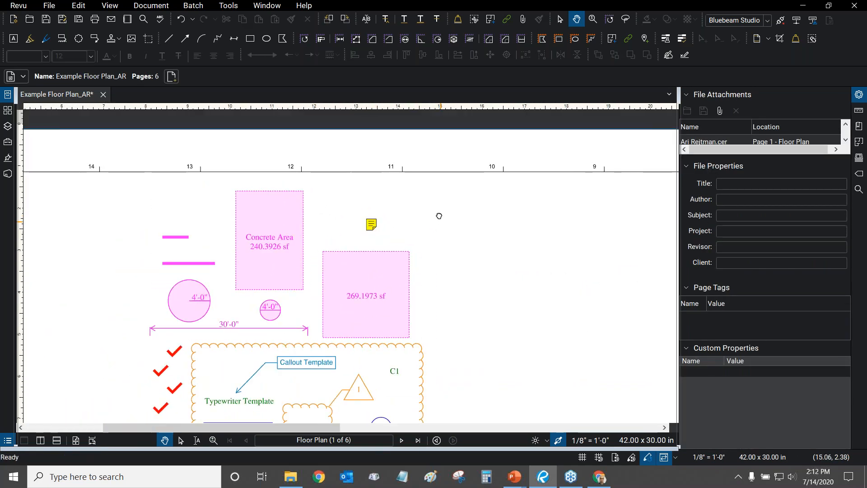
scroll(439, 216, down, 2)
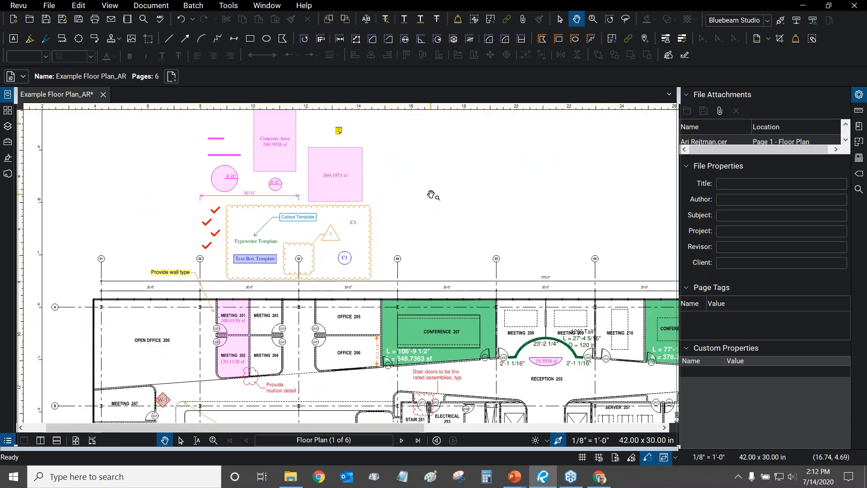
drag(432, 199, 445, 224)
scroll(373, 207, up, 3)
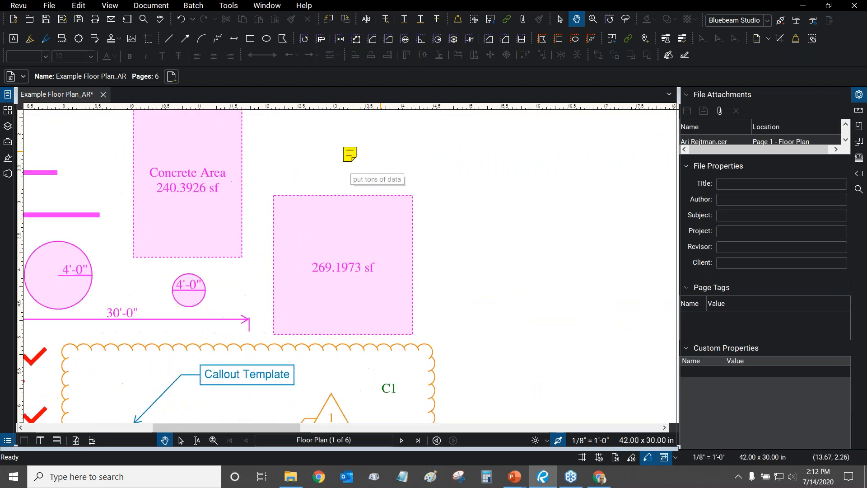
Reopen the note's pop-up and move the pop-up window up and away from its icon.
click(345, 211)
double_click(345, 211)
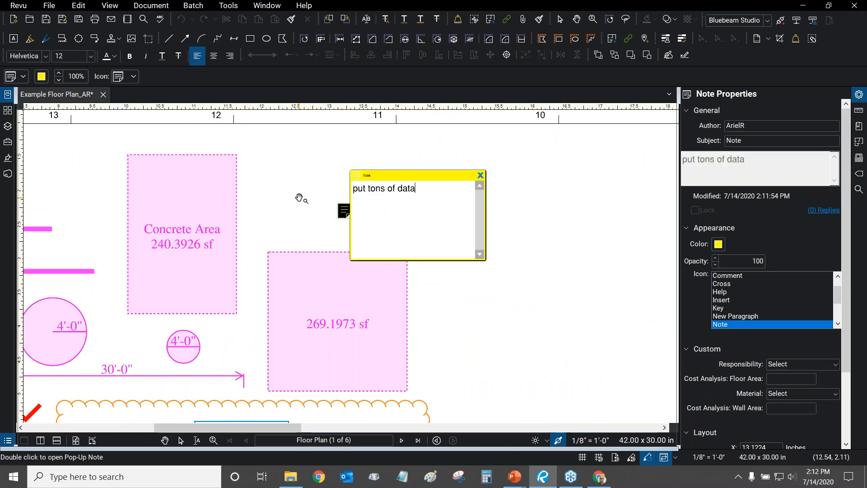
drag(421, 180, 457, 154)
scroll(343, 198, up, 1)
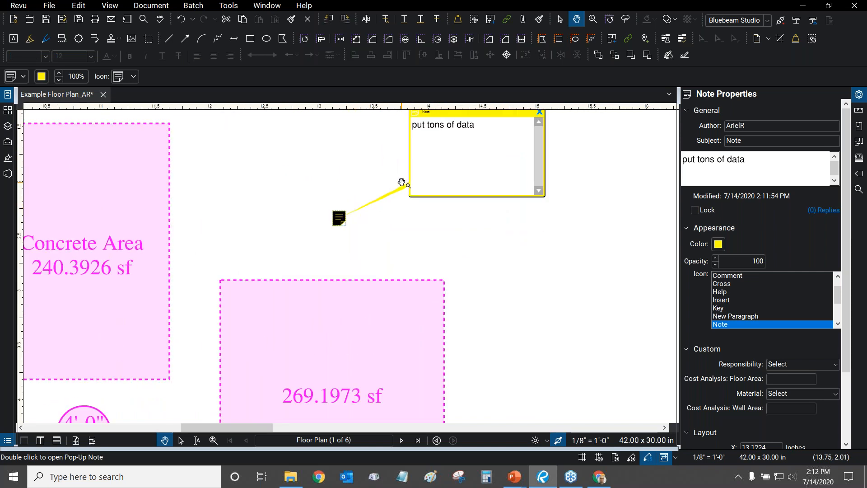
scroll(382, 244, down, 2)
scroll(387, 256, up, 2)
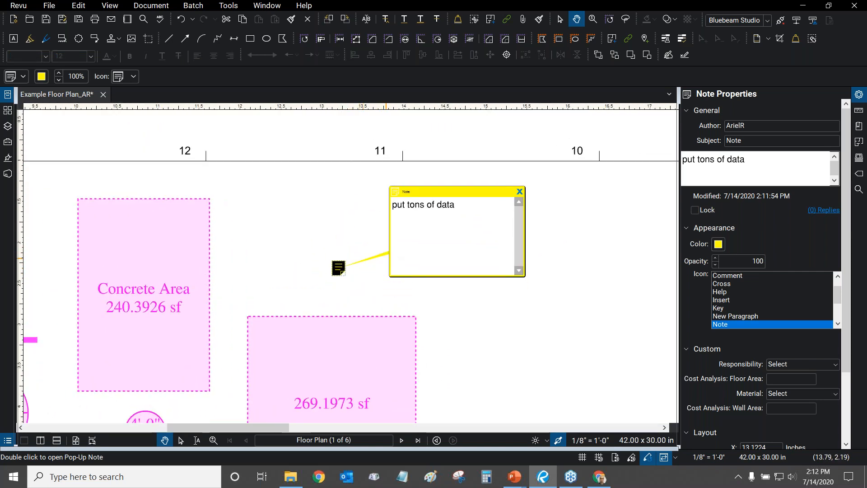
Change the note's color to orange.
click(725, 246)
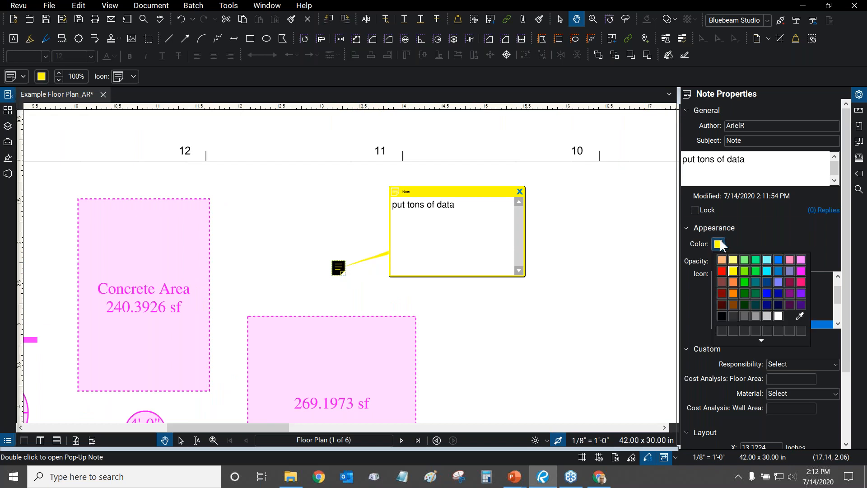
click(735, 283)
scroll(363, 269, up, 2)
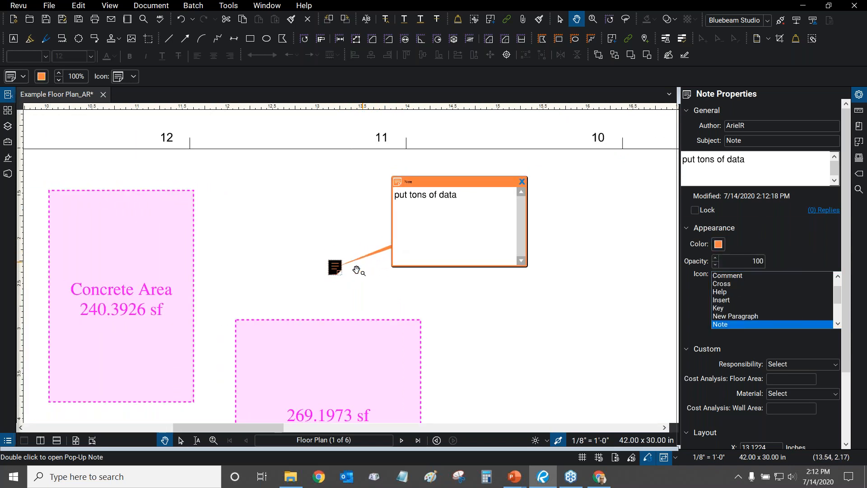
Delete the orange note from the floor plan.
click(380, 302)
click(335, 267)
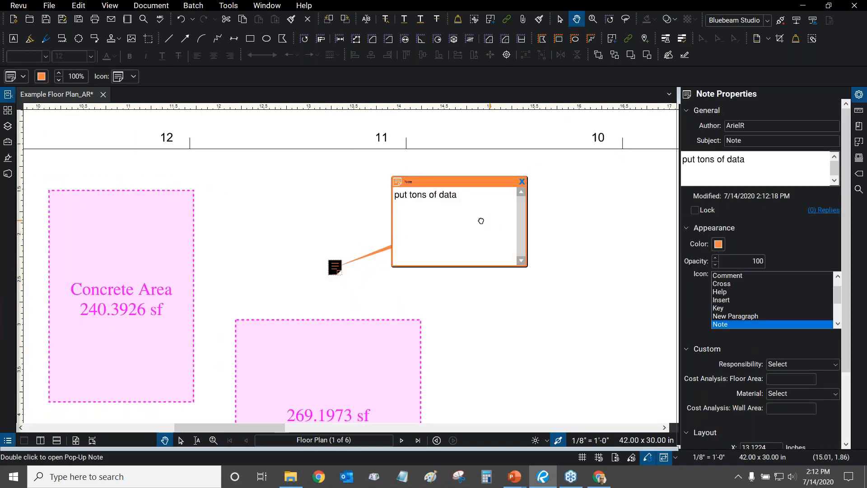
drag(500, 225, 467, 223)
click(338, 206)
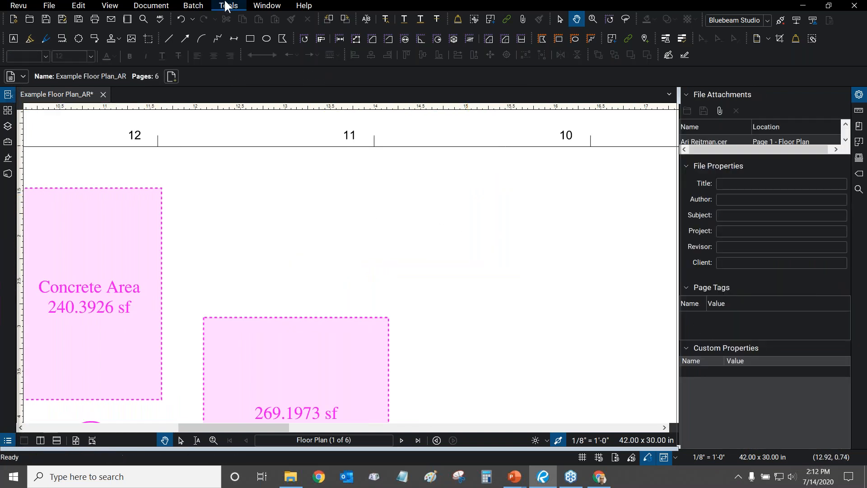
Add a callout reading "type my data" in the blank area beside the orange cloud, with its arrow pointing toward the cloud's edge.
click(229, 5)
mouse_move(239, 14)
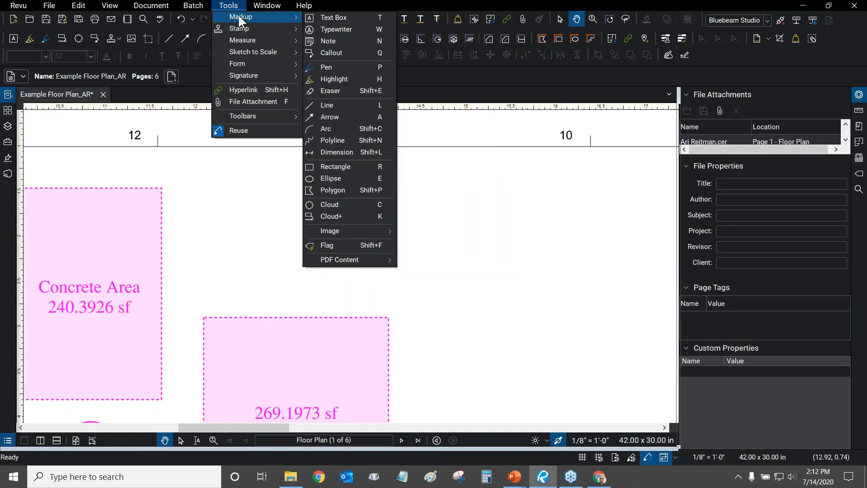
click(329, 53)
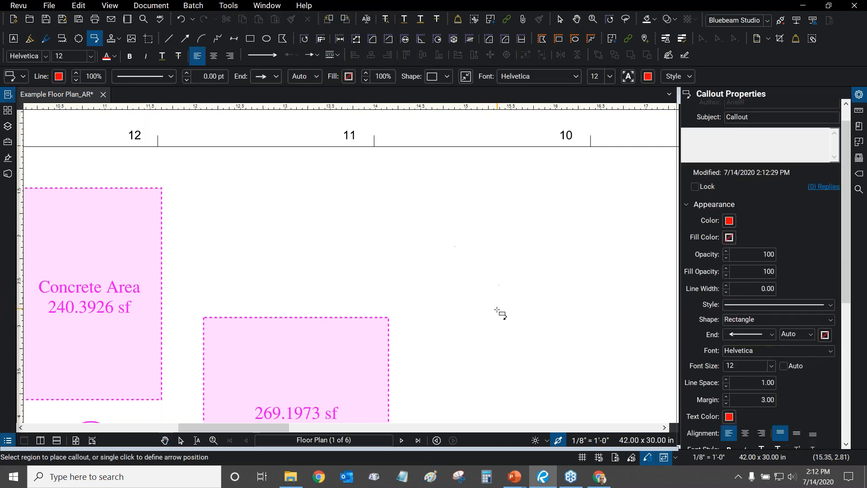
scroll(498, 311, down, 3)
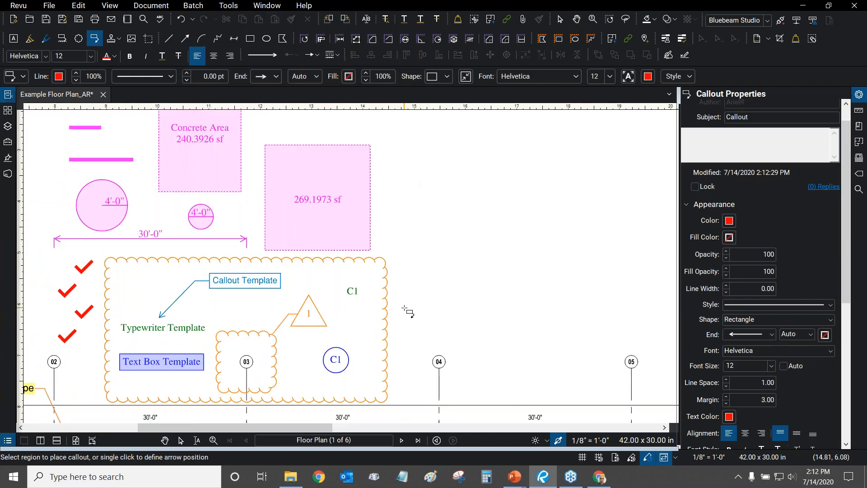
click(397, 326)
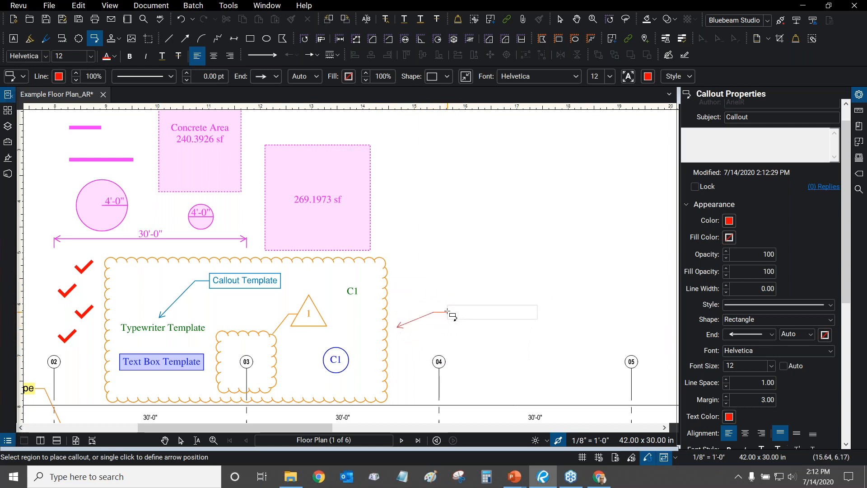
click(450, 292)
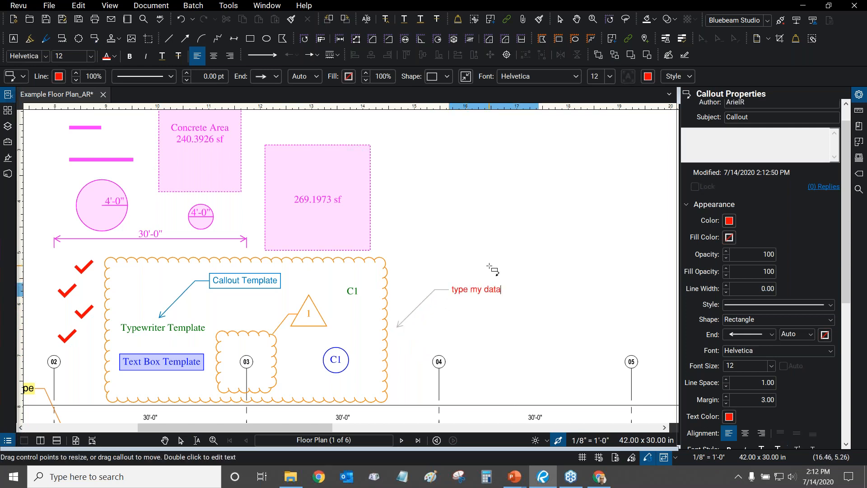
key(Escape)
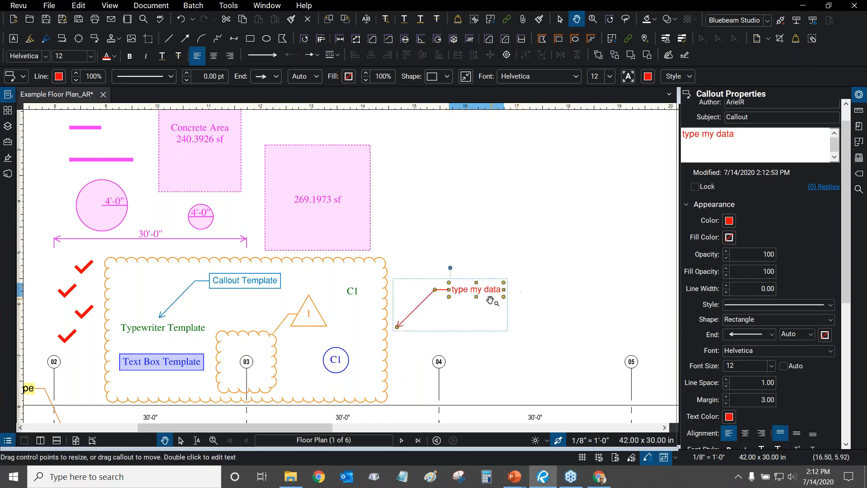
Shift the elbow of the callout's leader slightly toward its text and review the callout's appearance properties.
scroll(490, 301, up, 5)
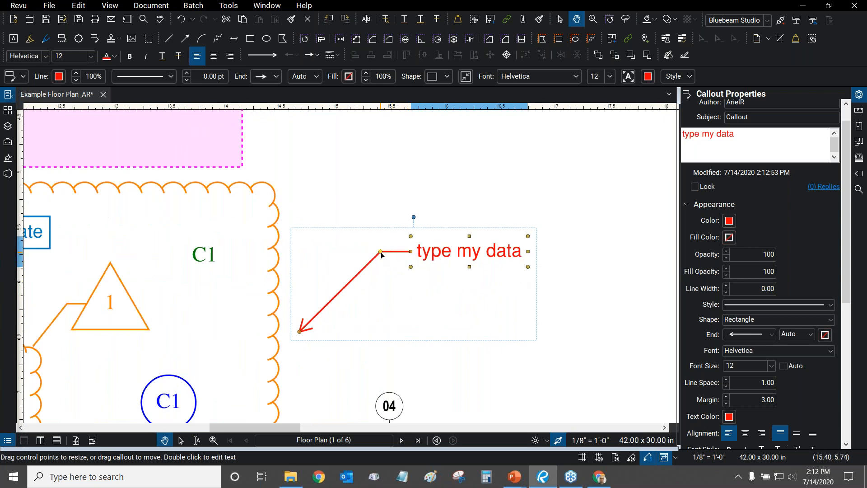
mouse_move(381, 252)
mouse_down()
mouse_move(342, 251)
mouse_move(386, 254)
mouse_up()
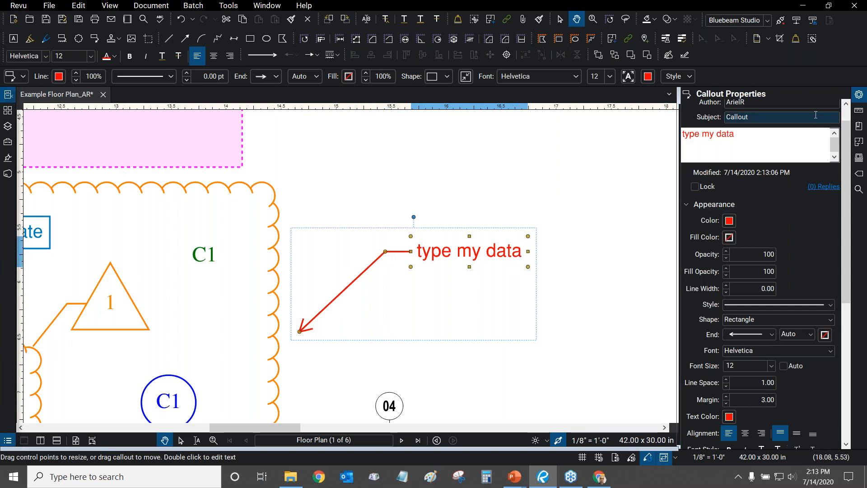
scroll(848, 127, up, 1)
drag(846, 122, 844, 142)
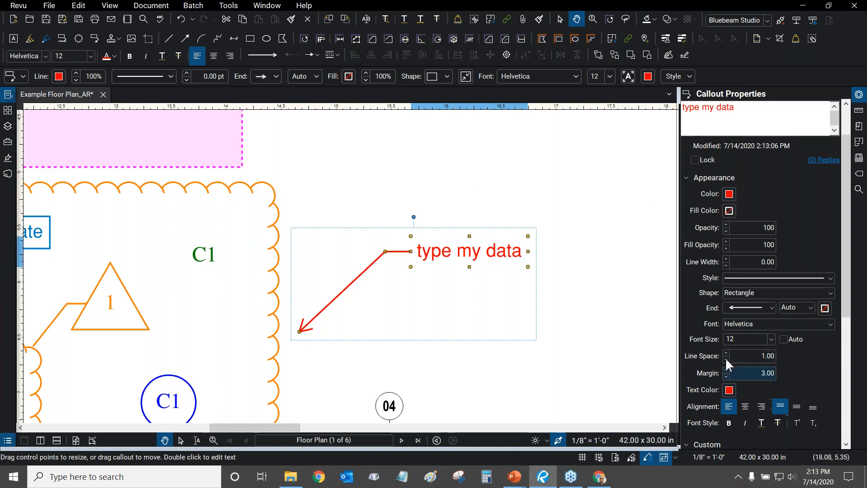
drag(848, 216, 825, 221)
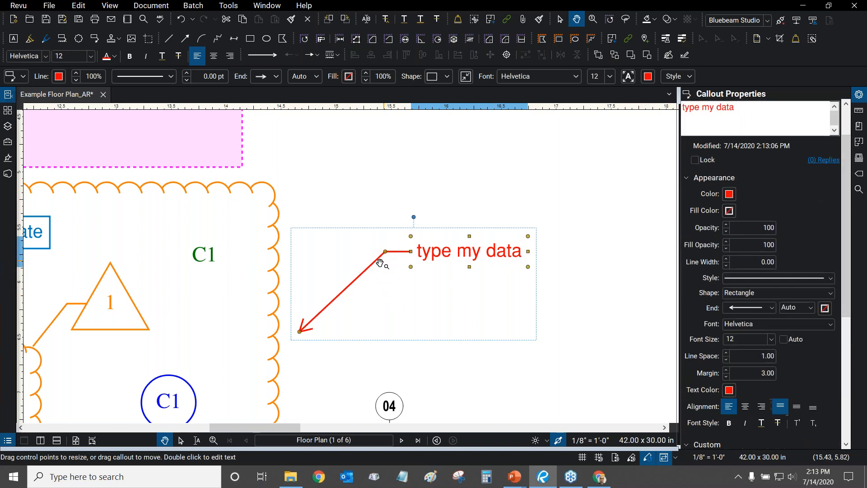
Set the "type my data" callout's line color to dark green and its text color to orange.
click(732, 192)
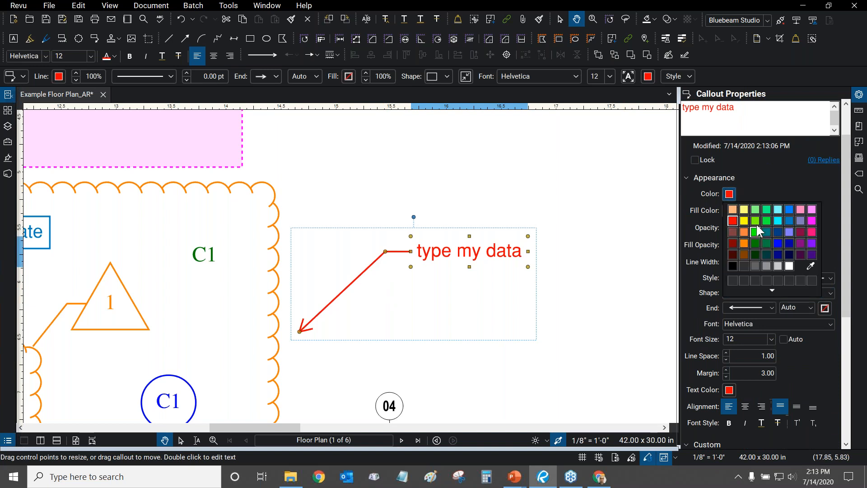
click(756, 243)
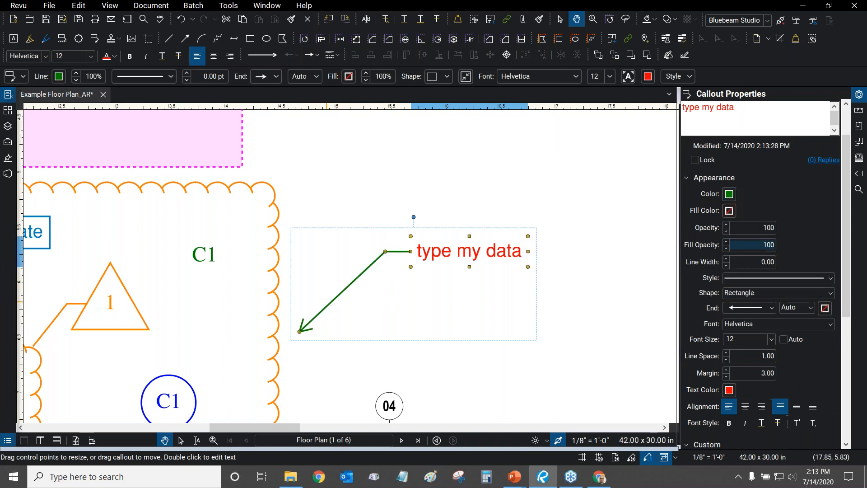
scroll(326, 313, up, 2)
drag(405, 166, 359, 184)
click(483, 235)
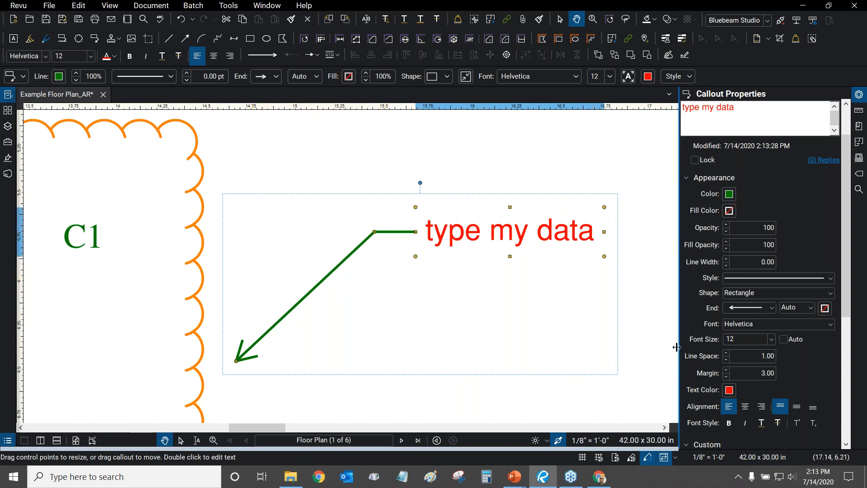
click(730, 389)
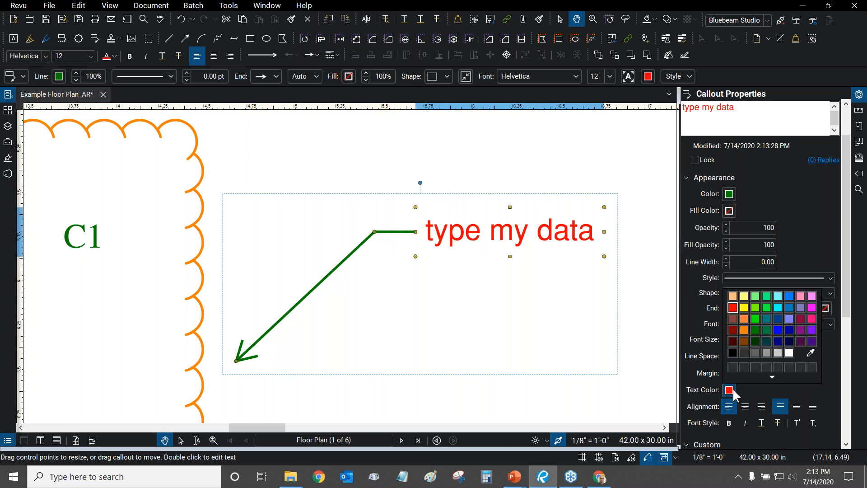
click(745, 329)
click(433, 179)
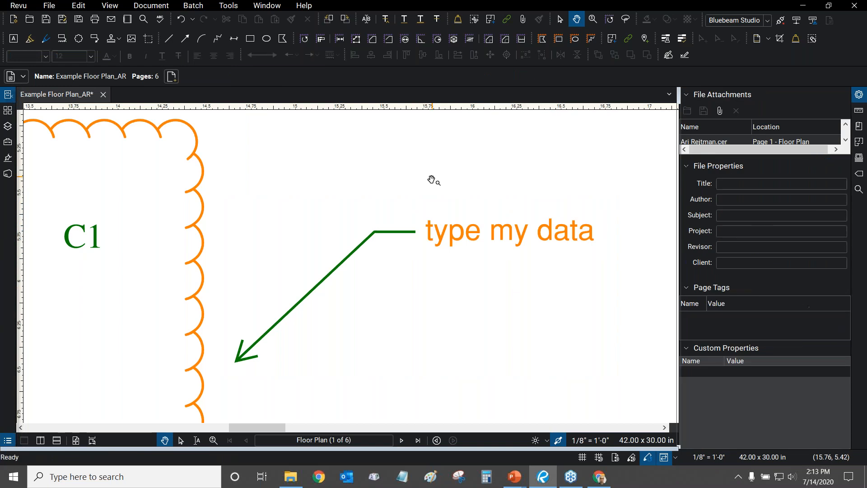
Delete the green-and-orange "type my data" callout from the blank area beside the orange cloud.
click(452, 242)
scroll(374, 271, down, 1)
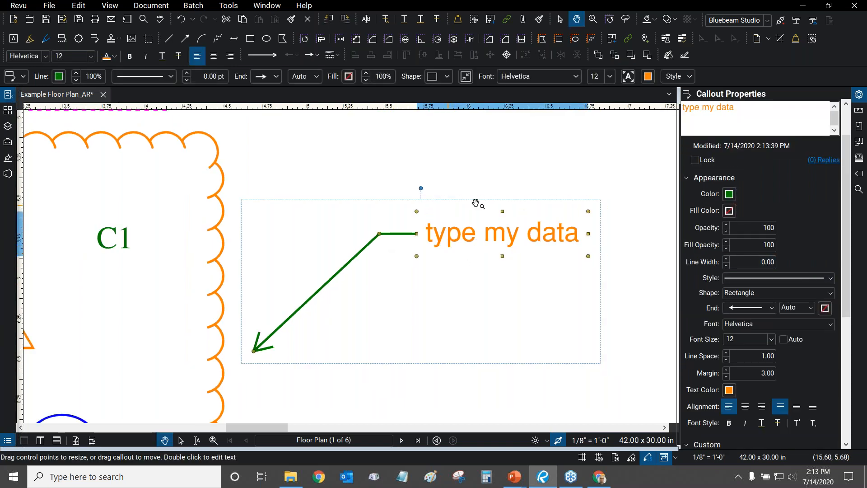
scroll(477, 204, down, 2)
drag(449, 193, 462, 213)
scroll(460, 212, down, 1)
key(Delete)
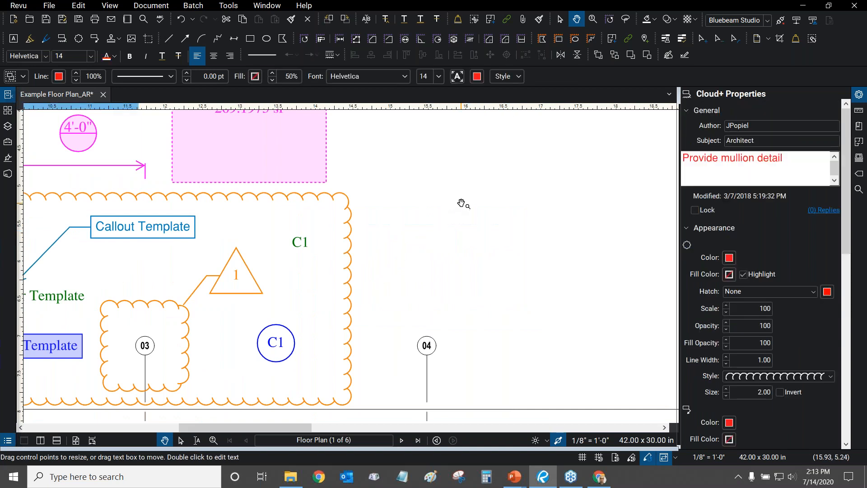
click(459, 202)
scroll(447, 181, down, 2)
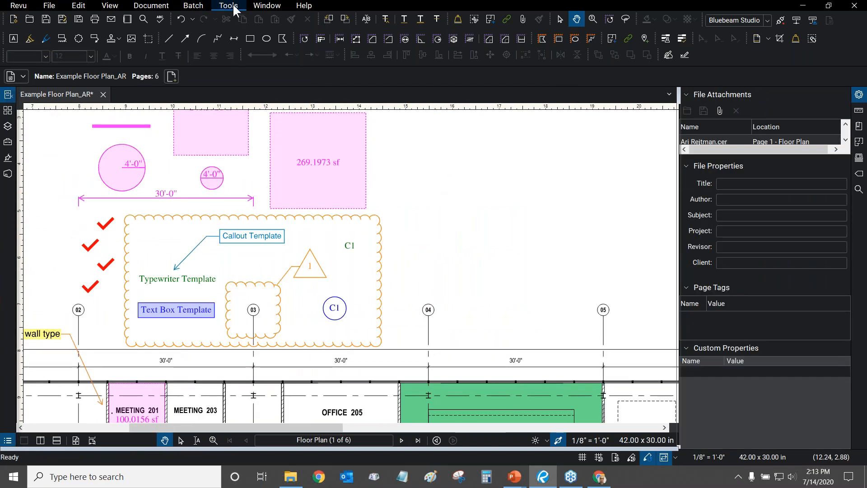
Draw a short curved red freehand stroke with the Pen tool in the blank area beside the pink area markups.
click(228, 6)
mouse_move(236, 23)
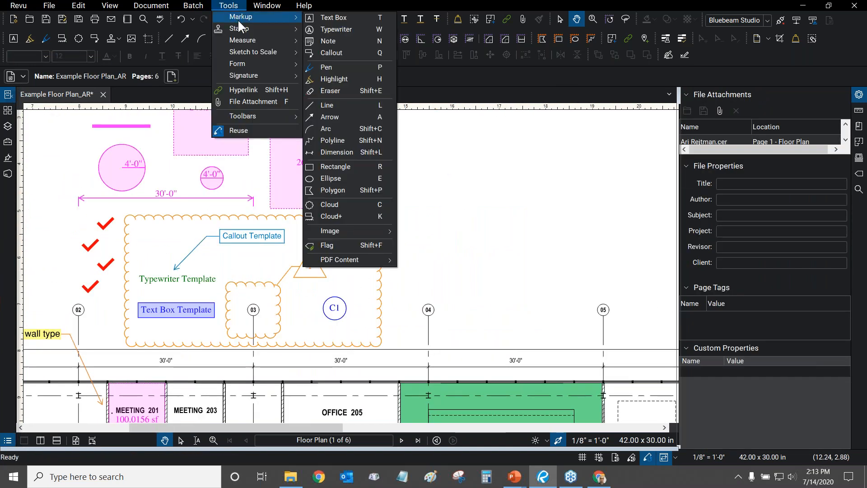
click(336, 66)
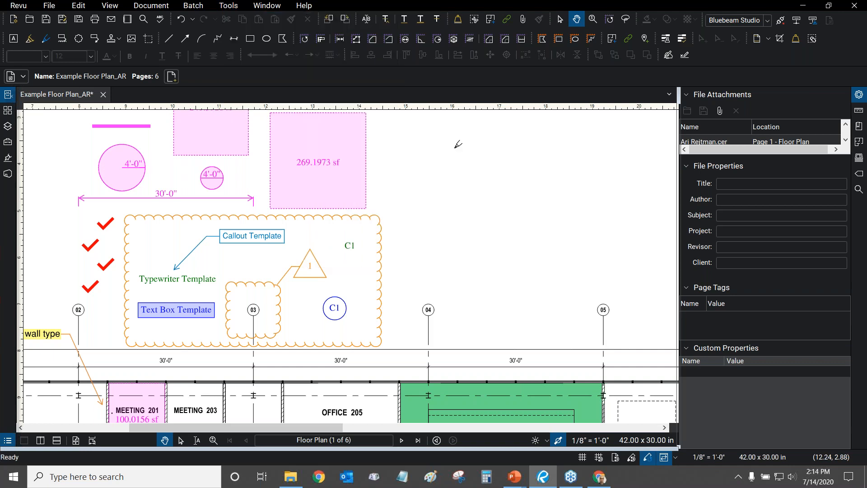
drag(356, 211, 423, 151)
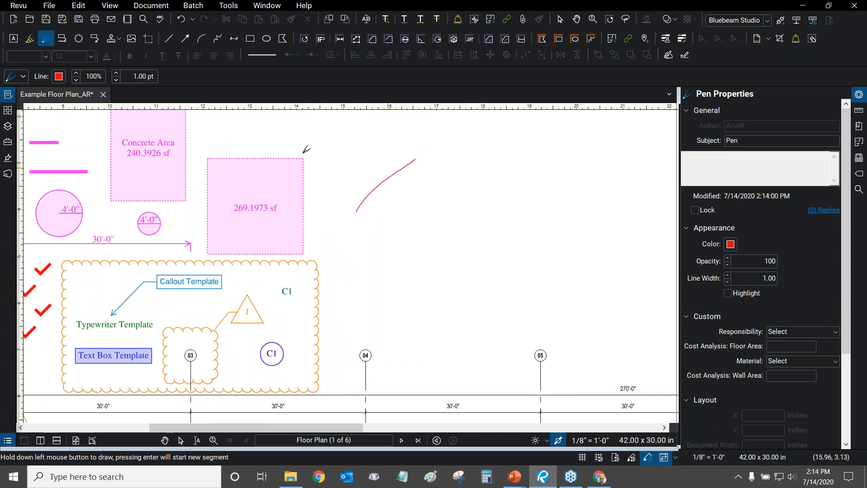
Draw a diagonal yellow Highlight stroke beside the red pen stroke.
click(229, 5)
click(317, 80)
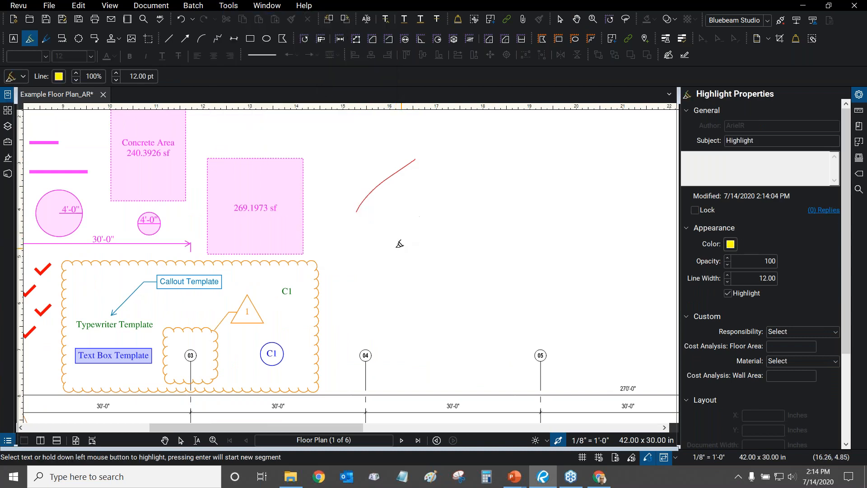
drag(391, 244, 463, 150)
Erase the red pen stroke and the yellow highlight with the Eraser, and undo the erasure.
click(229, 6)
mouse_move(236, 16)
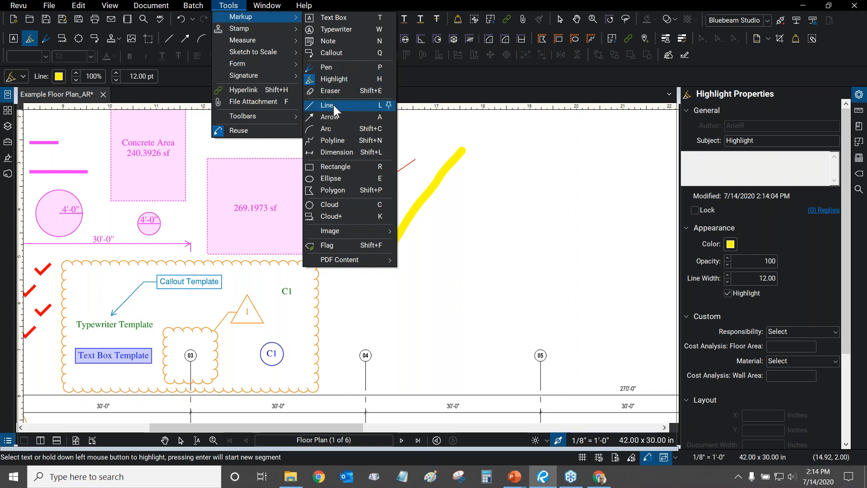
click(329, 91)
drag(453, 206, 373, 171)
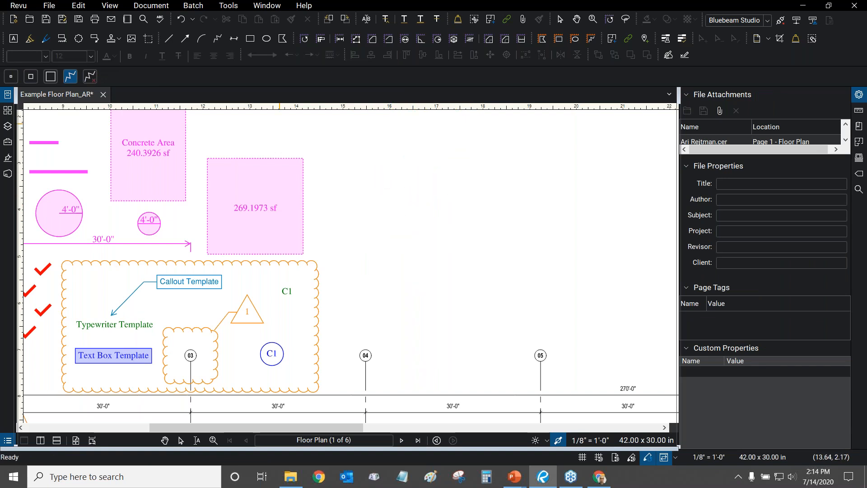
click(82, 6)
click(90, 16)
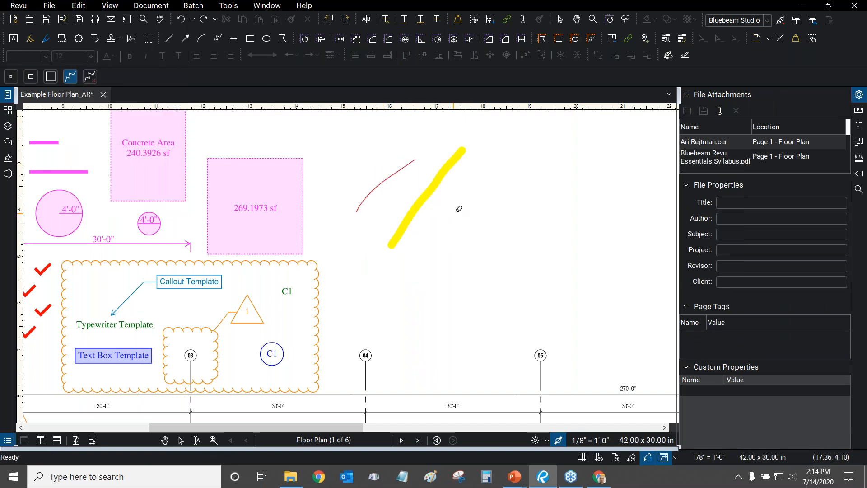
Try the Eraser again on the yellow highlight stroke and undo the erasure.
drag(449, 198, 419, 188)
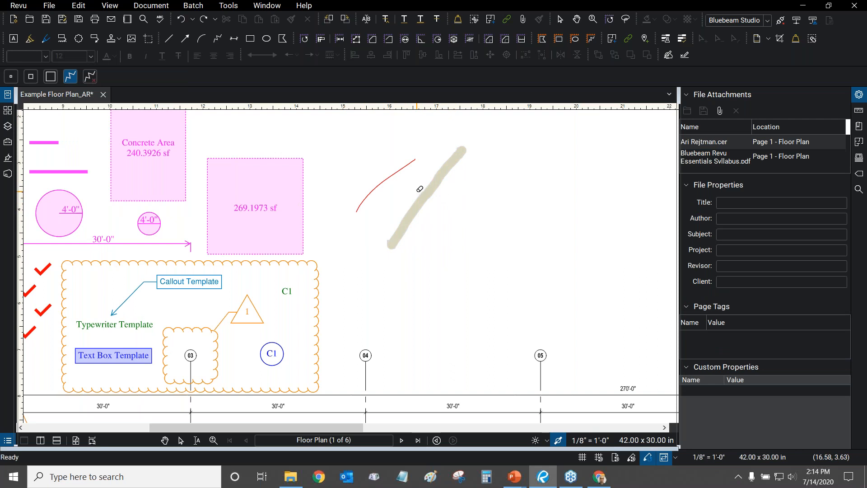
drag(481, 222, 464, 178)
click(81, 5)
click(90, 16)
Erase both freehand strokes once more, undo the erasures to restore them, and leave the Eraser.
scroll(418, 183, up, 1)
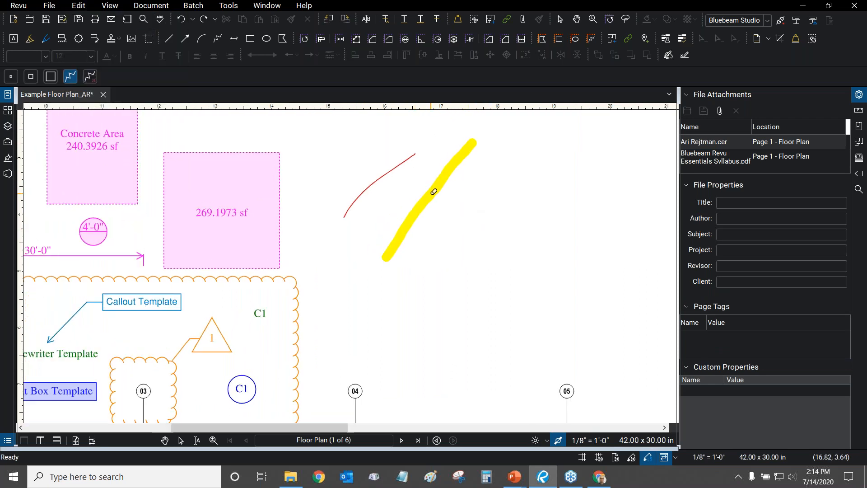
scroll(477, 145, up, 1)
drag(474, 153, 458, 185)
click(380, 207)
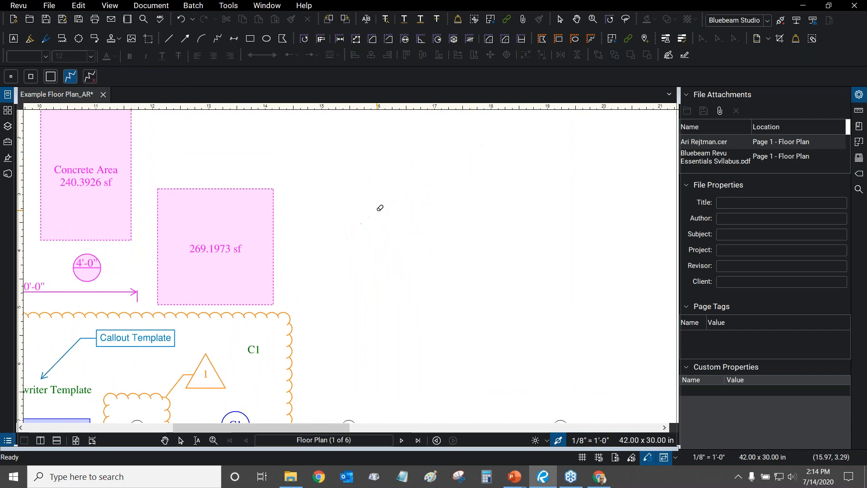
scroll(429, 199, down, 3)
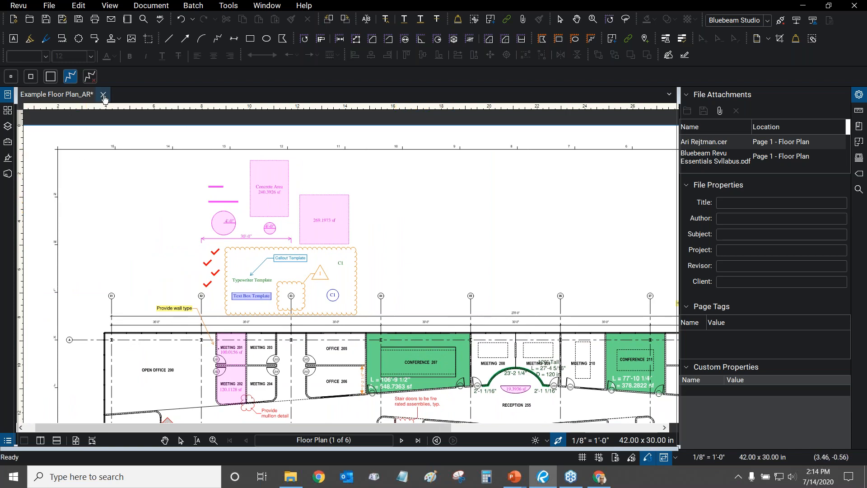
click(78, 6)
click(82, 17)
click(79, 5)
click(88, 28)
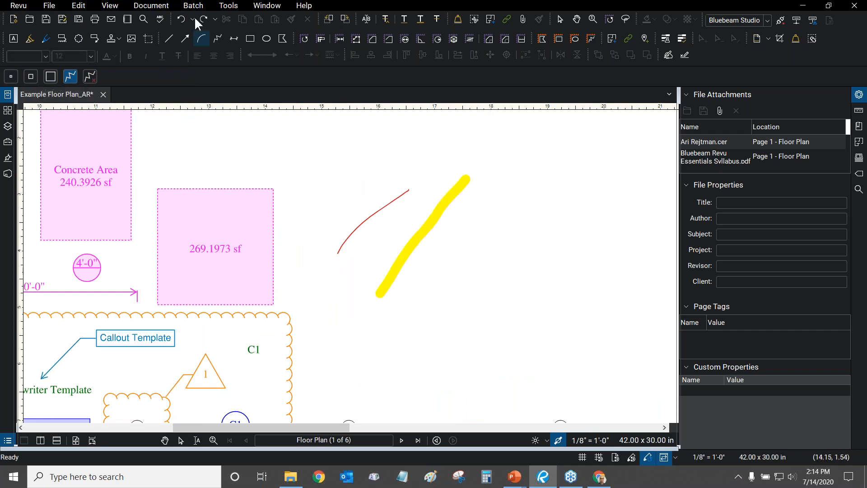
key(Escape)
Erase the middle sections of the red pen stroke and the yellow highlight using the largest eraser size.
click(231, 4)
mouse_move(239, 16)
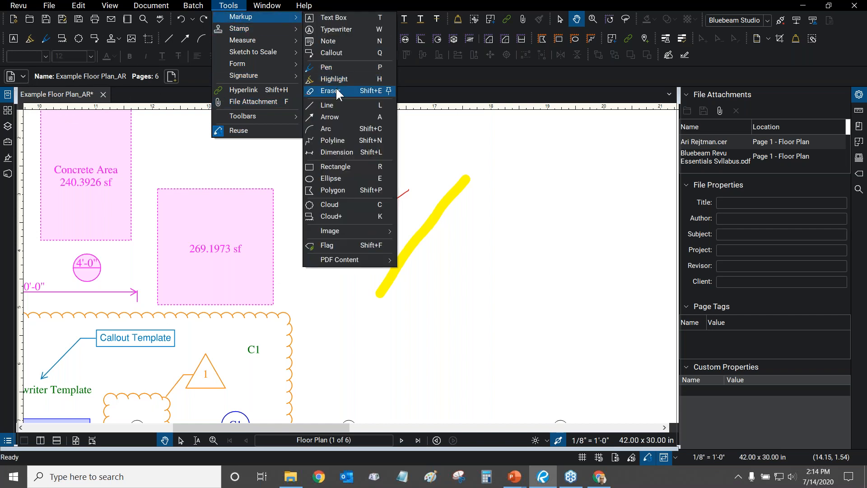
click(337, 92)
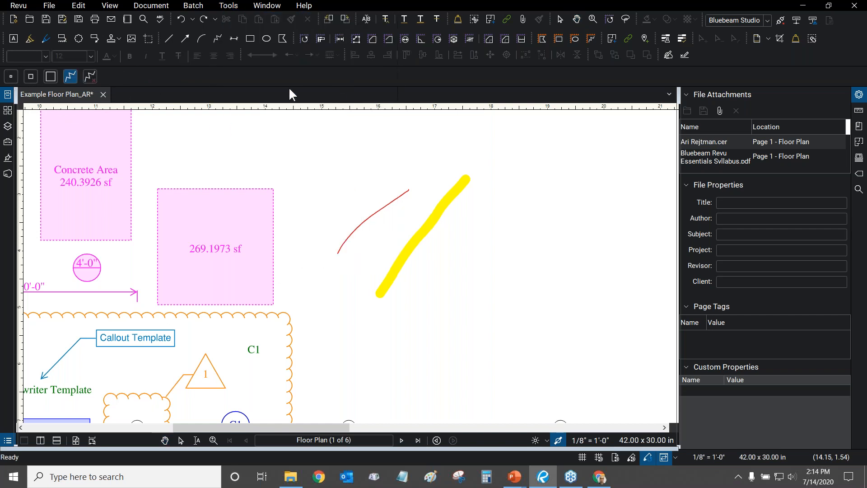
click(50, 74)
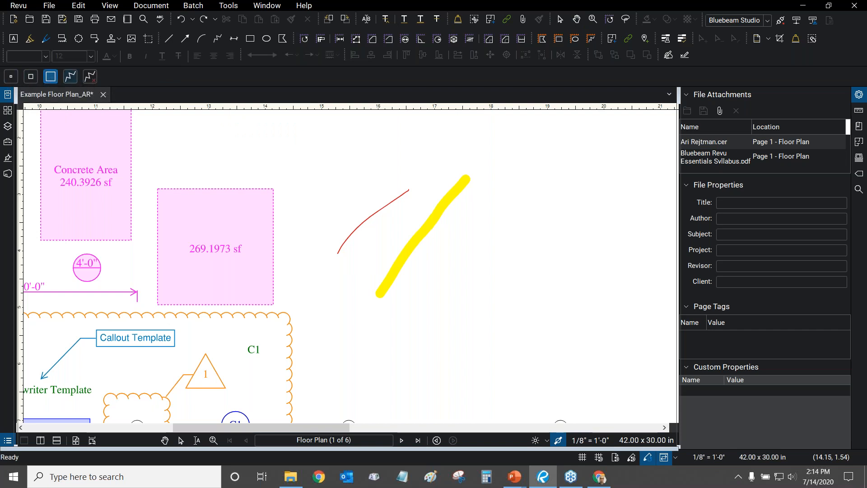
drag(431, 239, 357, 208)
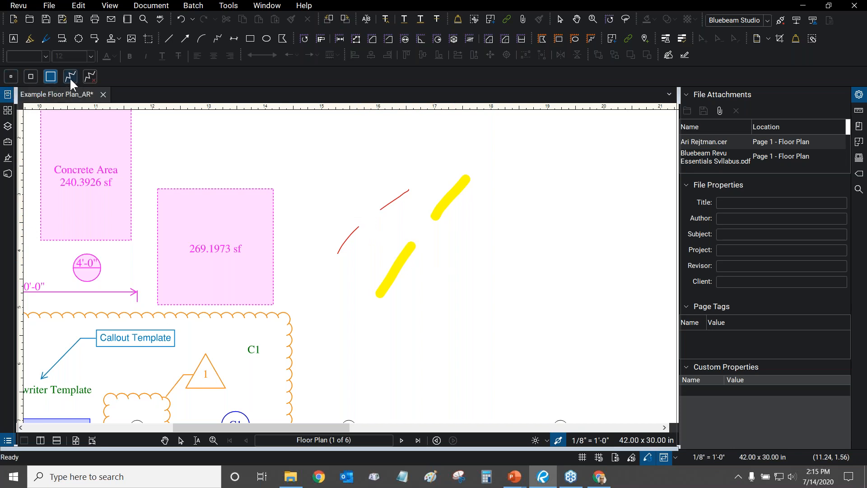
key(Escape)
Select the split pen stroke and the split highlight in turn to examine how their separated pieces are grouped.
click(394, 204)
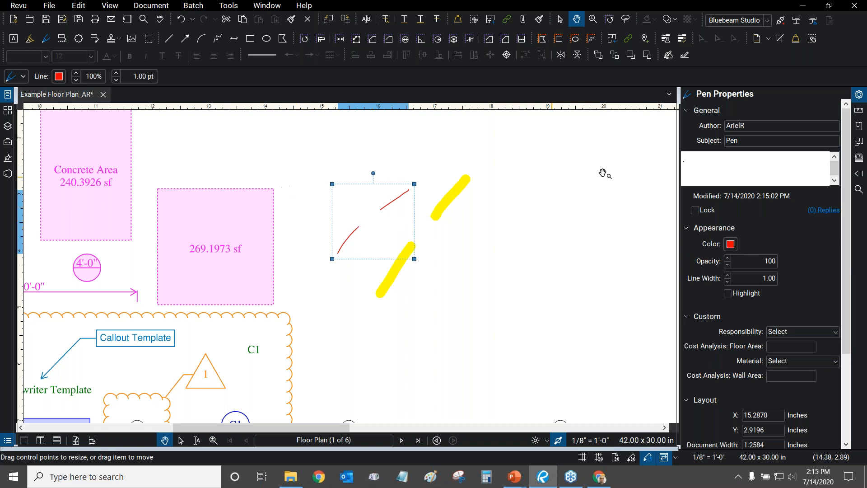
click(406, 210)
click(454, 206)
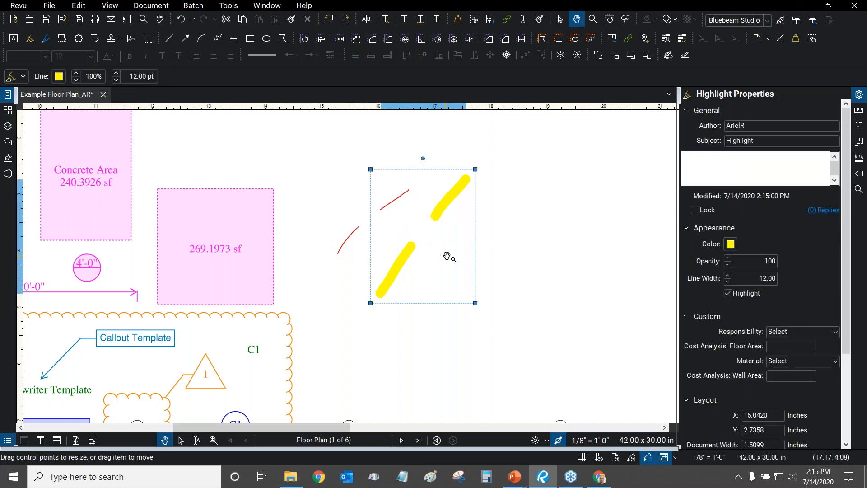
click(272, 184)
click(388, 204)
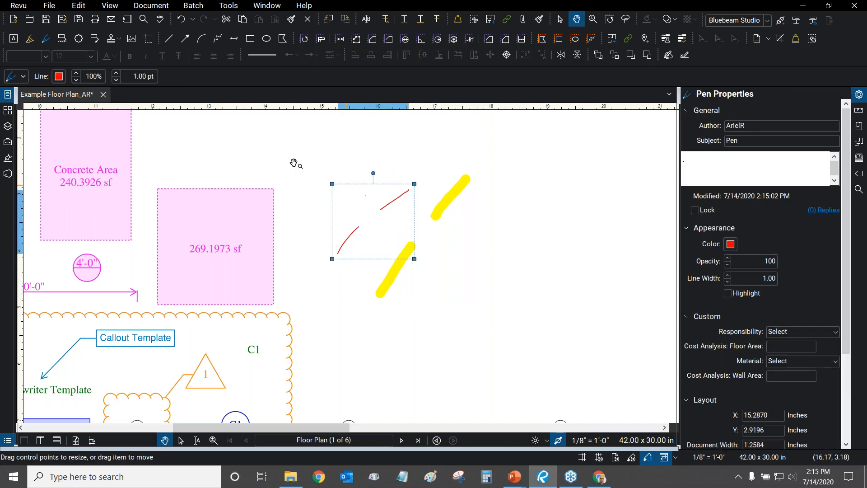
click(299, 156)
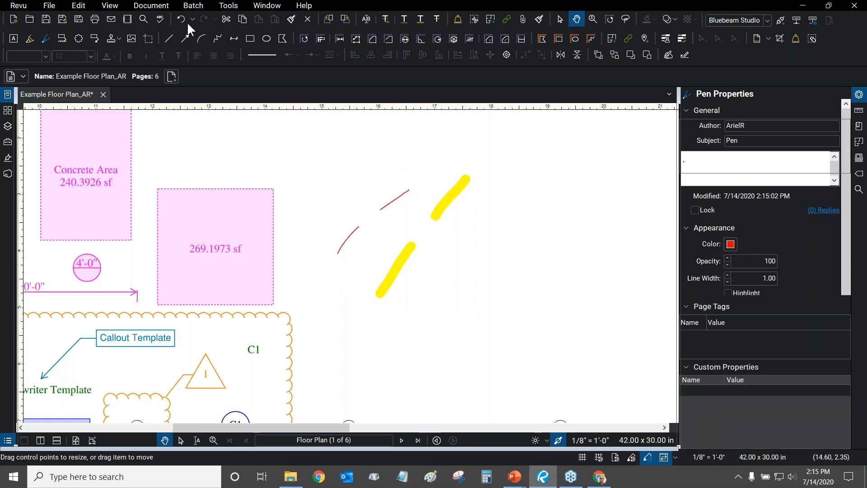
Remove the remaining pen and highlight pieces with the Annotation Eraser, and leave the Eraser.
click(228, 5)
mouse_move(235, 18)
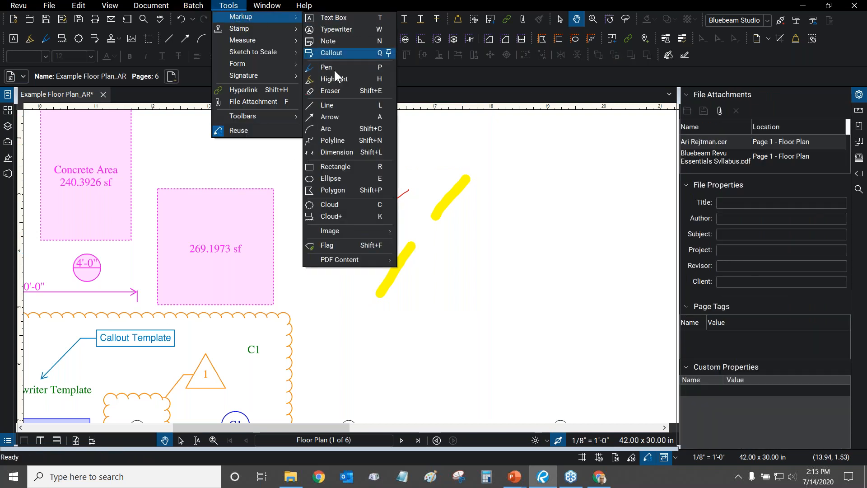
click(327, 92)
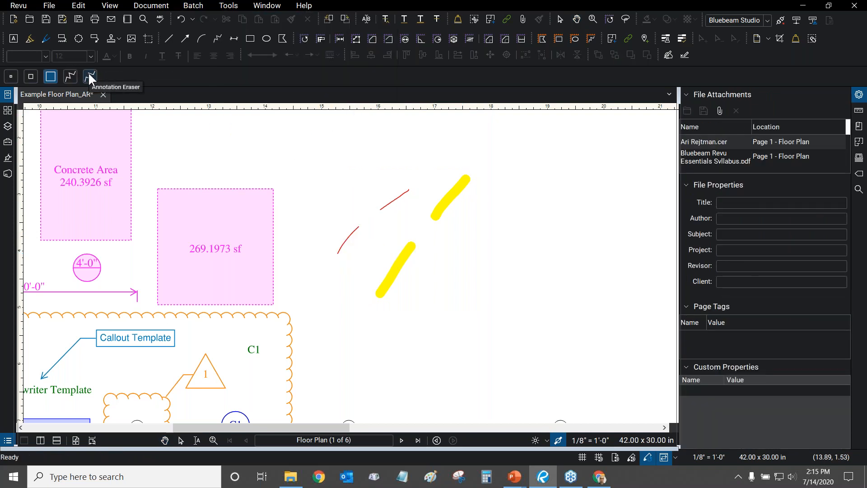
click(90, 77)
drag(305, 192, 443, 217)
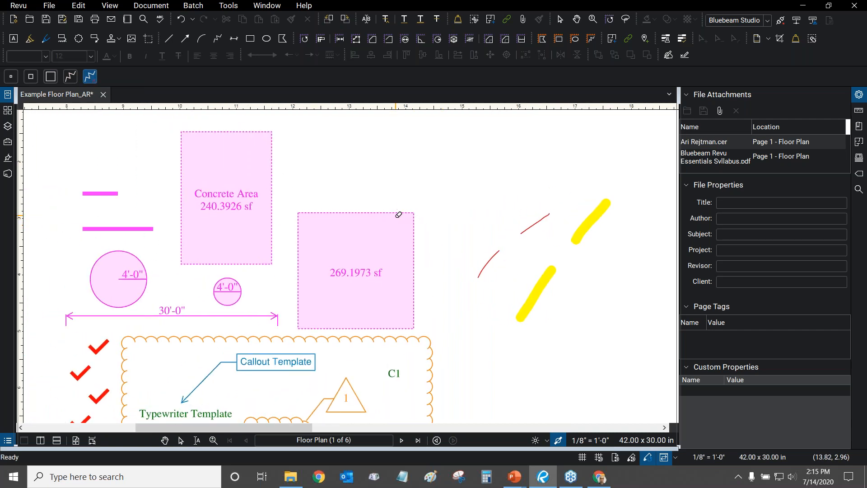
scroll(254, 278, down, 3)
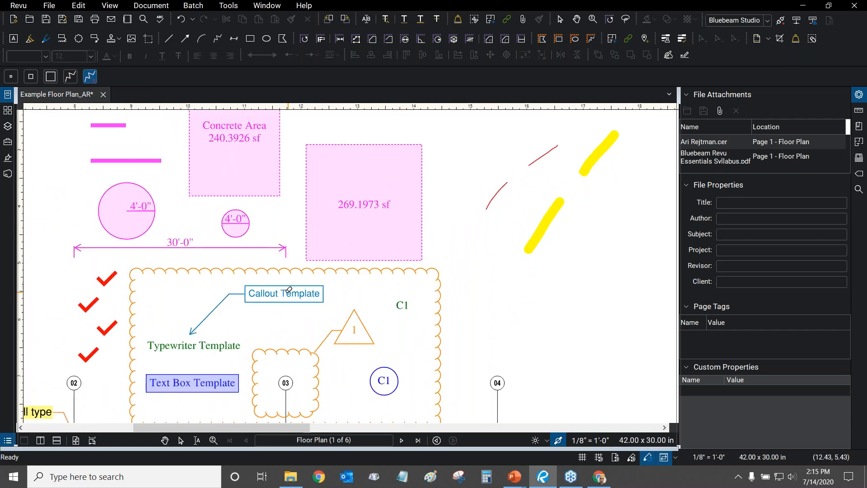
drag(500, 201, 498, 188)
drag(559, 170, 472, 218)
drag(529, 195, 511, 201)
drag(451, 265, 459, 272)
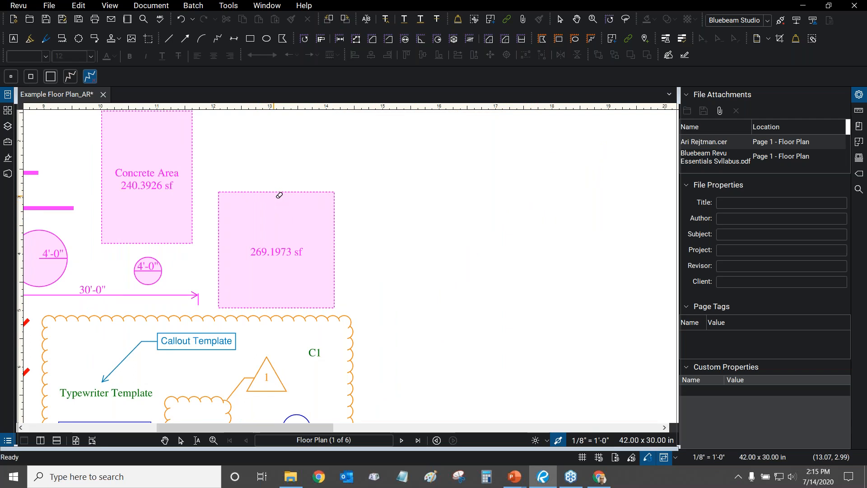
scroll(167, 165, down, 3)
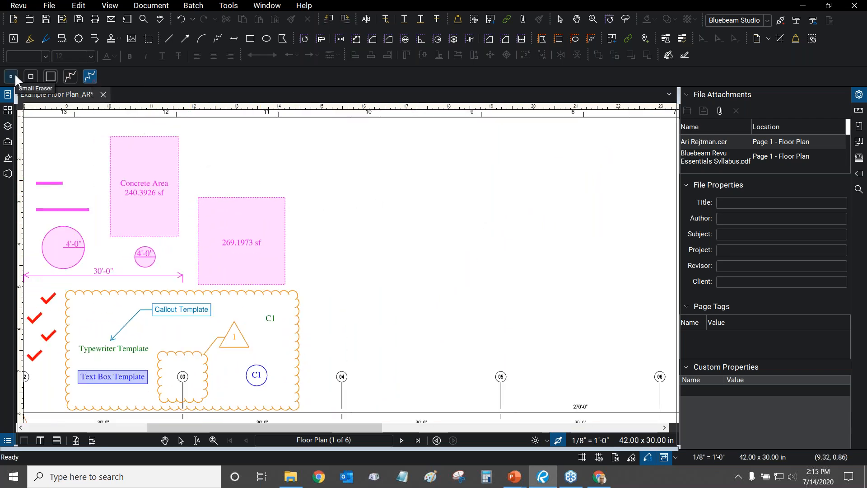
key(Escape)
Draw a sloping line markup about 3.36 inches long in the blank area beside the 269.1973 sf area.
click(228, 6)
mouse_move(234, 16)
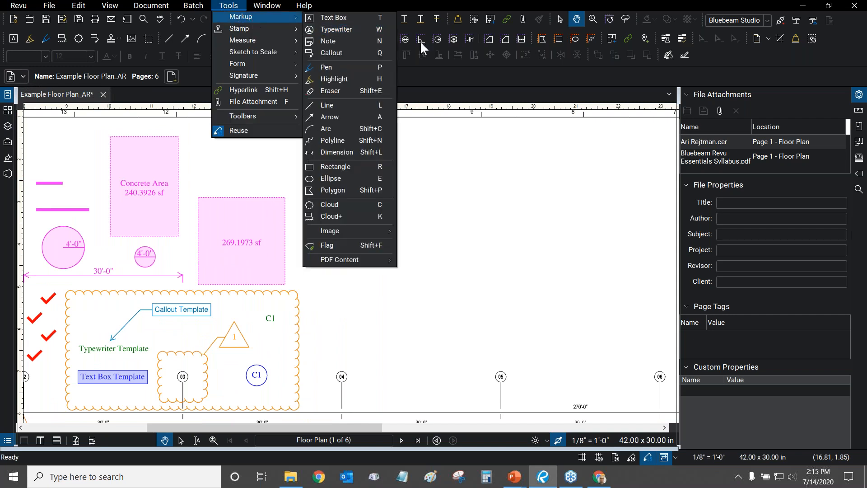
click(340, 109)
drag(336, 235, 467, 181)
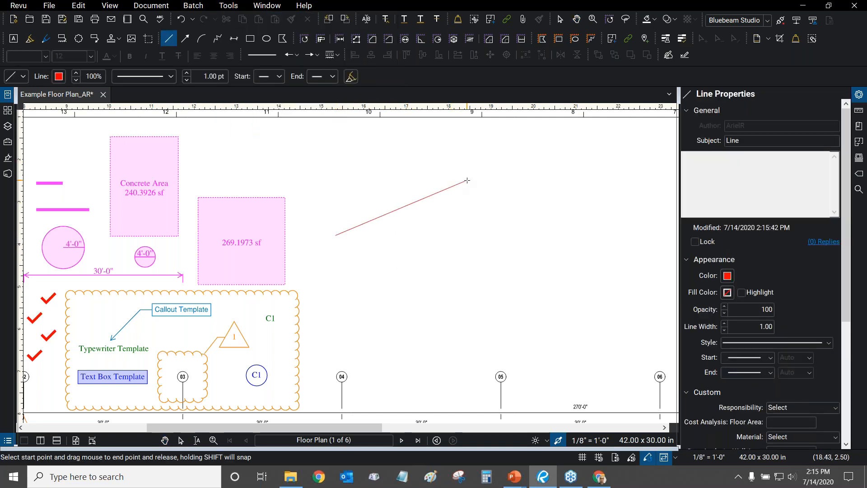
Draw an arrow markup about 2.96 inches long below the line, roughly parallel to it, and leave the Arrow tool.
click(237, 6)
mouse_move(237, 13)
click(327, 115)
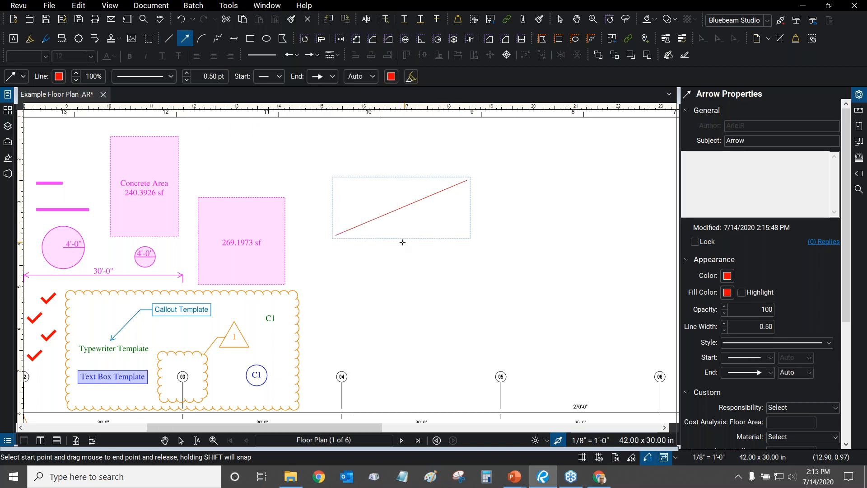
drag(426, 259, 547, 212)
scroll(533, 217, up, 2)
key(Escape)
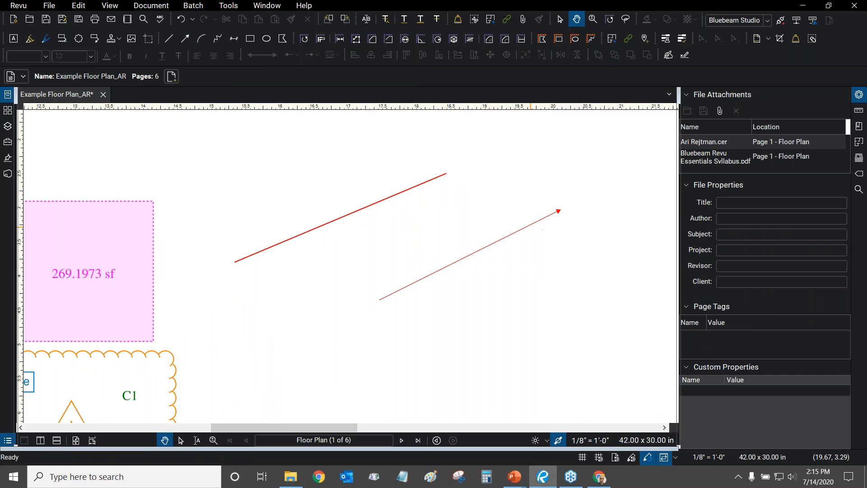
Examine the properties of the arrow and the line, and review the line's available styles, keeping Solid.
click(470, 255)
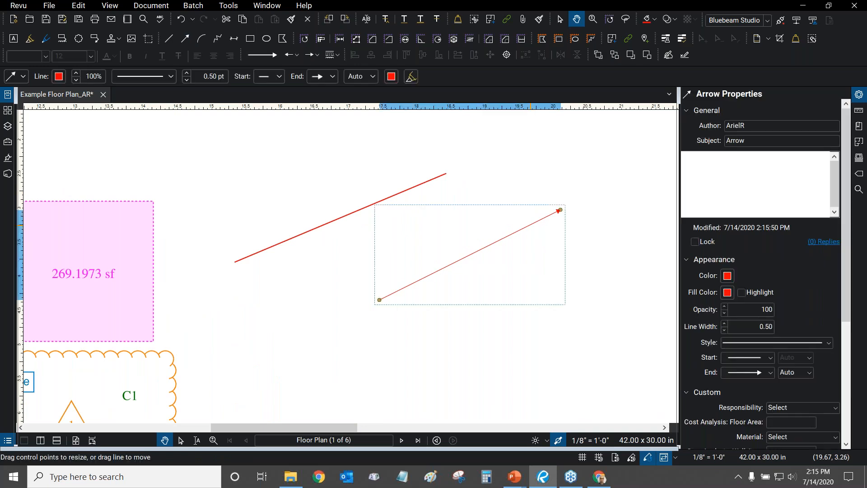
click(379, 201)
scroll(445, 186, up, 2)
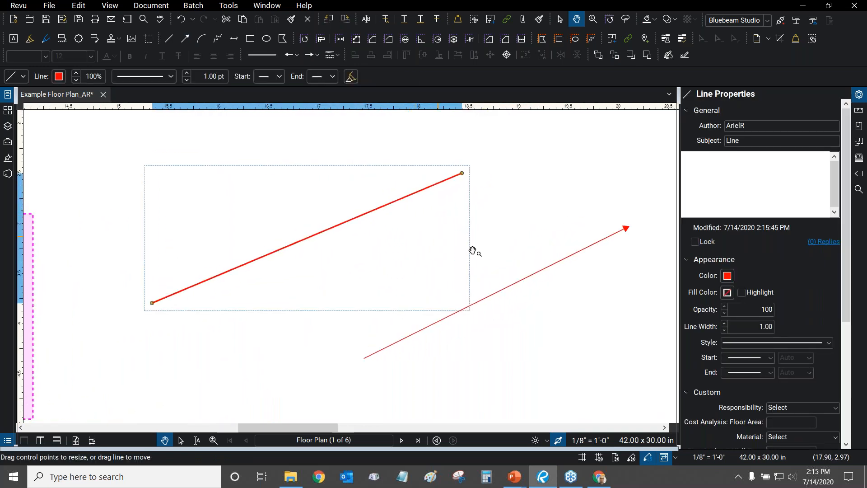
scroll(457, 218, up, 2)
key(Escape)
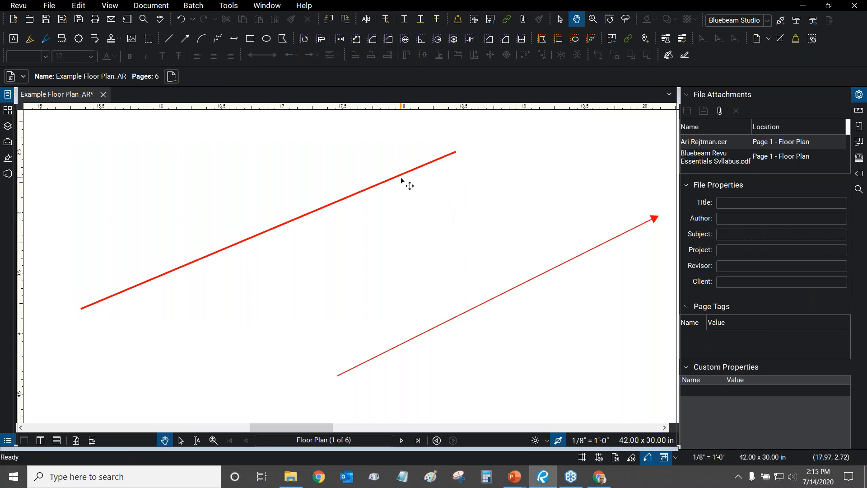
click(396, 177)
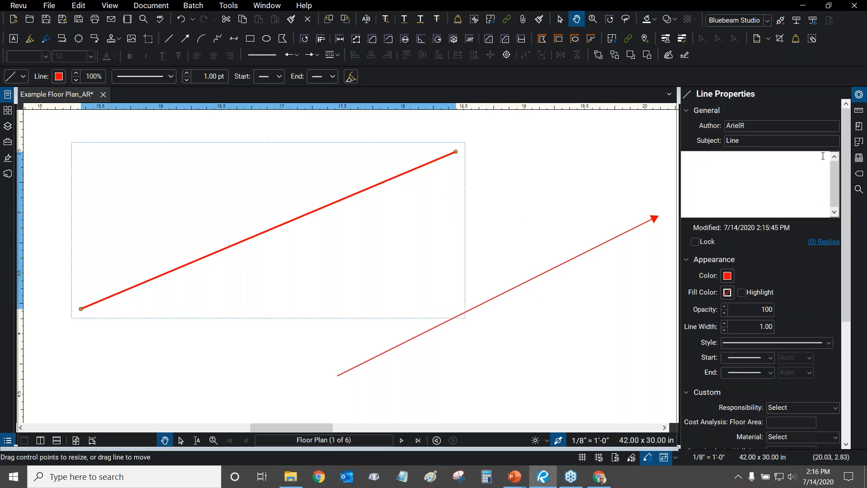
drag(845, 134, 839, 222)
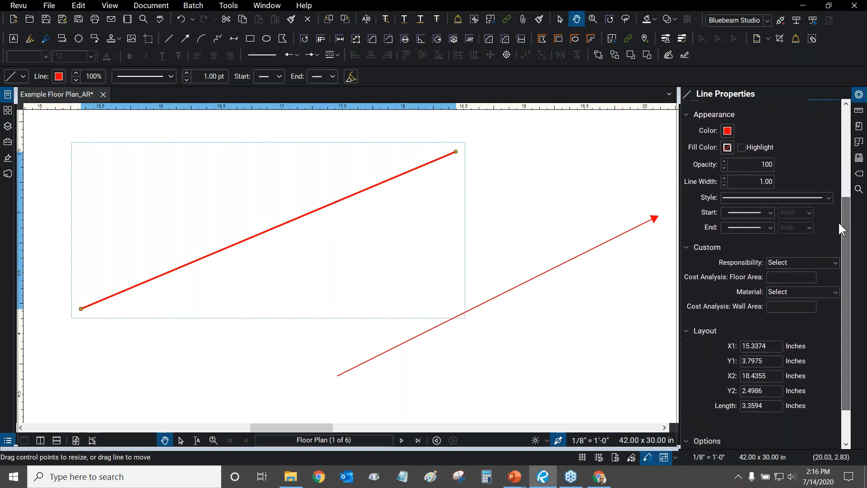
click(822, 199)
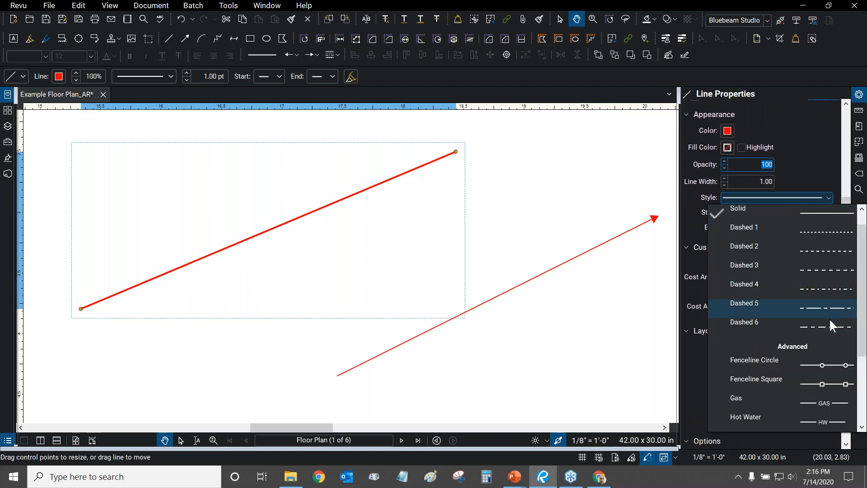
scroll(864, 336, down, 3)
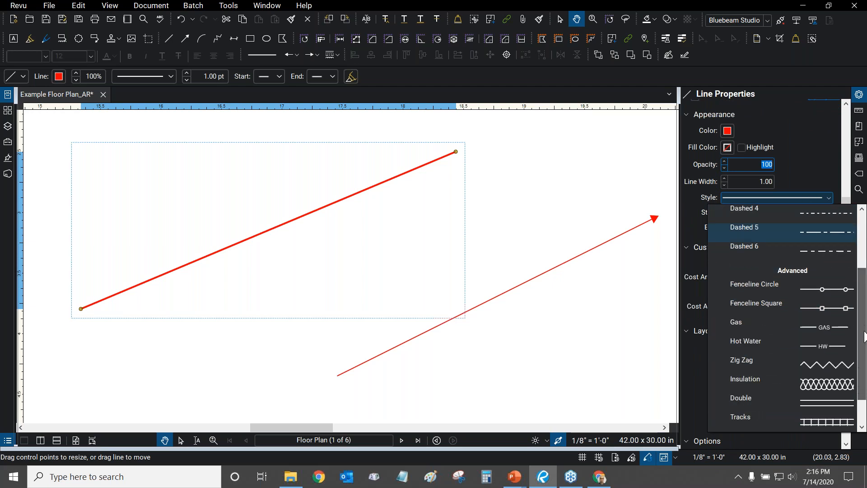
scroll(864, 336, down, 2)
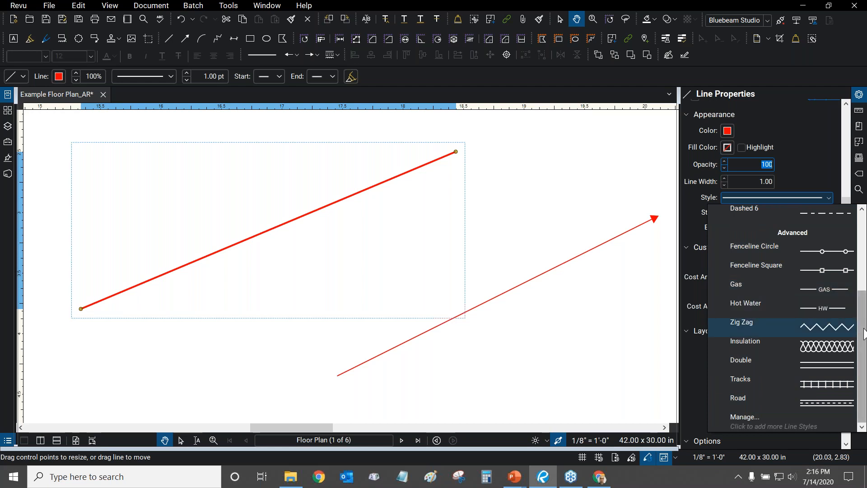
drag(865, 385, 864, 264)
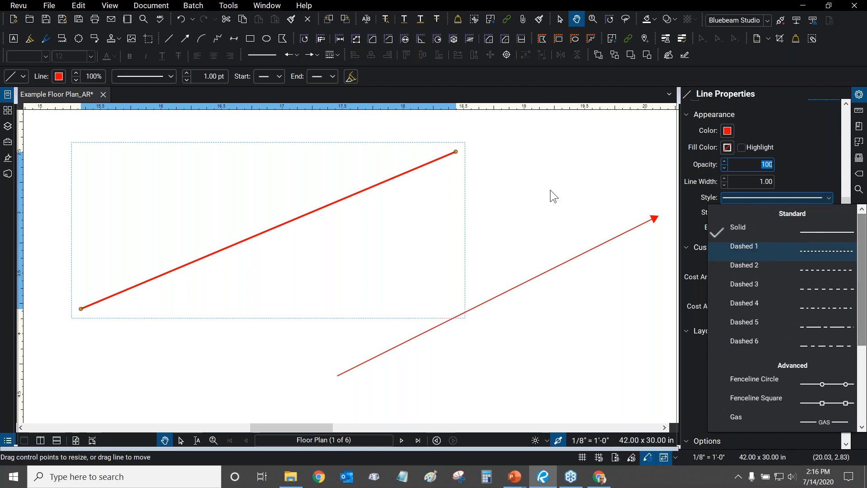
click(741, 230)
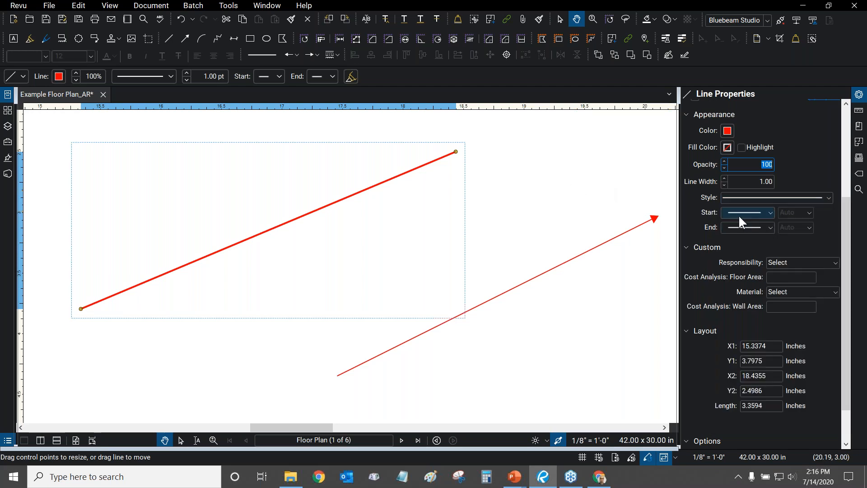
Give the line open arrowheads at both its start and its end.
click(752, 211)
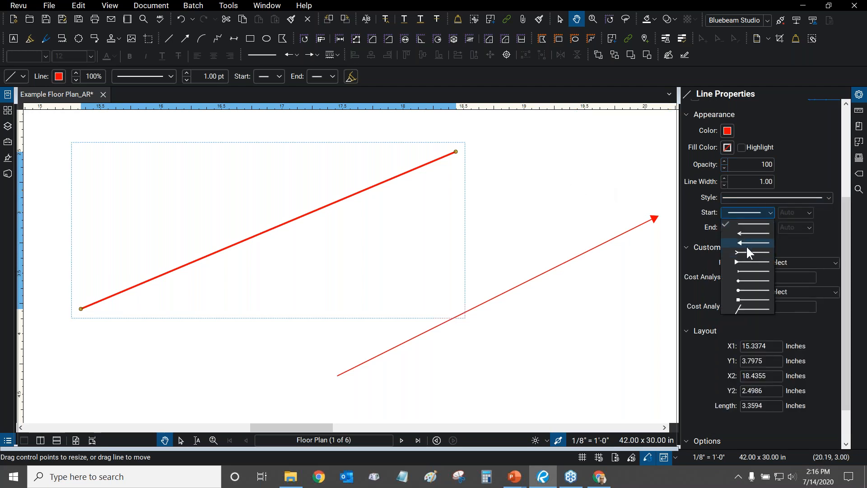
click(743, 234)
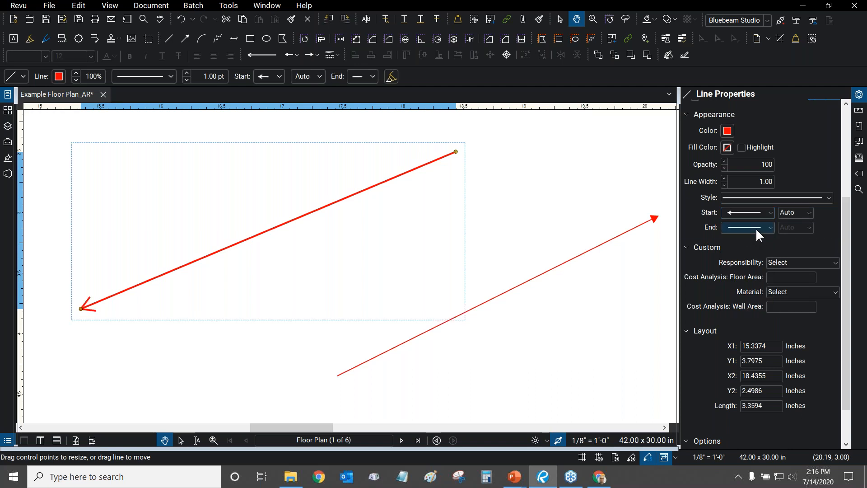
click(757, 230)
click(756, 248)
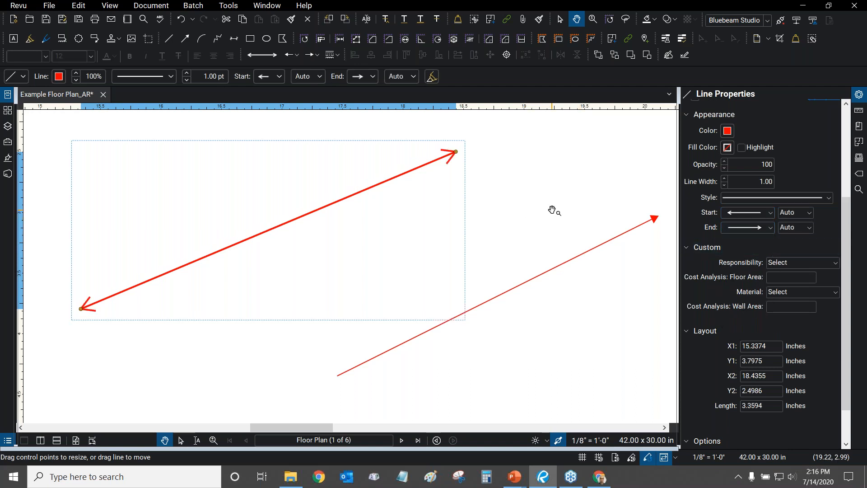
Remove the arrowhead from the arrow markup by setting its end style to plain, and deselect it.
click(582, 255)
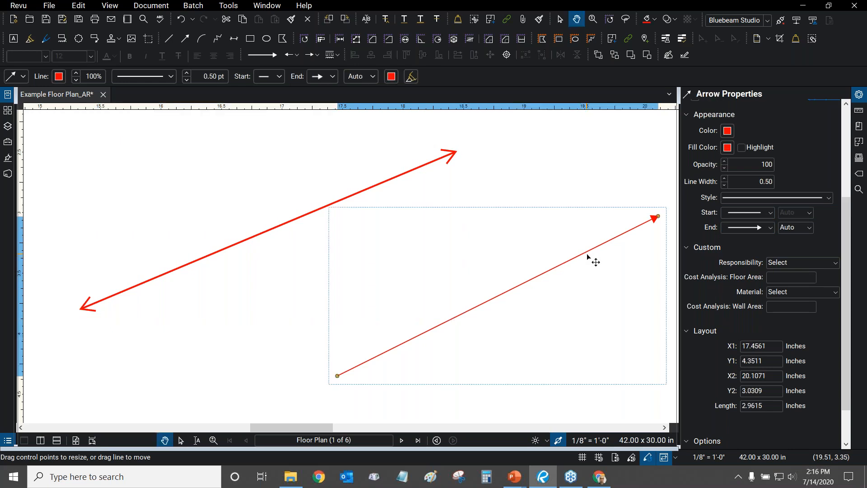
click(764, 226)
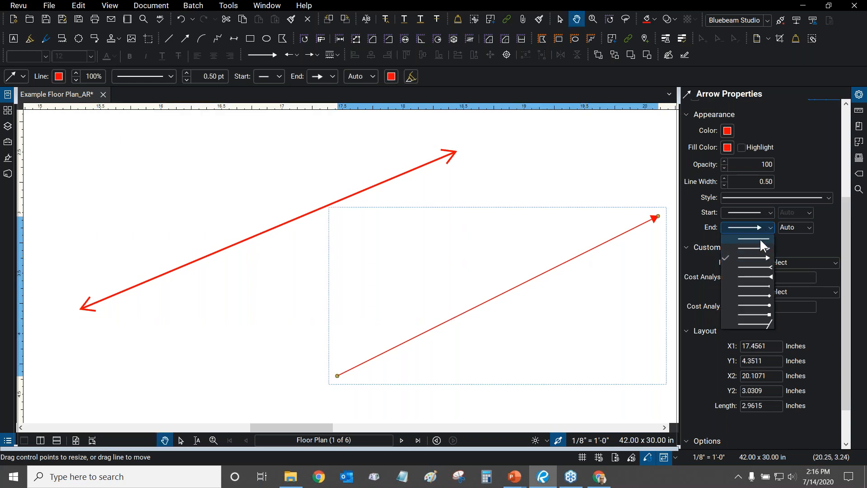
click(760, 239)
click(582, 182)
scroll(556, 217, down, 2)
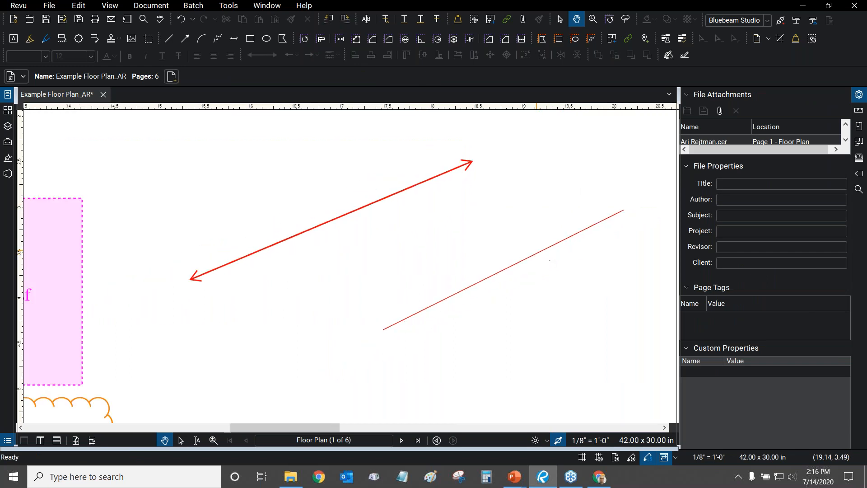
Select the line and the arrow markups alternately to compare their types and properties, and clear the selection.
click(539, 255)
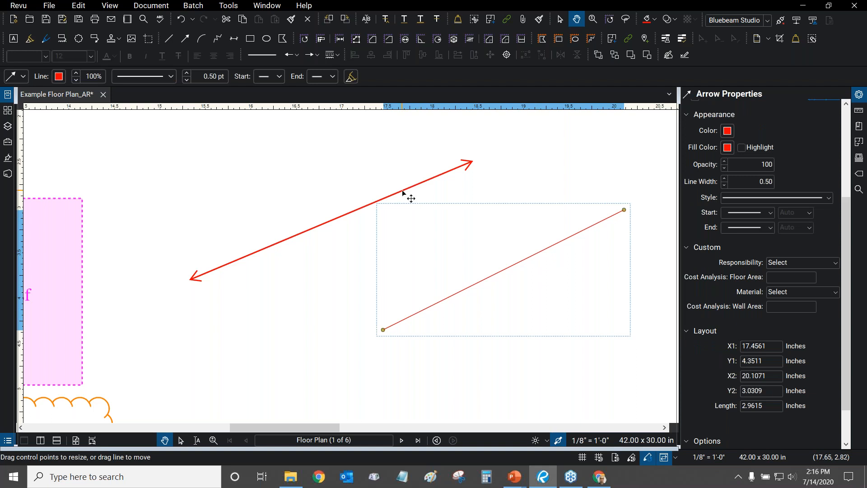
click(406, 190)
scroll(850, 197, up, 2)
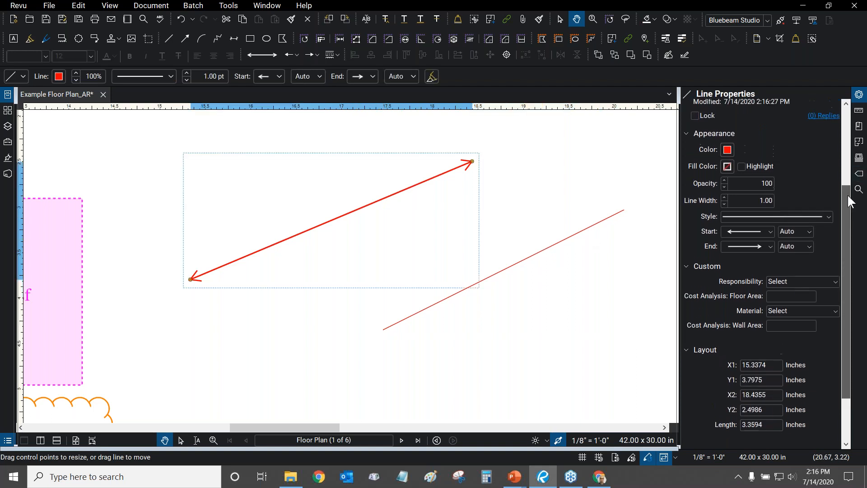
click(552, 247)
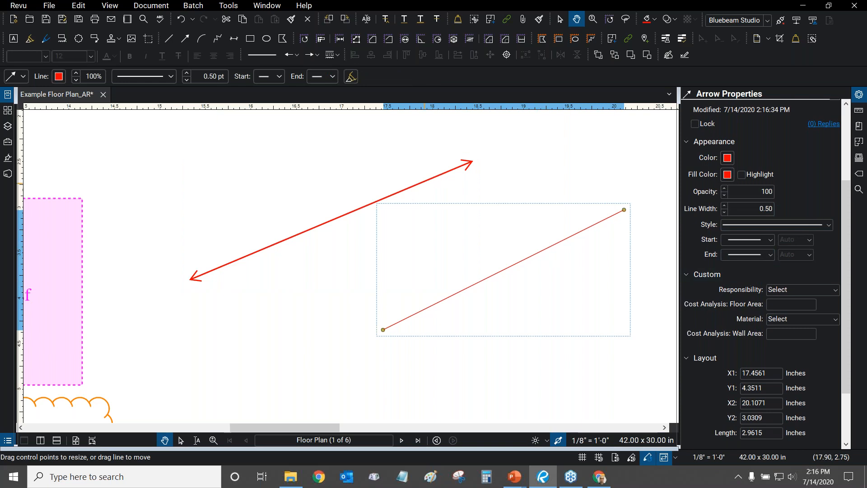
click(421, 183)
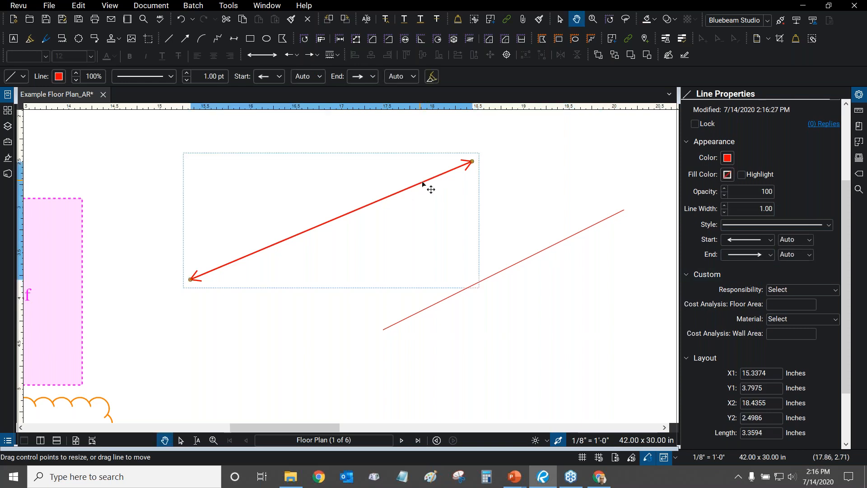
click(554, 245)
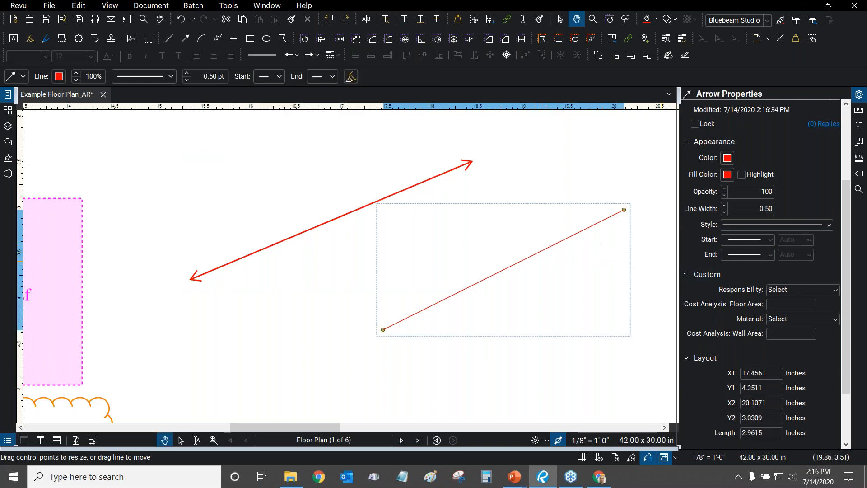
scroll(791, 273, down, 3)
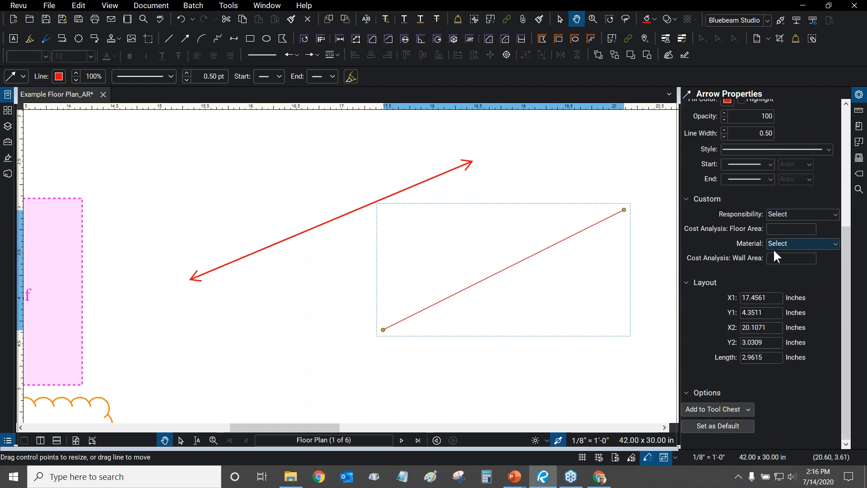
scroll(780, 216, up, 5)
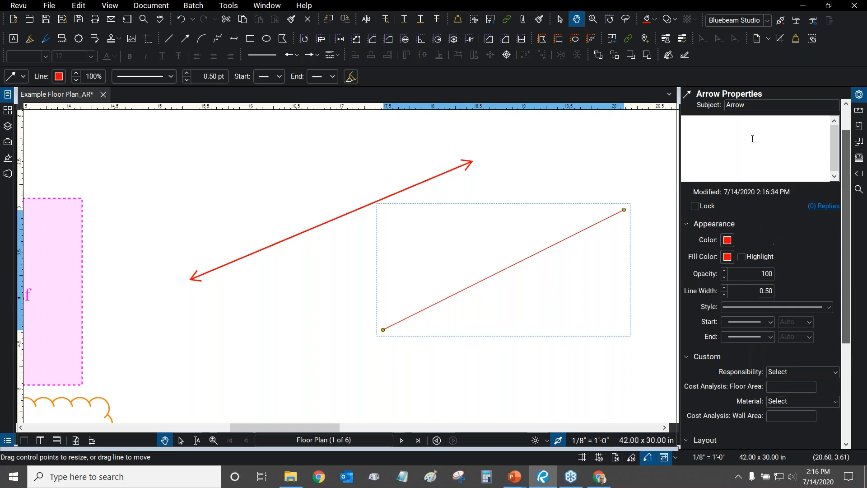
click(565, 145)
scroll(505, 193, down, 2)
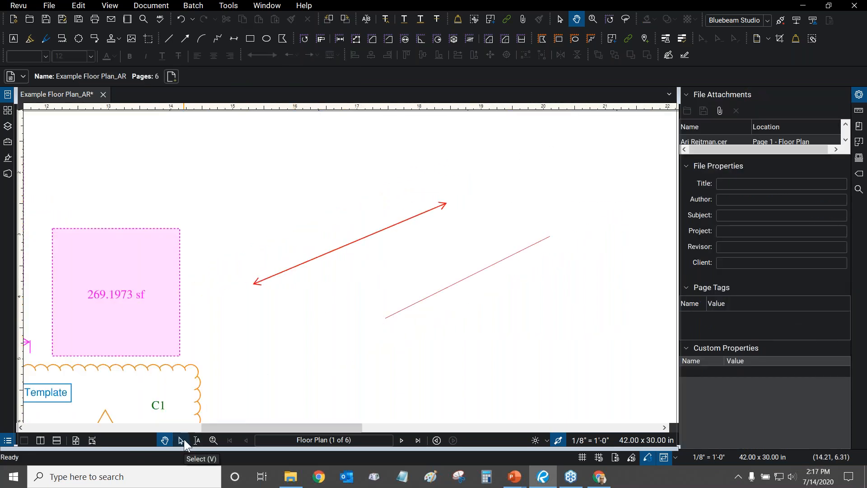
Select both the line and the arrow with a selection window using the Select tool, and delete them.
click(181, 440)
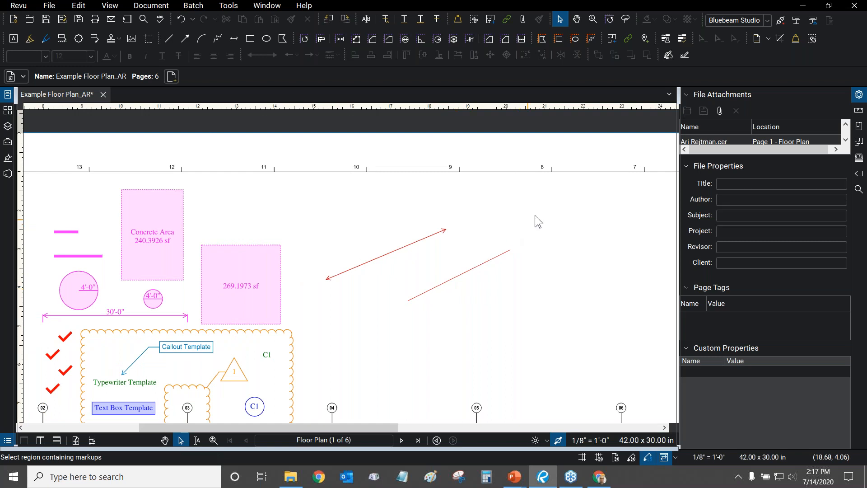
drag(546, 206, 316, 323)
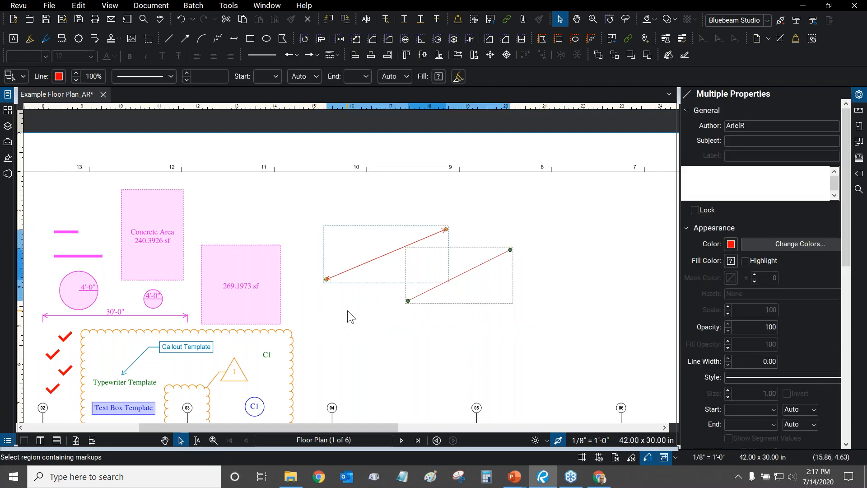
key(Delete)
click(428, 285)
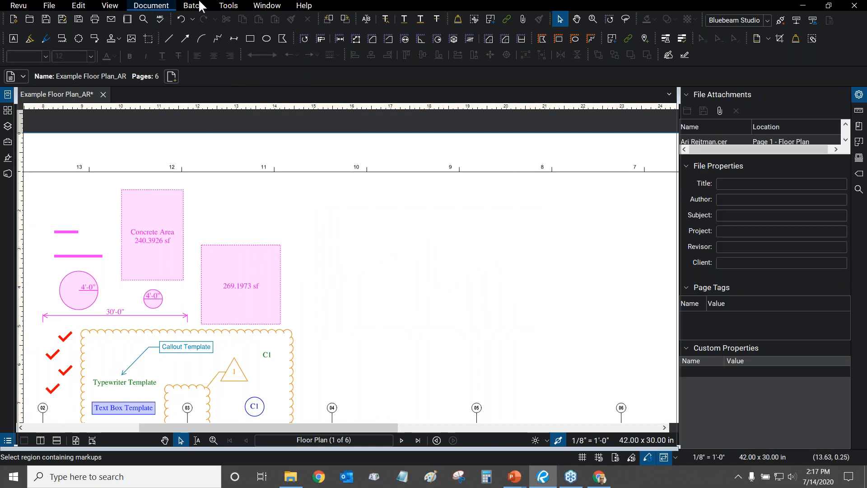
Draw an arc markup in the blank area above the floor plan, leave the Arc tool, and select the arc.
click(235, 4)
mouse_move(237, 24)
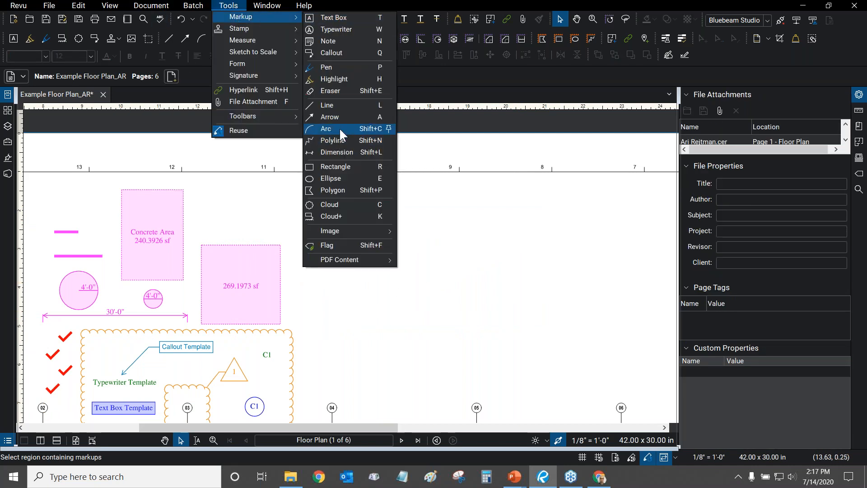
click(340, 130)
scroll(345, 180, down, 1)
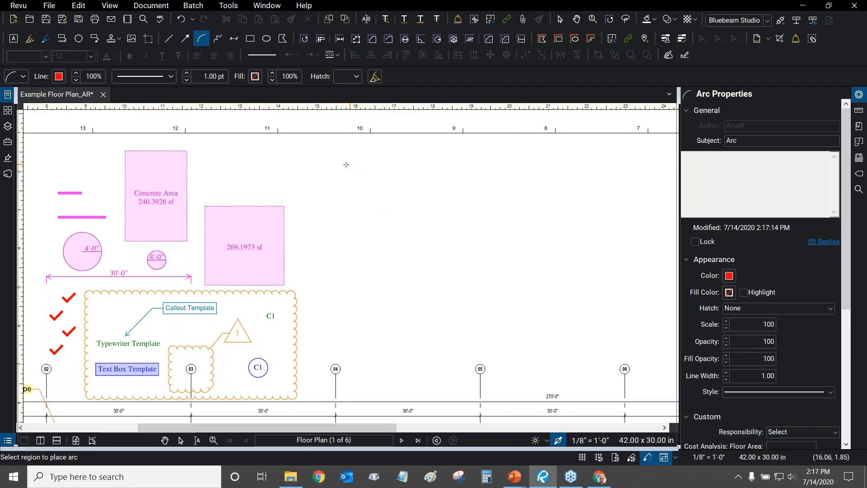
drag(338, 169, 478, 234)
scroll(450, 267, down, 3)
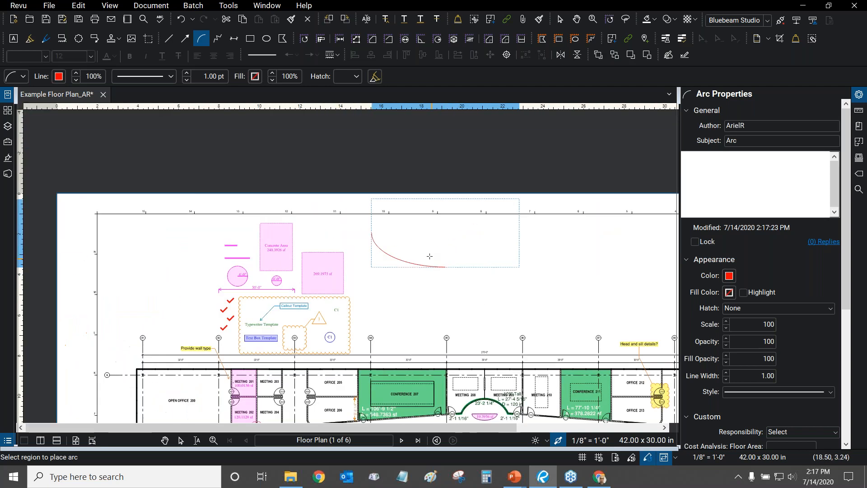
key(Escape)
click(407, 261)
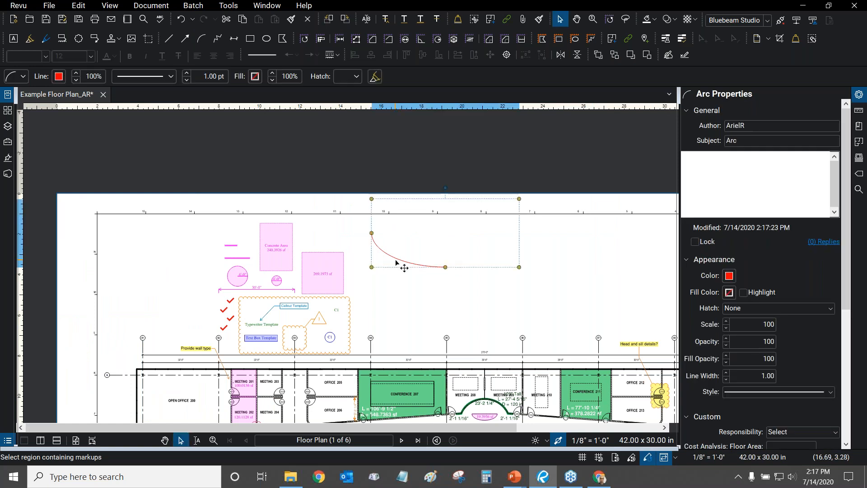
Reshape the selected arc by narrowing its bounding frame to a roughly square one.
drag(398, 263, 422, 323)
scroll(496, 276, up, 2)
drag(496, 277, 455, 266)
scroll(437, 272, up, 2)
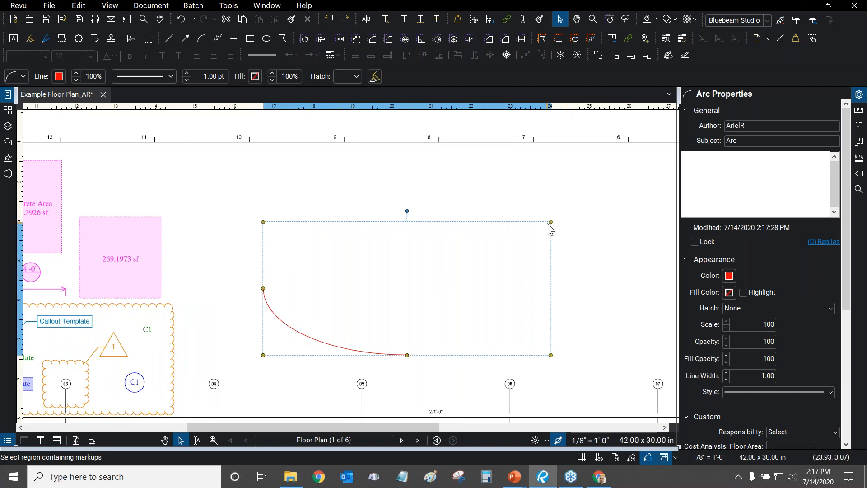
drag(552, 225, 472, 256)
drag(387, 257, 470, 209)
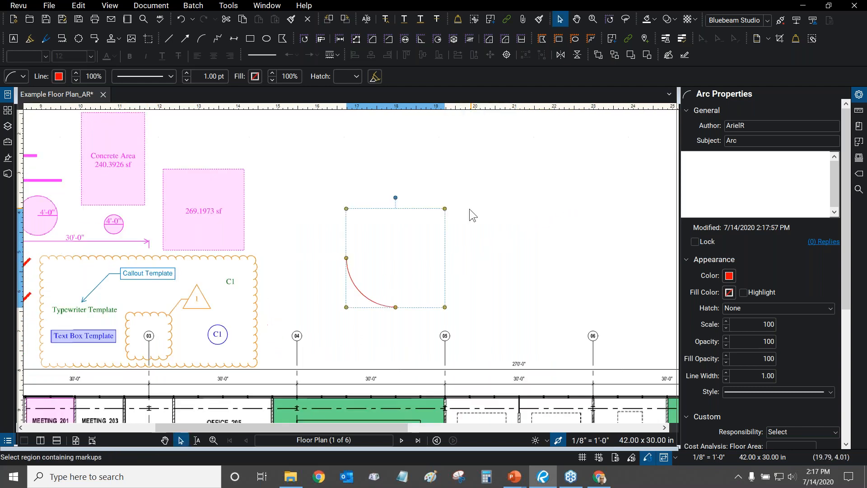
Deselect the arc, select it again and delete it.
drag(339, 275, 361, 236)
drag(528, 228, 511, 262)
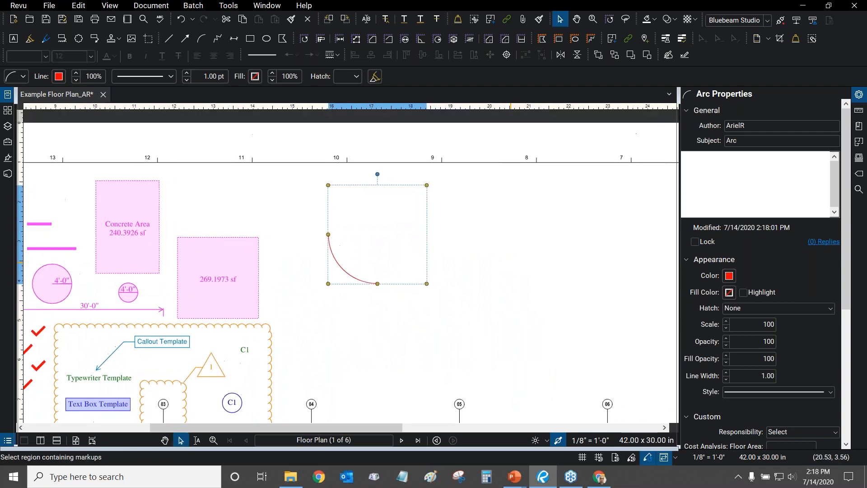
click(503, 268)
click(340, 266)
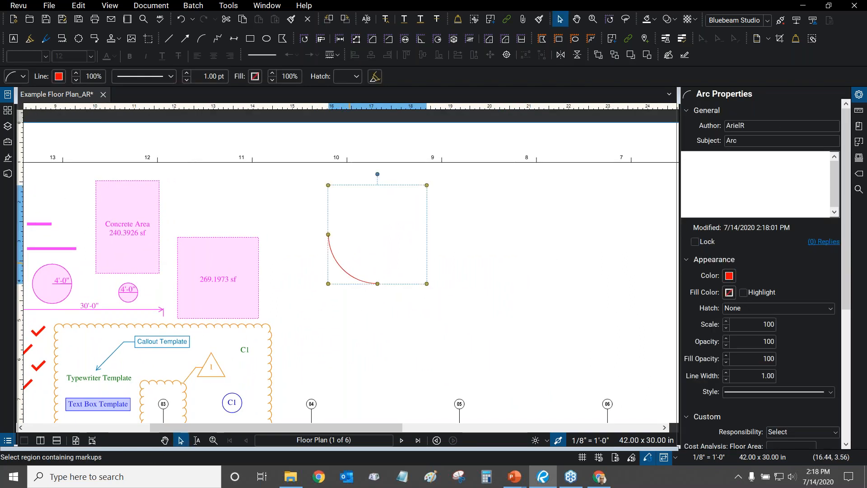
key(Delete)
Start the Dimension markup tool and enable snapping to the drawing's content.
click(234, 6)
mouse_move(241, 17)
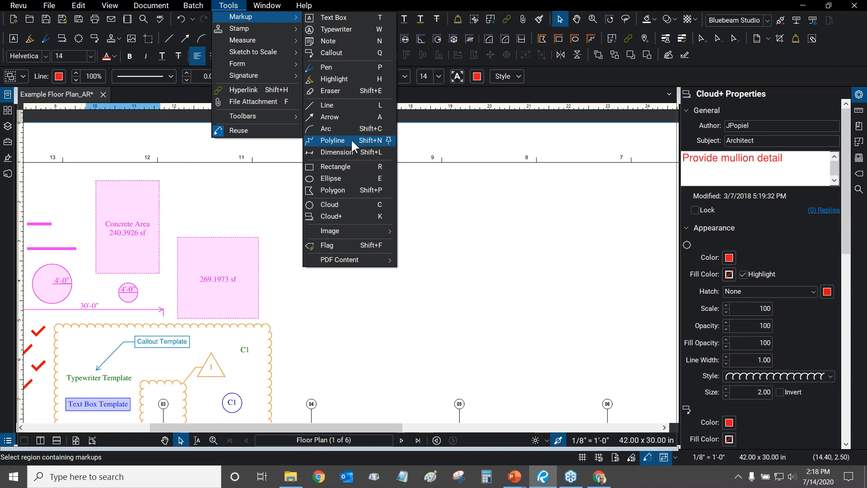
click(331, 153)
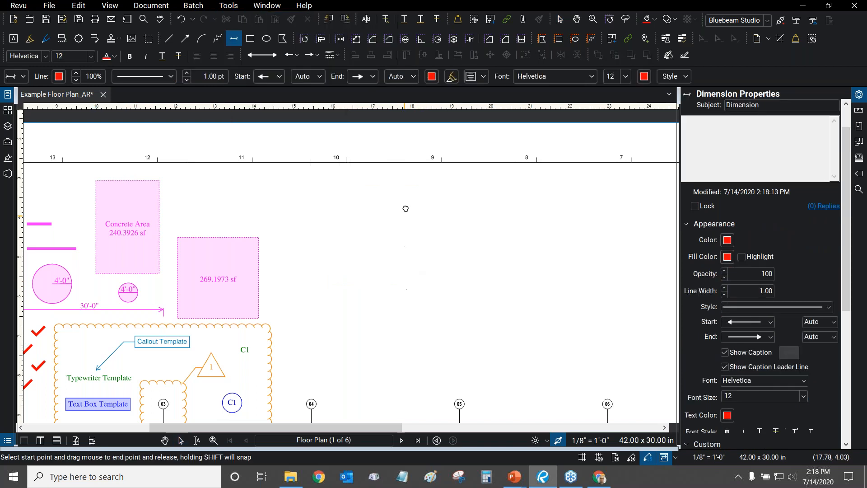
scroll(403, 215, down, 3)
scroll(325, 362, up, 2)
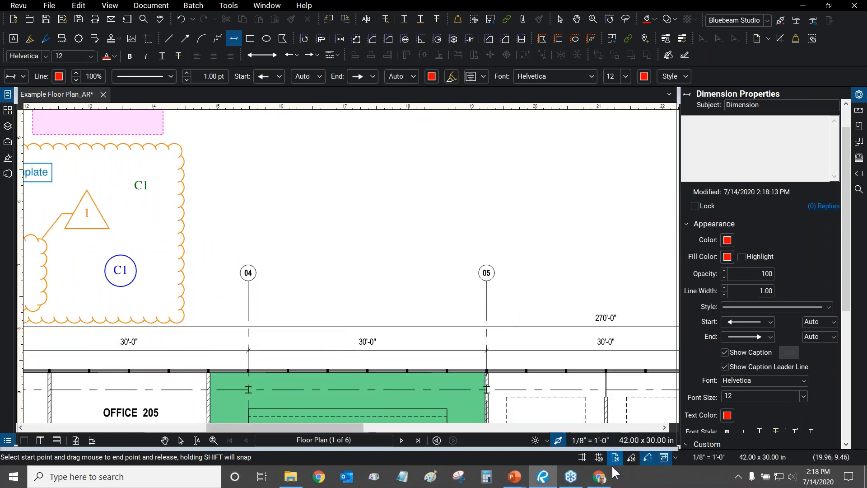
key(ctrl)
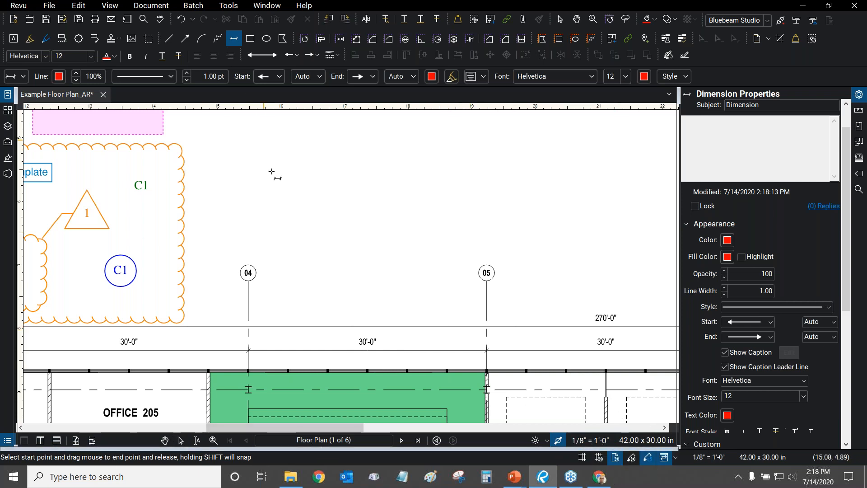
Make the Form toolbar visible in the interface.
click(229, 5)
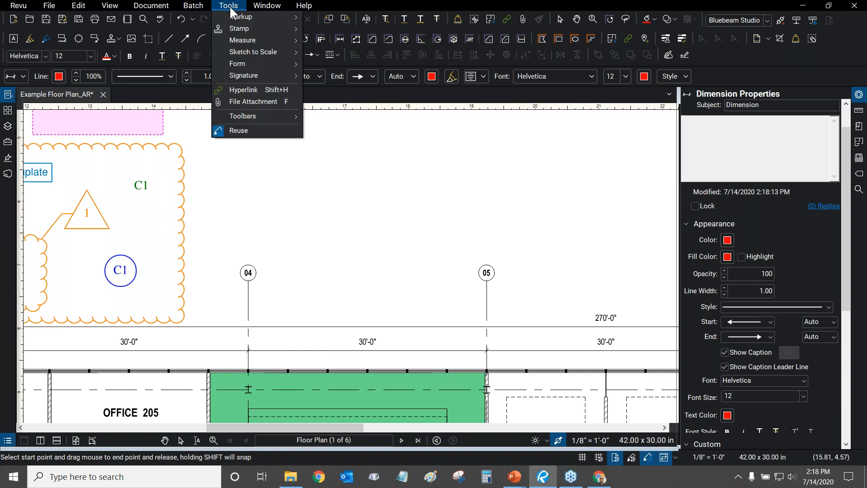
mouse_move(259, 117)
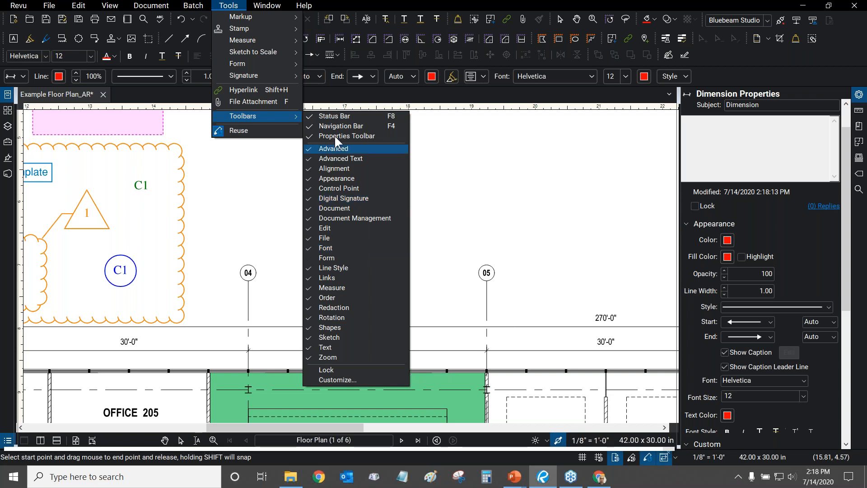
click(340, 116)
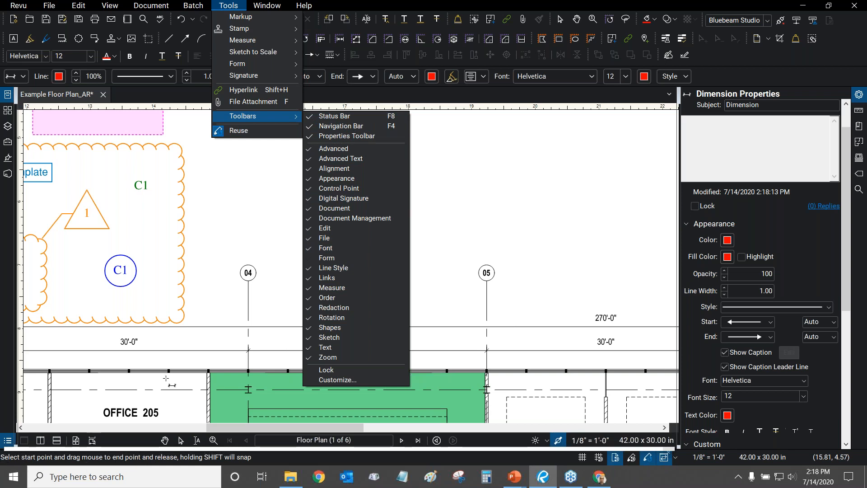
click(330, 258)
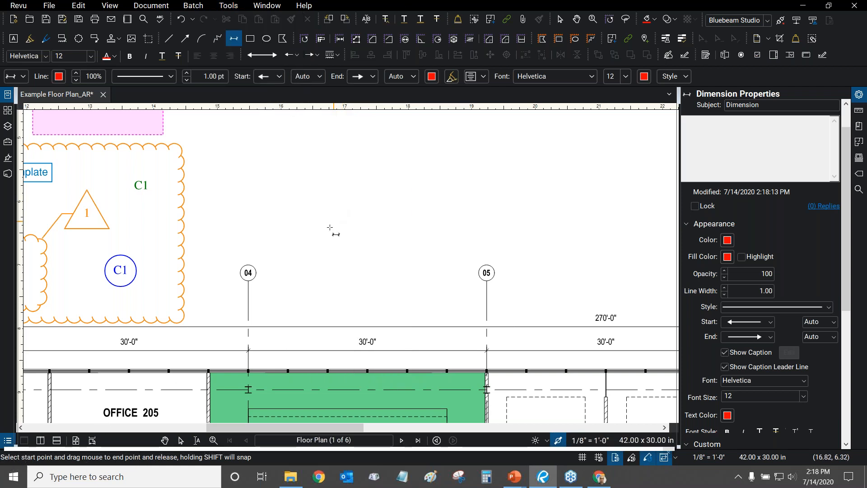
Draw a dimension markup from gridline 04 to gridline 05 along the printed dimension line, with the caption 25'.
scroll(341, 225, up, 1)
scroll(307, 296, up, 1)
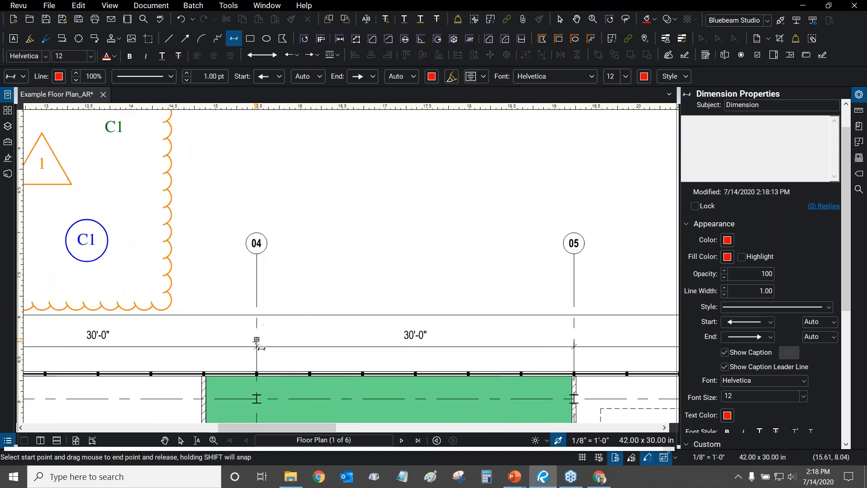
scroll(256, 347, up, 1)
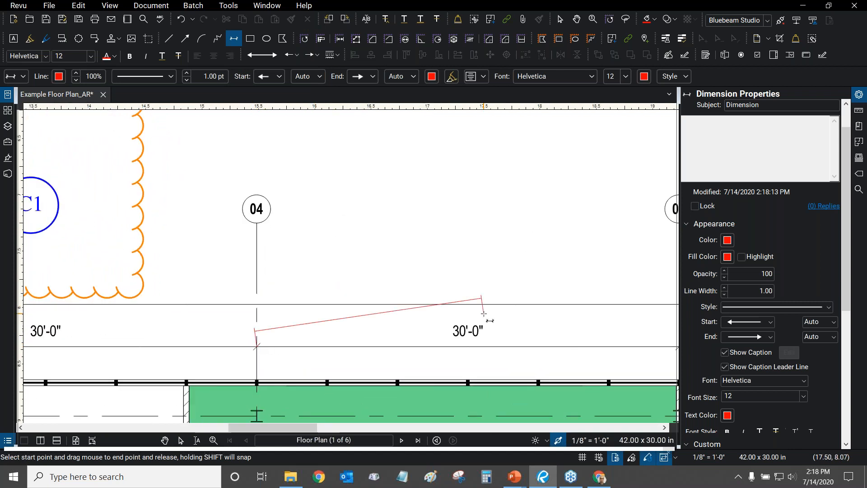
drag(484, 313, 329, 322)
click(525, 356)
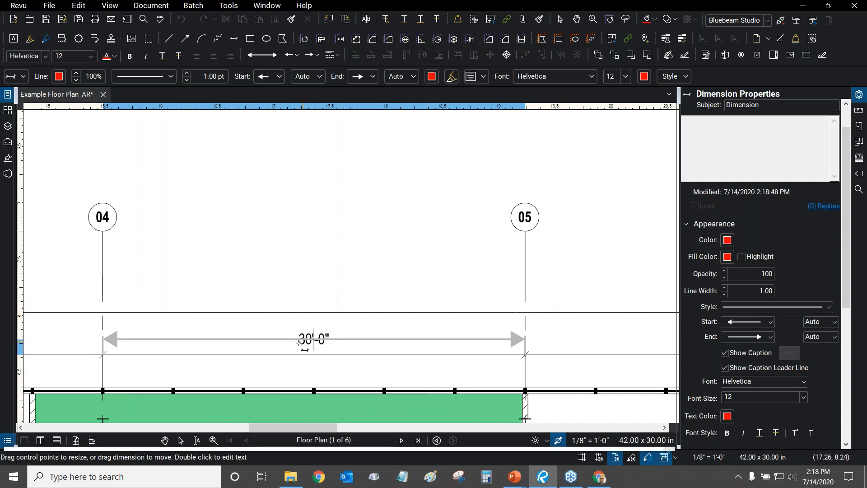
text(25)
click(334, 280)
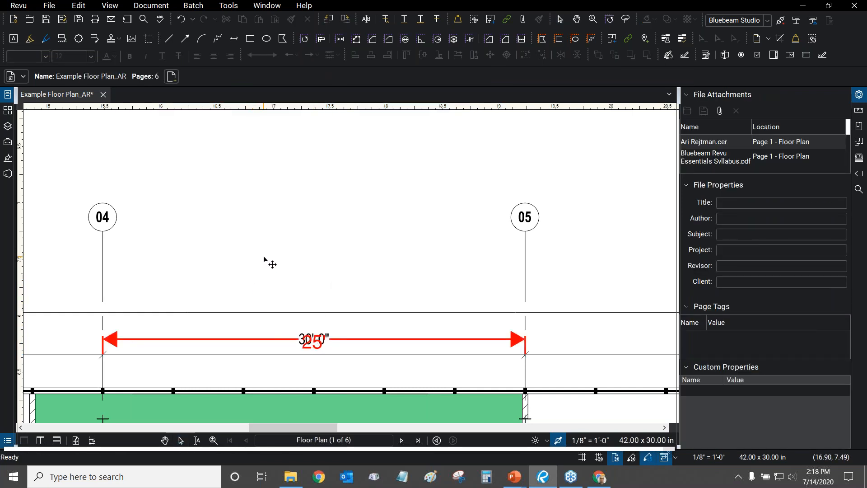
Select the 25' dimension, try moving it whole above the printed 30'-0" text, and undo the move.
key(v)
scroll(262, 264, left, 2)
click(305, 343)
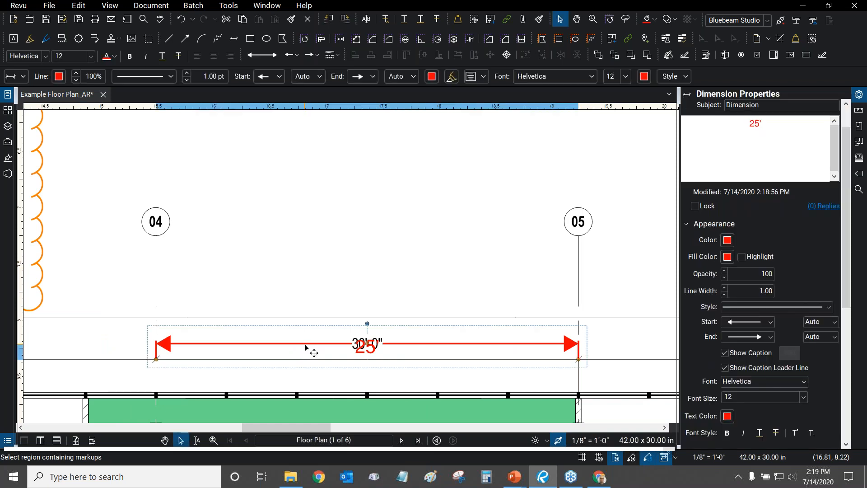
drag(330, 345, 332, 275)
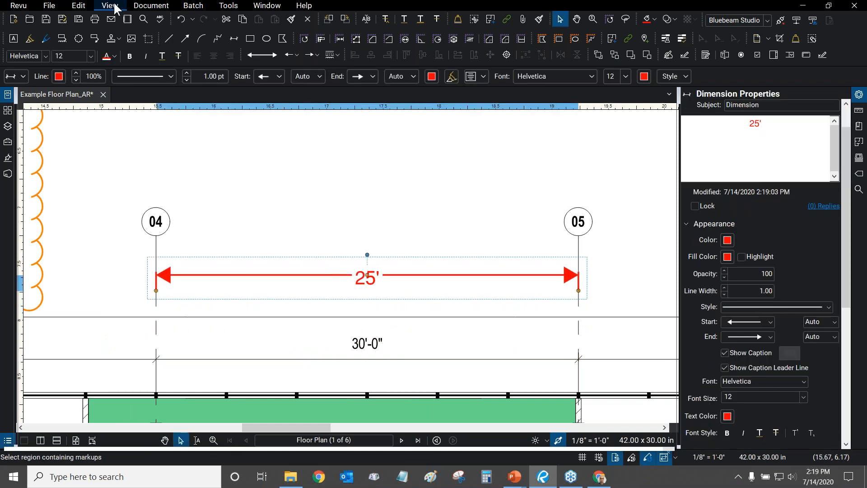
click(79, 5)
click(82, 17)
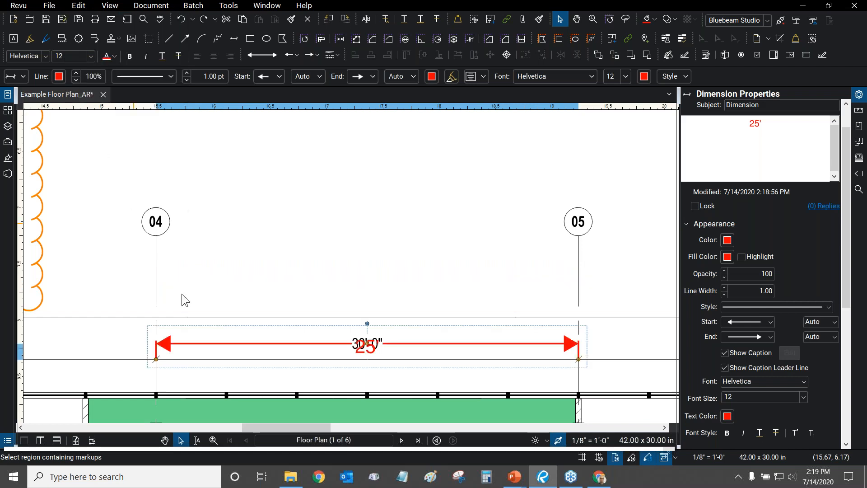
Raise the 25' dimension line by its caption above the printed text, keeping its end points on gridlines 04 and 05.
drag(368, 346, 365, 277)
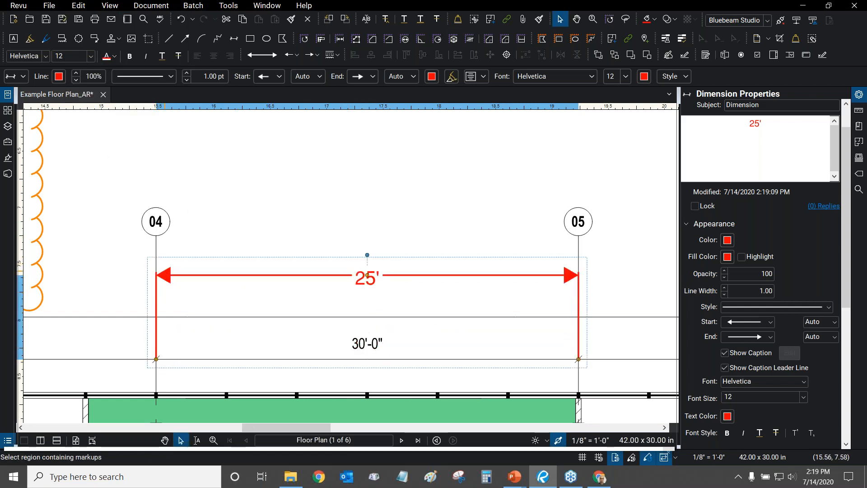
key(ctrl)
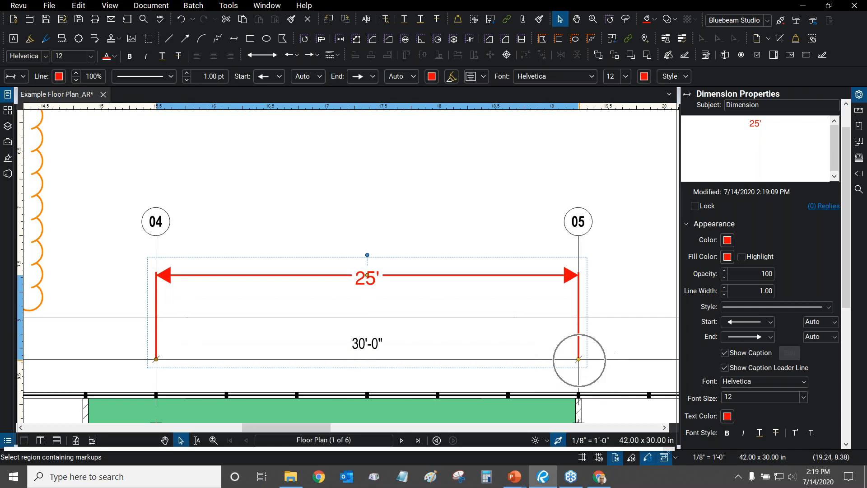
click(414, 222)
click(370, 286)
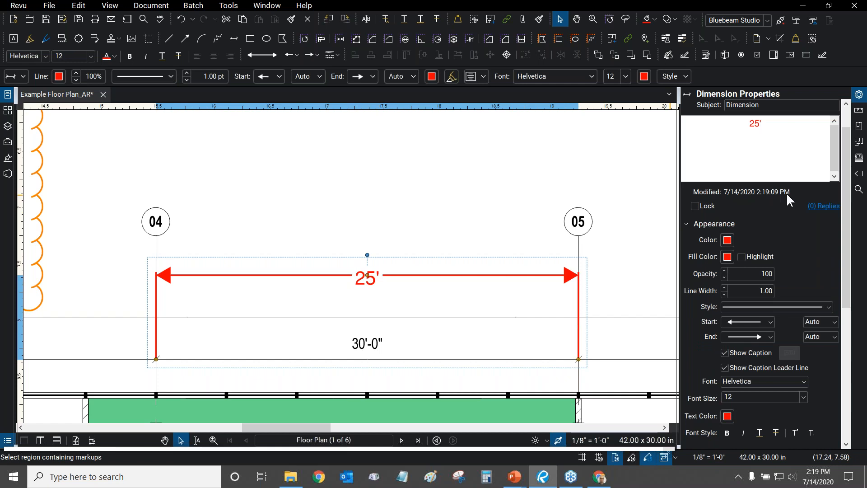
Change the start and end styles of the 25' dimension to open arrowheads.
click(763, 324)
click(747, 343)
click(760, 336)
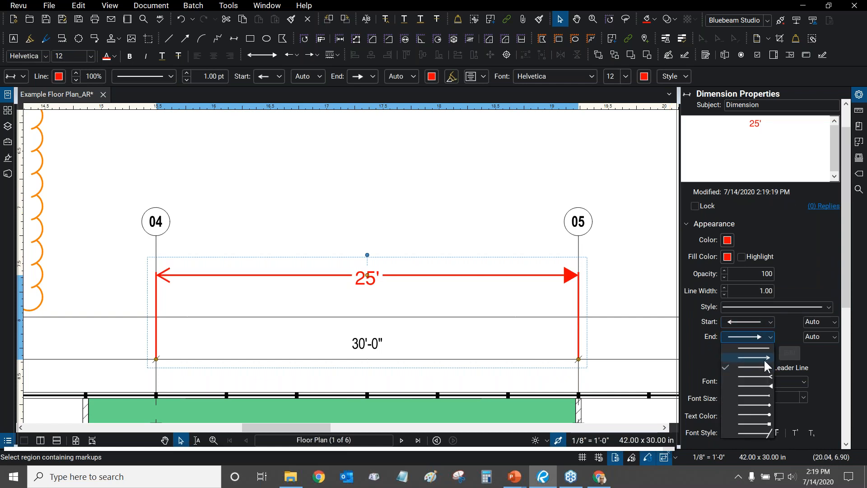
click(764, 359)
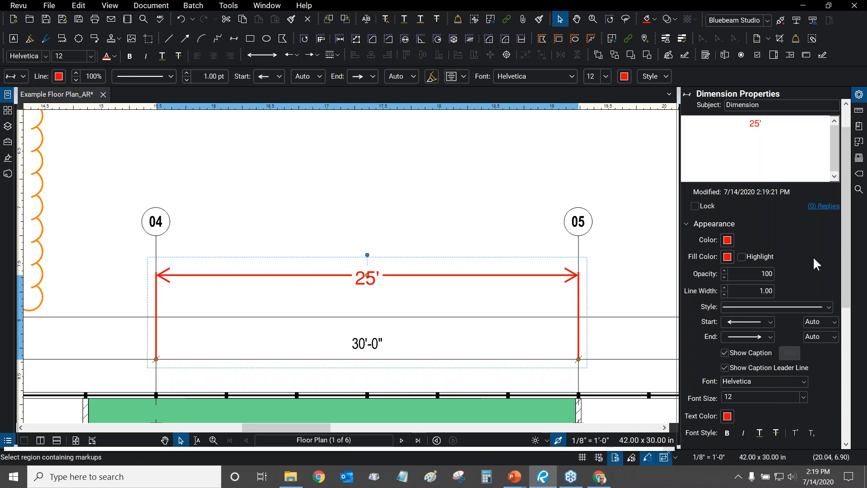
Deselect the 25' dimension, select it again and delete it.
click(581, 168)
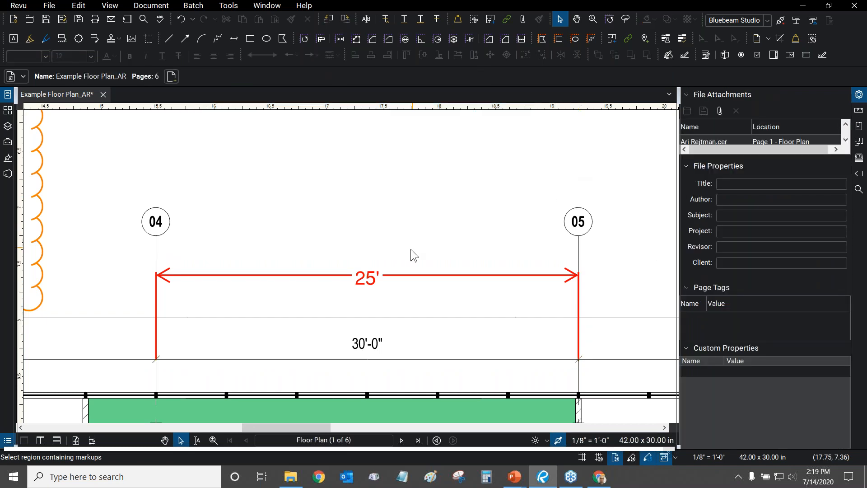
click(408, 276)
key(Delete)
Try sketching a five-point zigzag with the Polyline tool above gridlines 04 and 05, and discard it.
click(228, 5)
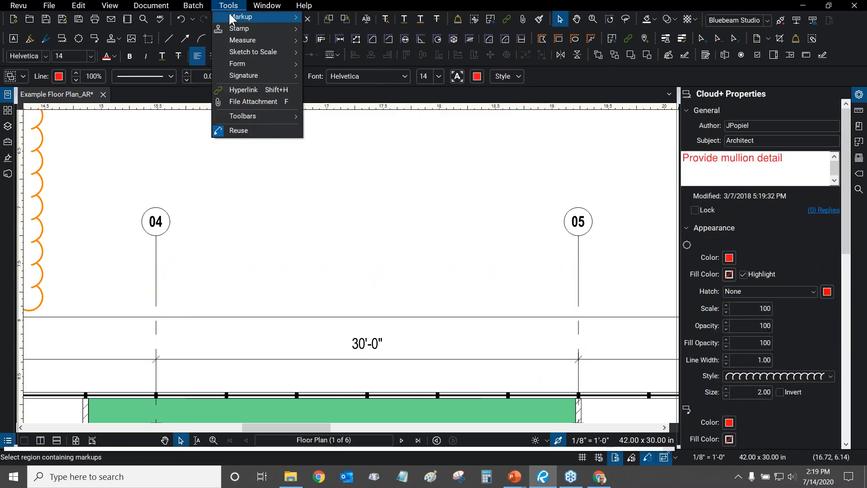
mouse_move(233, 16)
click(338, 141)
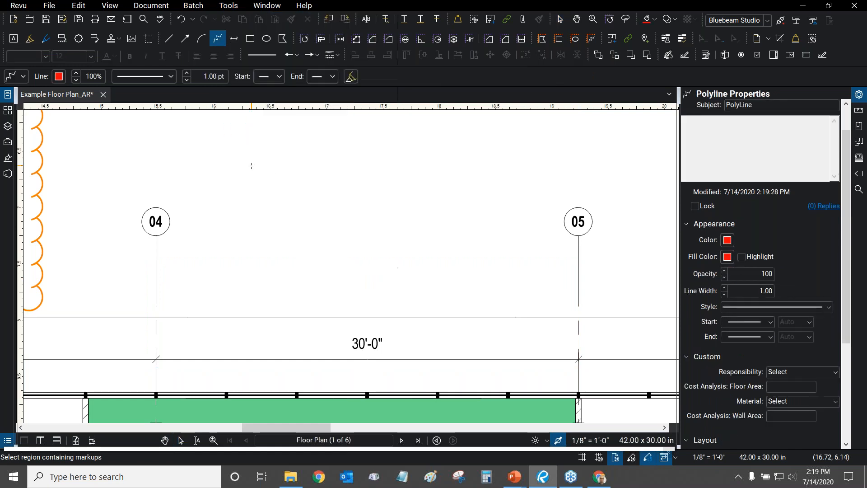
drag(248, 184, 310, 277)
scroll(310, 277, down, 2)
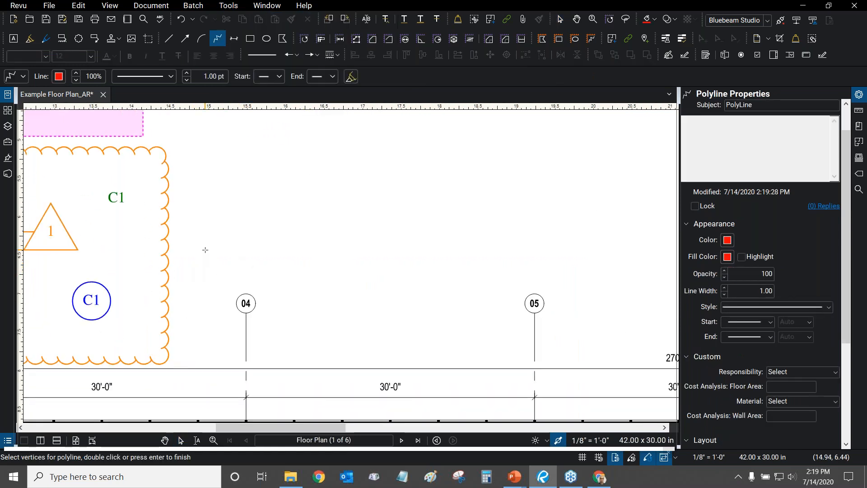
click(268, 195)
click(340, 278)
click(395, 191)
click(480, 294)
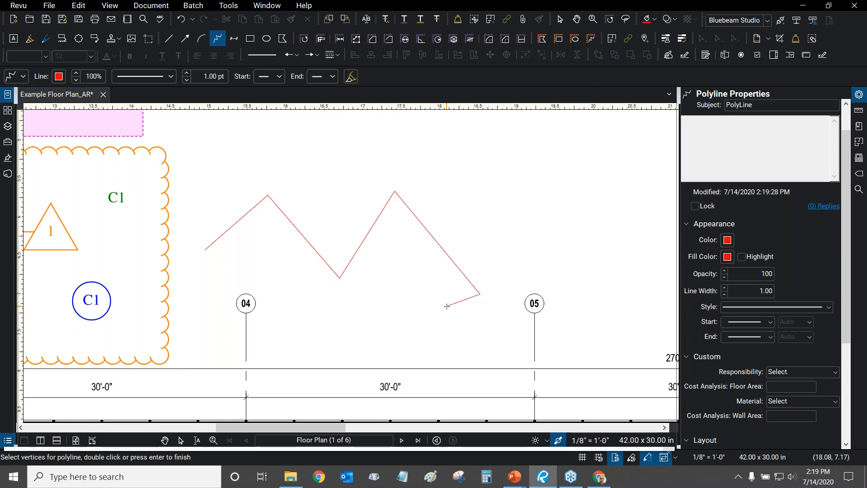
key(Escape)
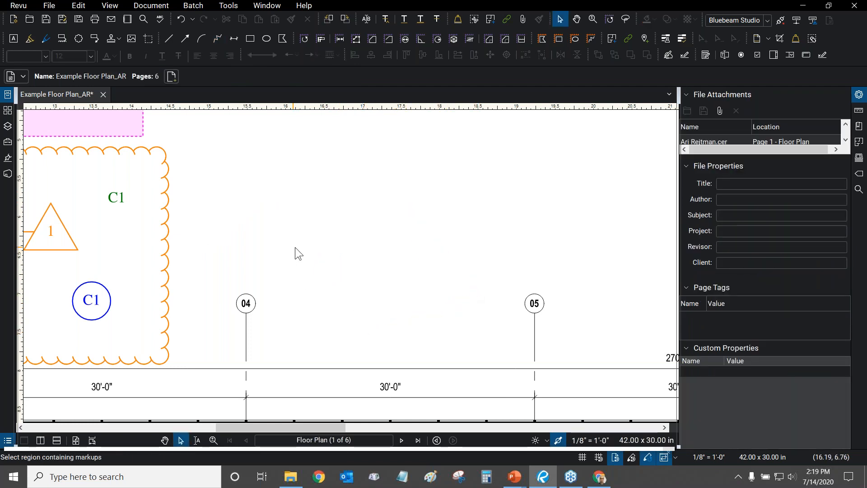
click(230, 4)
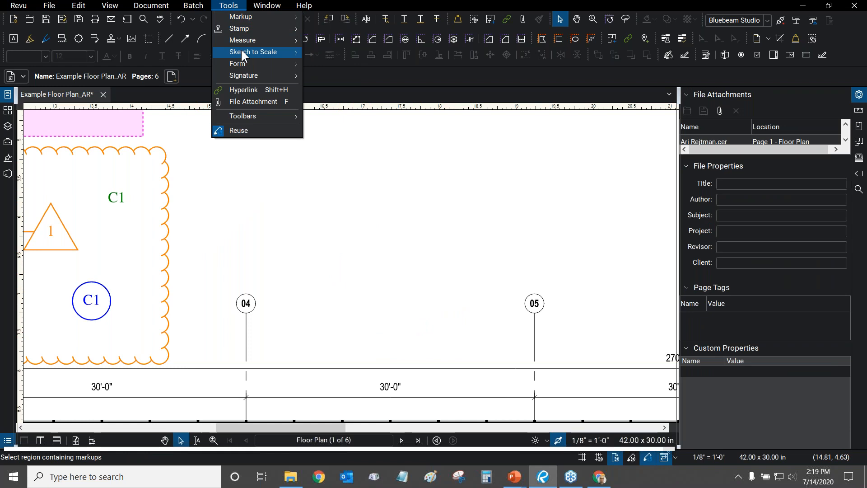
mouse_move(243, 53)
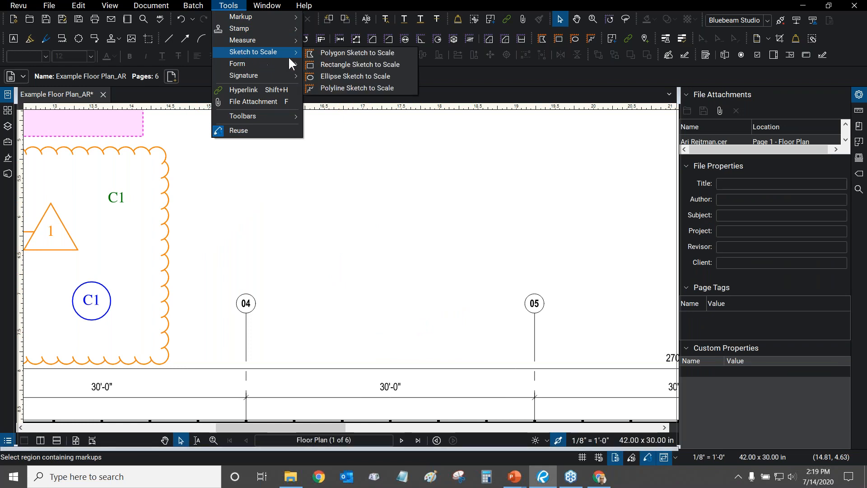
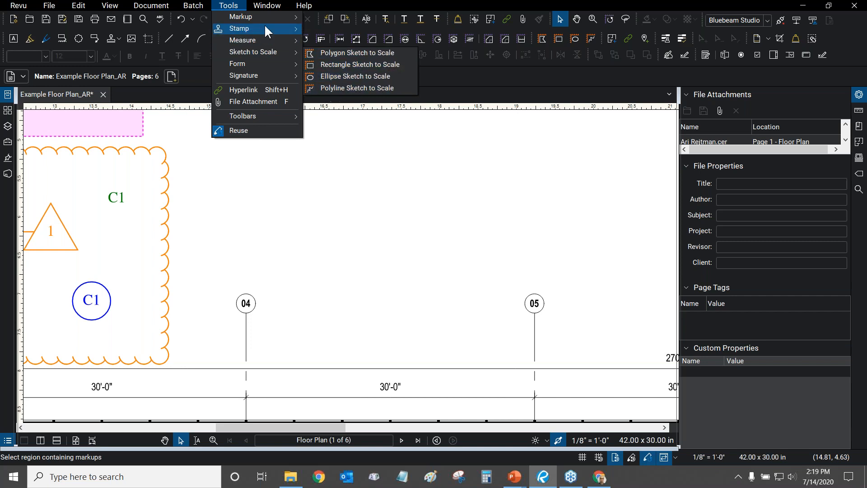
mouse_move(265, 14)
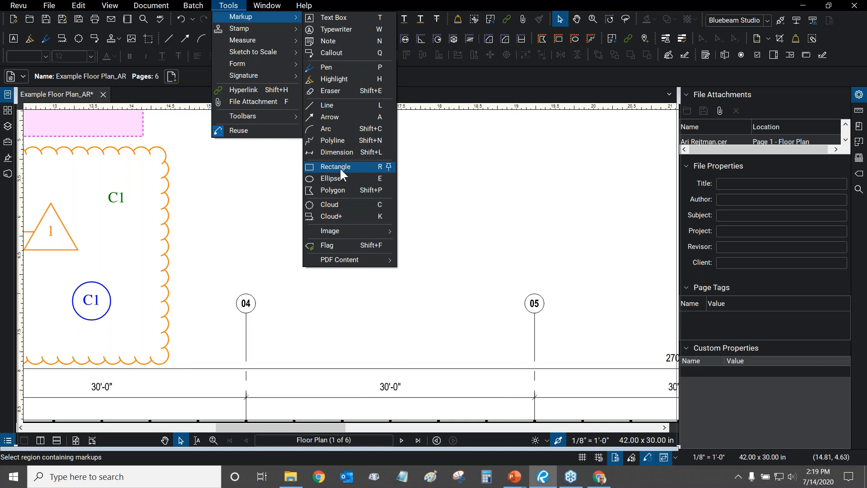
mouse_move(274, 51)
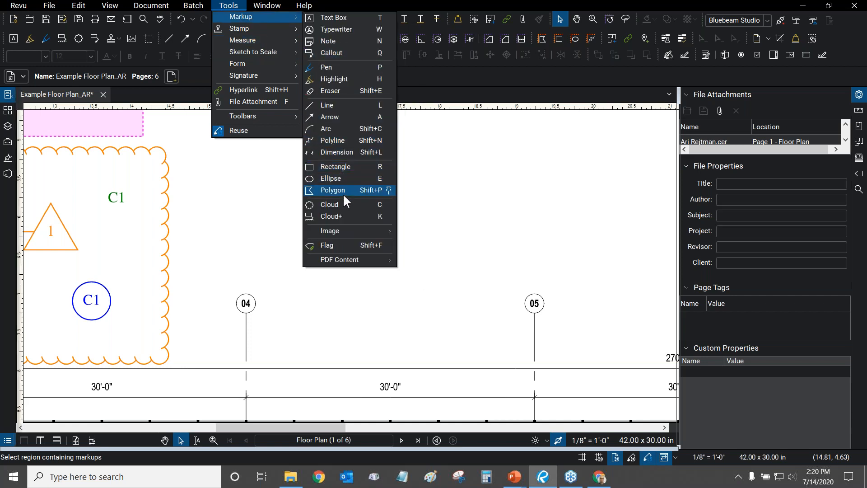
Try drawing a square about 2.7 in wide with the Rectangle tool above gridlines 04 and 05, and discard it.
click(335, 166)
scroll(304, 170, down, 2)
mouse_move(359, 176)
mouse_down()
mouse_move(459, 261)
mouse_move(375, 174)
mouse_move(443, 173)
mouse_move(418, 205)
mouse_move(517, 303)
mouse_move(503, 257)
mouse_up()
key(v)
click(443, 222)
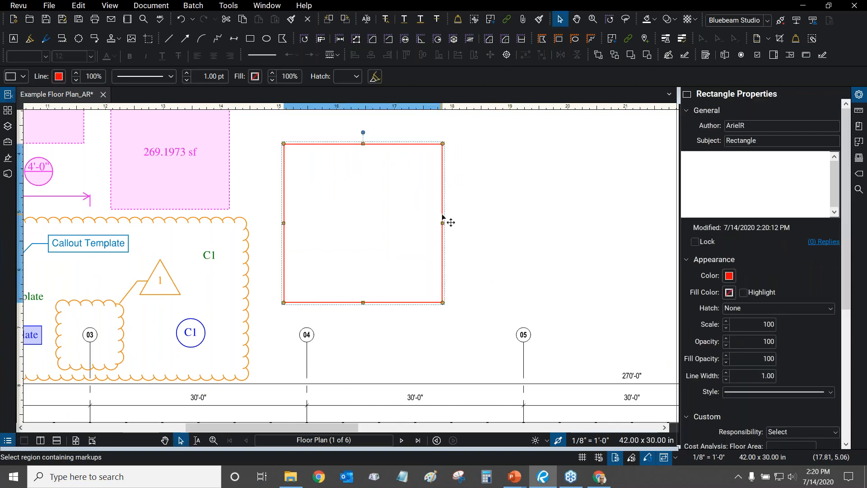
scroll(473, 253, up, 2)
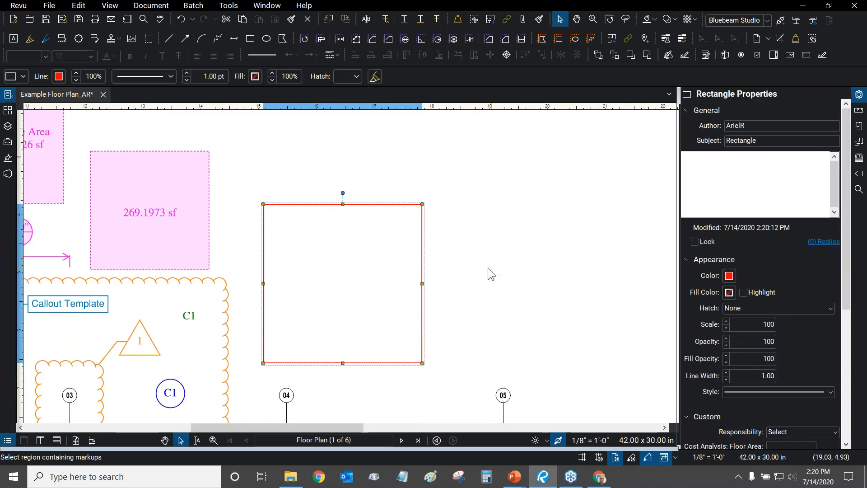
key(ctrl+z)
Try drawing a circle about 2.6 in across with the Ellipse tool above gridline 04, and remove it.
click(232, 8)
mouse_move(235, 17)
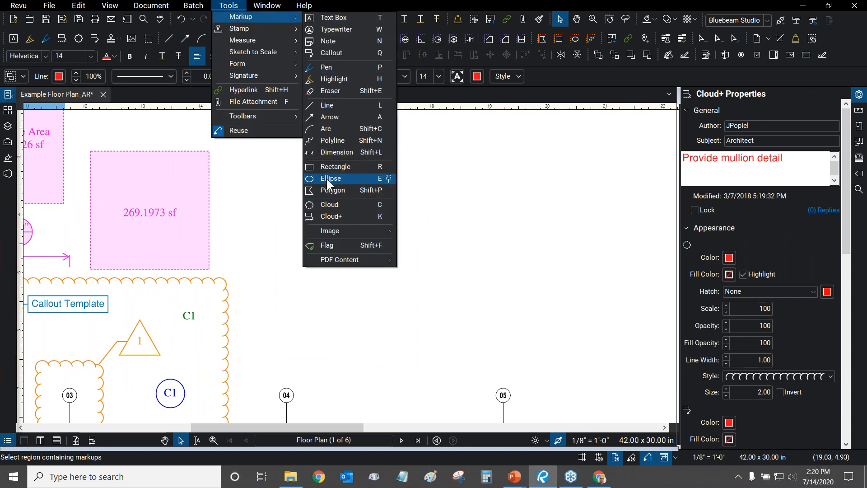
click(327, 178)
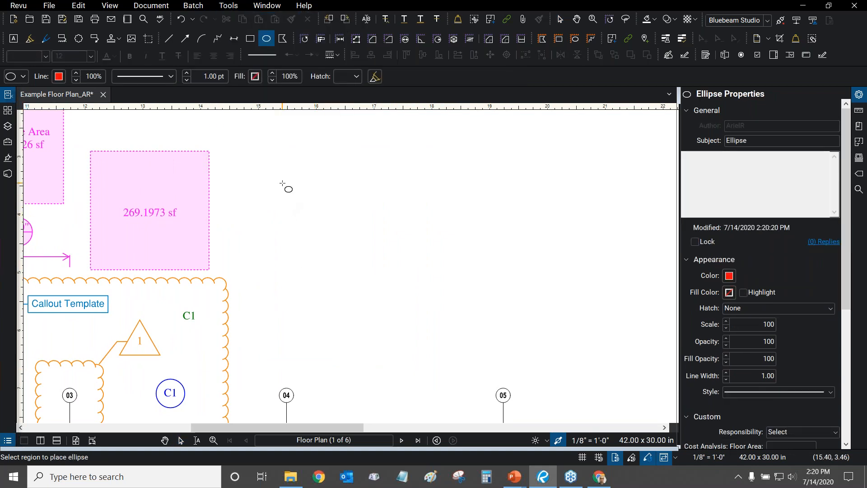
drag(283, 183, 384, 221)
mouse_move(422, 232)
mouse_down()
mouse_move(325, 191)
mouse_move(407, 292)
mouse_move(484, 339)
mouse_move(472, 332)
mouse_up()
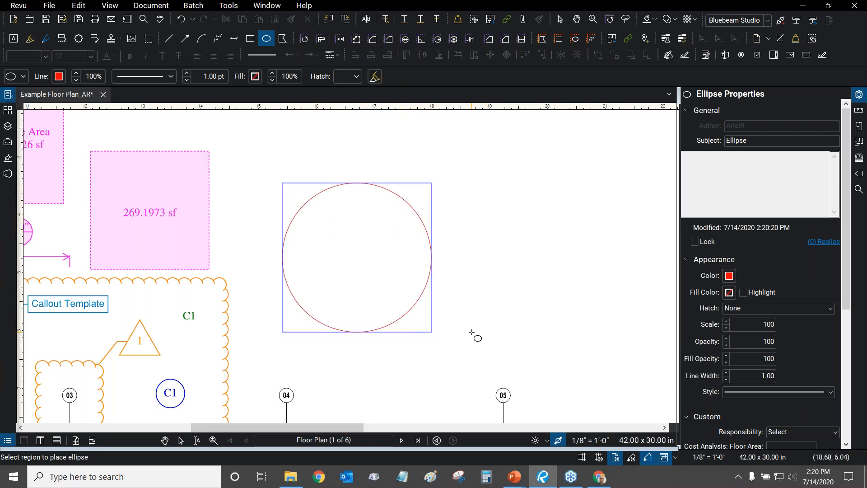
click(422, 221)
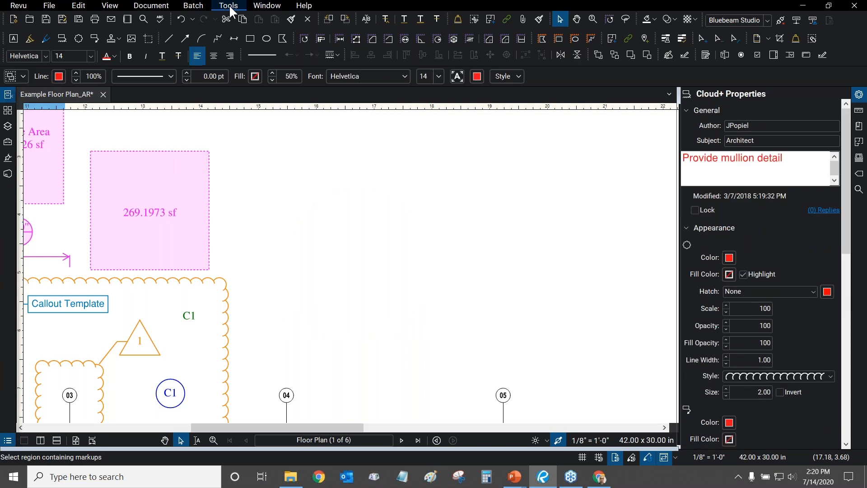
Try sketching a six-point polygonal cloud with the Cloud tool above gridlines 04 and 05, and remove it.
click(229, 5)
mouse_move(232, 17)
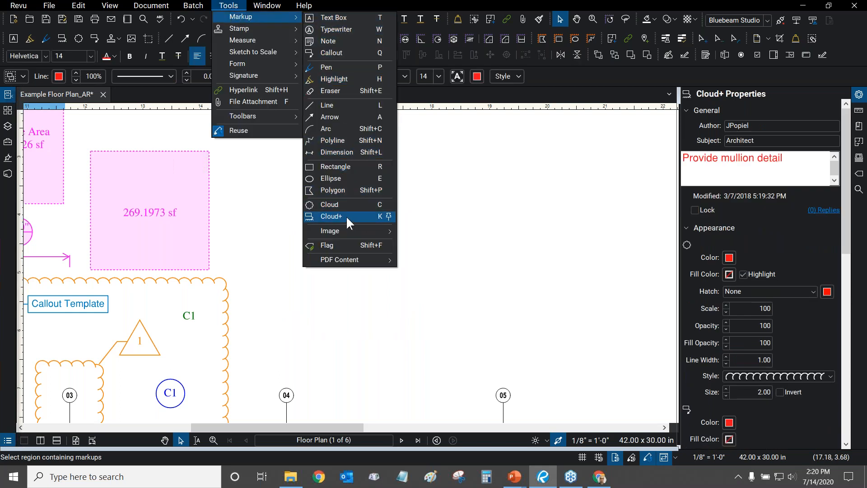
click(353, 206)
scroll(347, 209, down, 3)
drag(346, 209, 347, 240)
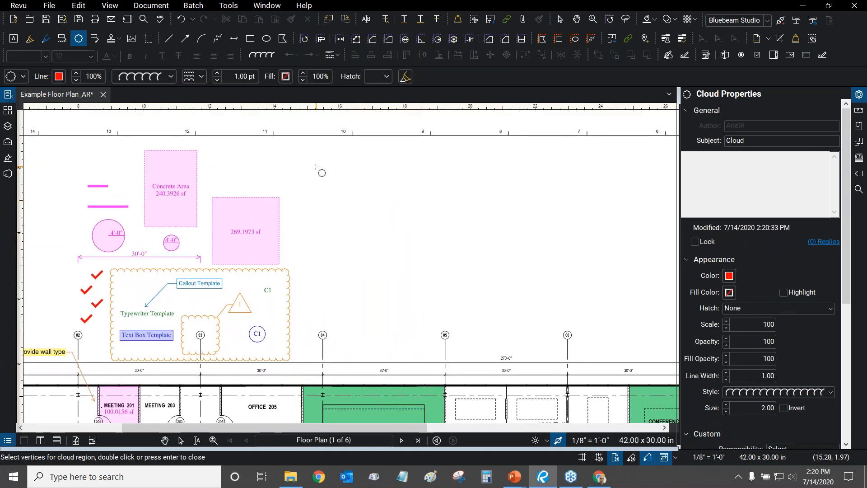
click(317, 217)
click(379, 174)
click(435, 212)
click(433, 291)
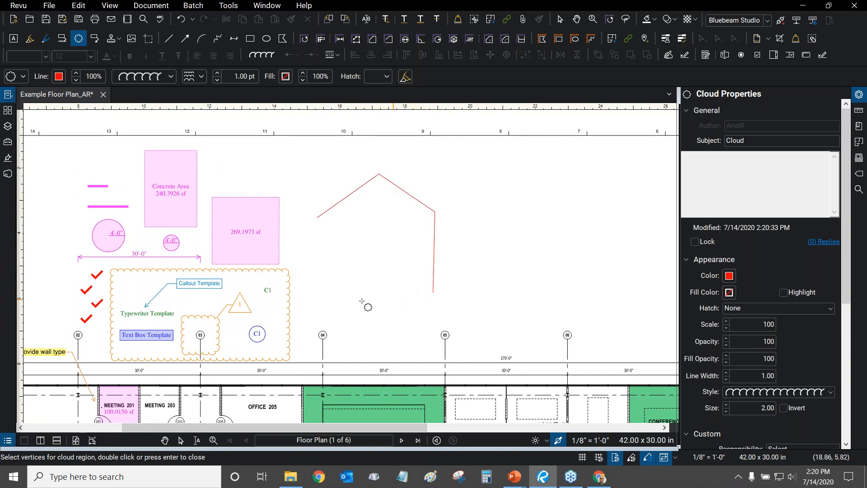
click(344, 306)
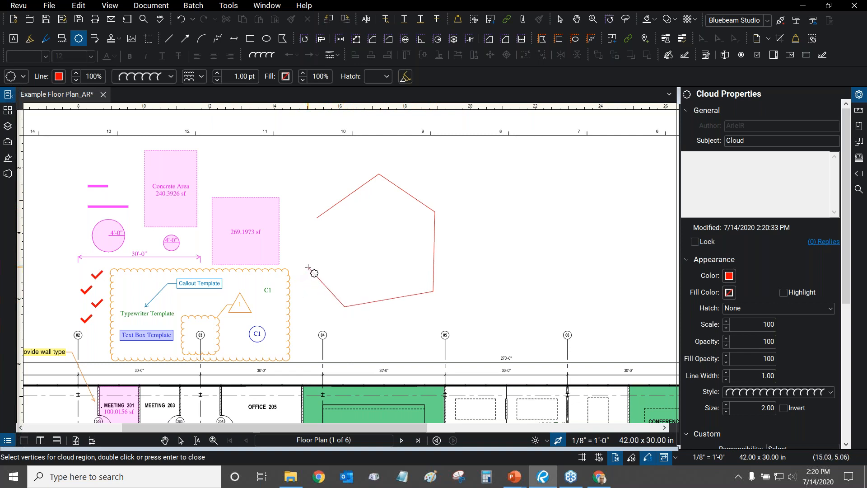
click(308, 267)
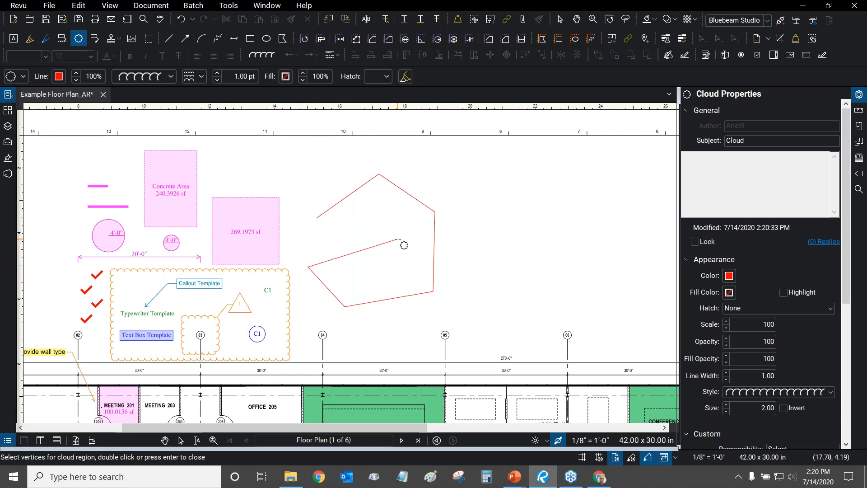
key(Return)
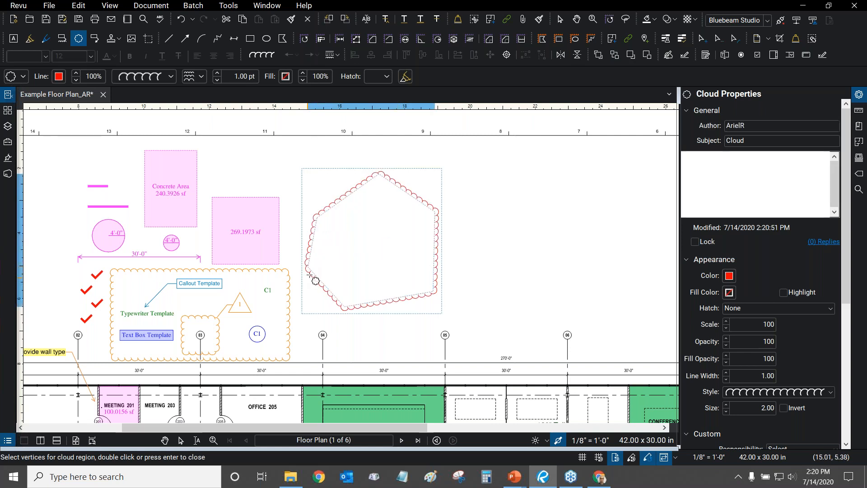
key(Escape)
click(436, 235)
Try drawing a wide rectangular cloud spanning gridlines 04 to 06 with the Cloud tool, and delete it.
click(228, 6)
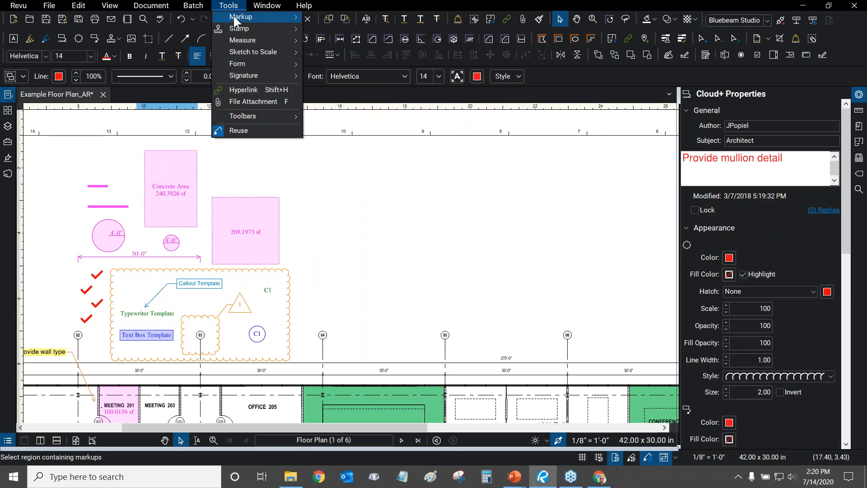
mouse_move(240, 16)
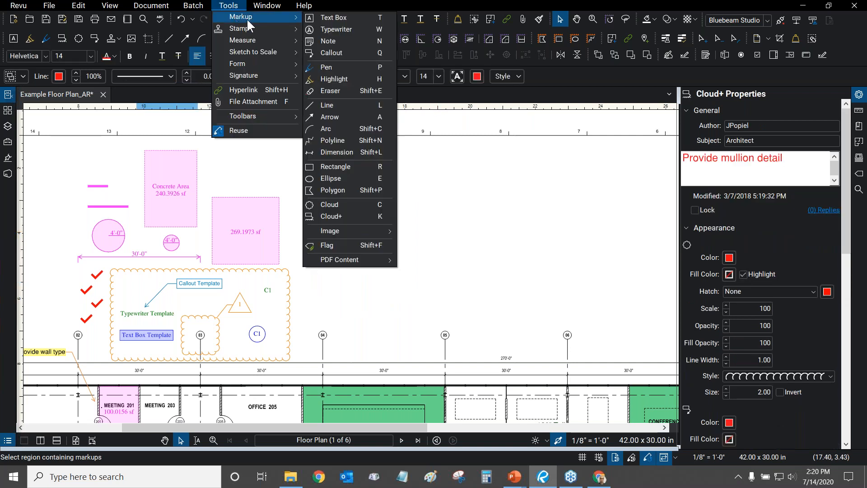
click(334, 203)
drag(309, 161, 554, 279)
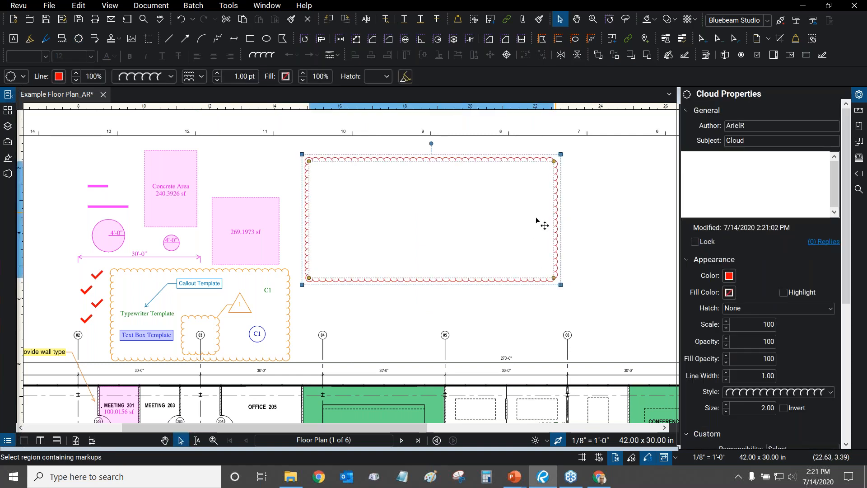
key(Delete)
Draw a rectangular Cloud+ about 5.8 in wide above gridlines 04 and 05, with a callout reading 1 off its lower-right corner.
click(228, 5)
mouse_move(233, 18)
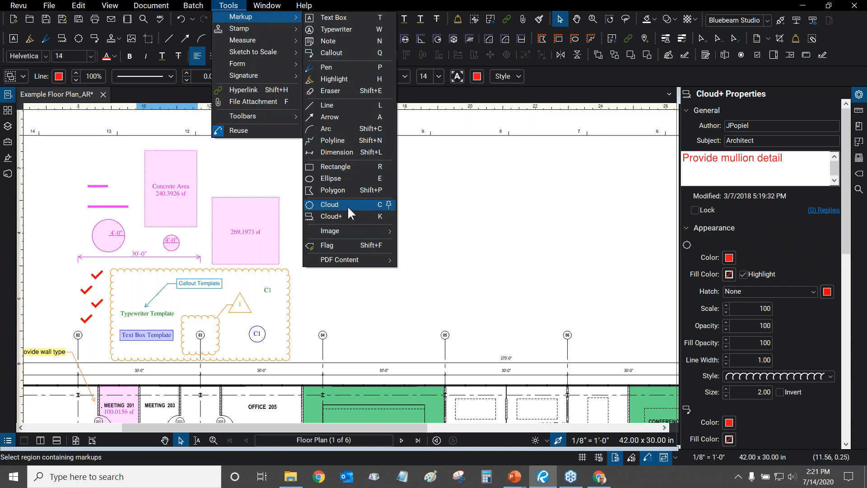
click(333, 216)
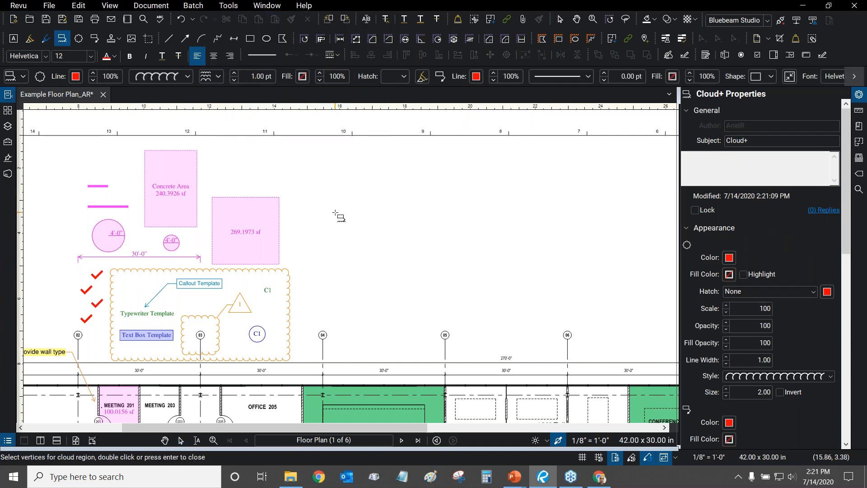
drag(306, 159, 499, 280)
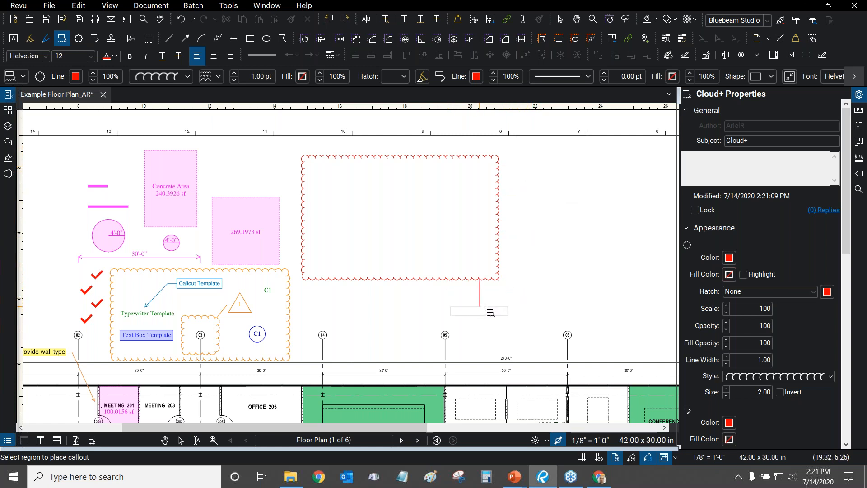
scroll(528, 300, up, 3)
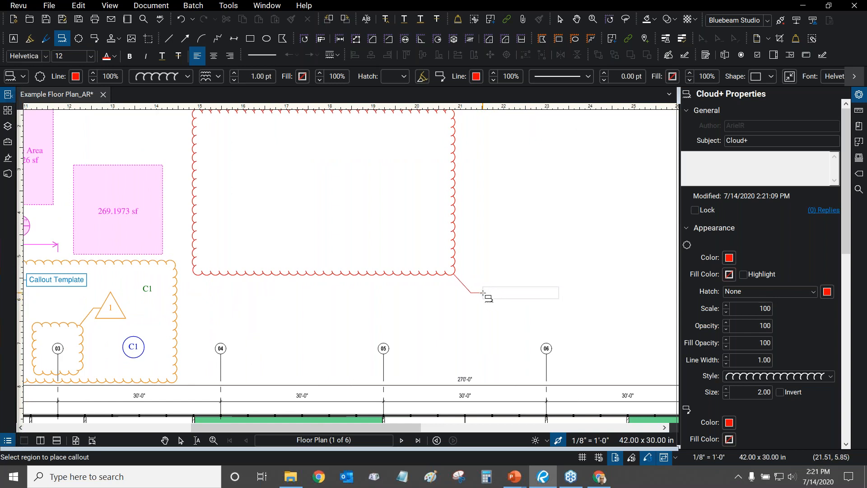
click(484, 293)
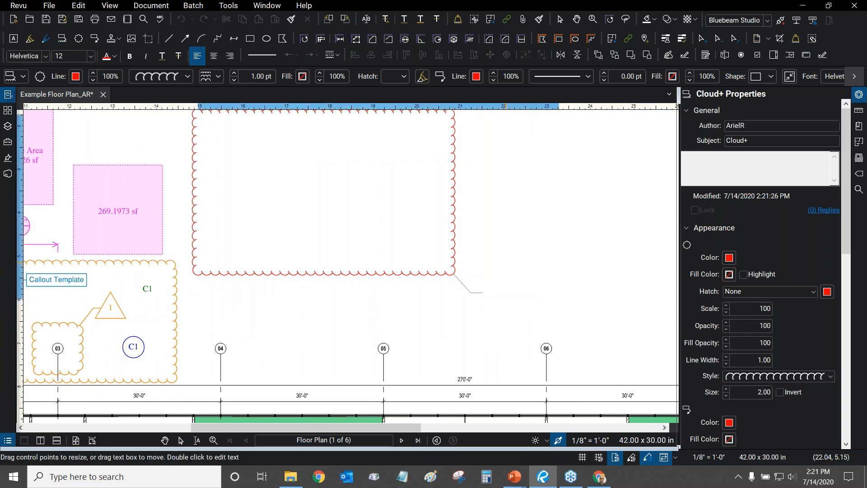
text(1)
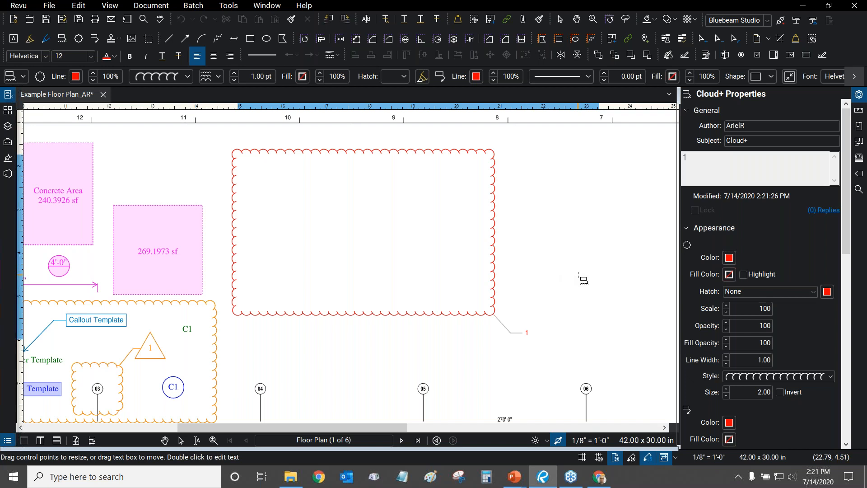
key(Escape)
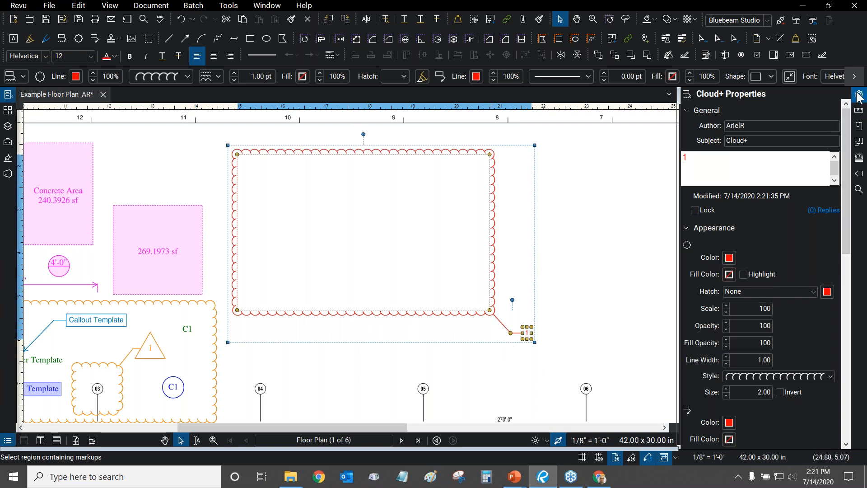
Try orange as the outline colour of the Cloud+ cloud, and settle on dark green.
scroll(847, 135, down, 5)
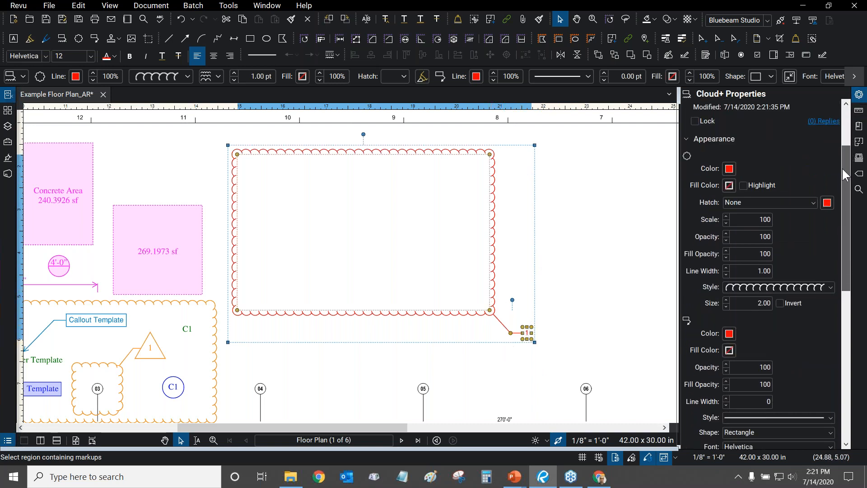
scroll(843, 181, down, 1)
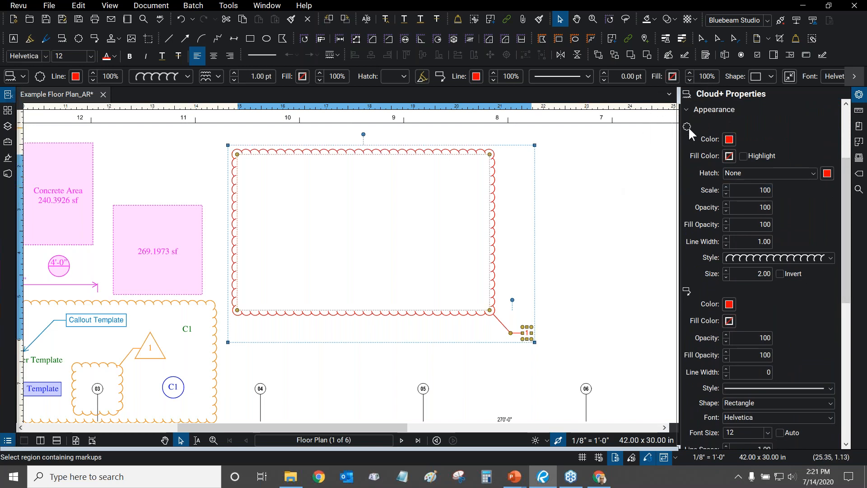
click(732, 135)
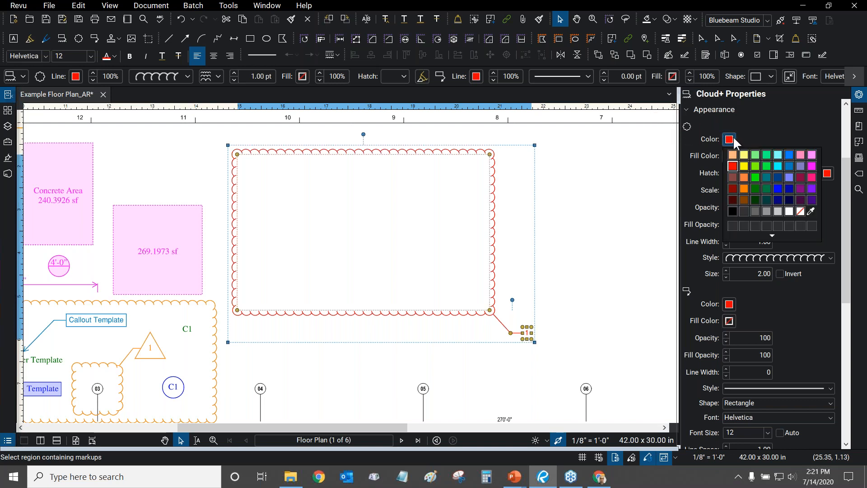
click(742, 184)
click(730, 140)
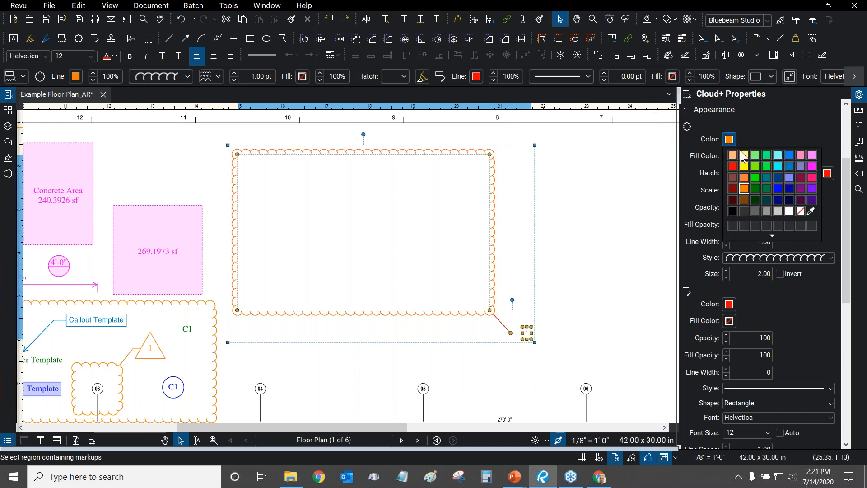
click(757, 188)
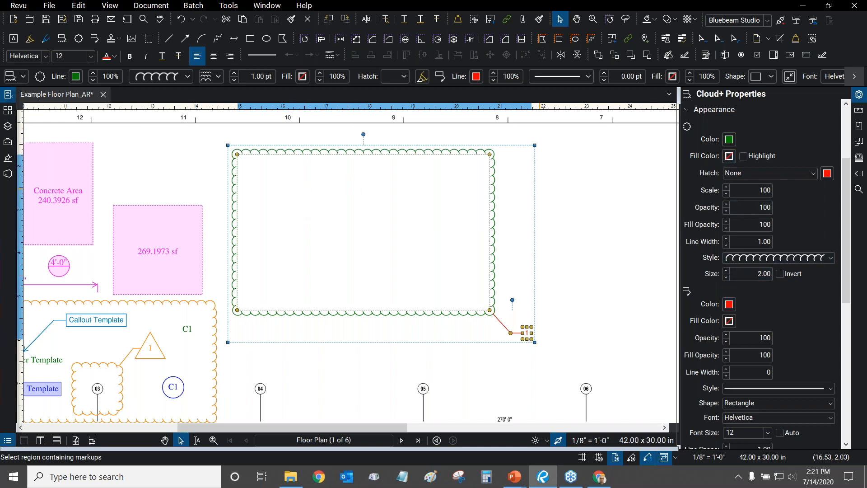
Fill the Cloud+ cloud with blue at a fill opacity of 10, and deselect it.
click(728, 157)
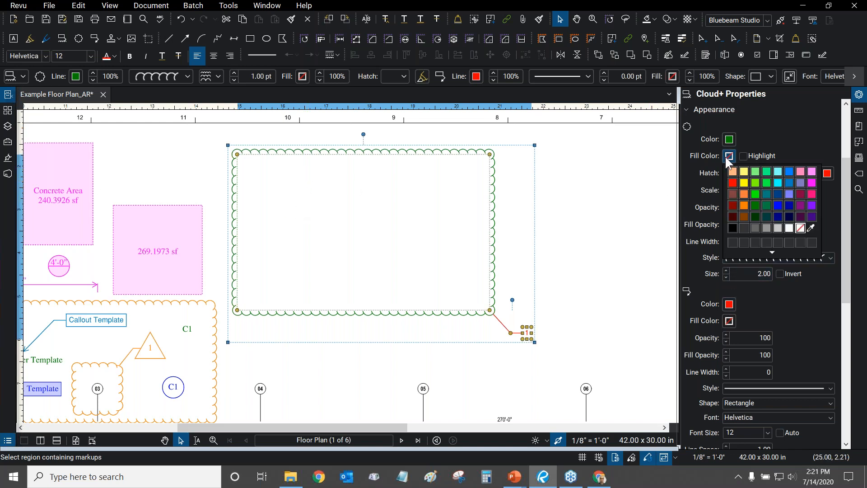
click(789, 182)
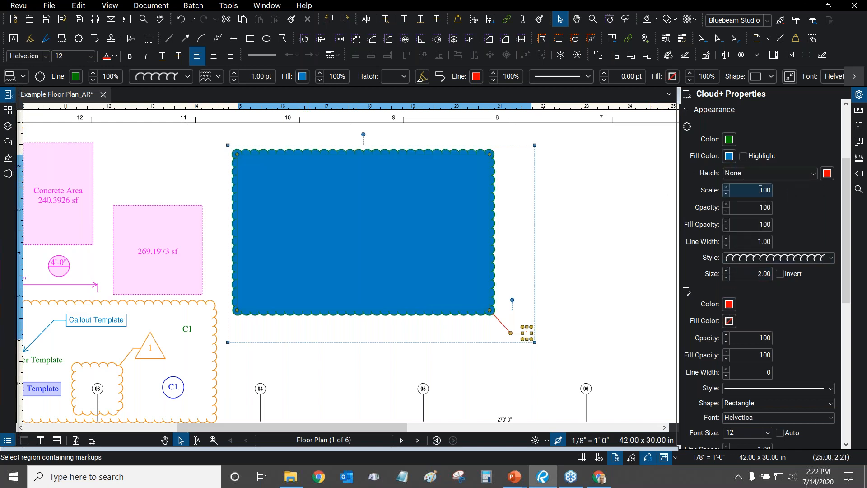
click(726, 228)
click(726, 228)
click(726, 228)
click(726, 228)
click(727, 228)
click(726, 229)
click(726, 228)
click(726, 228)
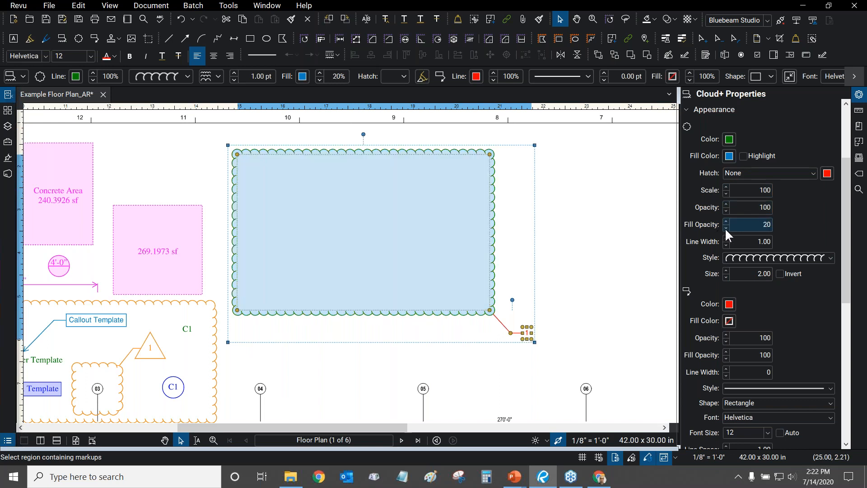
click(726, 229)
click(551, 196)
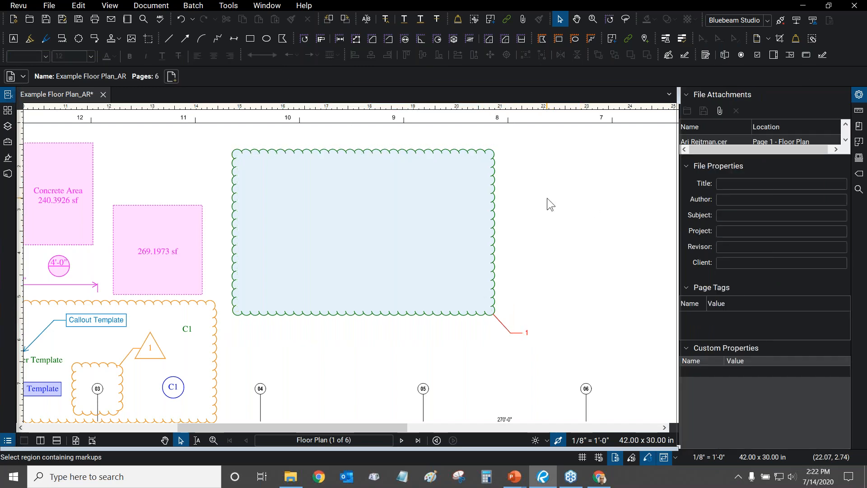
Move the Cloud+ with its callout down over gridlines 05 and 06, and bring it back above gridlines 04 and 05.
scroll(261, 202, up, 1)
drag(492, 185, 453, 190)
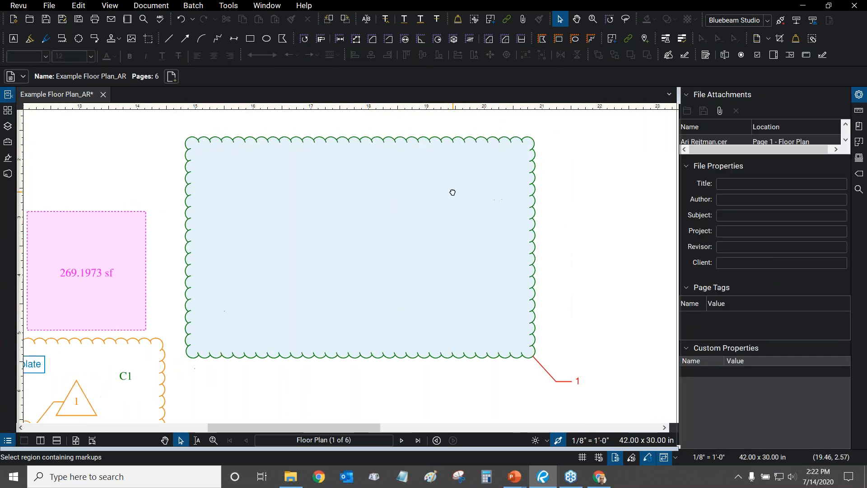
click(392, 143)
scroll(391, 143, down, 2)
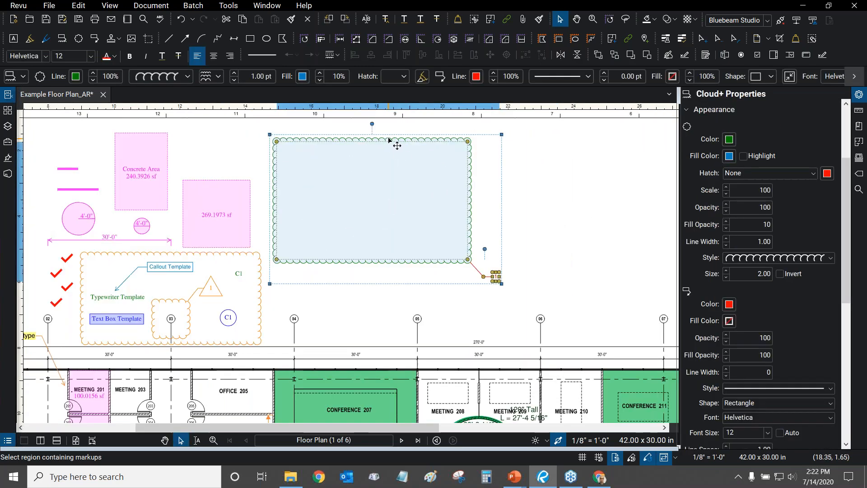
drag(392, 143, 478, 218)
drag(566, 202, 525, 183)
scroll(498, 256, up, 1)
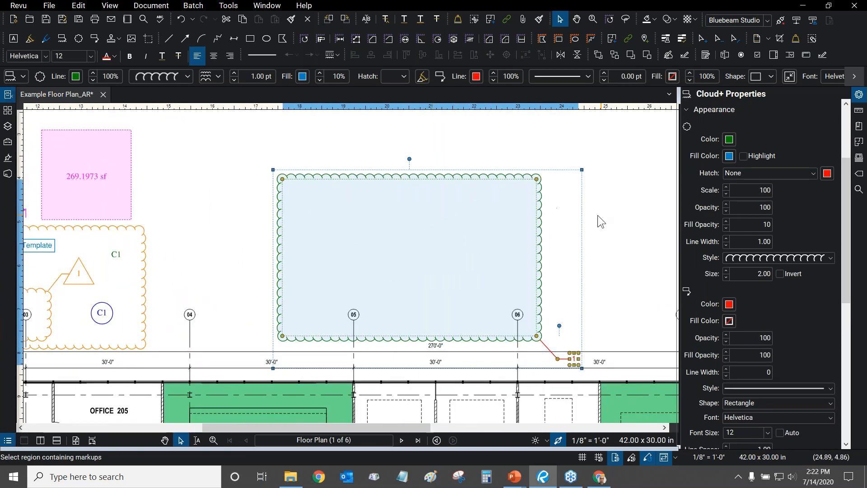
mouse_move(528, 235)
mouse_down()
mouse_move(546, 249)
mouse_move(580, 318)
mouse_up()
drag(512, 246, 409, 152)
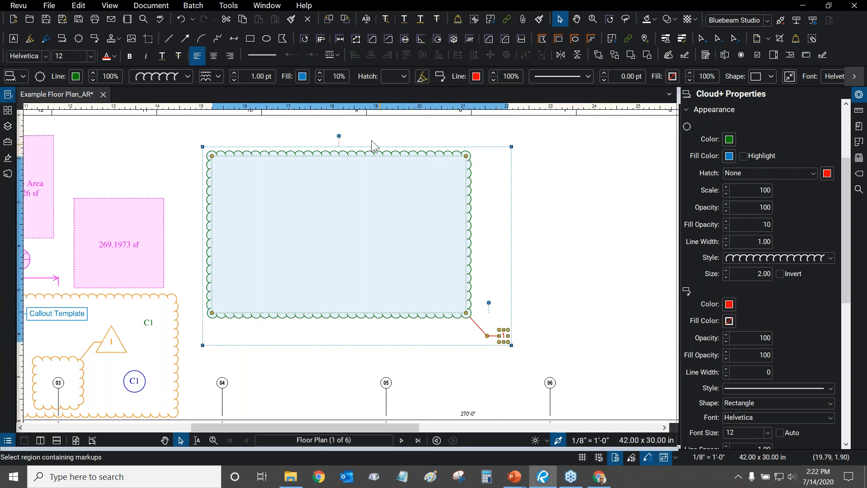
Try an opacity of 40 on the Cloud+ cloud, restore it to 100, and set the cloud's line width to 2.00.
click(727, 211)
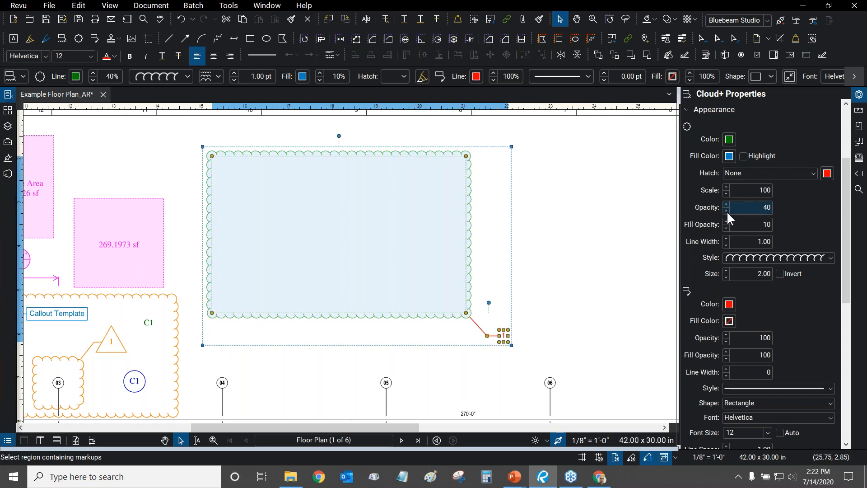
click(726, 204)
click(724, 242)
click(726, 239)
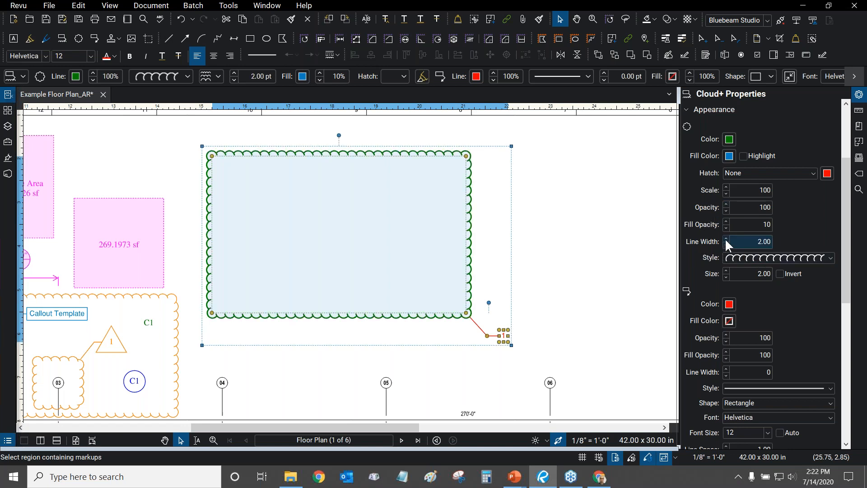
click(726, 239)
click(726, 244)
Review the line styles available for the Cloud+ cloud and the Manage Line Style Sets options, leaving the Cloud style in place.
click(830, 258)
scroll(794, 76, up, 2)
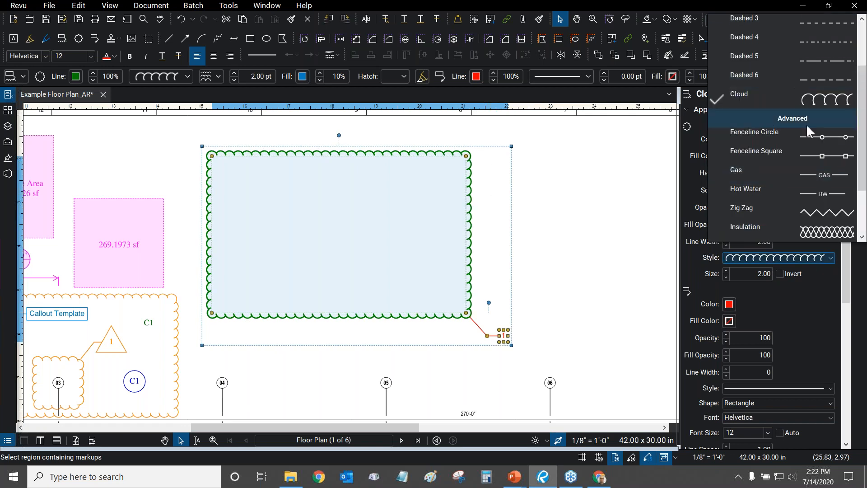
scroll(865, 114, down, 2)
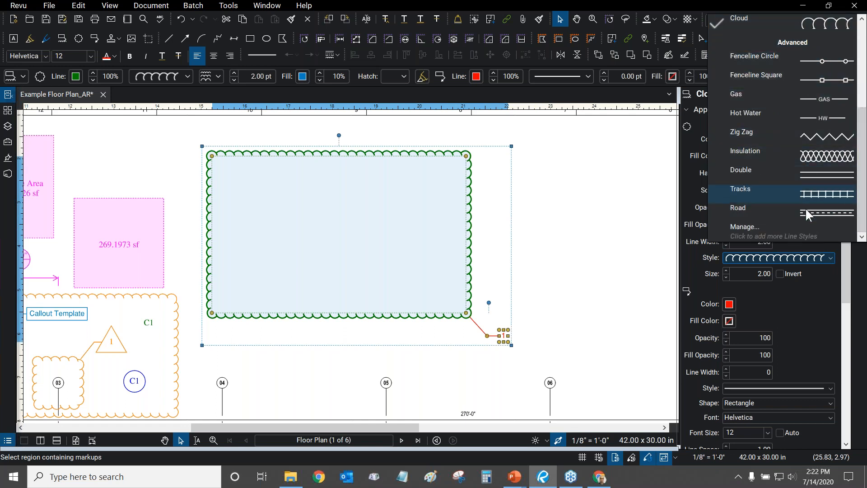
click(743, 232)
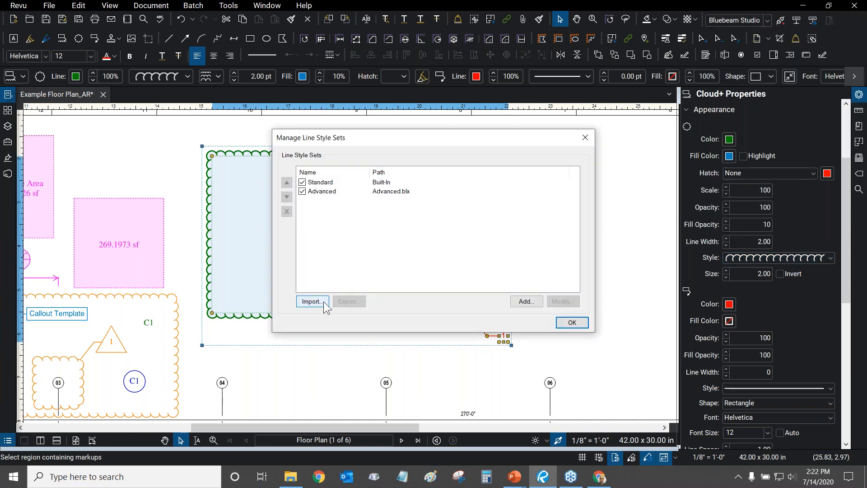
click(570, 323)
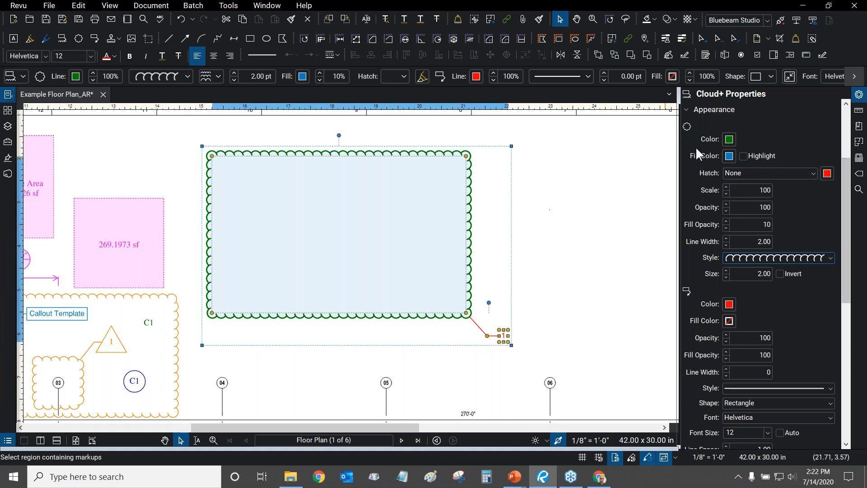
key(ctrl)
key(ctrl)
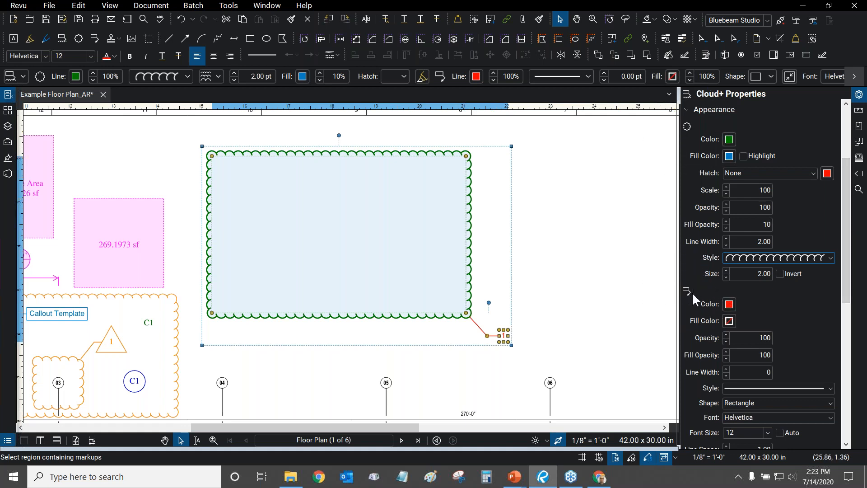
key(ctrl)
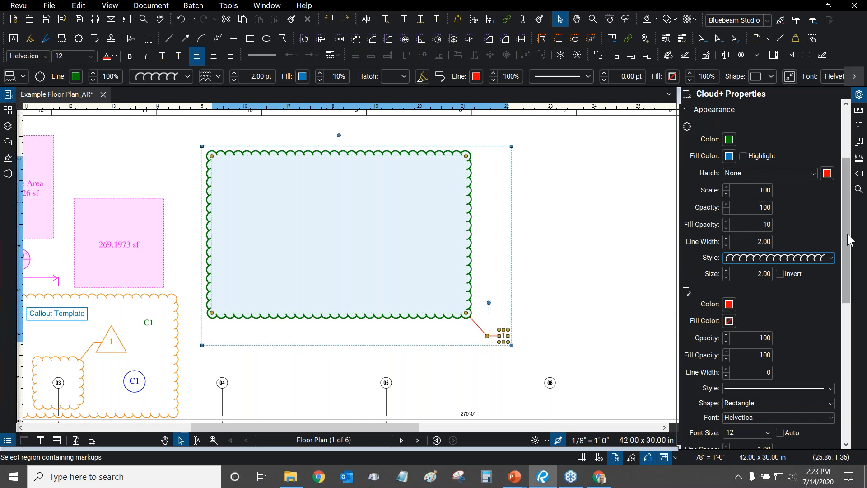
Try orange as the line colour of the Cloud+ callout.
scroll(850, 239, down, 3)
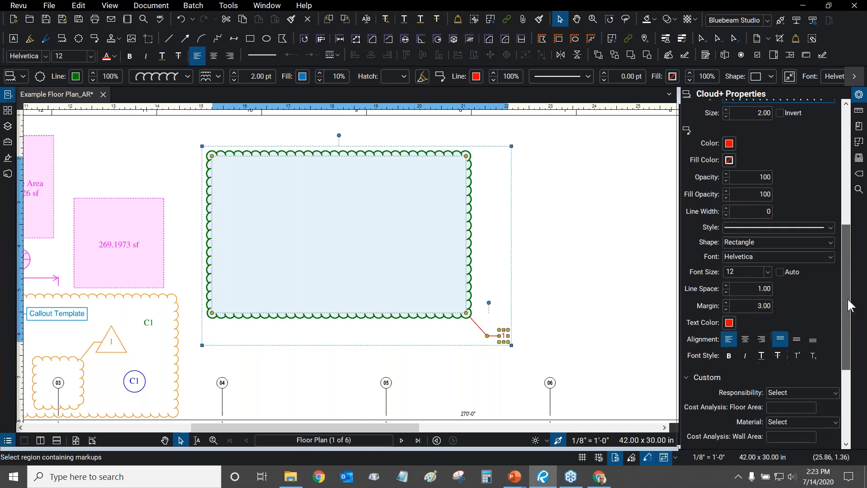
click(730, 143)
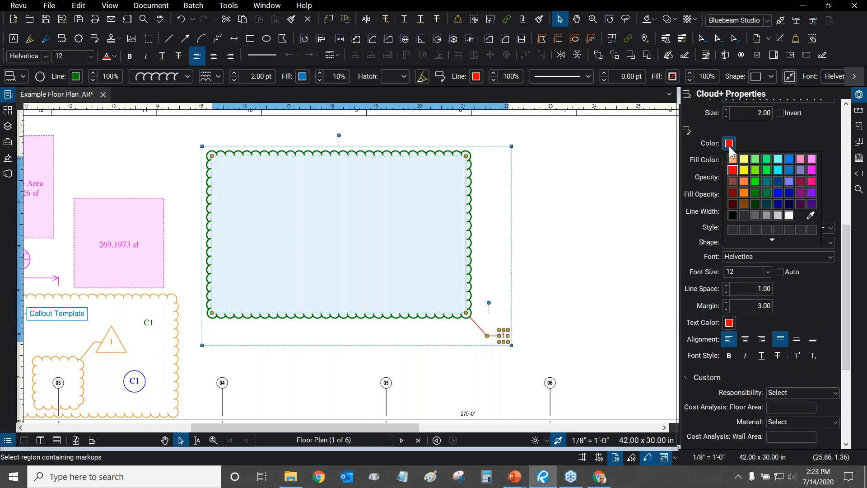
click(744, 195)
scroll(633, 241, up, 3)
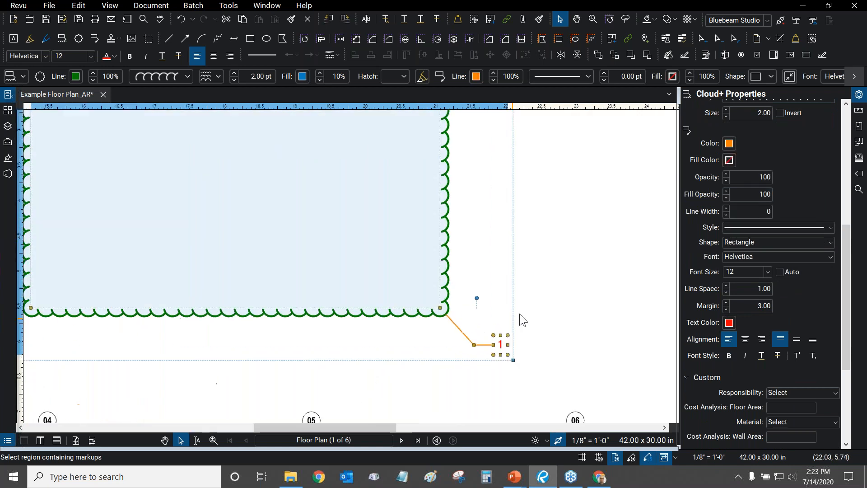
Set both the text colour and the line colour of the Cloud+ callout to dark green.
click(729, 322)
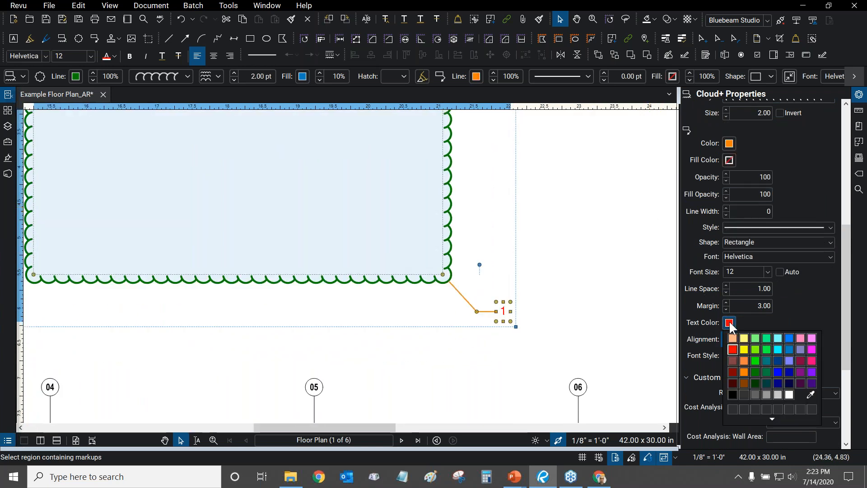
click(756, 373)
scroll(463, 298, up, 1)
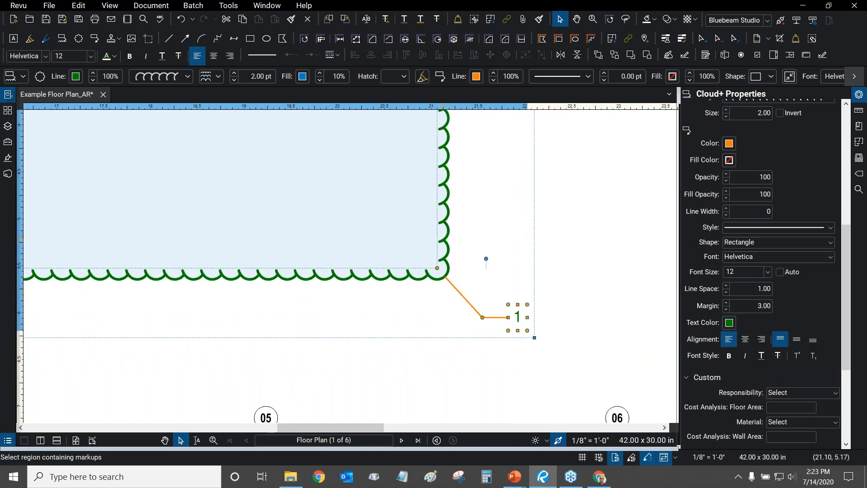
click(730, 144)
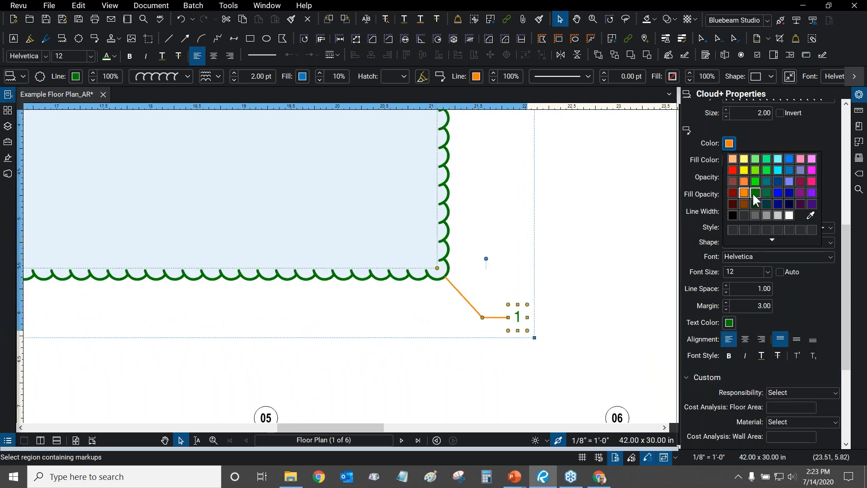
click(755, 192)
scroll(398, 285, down, 2)
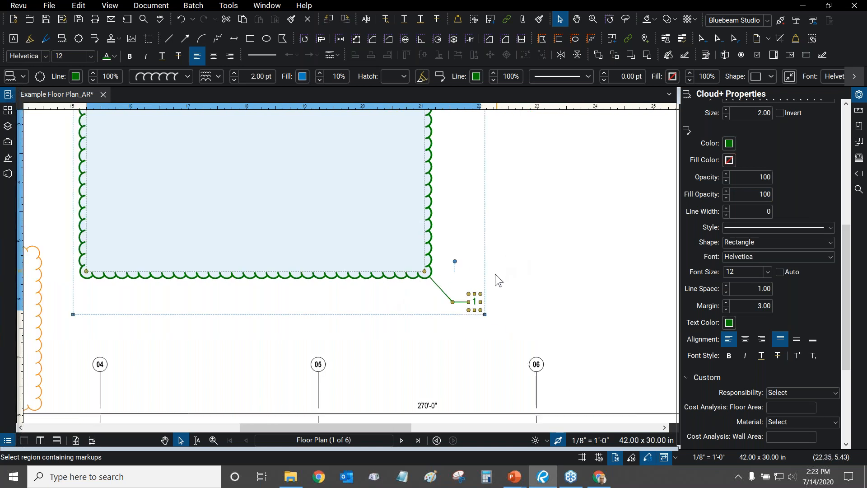
scroll(495, 273, up, 1)
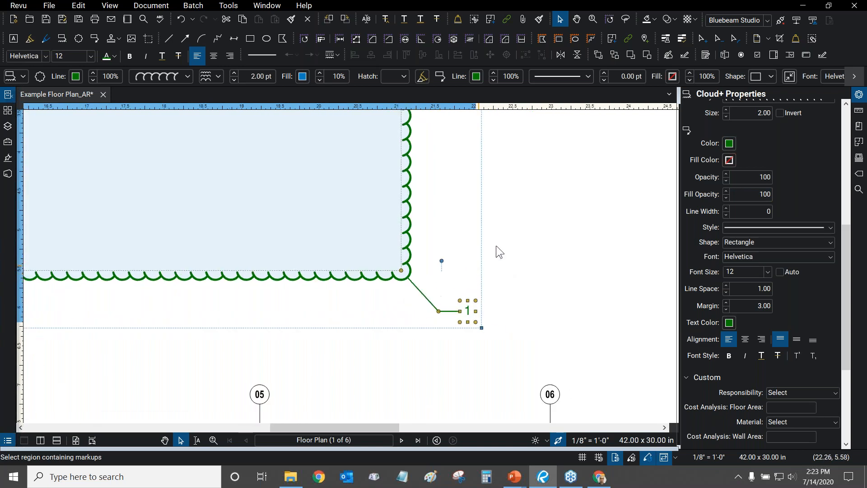
Change the shape of the Cloud+ callout to Triangle and deselect the markup.
click(760, 244)
click(752, 269)
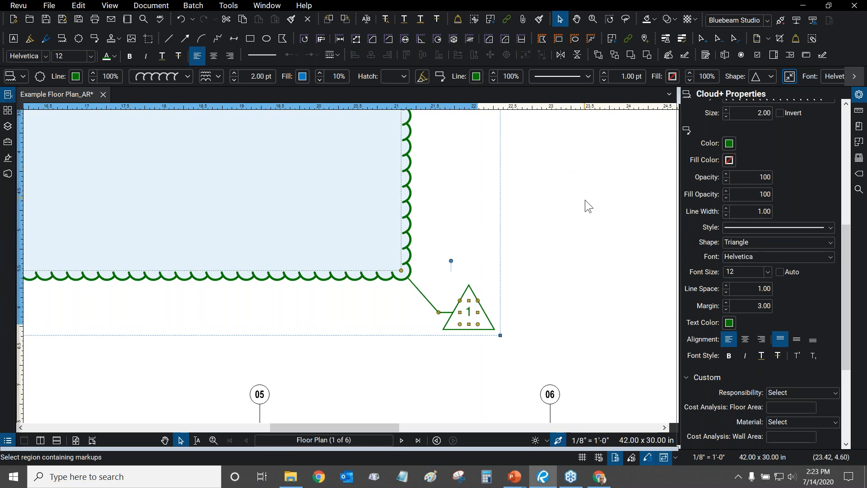
scroll(534, 241, down, 3)
click(562, 249)
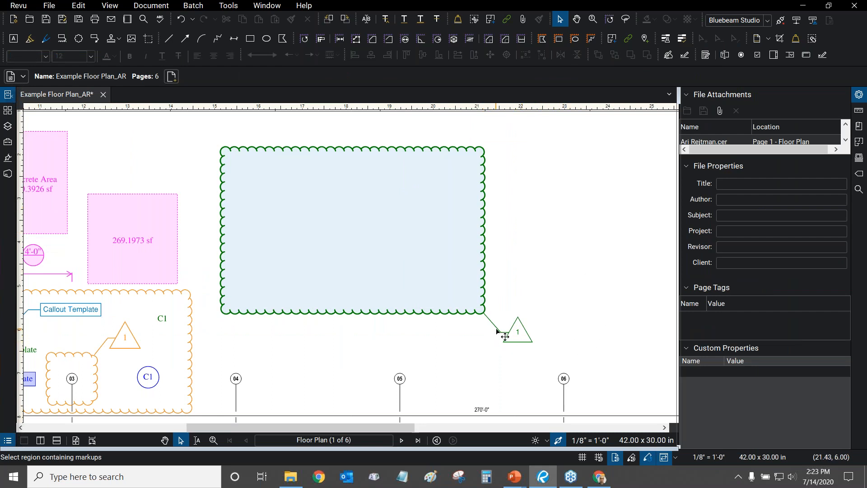
Remove the fill colour from the Cloud+ cloud and deselect the markup.
click(483, 250)
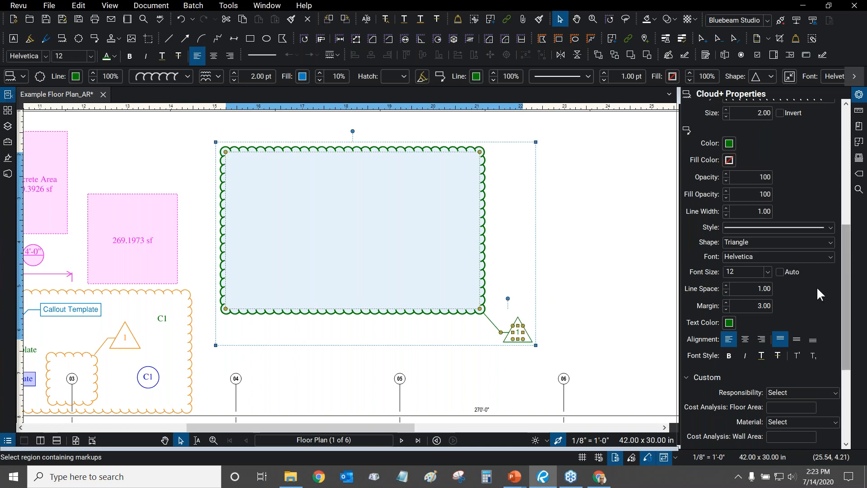
drag(846, 342, 842, 160)
click(564, 277)
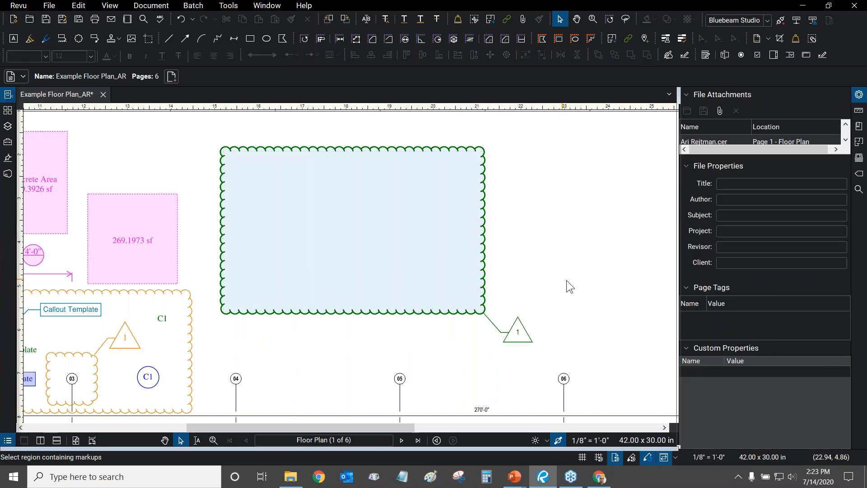
click(482, 233)
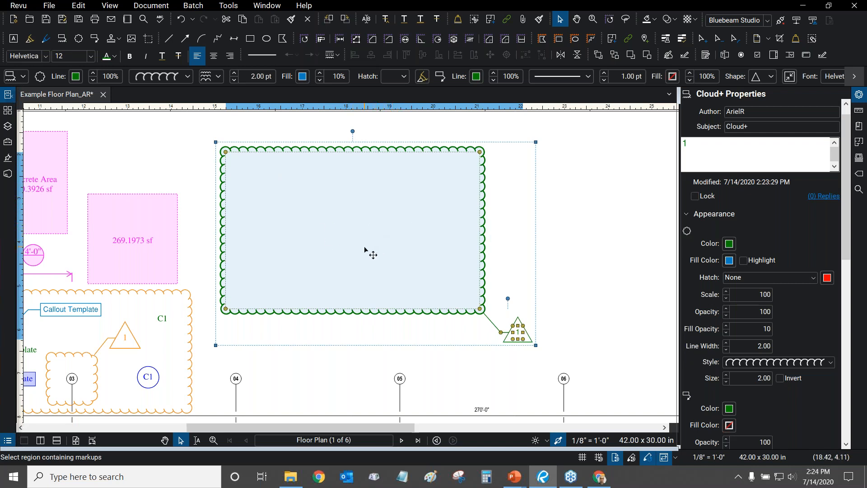
click(730, 260)
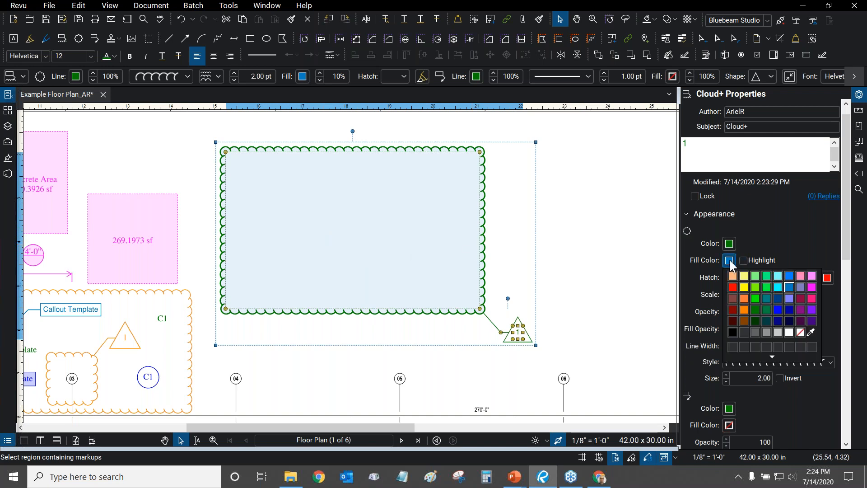
click(800, 333)
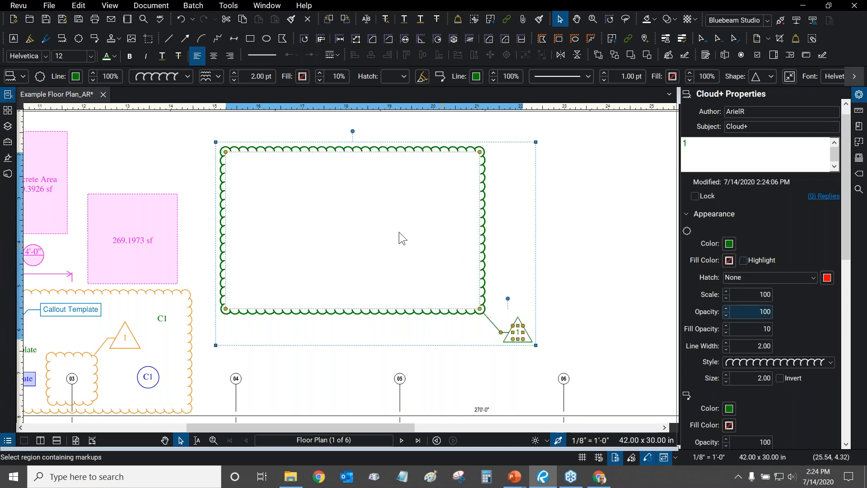
click(498, 222)
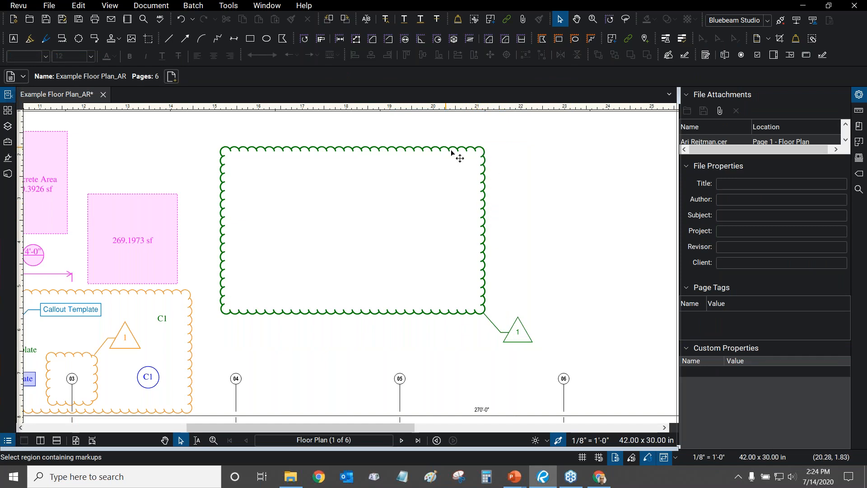
Try to open the Cloud+ markup's context menu from the unfilled interior of the cloud, and dismiss it.
scroll(517, 339, up, 2)
scroll(511, 341, up, 1)
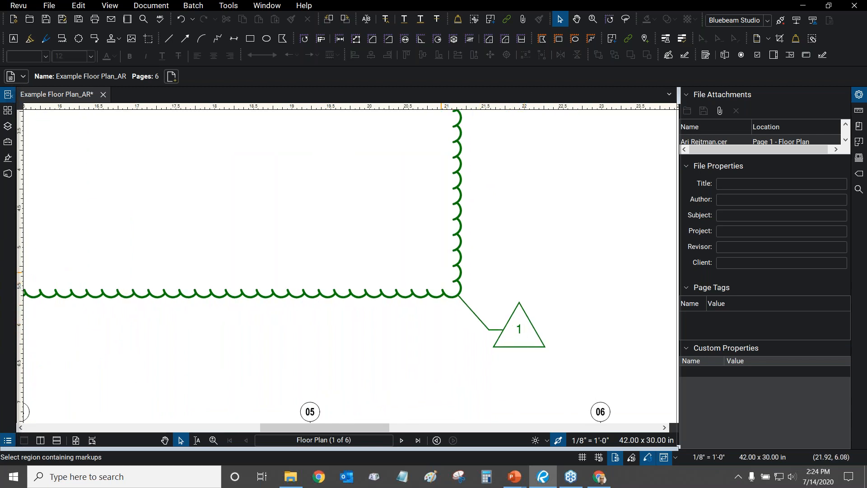
scroll(438, 269, down, 2)
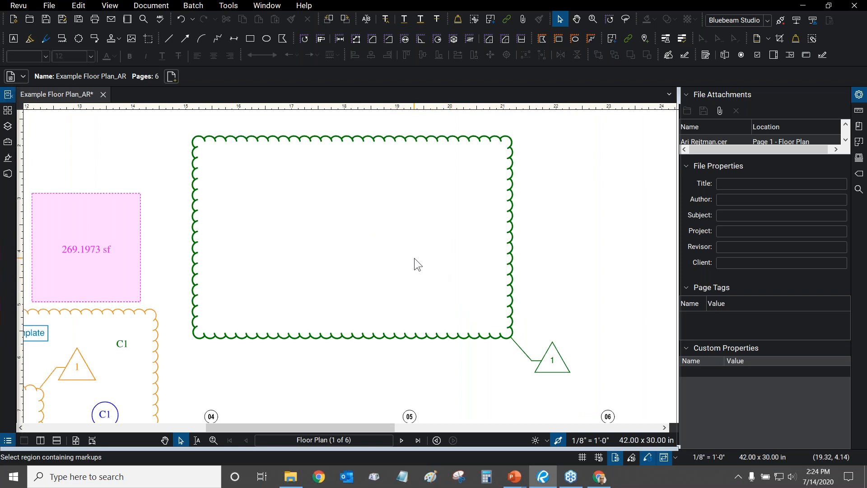
right_click(425, 221)
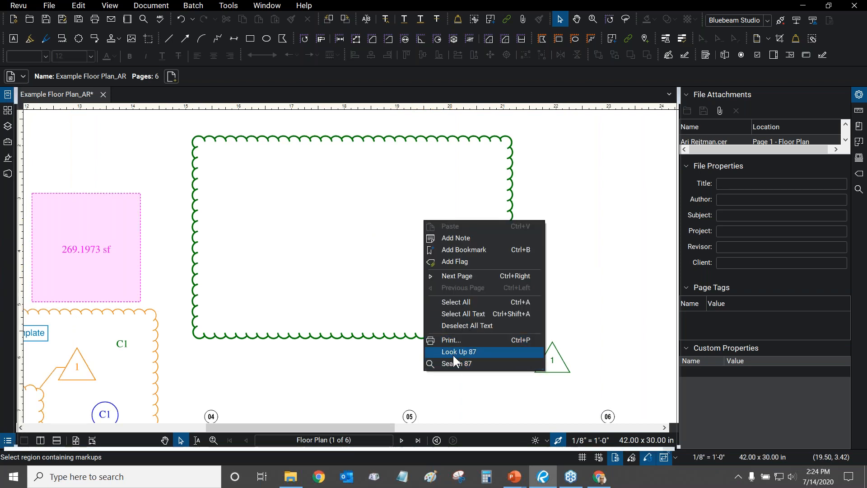
click(391, 213)
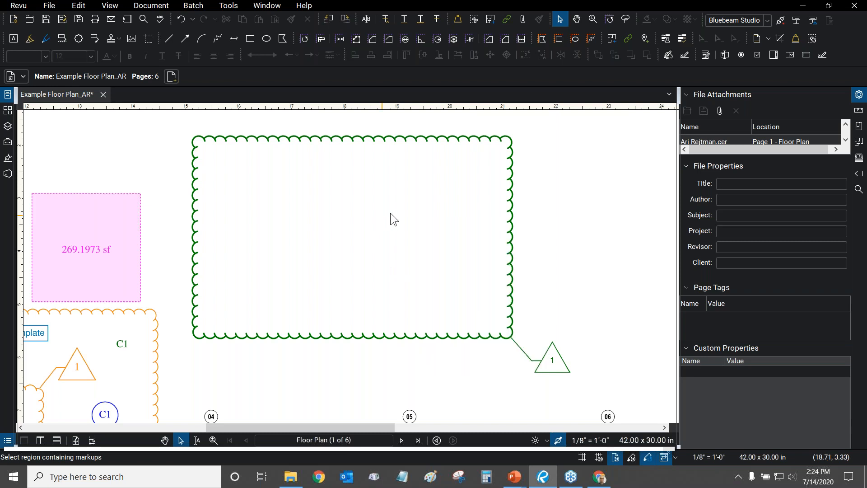
Open the Cloud+ markup's context menu from its outline, compare it with the menu offered inside the cloud, and dismiss both.
click(510, 224)
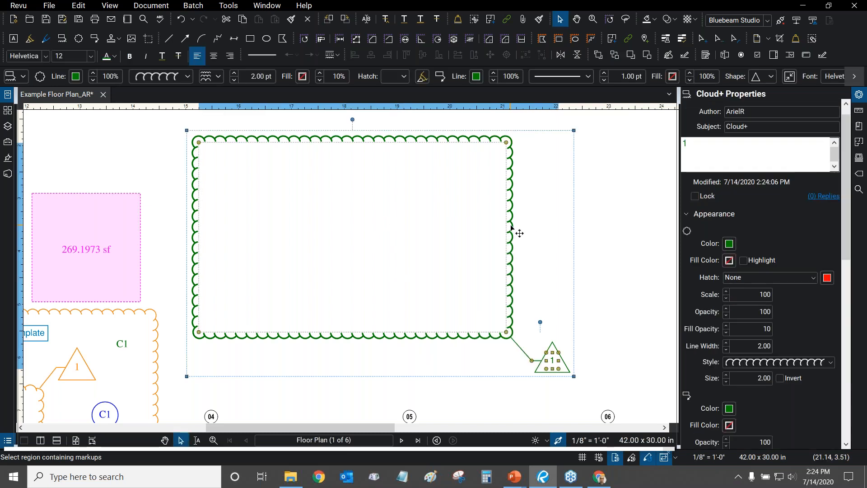
right_click(510, 224)
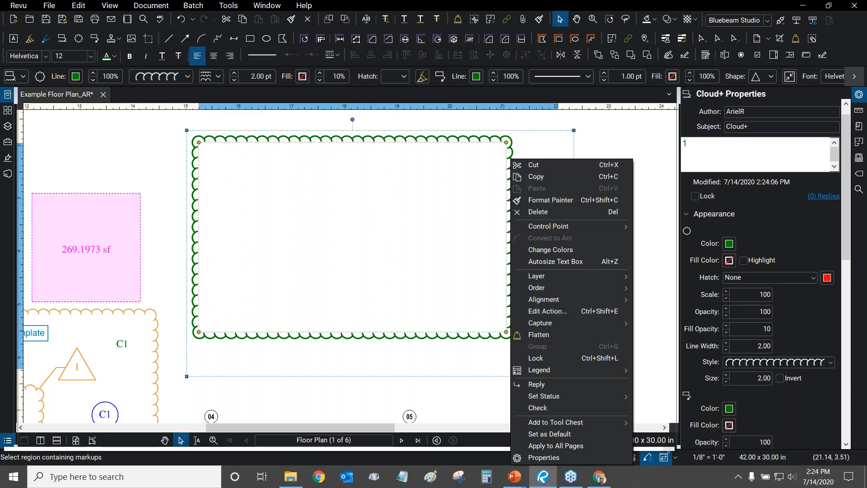
click(433, 155)
click(455, 140)
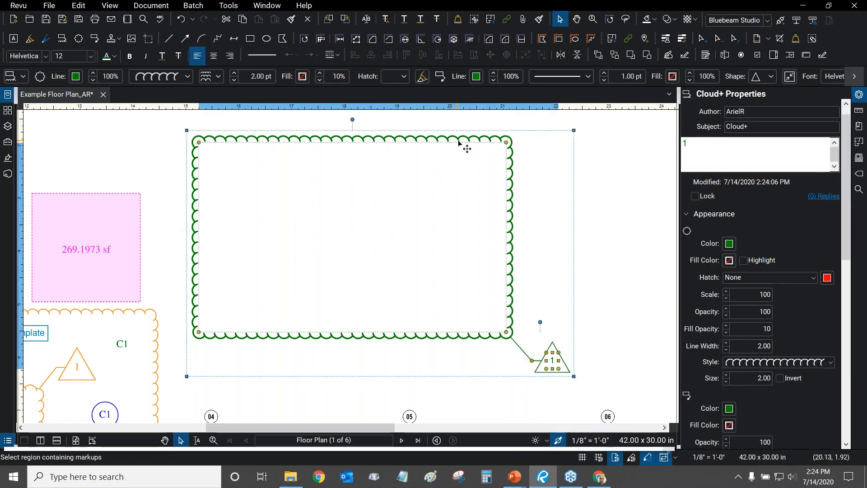
right_click(477, 166)
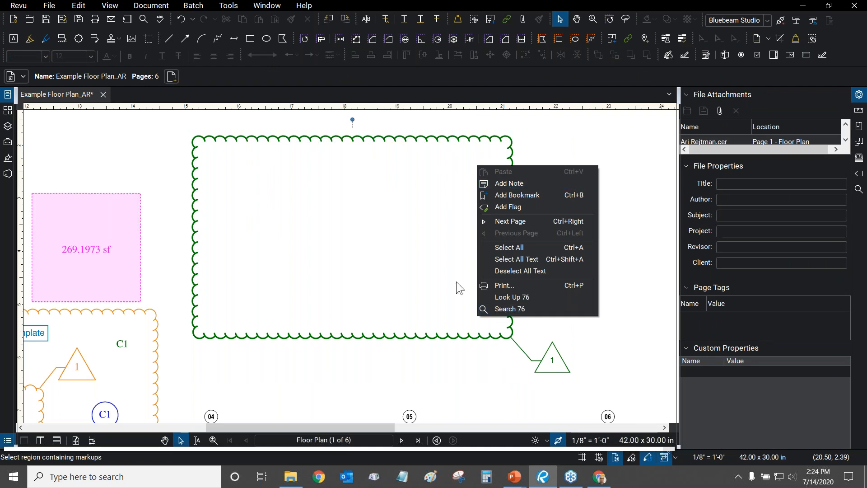
click(440, 278)
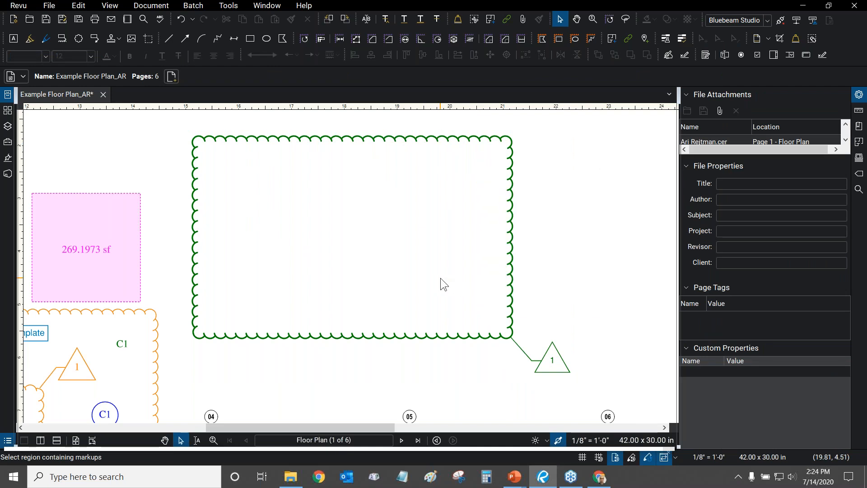
Select the Cloud+ markup by its green outline.
click(511, 249)
scroll(428, 255, down, 3)
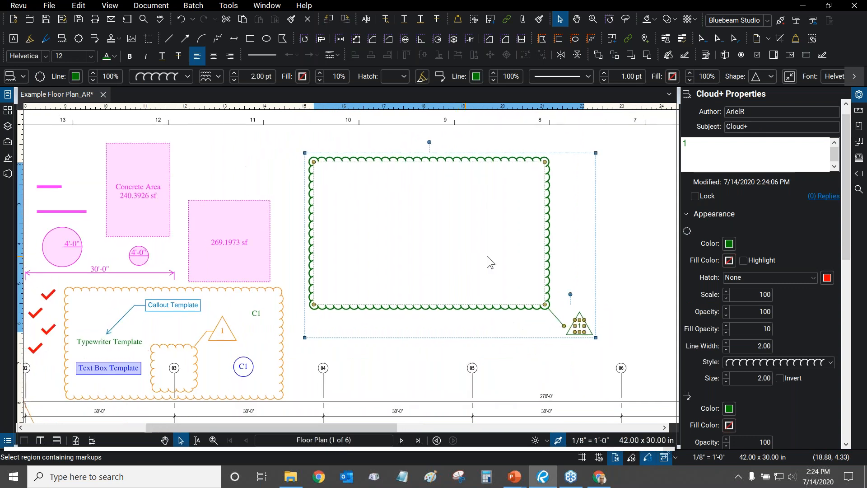
drag(451, 262, 437, 261)
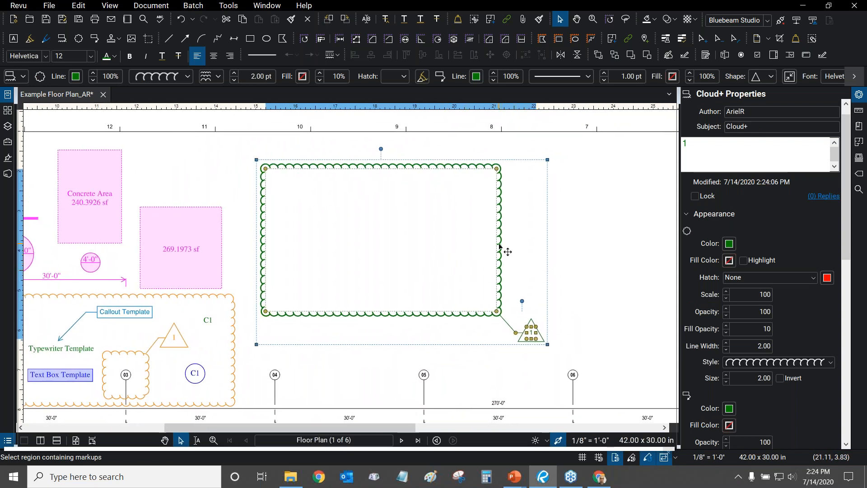
Fill the Cloud+ cloud with blue and deselect the markup.
scroll(501, 249, up, 3)
drag(497, 274, 536, 235)
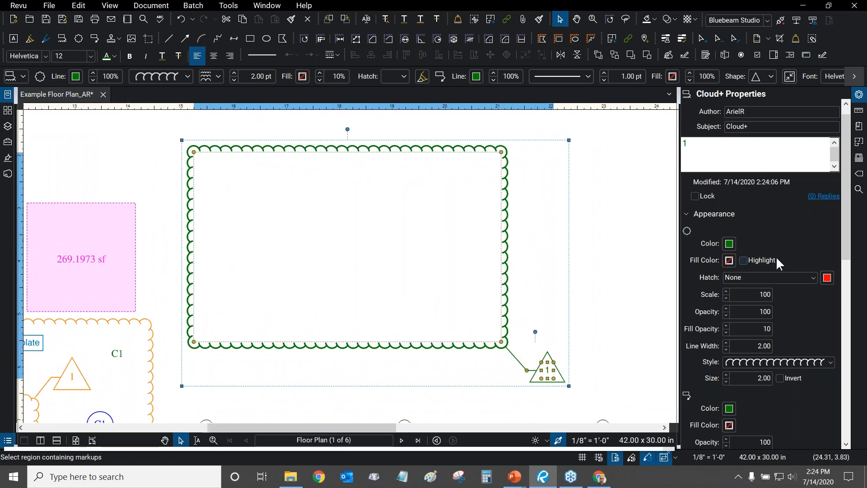
click(729, 260)
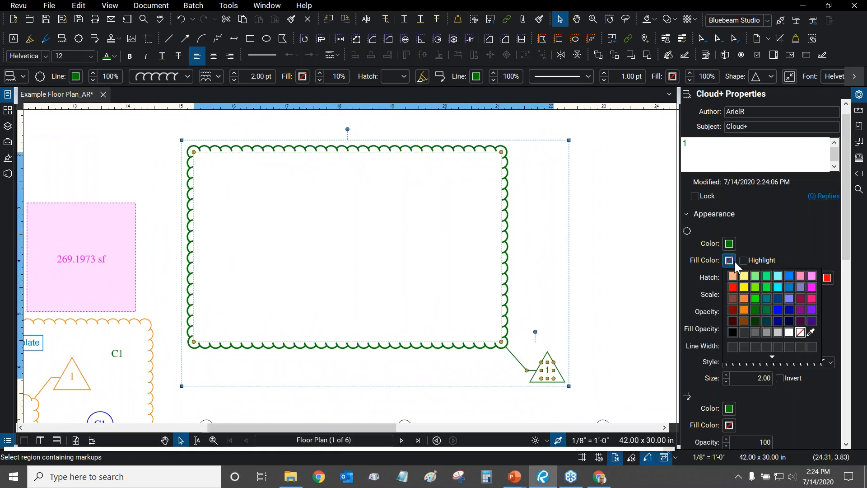
click(789, 286)
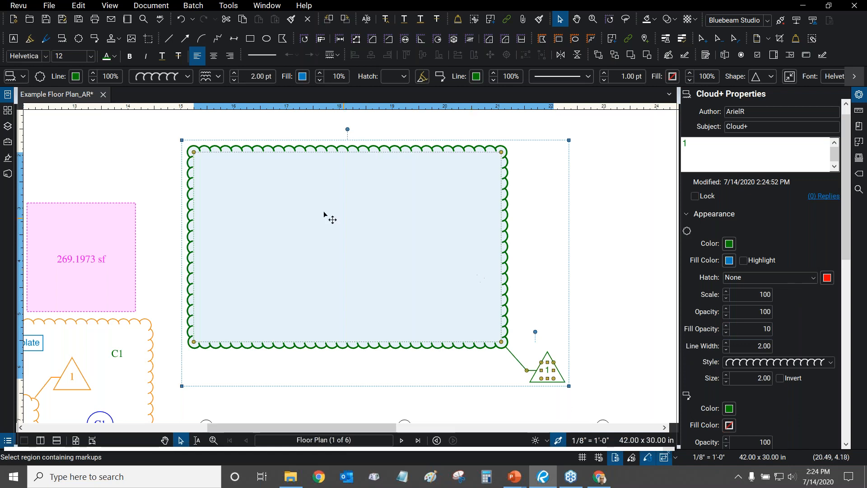
click(514, 219)
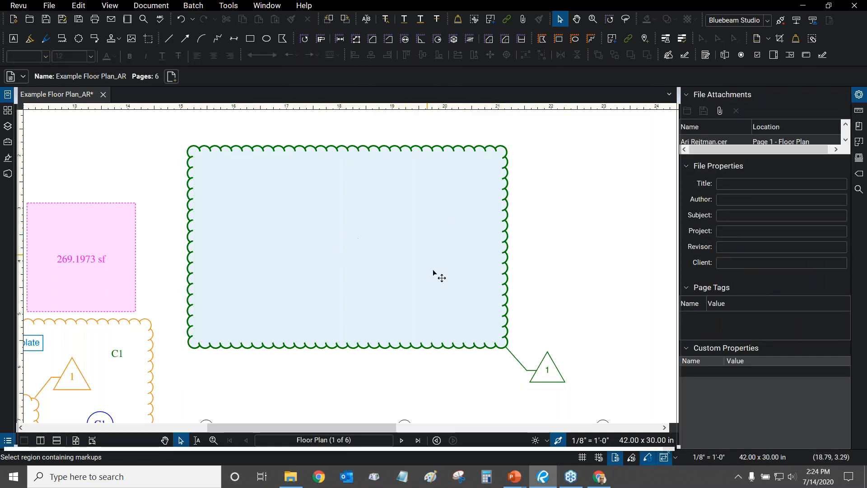
Open the Cloud+ markup's context menu from its filled interior, review the layer assignment options, and dismiss the menu.
right_click(413, 226)
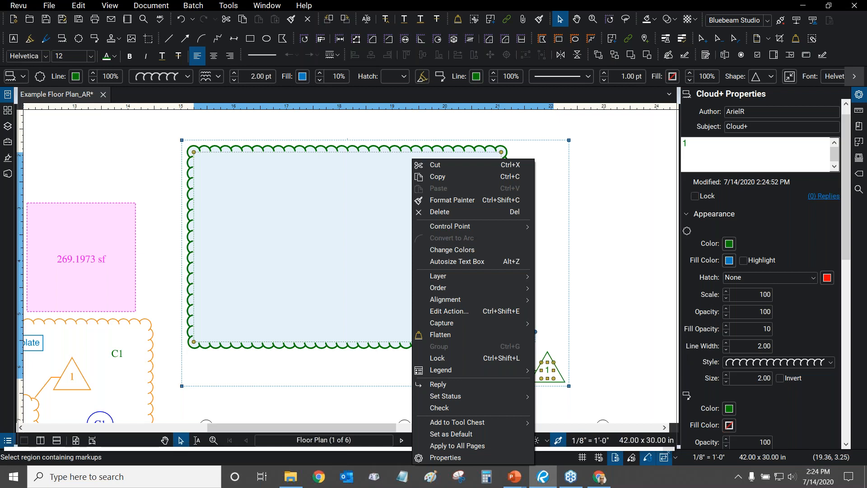
mouse_move(465, 369)
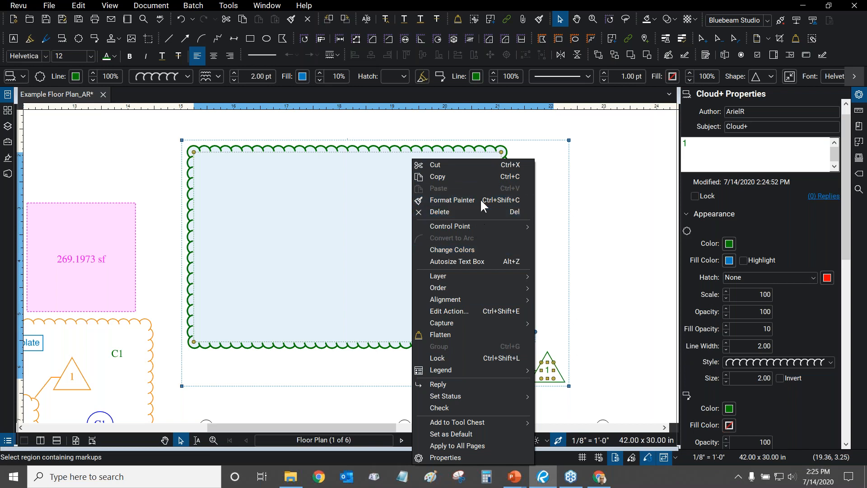
mouse_move(440, 278)
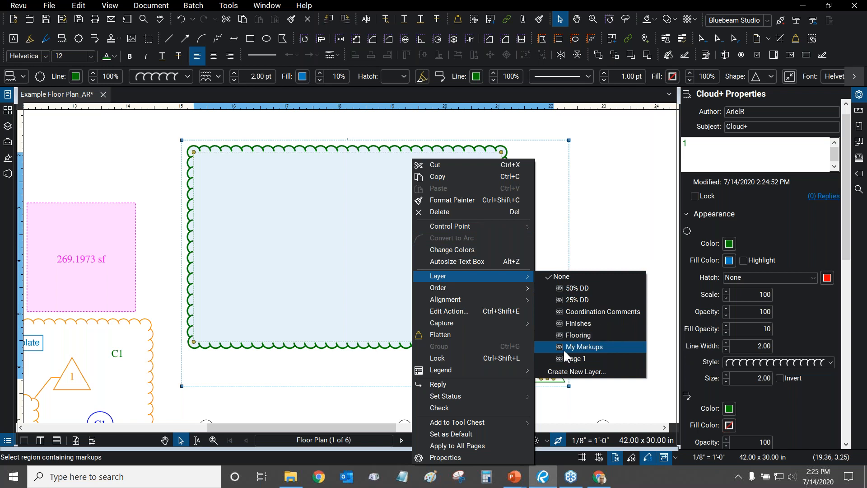
click(594, 224)
Display the document's layers and toggle the visibility of the My Markups layer, leaving it shown.
scroll(590, 227, down, 5)
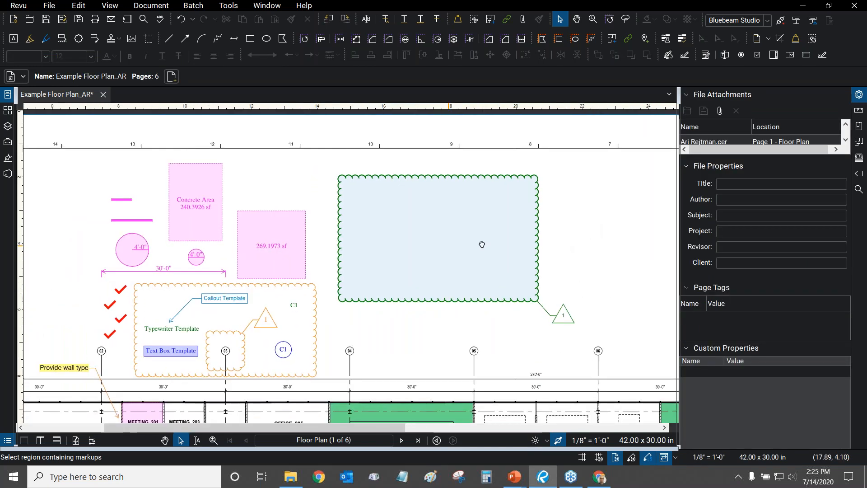
drag(441, 247, 520, 243)
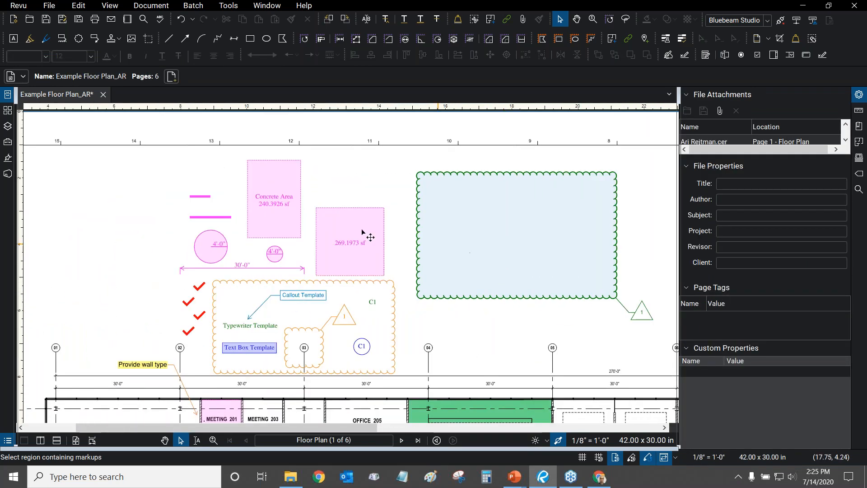
click(7, 129)
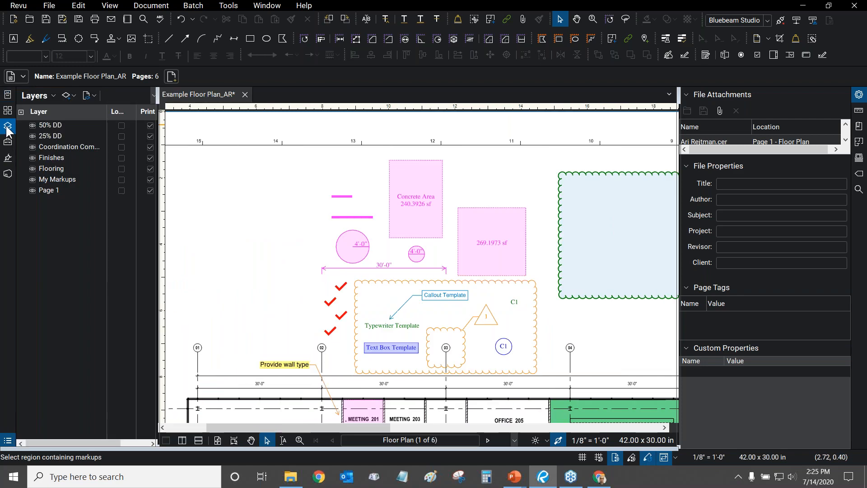
click(34, 179)
scroll(357, 251, down, 5)
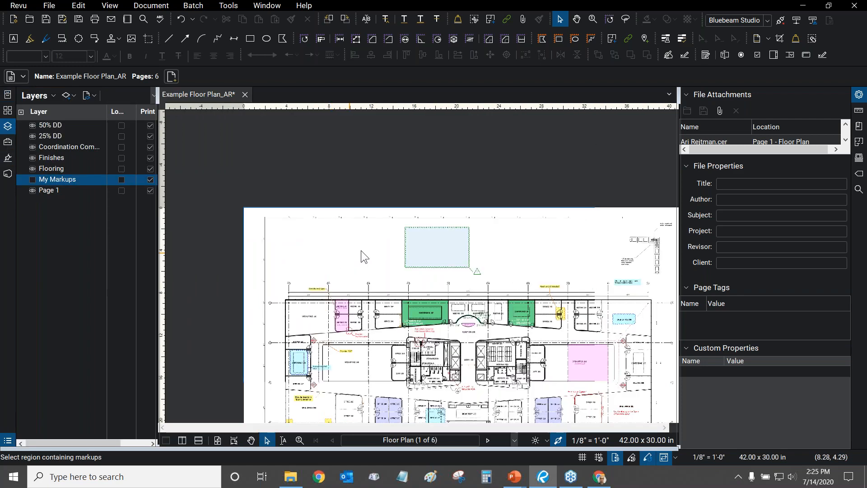
click(33, 180)
click(31, 180)
click(32, 180)
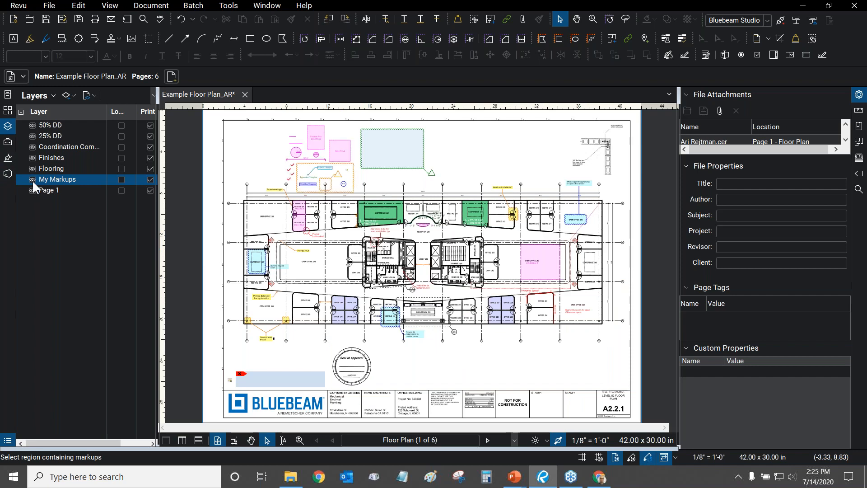
scroll(389, 186, up, 3)
scroll(418, 202, down, 3)
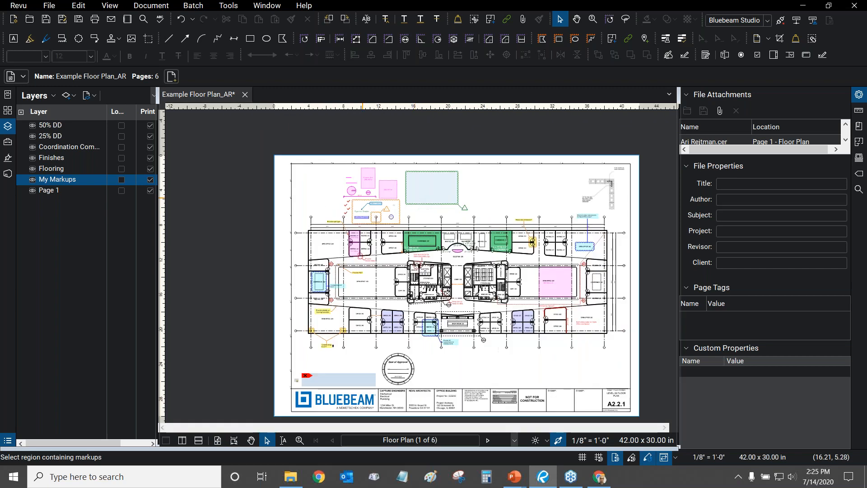
Toggle the 50% DD layer's visibility to examine its markups on the floor plan, leaving the layer shown.
scroll(390, 153, up, 2)
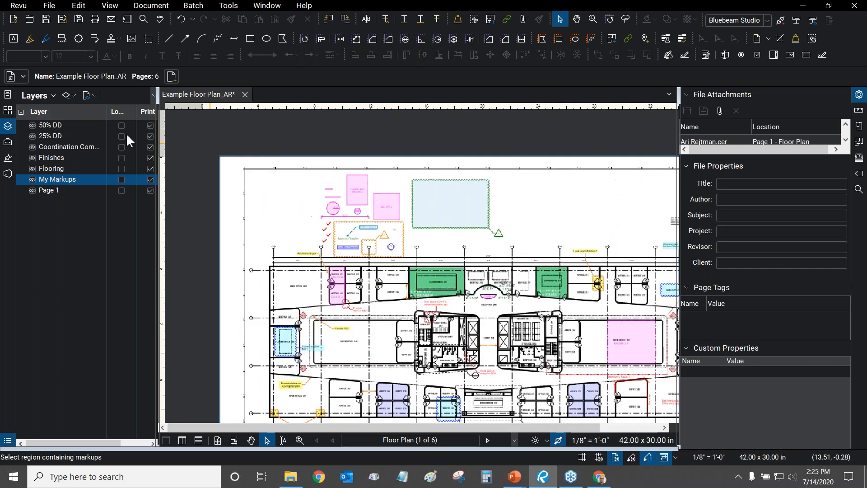
click(35, 125)
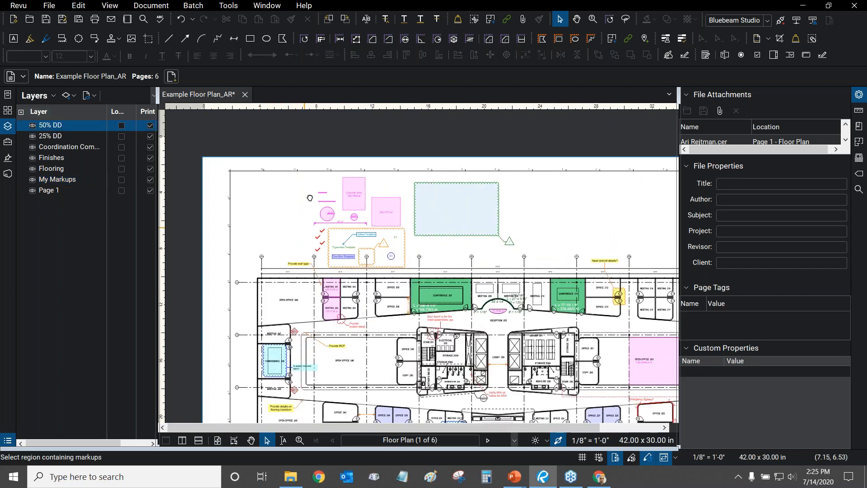
drag(335, 339, 353, 246)
scroll(353, 246, up, 3)
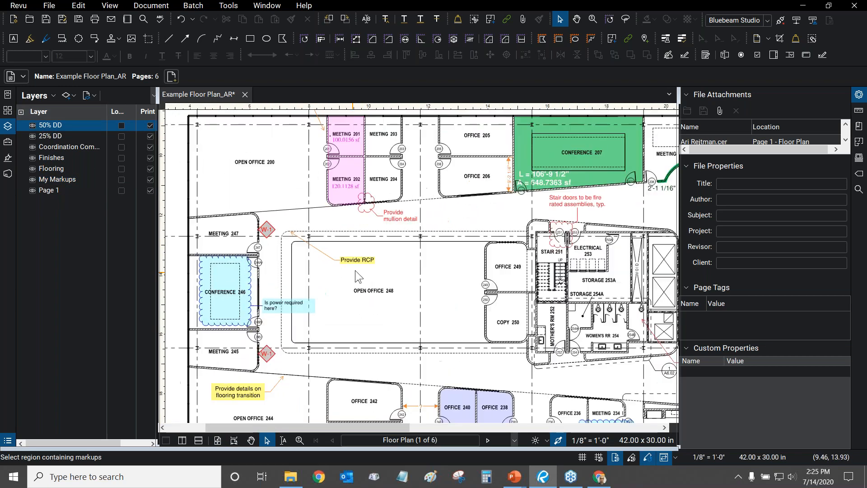
click(32, 127)
click(32, 127)
Add the blue-filled Cloud+ markup to the AR Tools set in the Tool Chest.
drag(451, 216, 305, 309)
scroll(391, 253, up, 1)
drag(472, 146, 368, 229)
scroll(368, 229, up, 1)
scroll(561, 229, down, 1)
click(552, 212)
right_click(547, 159)
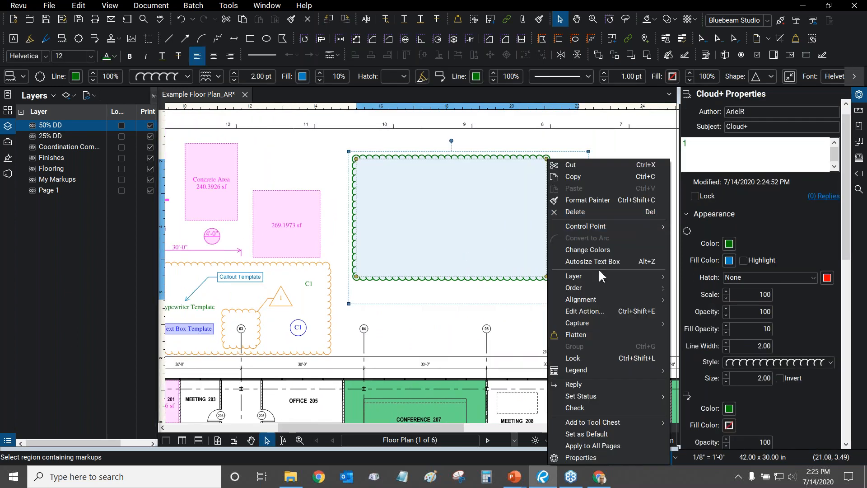
mouse_move(621, 424)
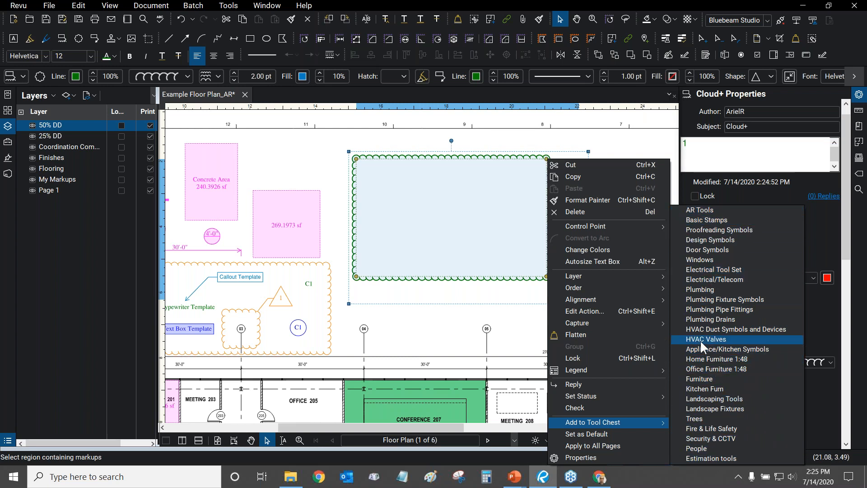
click(722, 209)
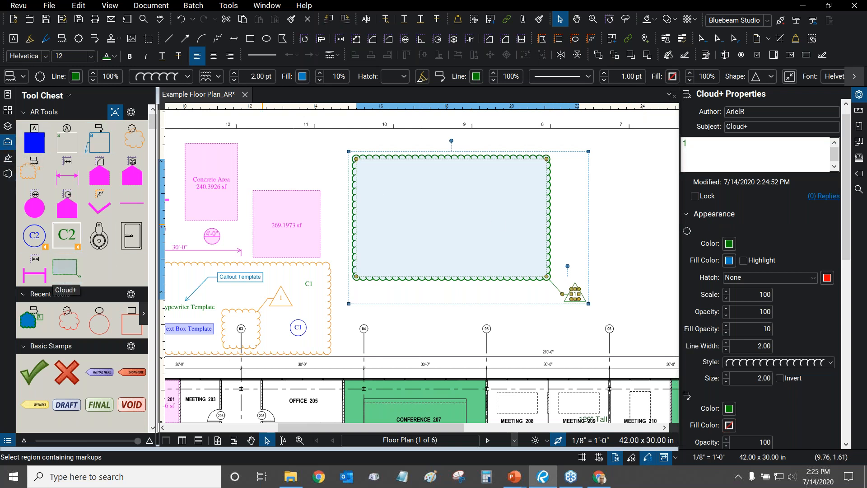
Delete the blue-filled Cloud+ markup from the floor plan and leave nothing selected.
click(601, 211)
drag(601, 211, 435, 227)
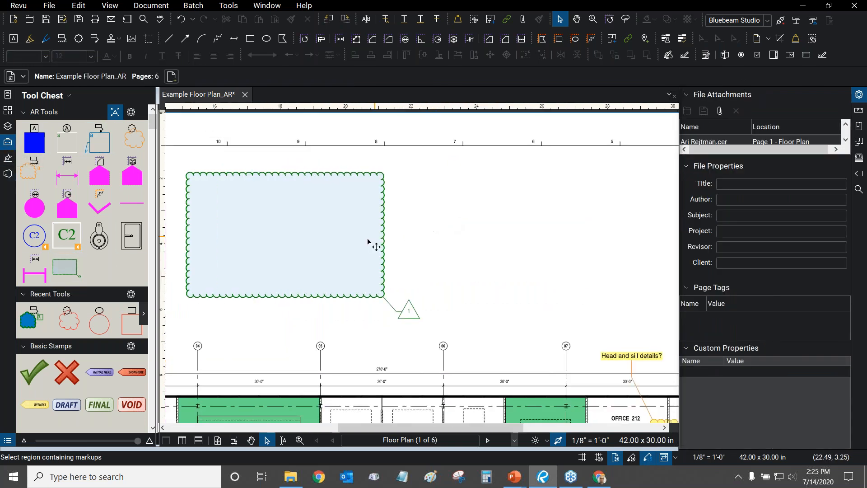
drag(367, 238, 469, 242)
click(486, 235)
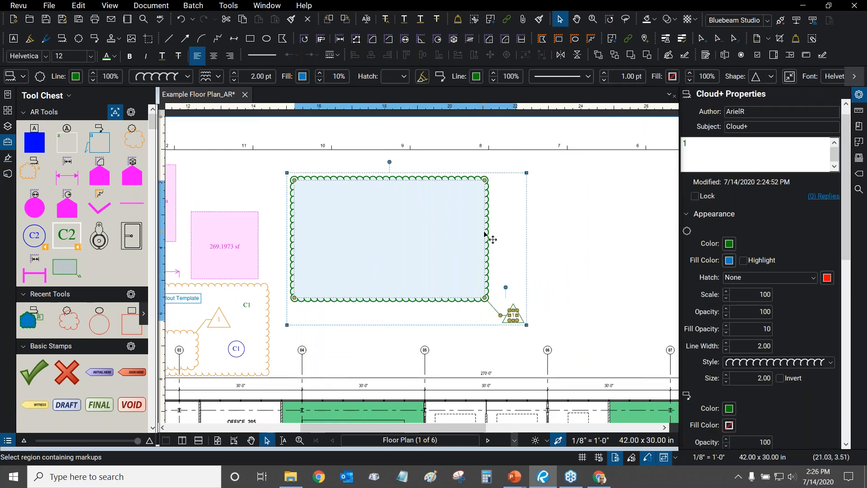
key(Delete)
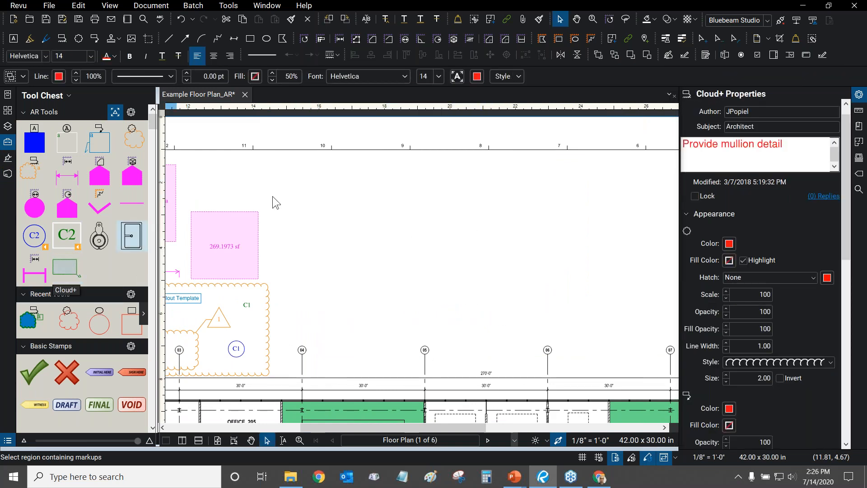
click(321, 192)
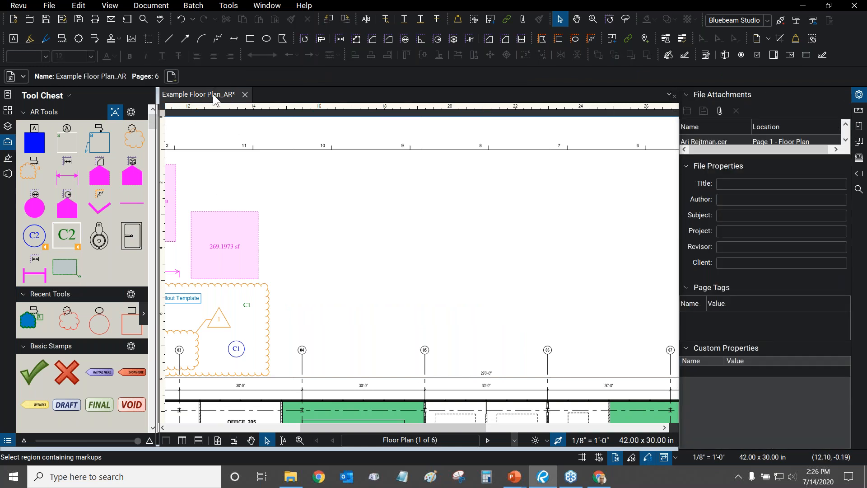
Place the saved Cloud+ tool from the AR Tools set in the blank area above the floor plan.
click(64, 267)
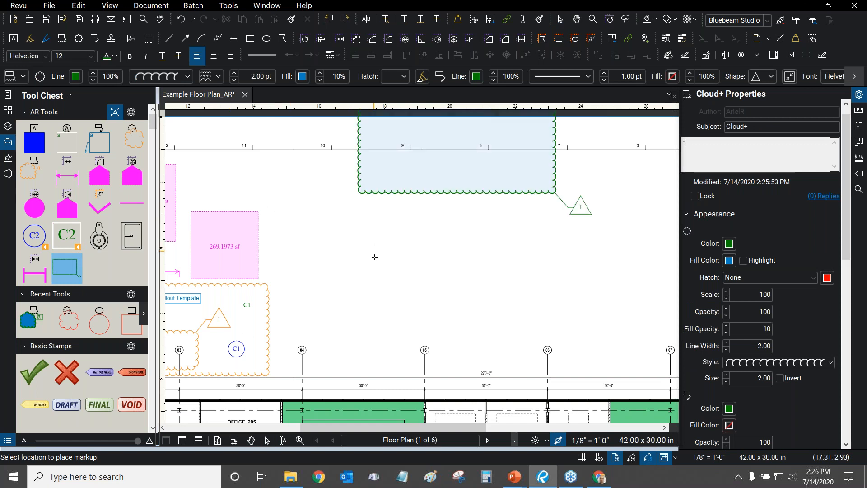
drag(485, 242, 471, 258)
key(Escape)
Reshape the placed Cloud+ markup by moving the cloud's lower-right corner upward so its lower edge slopes.
click(456, 247)
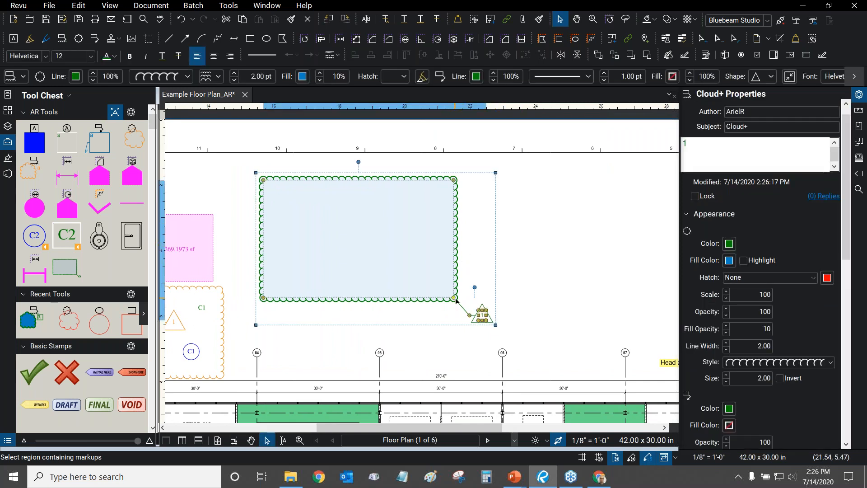
drag(455, 300, 462, 275)
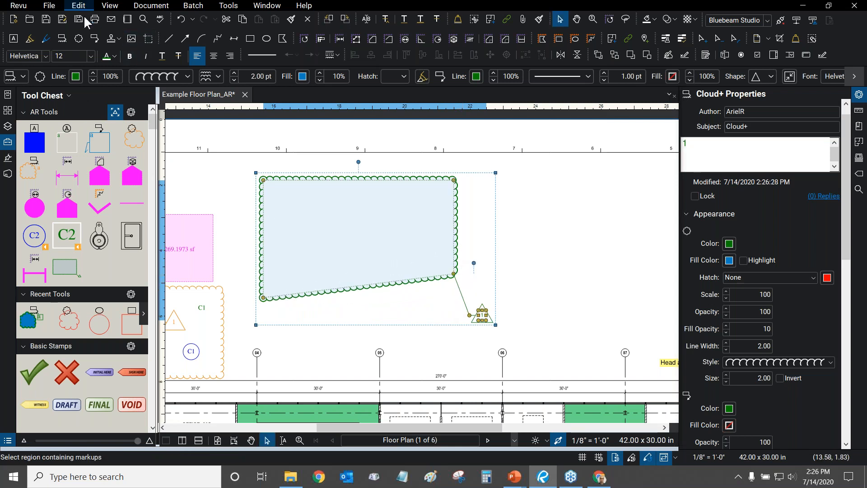
Undo the last reshaping of the green Cloud+ markup so that its lower edge is straight again.
click(632, 459)
drag(264, 299, 261, 322)
scroll(262, 212, up, 2)
scroll(266, 324, up, 1)
scroll(266, 322, up, 2)
scroll(261, 322, down, 3)
key(Escape)
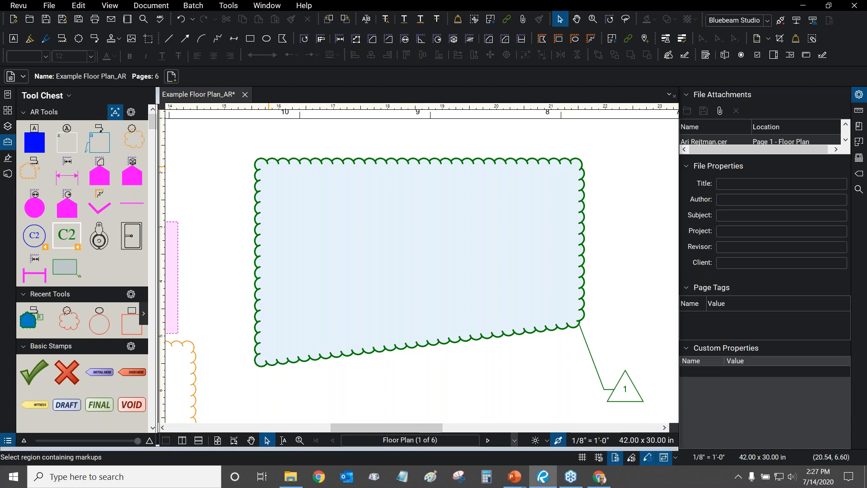
click(84, 7)
click(82, 16)
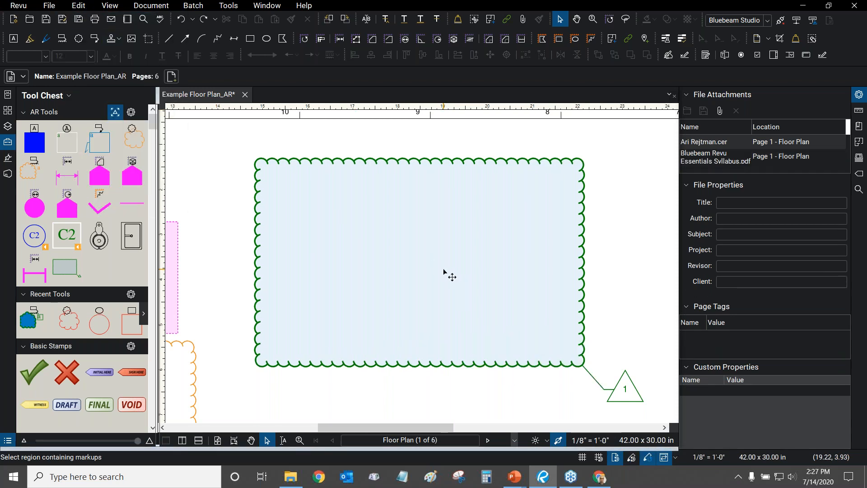
Delete the green Cloud+ markup above the floor plan.
scroll(444, 271, down, 3)
click(453, 239)
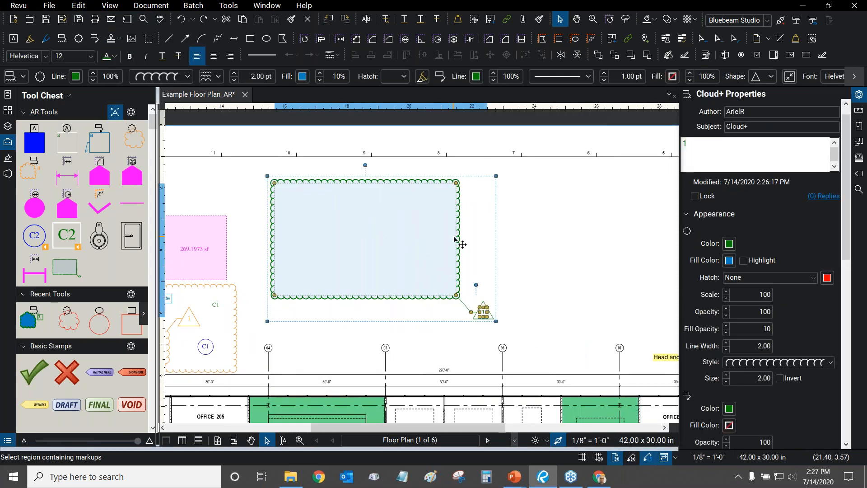
drag(501, 239, 498, 238)
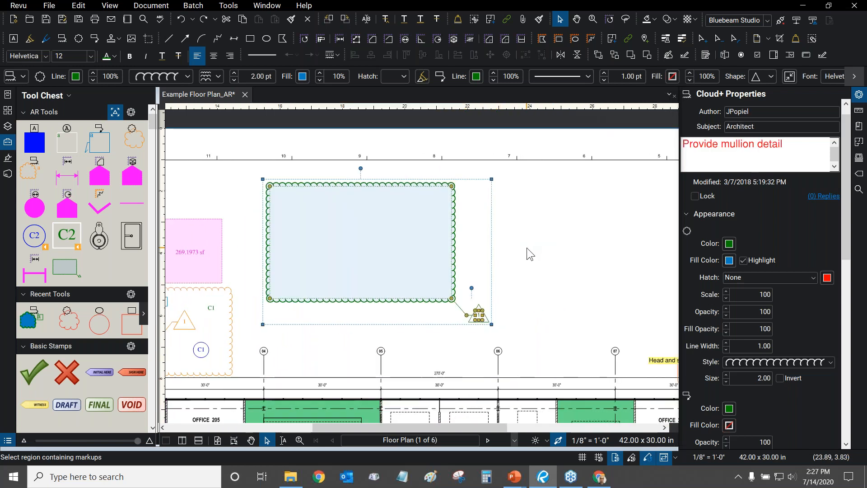
key(Delete)
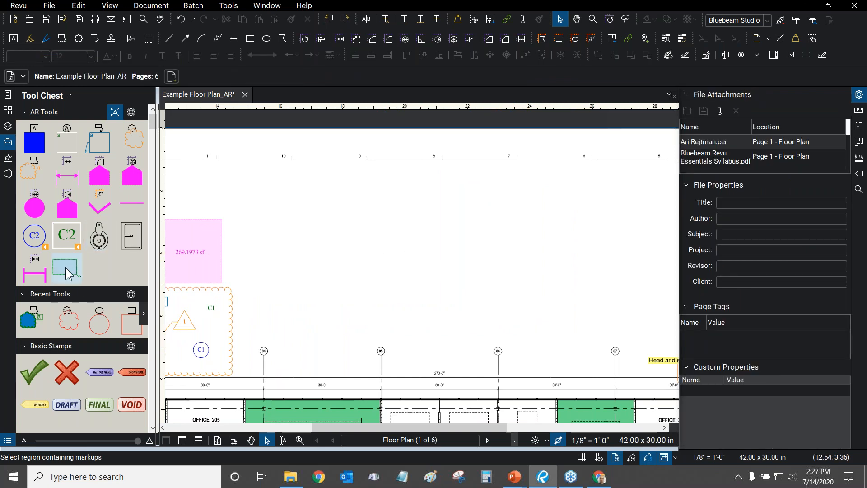
Compare the placement modes of the green Cloud+ tool in AR Tools, leaving it in properties mode.
click(66, 267)
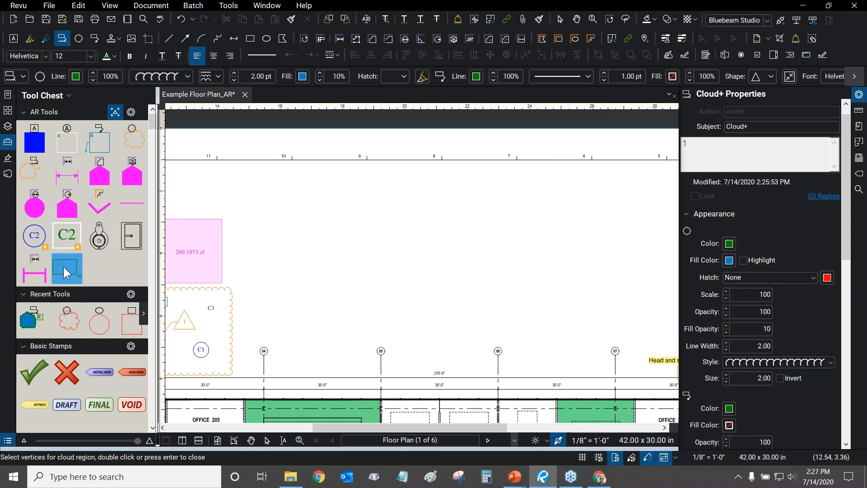
click(64, 266)
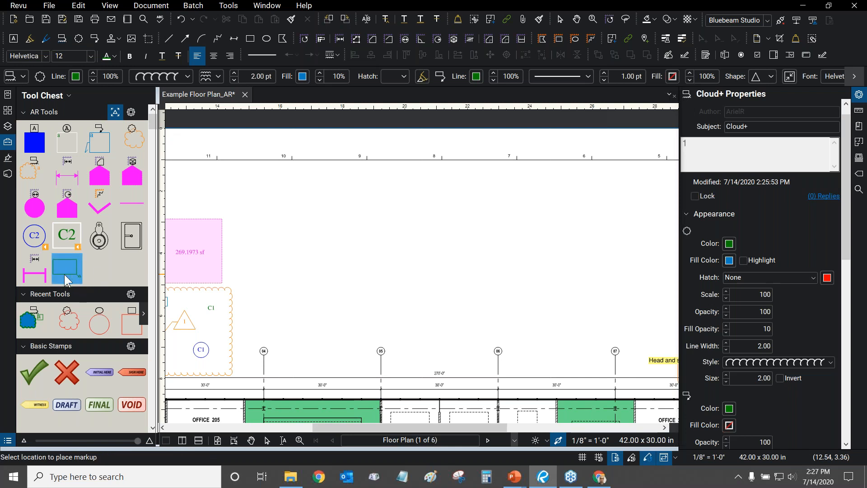
drag(328, 237, 457, 262)
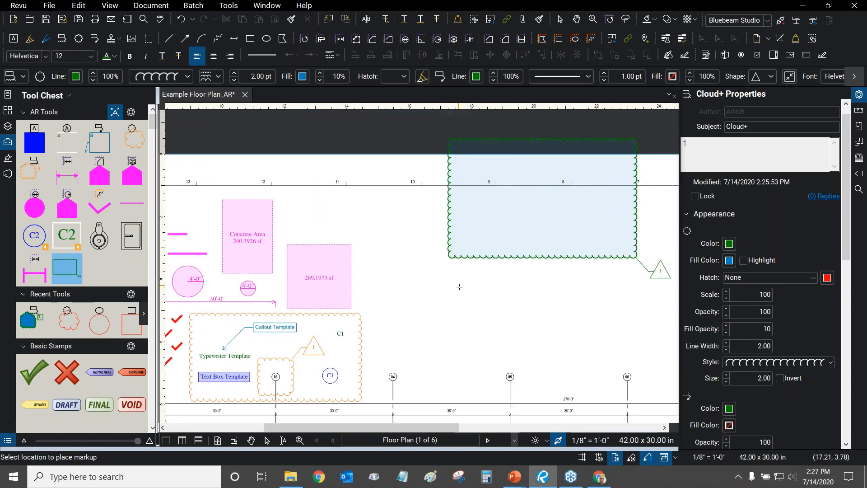
click(64, 269)
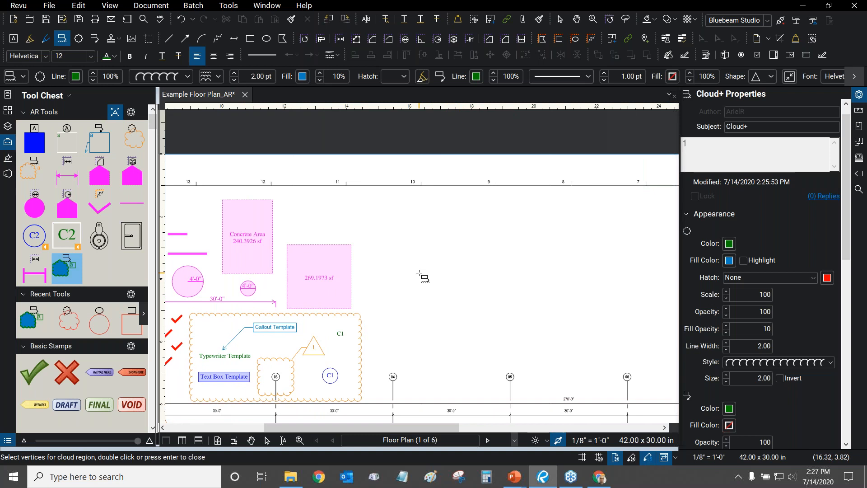
Draw a small rectangular green Cloud+ above the floor plan with its triangular callout reading "different data".
drag(424, 272, 327, 245)
drag(292, 185, 362, 240)
click(388, 257)
text(different data)
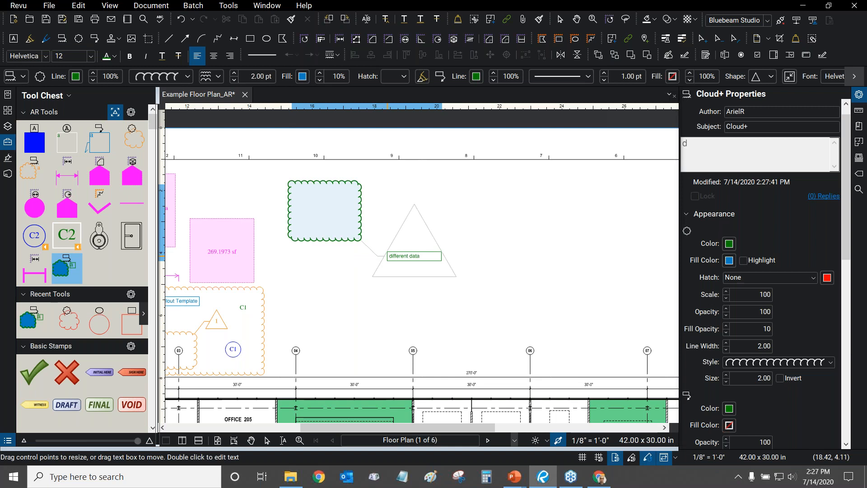
key(Escape)
scroll(433, 242, up, 3)
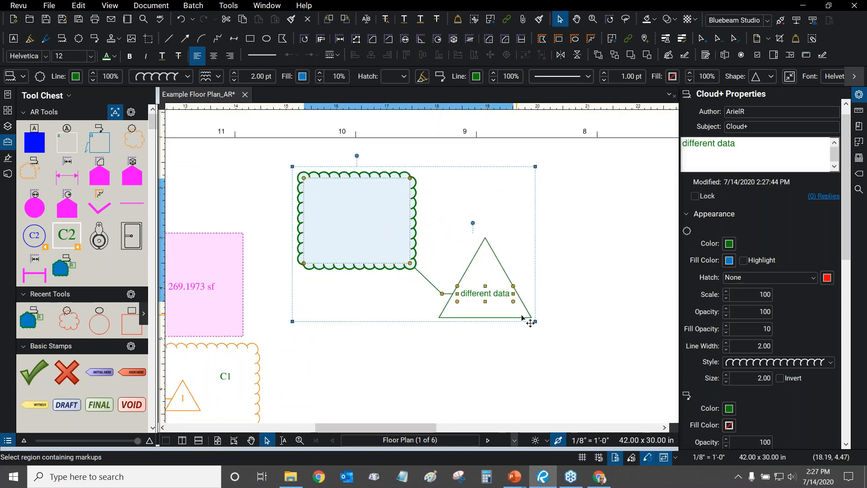
scroll(311, 216, up, 2)
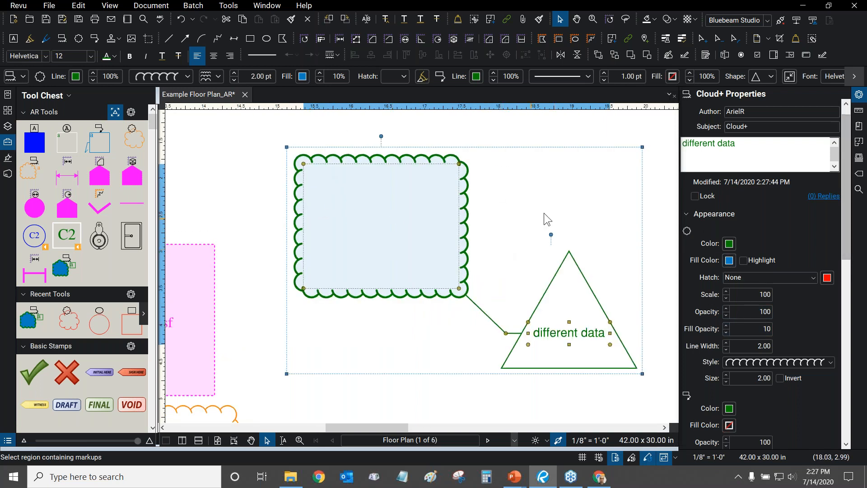
scroll(529, 221, down, 3)
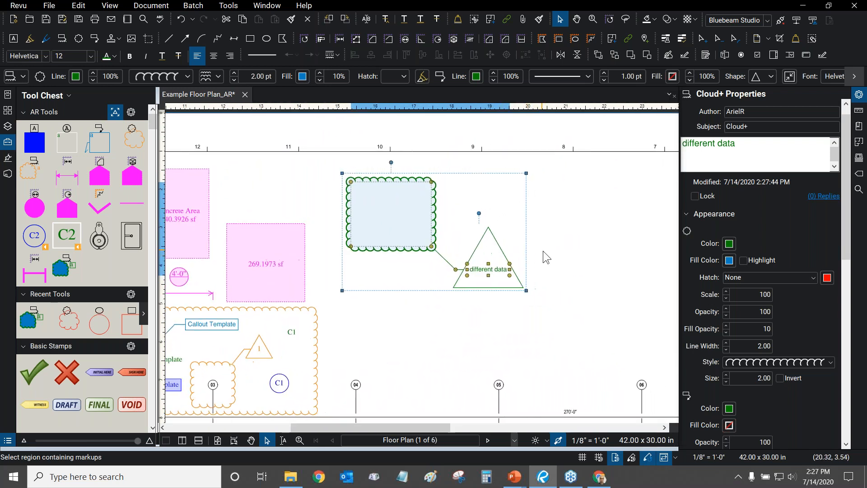
Replace the text in the green Cloud+ callout triangle with "1".
double_click(489, 271)
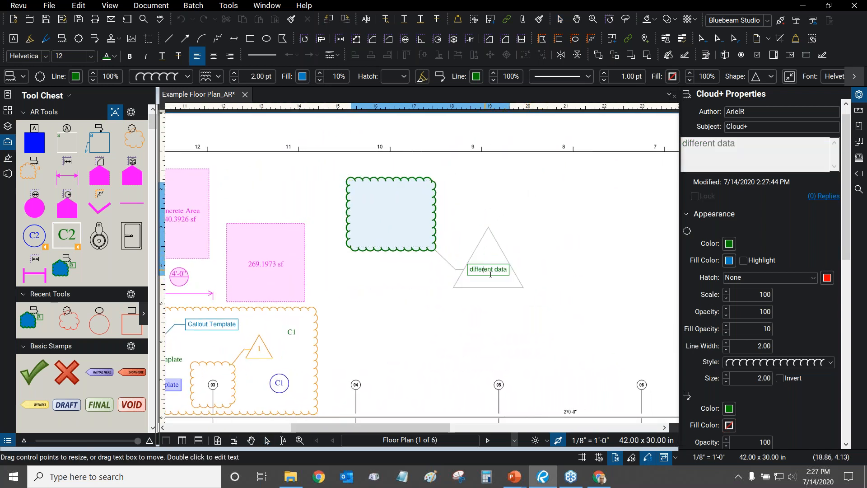
key(ctrl+a)
text(1)
key(Escape)
scroll(447, 268, up, 1)
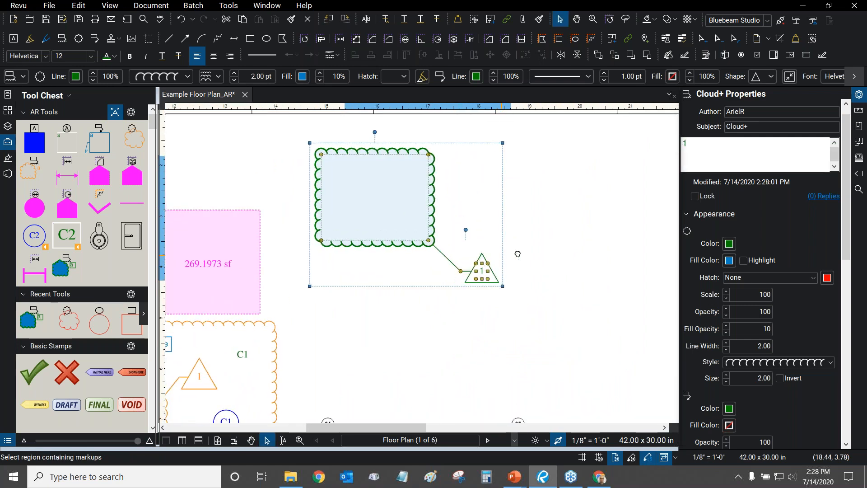
scroll(523, 253, down, 2)
scroll(530, 270, up, 2)
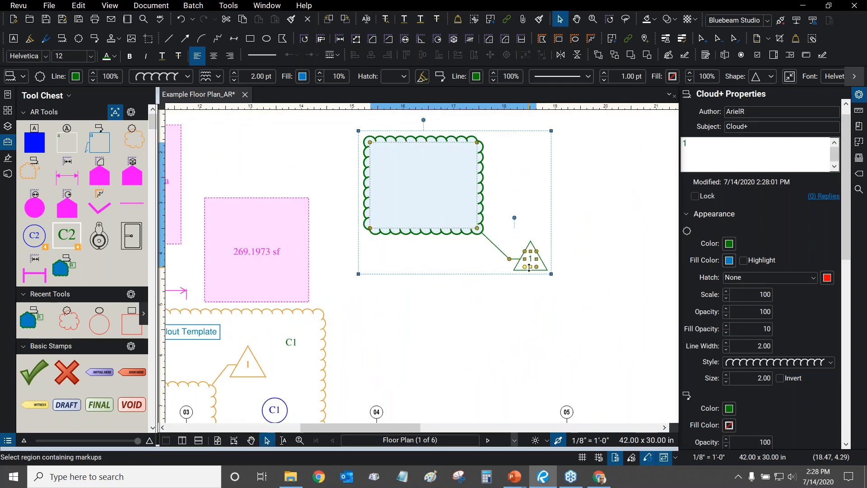
Delete the small green Cloud+ with its triangular callout.
scroll(530, 271, down, 2)
drag(534, 271, 483, 278)
key(Delete)
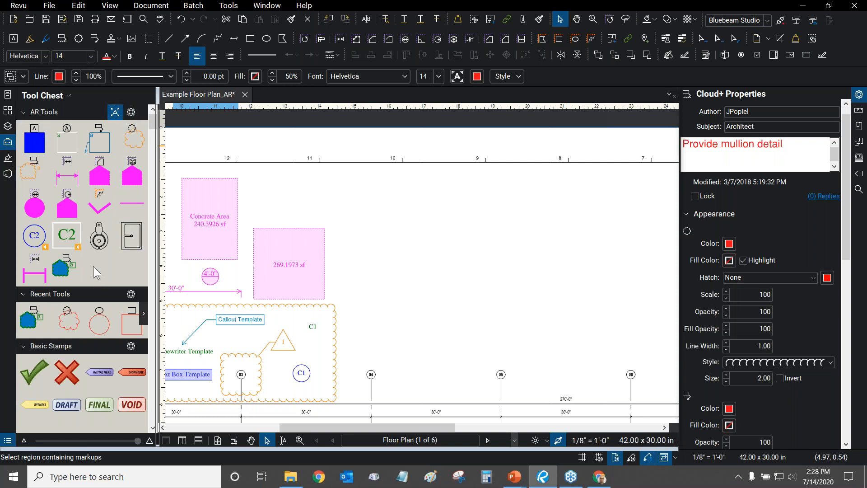
Switch the AR Tools to drawing mode and preview placing the Text Box Template on the plan without keeping it.
click(39, 143)
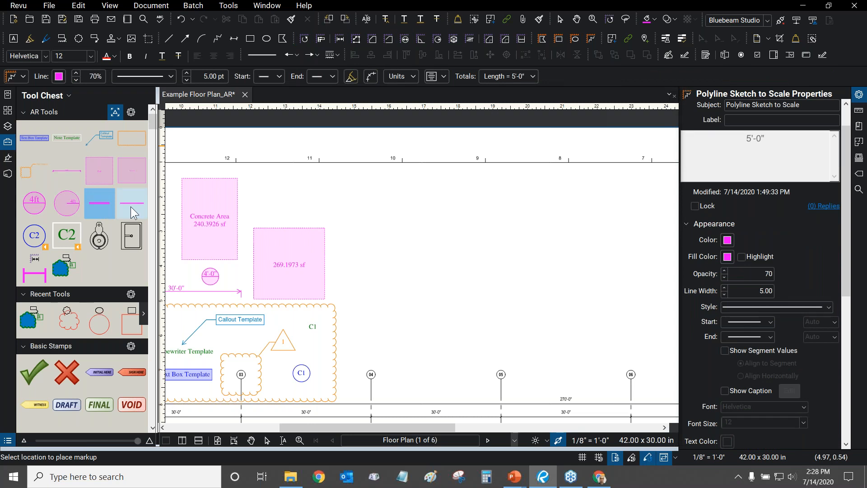
click(36, 273)
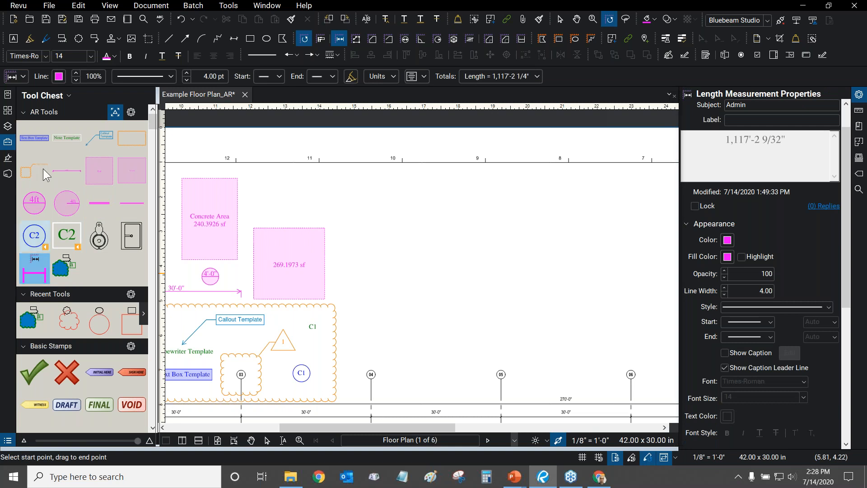
click(29, 139)
mouse_move(355, 207)
mouse_down()
mouse_move(416, 175)
mouse_move(507, 160)
mouse_up()
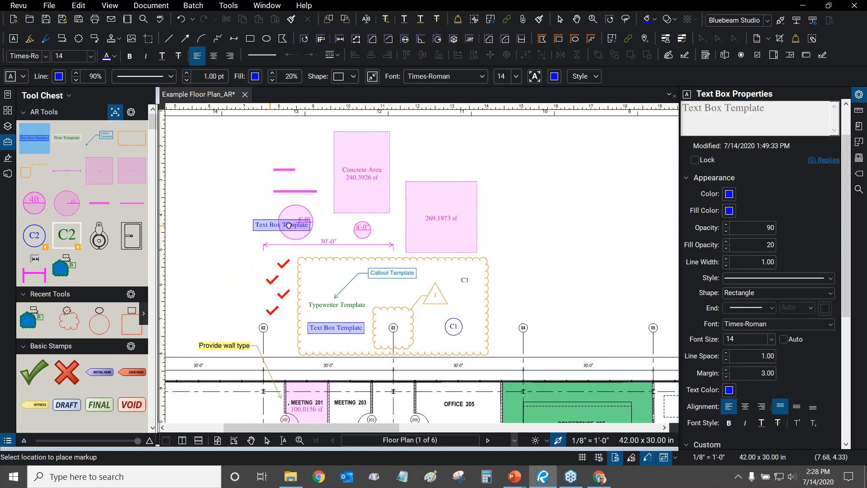
drag(253, 222, 345, 226)
key(Escape)
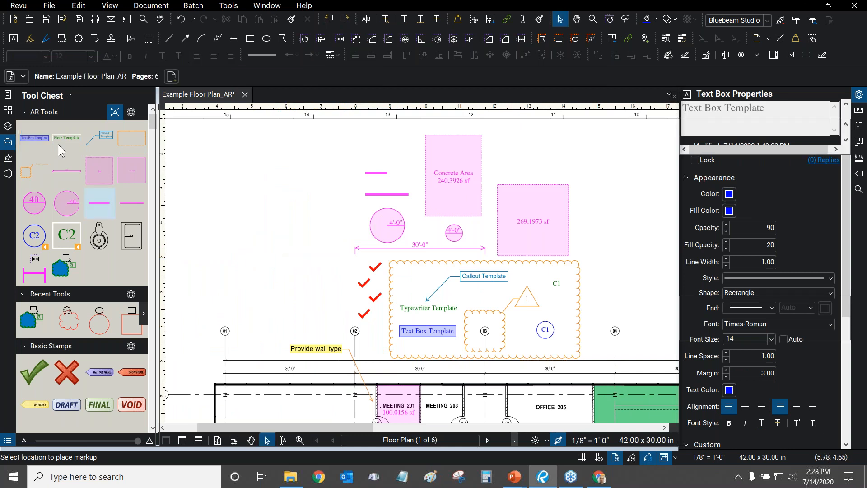
Switch the Text Box tool in AR Tools to properties mode and try to add a text box above the floor plan.
double_click(45, 143)
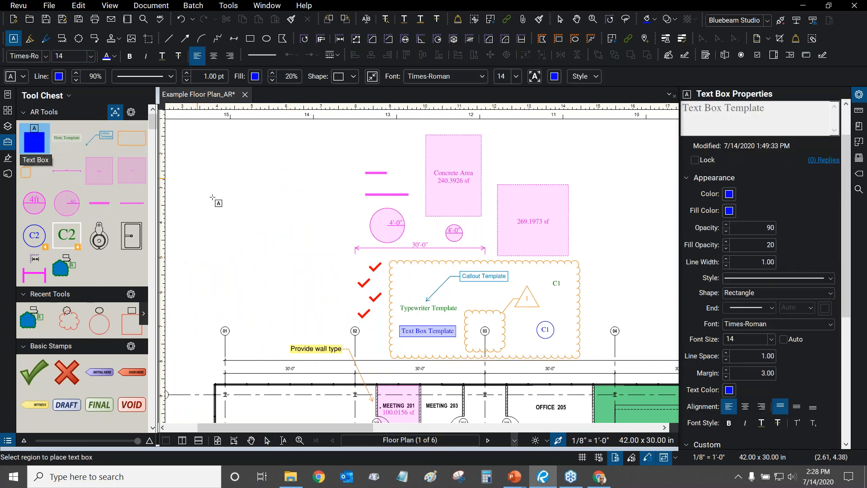
scroll(253, 256, up, 1)
click(252, 255)
text(Similar pro)
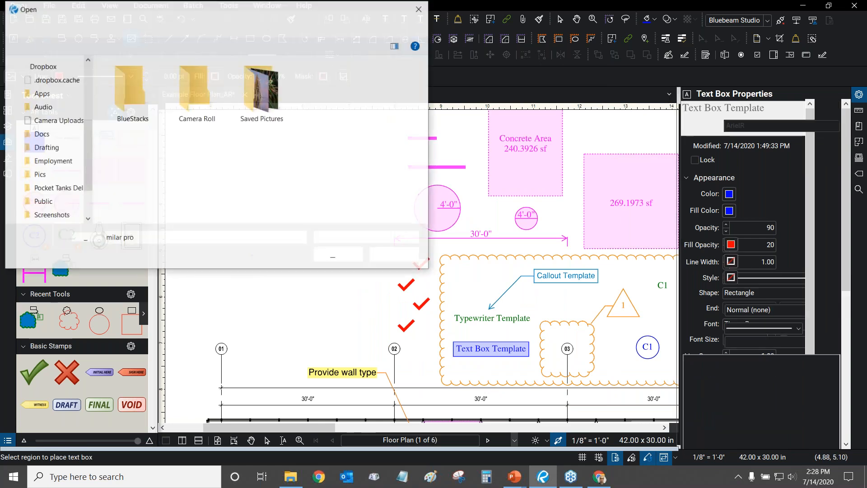
click(405, 261)
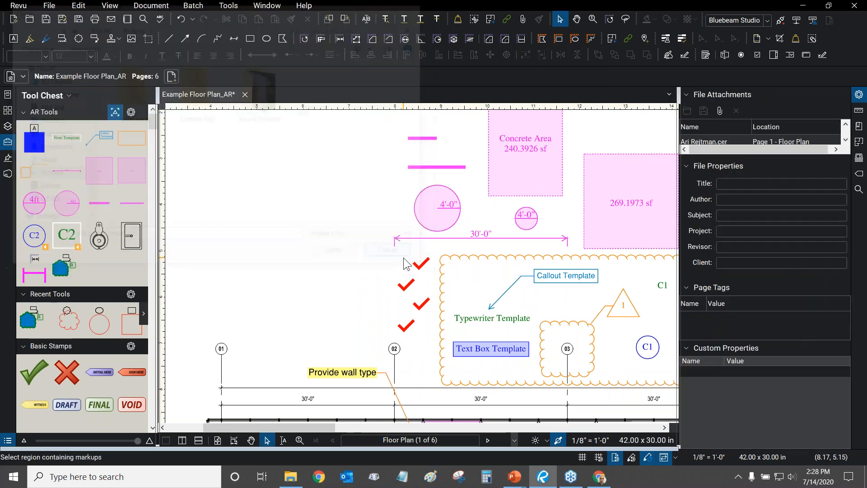
Draw a blue text box reading "different data" to the left of the 30'-0" dimension with the Text Box tool.
click(40, 137)
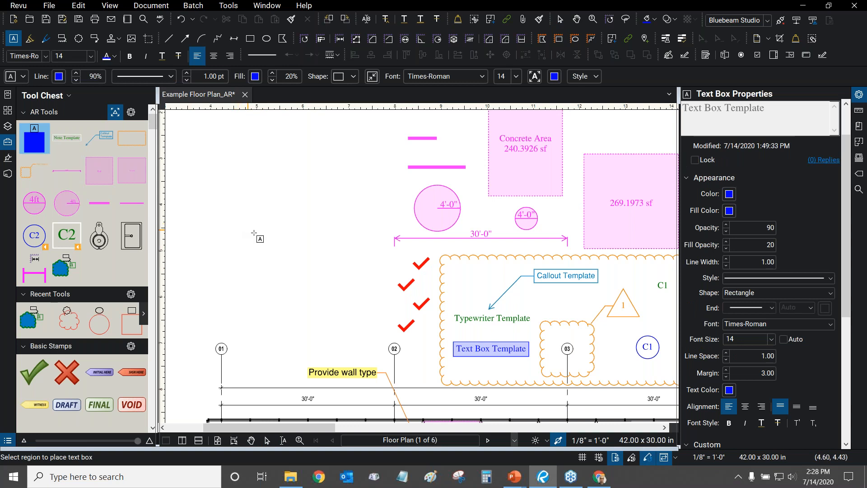
drag(257, 233, 342, 265)
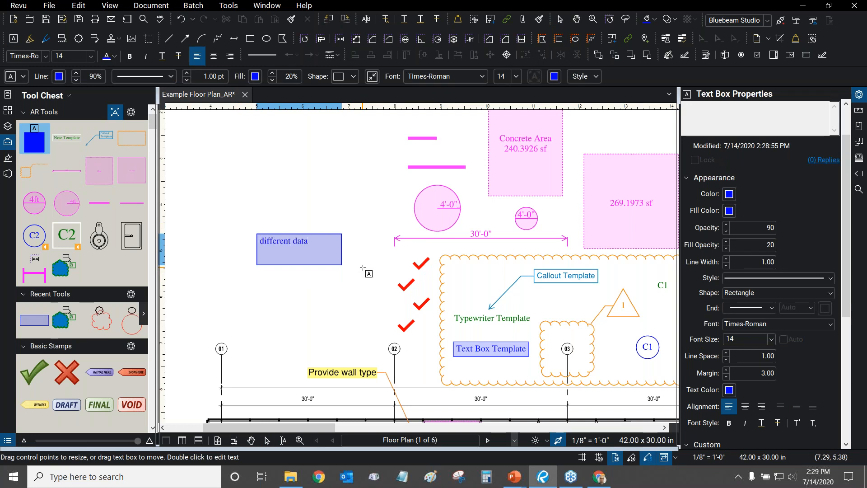
key(Escape)
scroll(497, 351, up, 2)
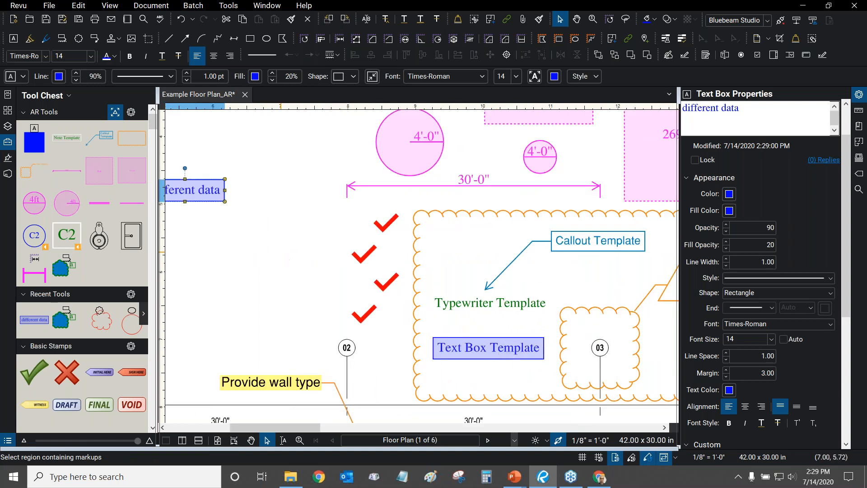
Move the "different data" text box beside the red check marks, above the "Provide wall type" note.
scroll(281, 259, left, 2)
mouse_move(257, 187)
mouse_down()
mouse_move(364, 289)
mouse_move(362, 298)
mouse_up()
scroll(467, 354, up, 1)
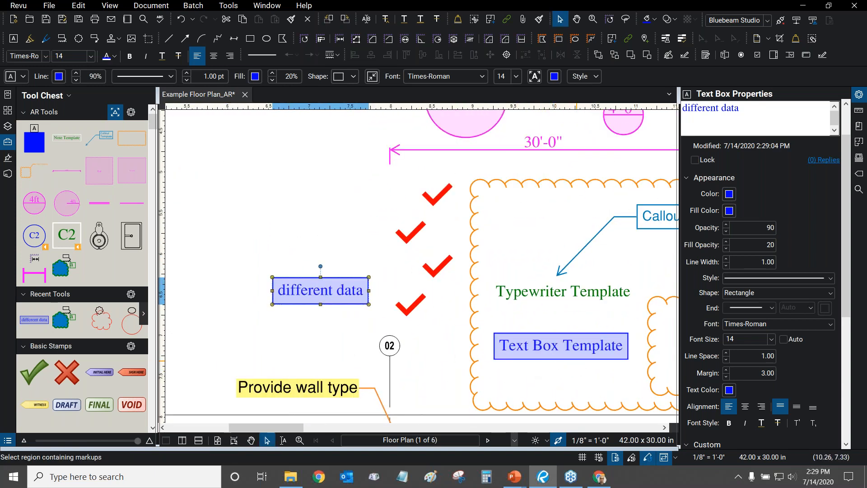
scroll(276, 258, down, 2)
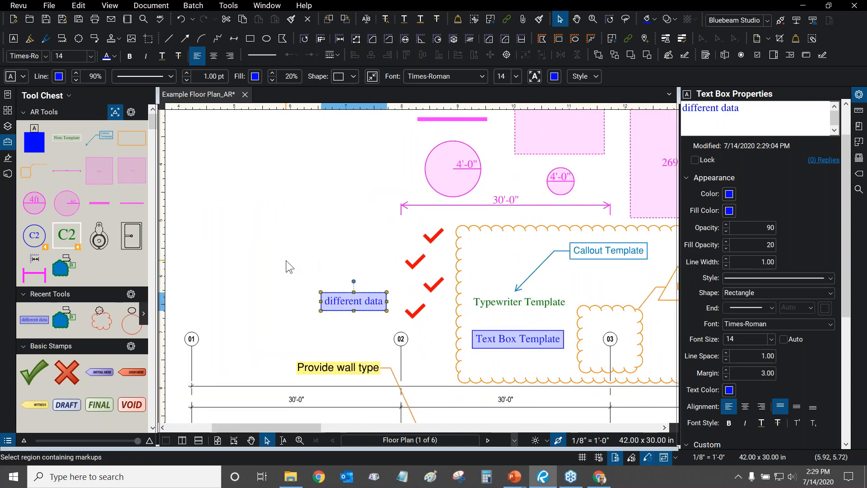
Delete the "different data" text box from the plan.
key(Delete)
scroll(308, 277, down, 2)
drag(267, 300, 288, 268)
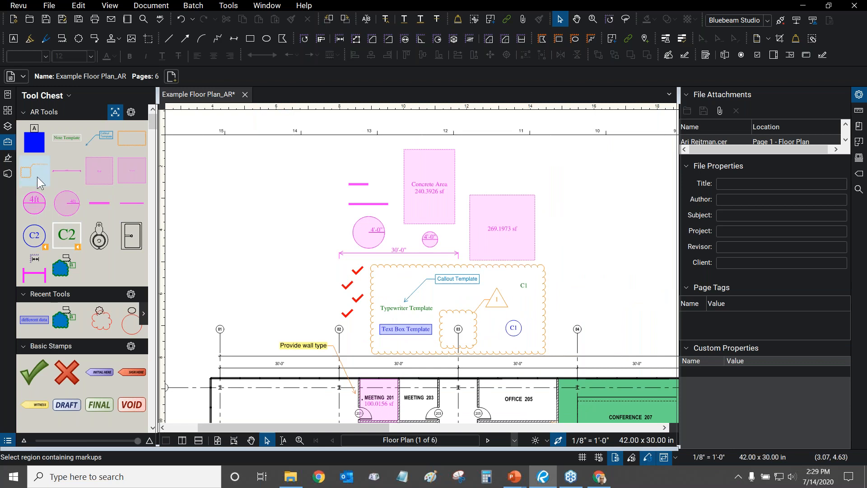
Switch the typewriter, callout, cloud, Cloud+, length, area, volume, circular measurement and Polyline Sketch to Scale tools in AR Tools to properties mode.
click(67, 145)
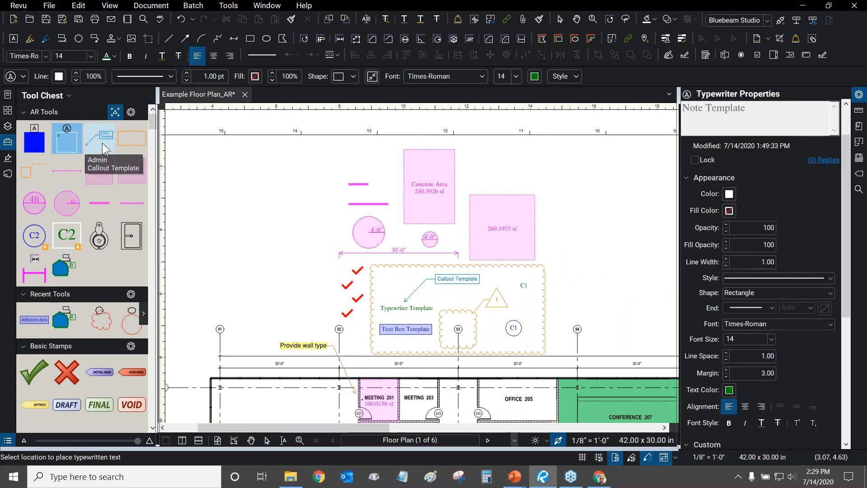
click(102, 143)
click(133, 142)
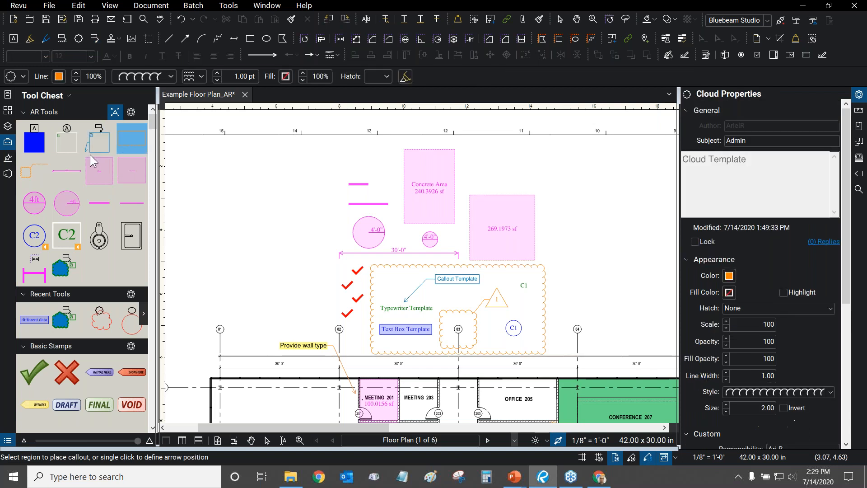
click(37, 174)
click(66, 173)
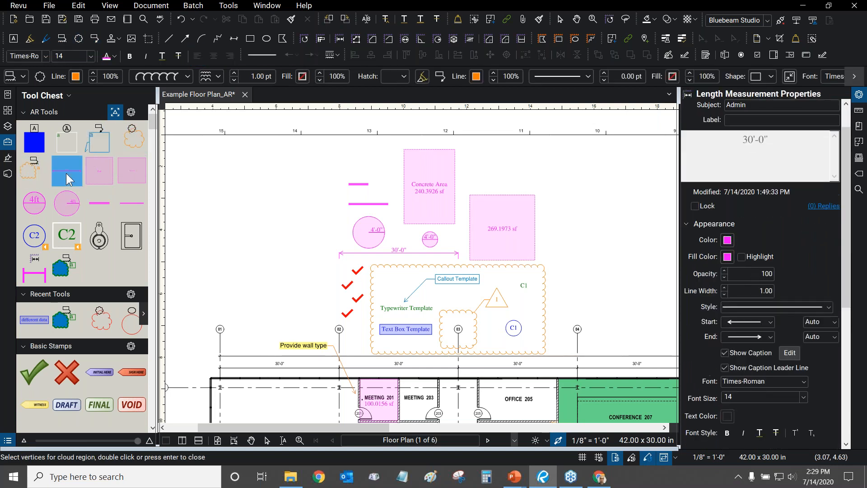
click(99, 172)
click(137, 174)
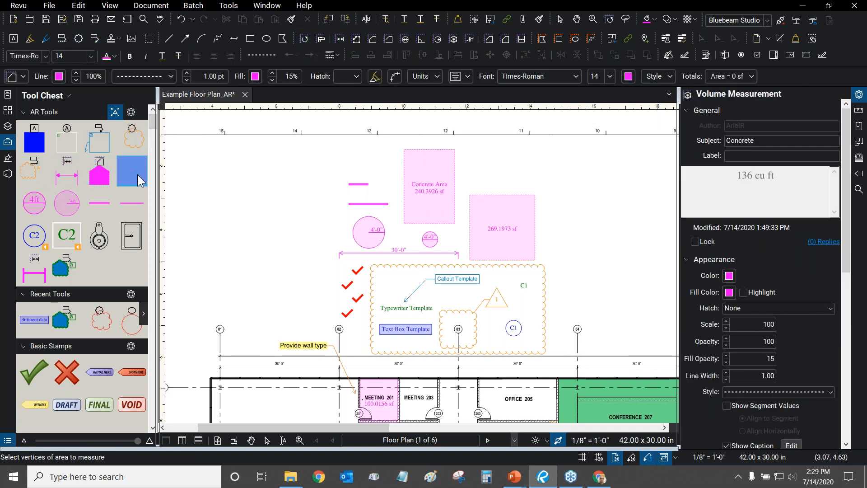
click(30, 204)
click(77, 208)
click(105, 210)
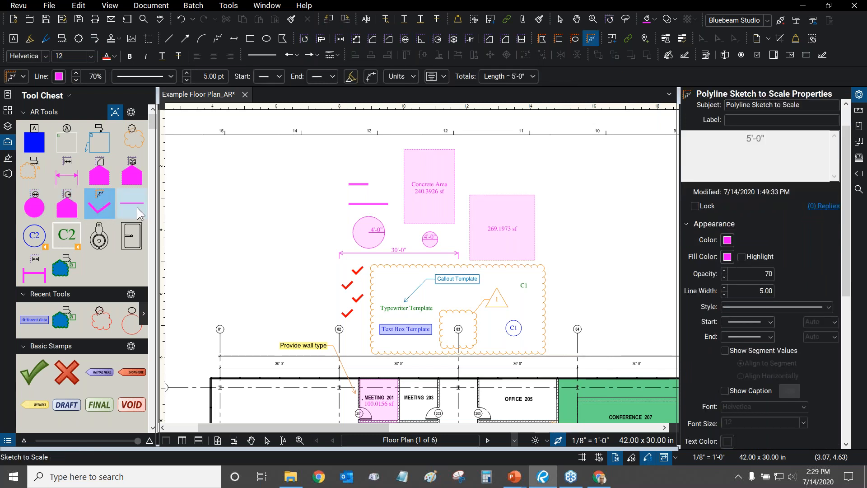
Try the straight 10'-0" Polyline Sketch to Scale tool without placing it, and save the AR Tools set.
click(135, 207)
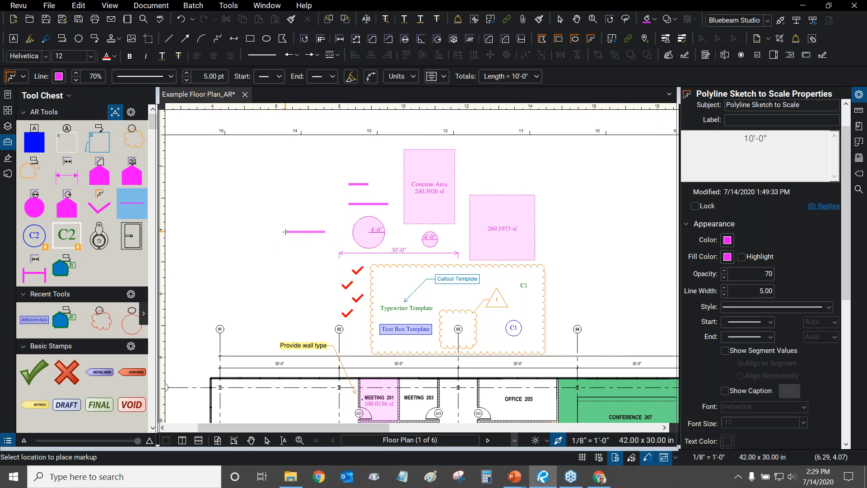
key(Escape)
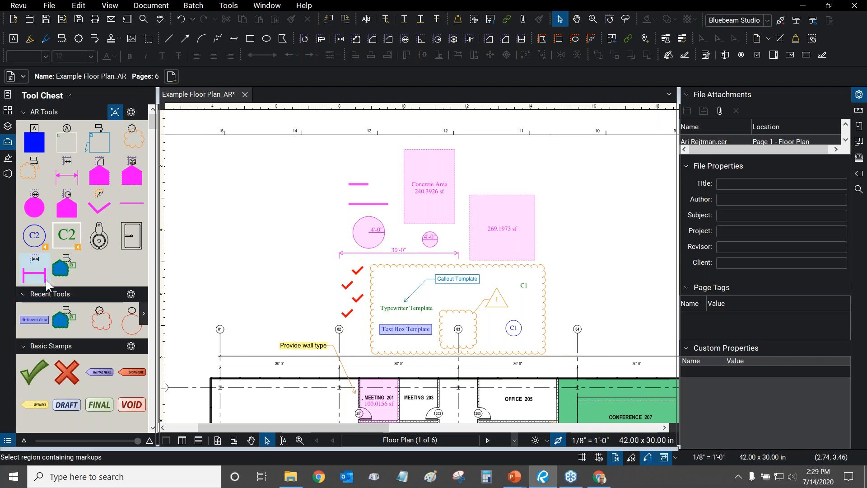
click(132, 113)
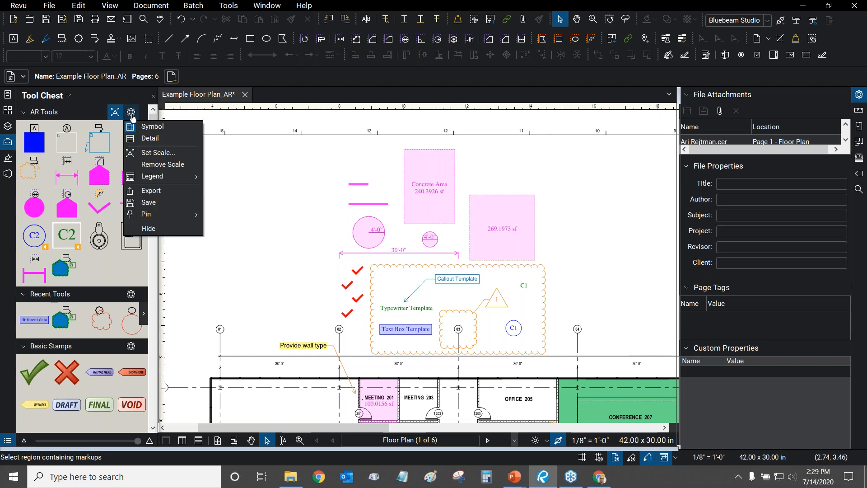
click(149, 203)
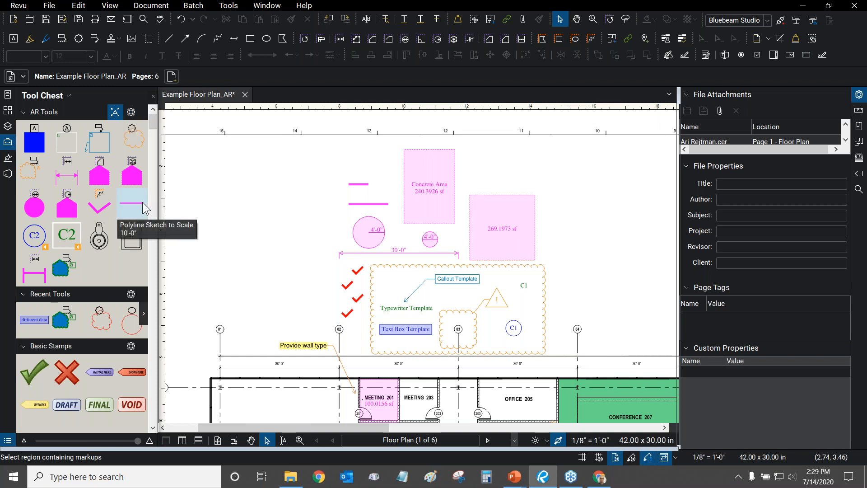
View the export options for saving AR Tools as a Bluebeam Tool Set file, and leave without exporting.
click(131, 114)
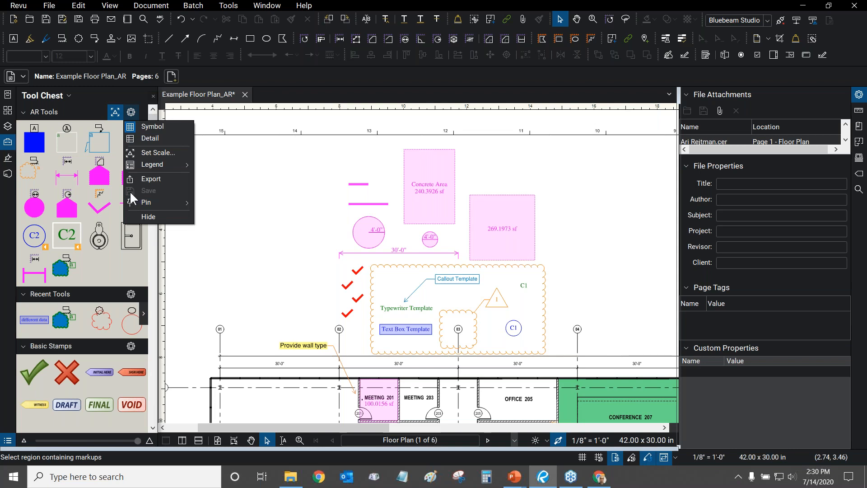
click(153, 176)
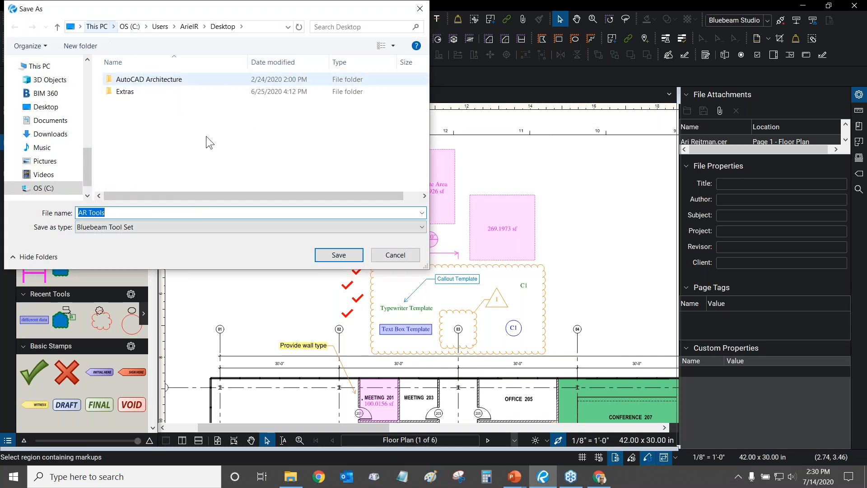
click(402, 260)
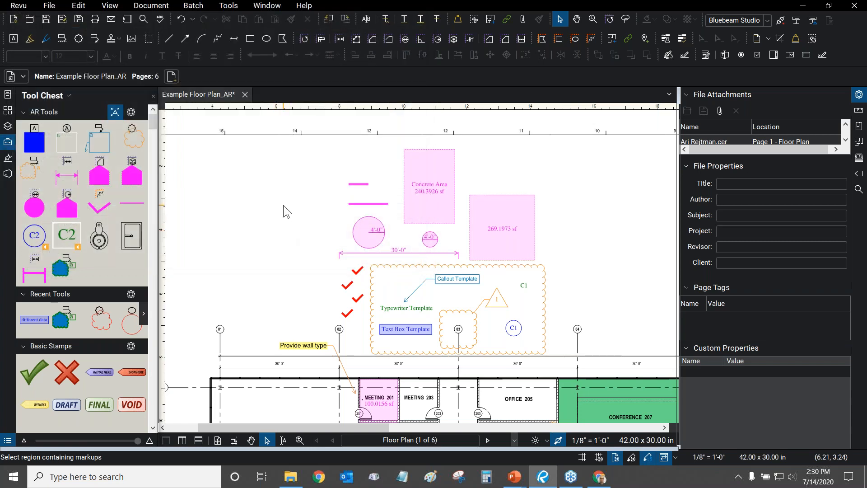
Open the Manage Tool Sets dialog and toggle the display of the AR Tools set off and on again.
scroll(283, 205, left, 3)
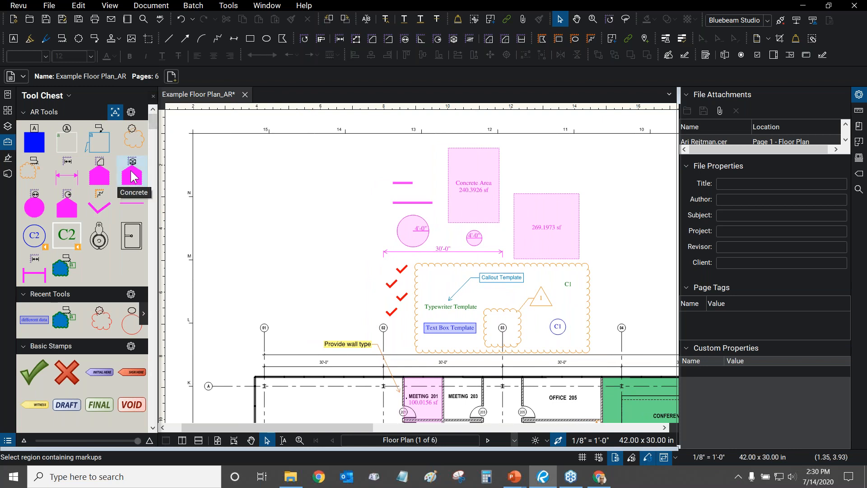
click(131, 113)
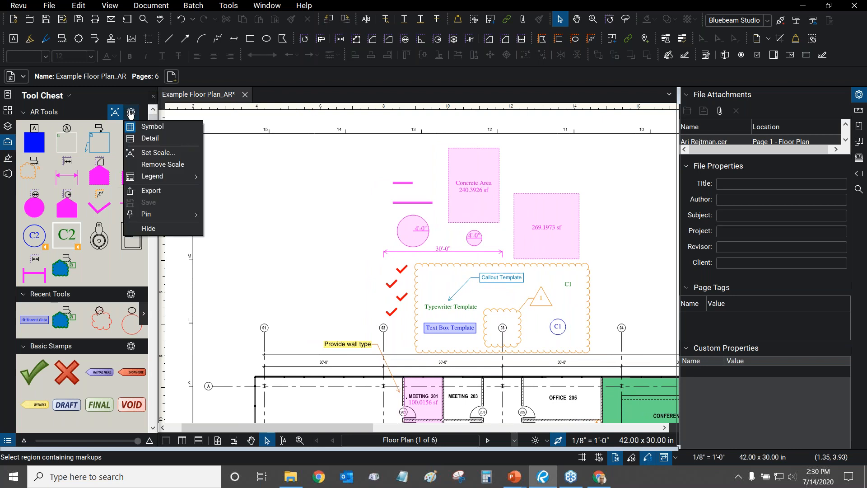
click(100, 100)
click(51, 98)
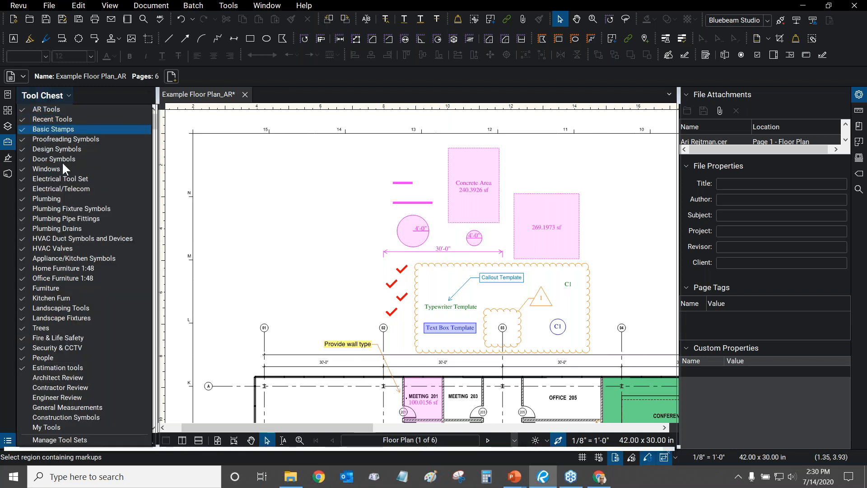
click(71, 441)
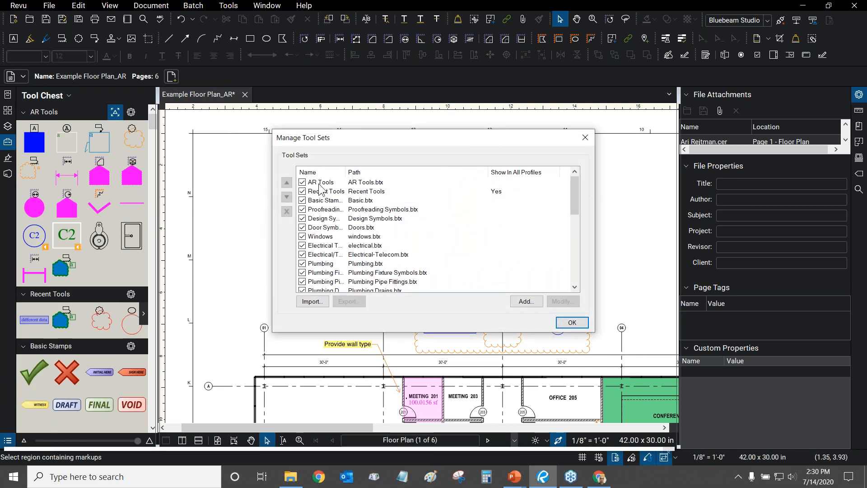
click(302, 183)
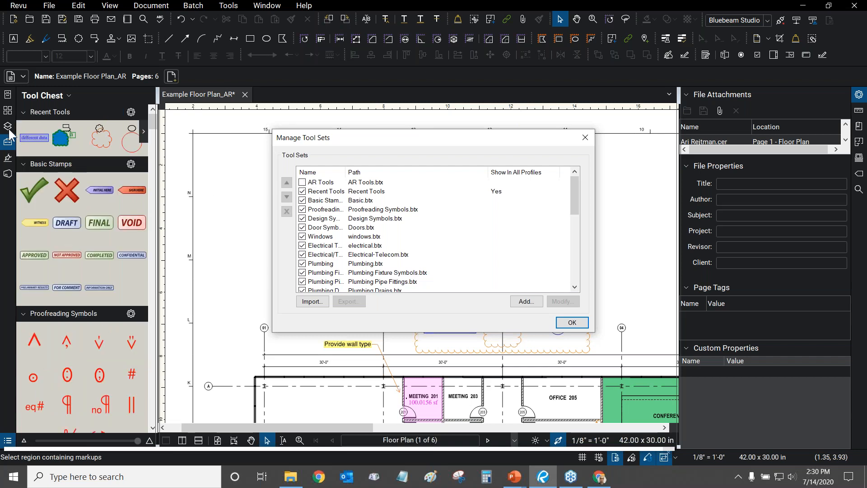
click(302, 183)
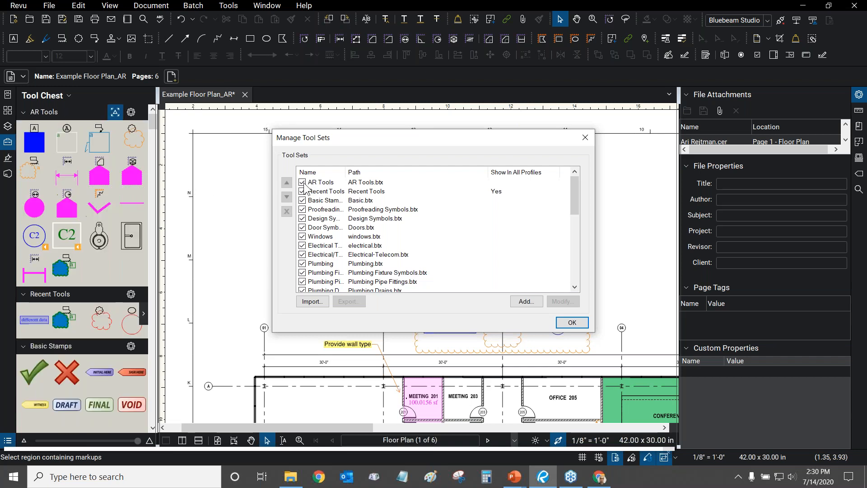
Move the My Tools set up three places in the tool set order and return it to the end of the list.
drag(574, 188, 577, 256)
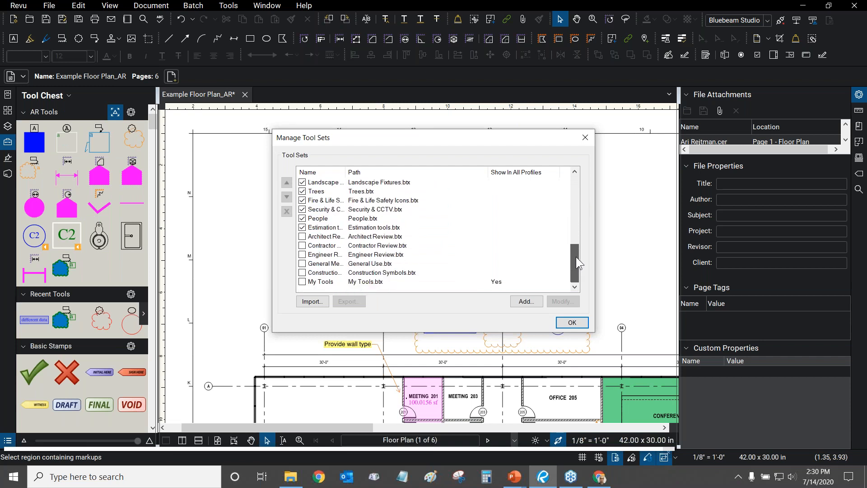
click(319, 282)
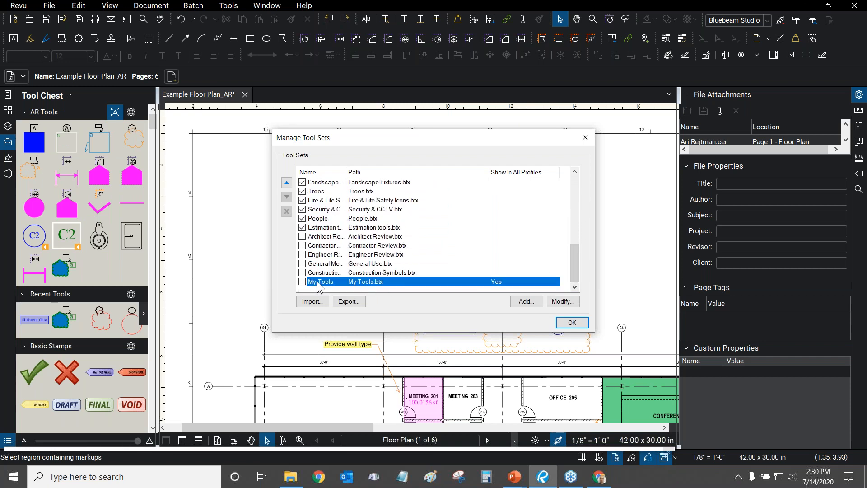
click(285, 183)
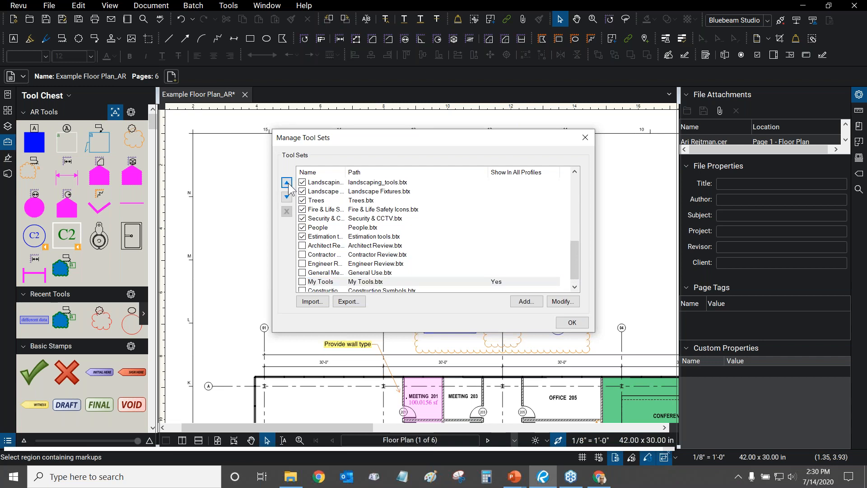
click(286, 183)
click(285, 183)
click(288, 199)
click(288, 199)
click(289, 199)
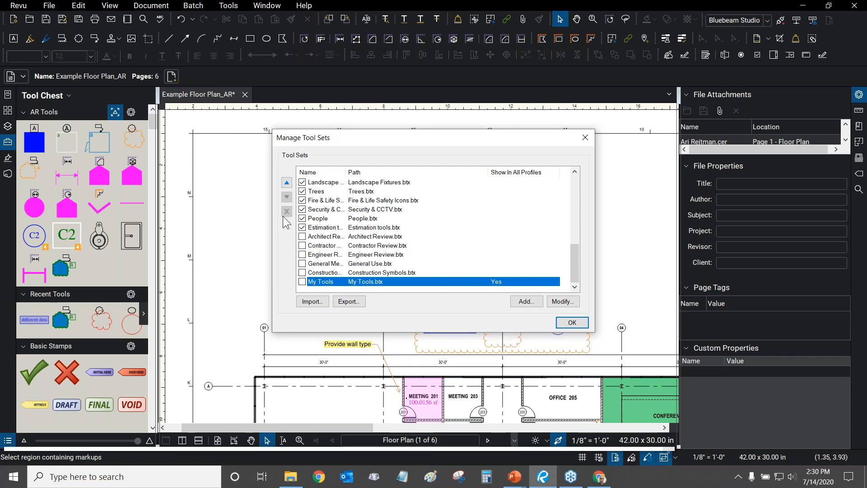
Select the People and Security & CCTV tool sets, and view the tool set import dialog without importing a file.
click(318, 220)
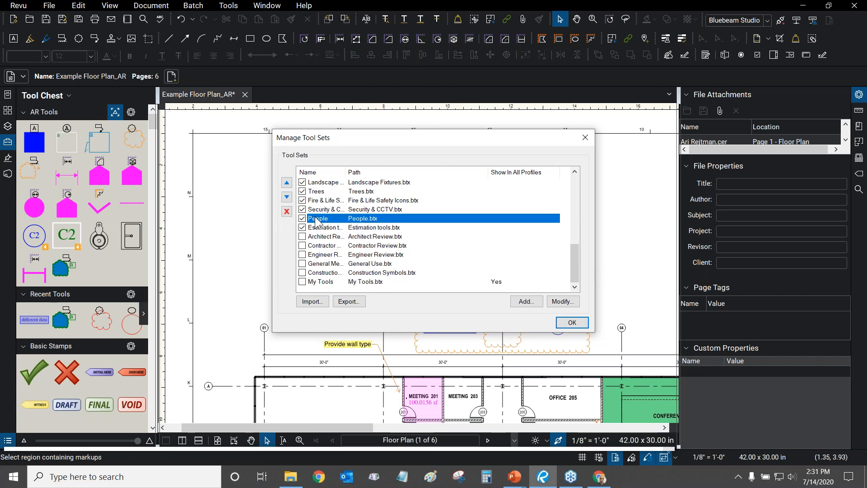
click(321, 210)
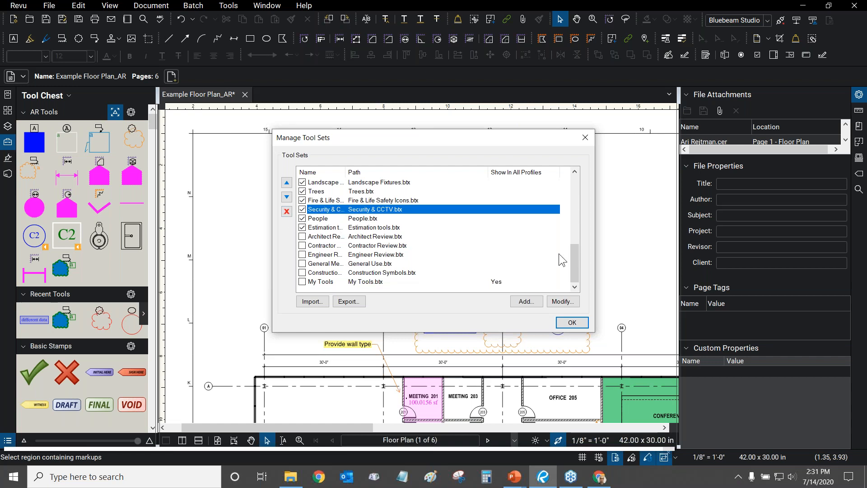
drag(574, 261, 581, 190)
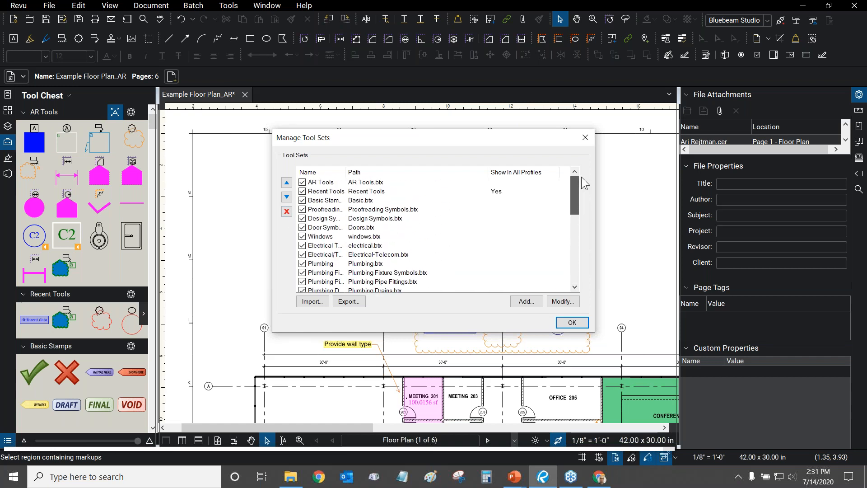
click(316, 304)
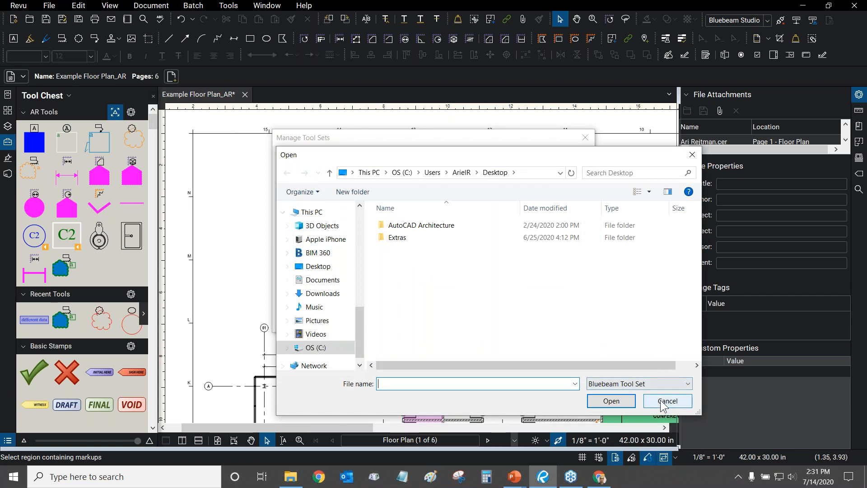
click(660, 401)
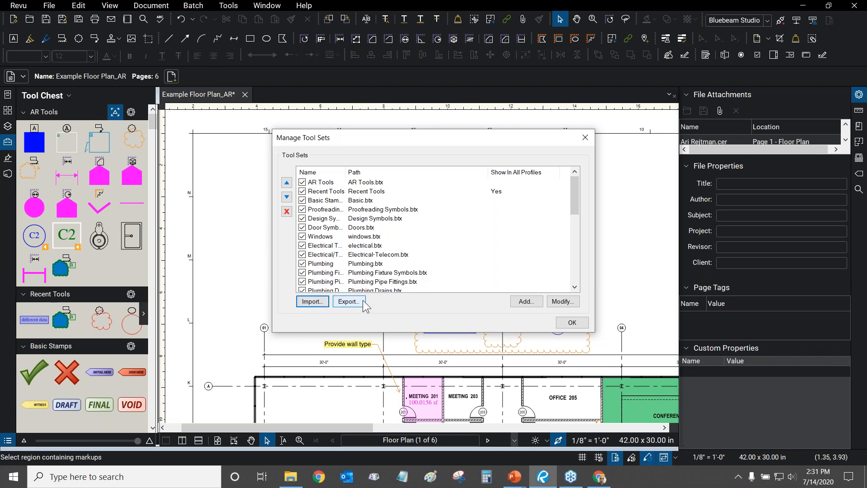
Review the options for adding a new tool set without creating one, and close the tool set manager.
click(527, 301)
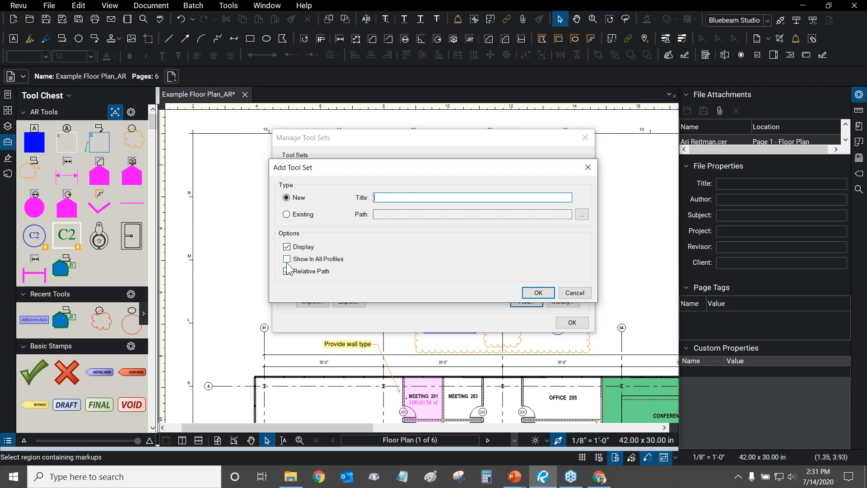
click(578, 293)
click(578, 326)
Switch the interface profile to AR Profile.
click(28, 6)
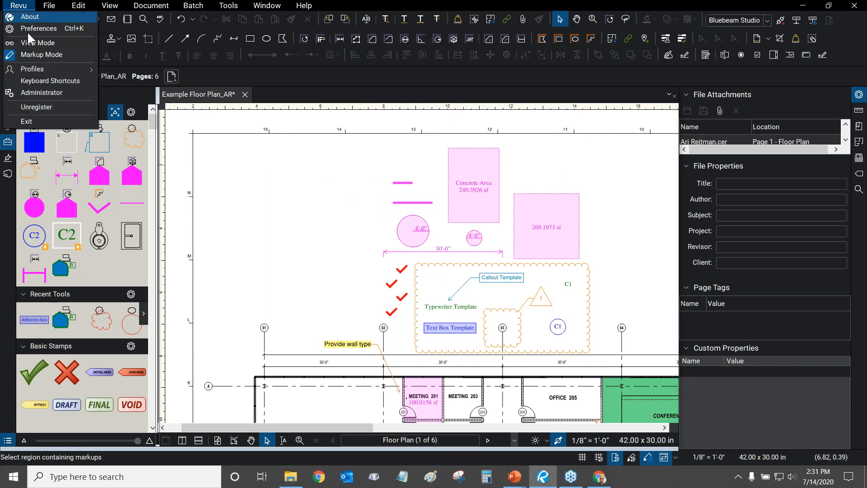
mouse_move(68, 68)
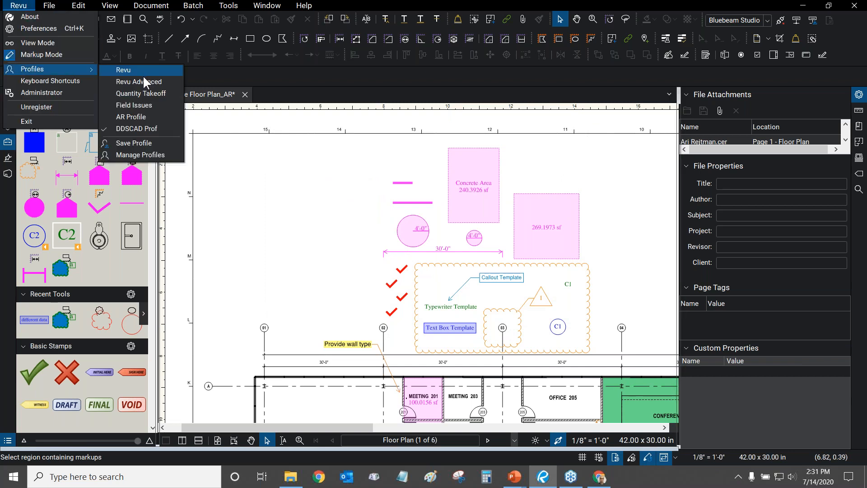
click(133, 118)
Display the Form toolbar and show the Tool Chest.
right_click(688, 60)
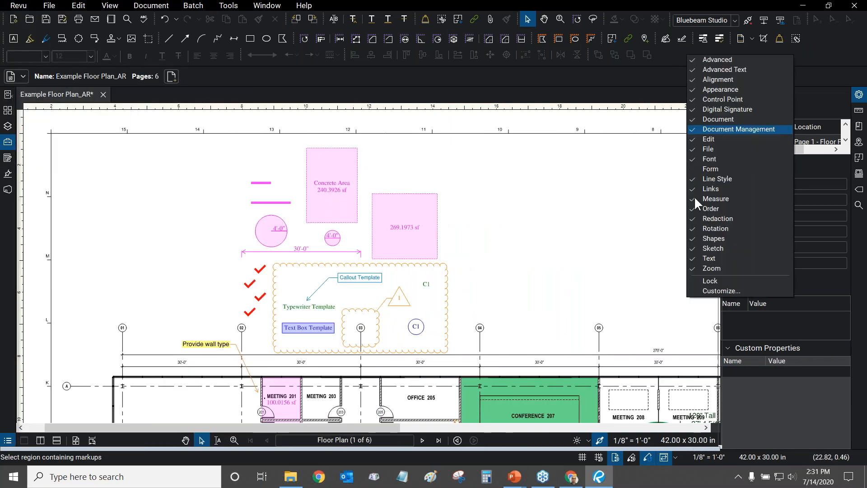
click(723, 169)
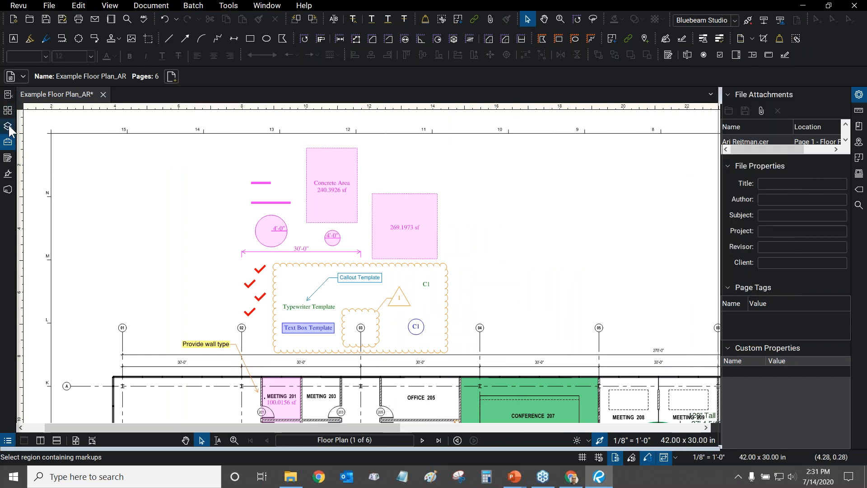
click(7, 142)
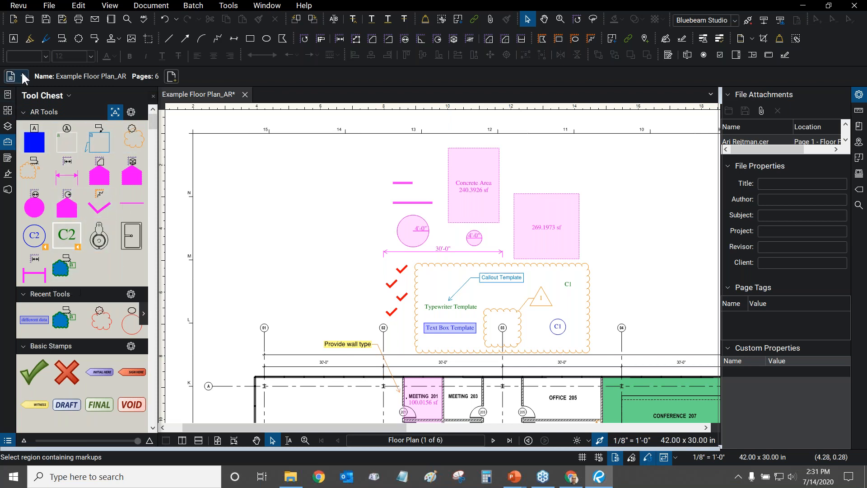
Check the list of available profiles, keeping AR Profile selected.
click(18, 6)
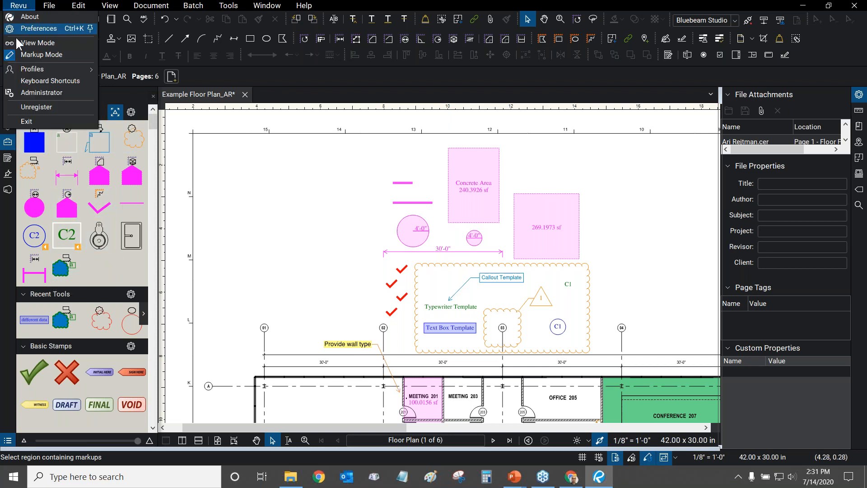
mouse_move(29, 69)
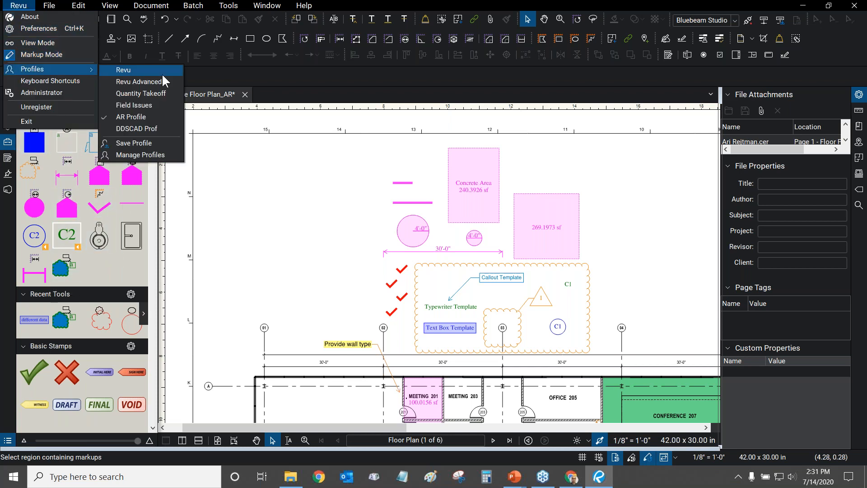
click(131, 118)
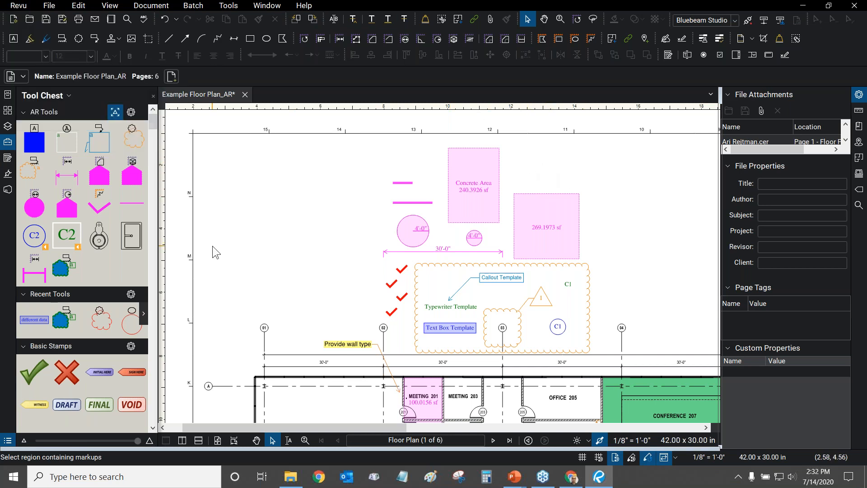
Open the AR Tools set for modification from the tool set manager.
click(47, 94)
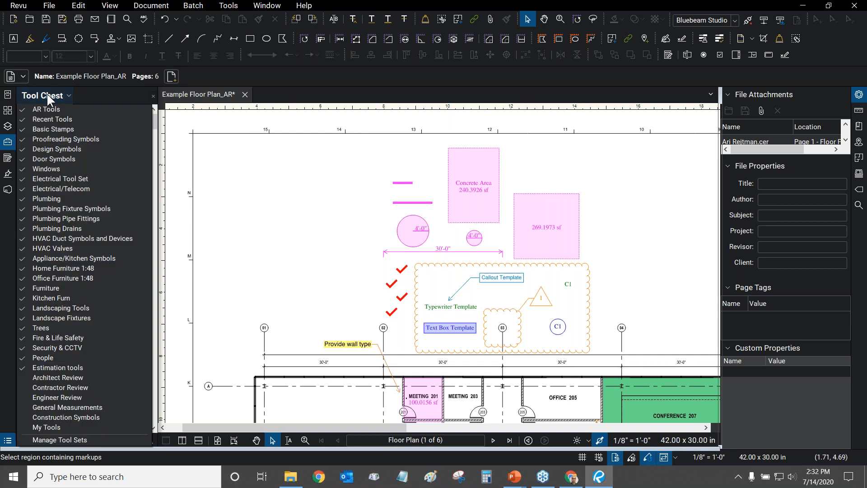
click(81, 441)
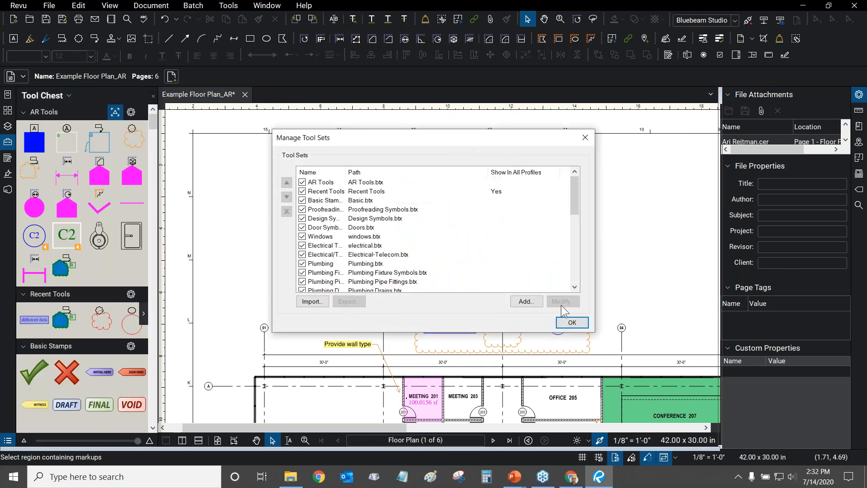
click(324, 183)
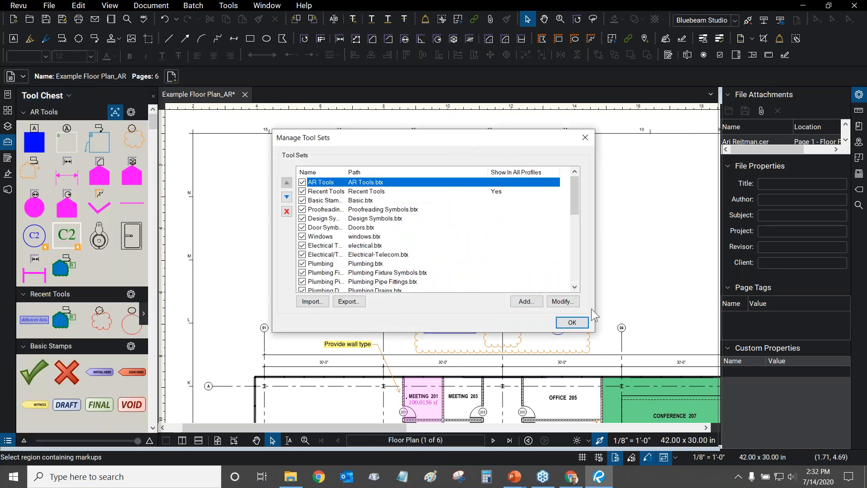
click(563, 301)
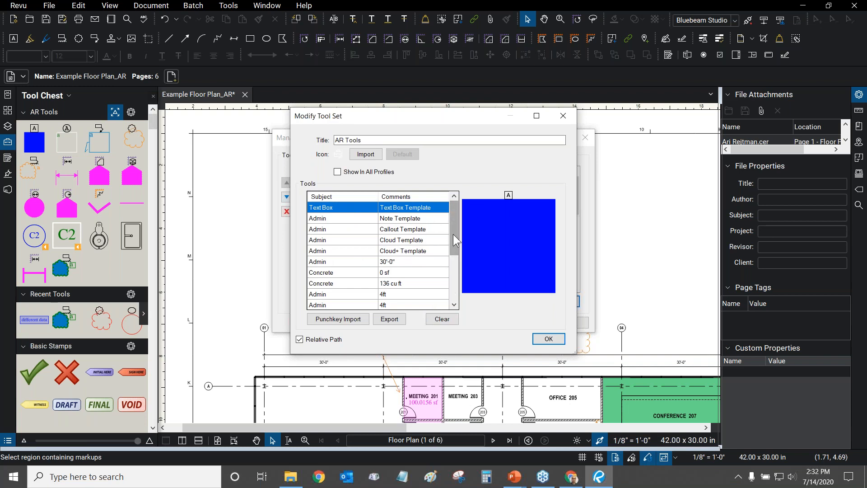
Review the tools contained in the AR Tools set and close the tool set manager.
scroll(456, 243, down, 3)
scroll(452, 246, up, 3)
scroll(454, 244, down, 3)
scroll(458, 275, up, 3)
click(549, 340)
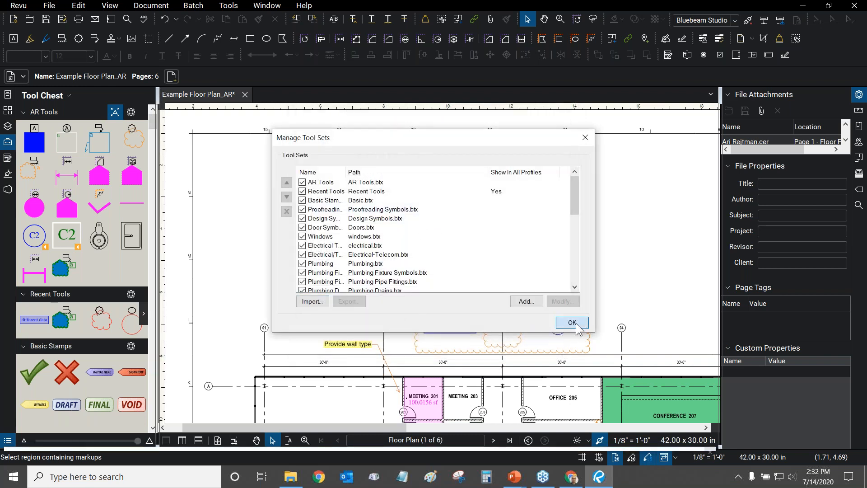
click(573, 323)
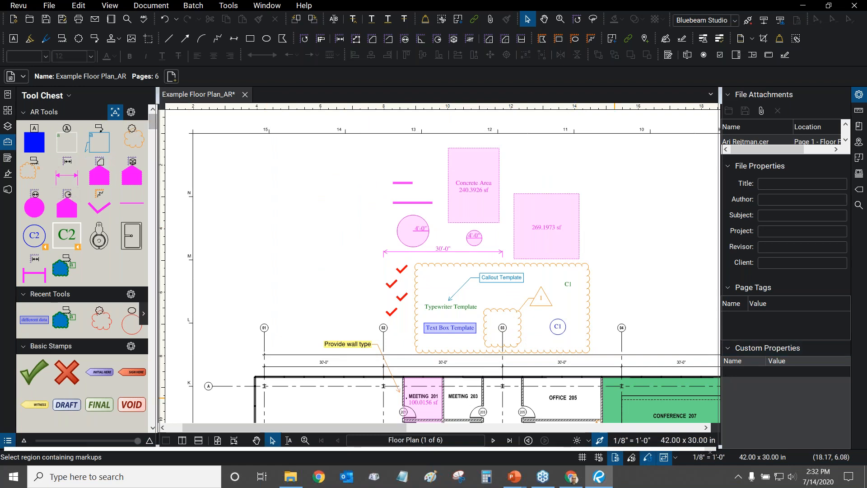
Switch to Chrome and go to the downloadable tool sets section of the Revu Windows Extensions page.
click(572, 478)
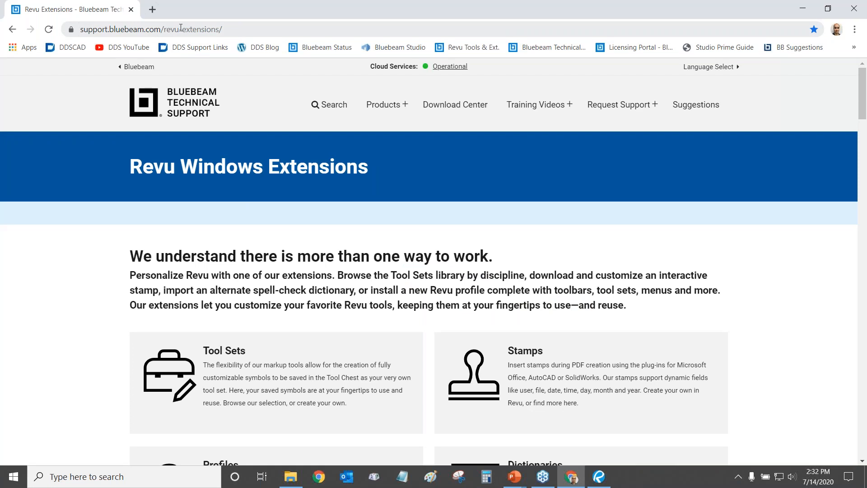
scroll(285, 199, down, 4)
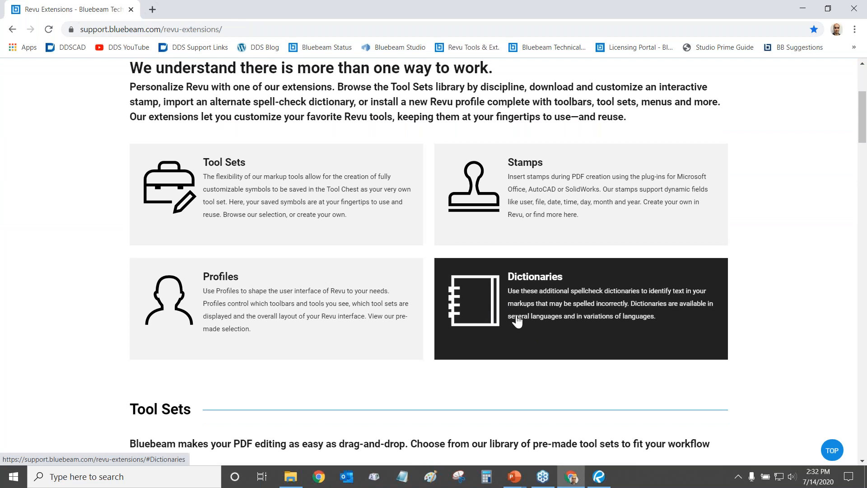
click(194, 190)
scroll(428, 212, down, 2)
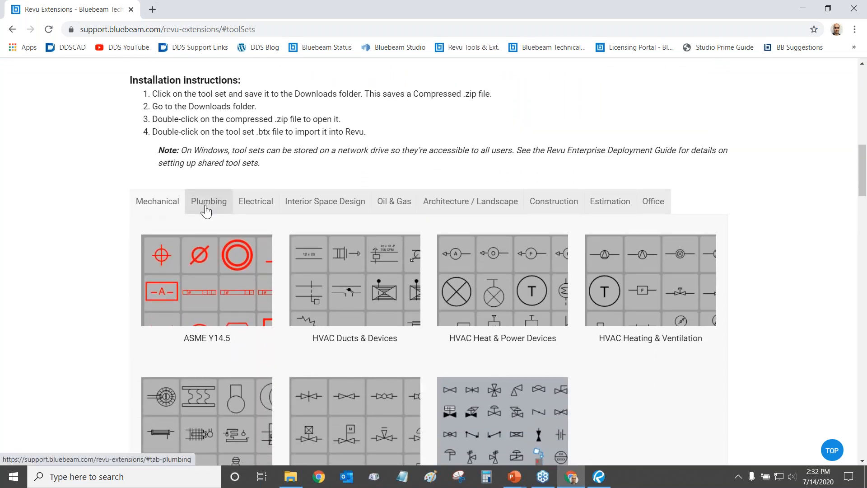
Browse the Plumbing, Oil & Gas, Architecture / Landscape, Construction, Estimation and Office tool set categories.
click(221, 203)
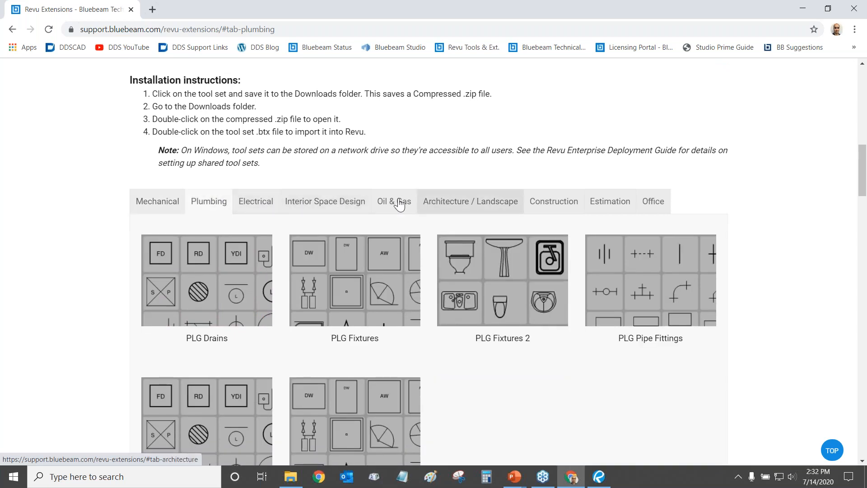
click(401, 201)
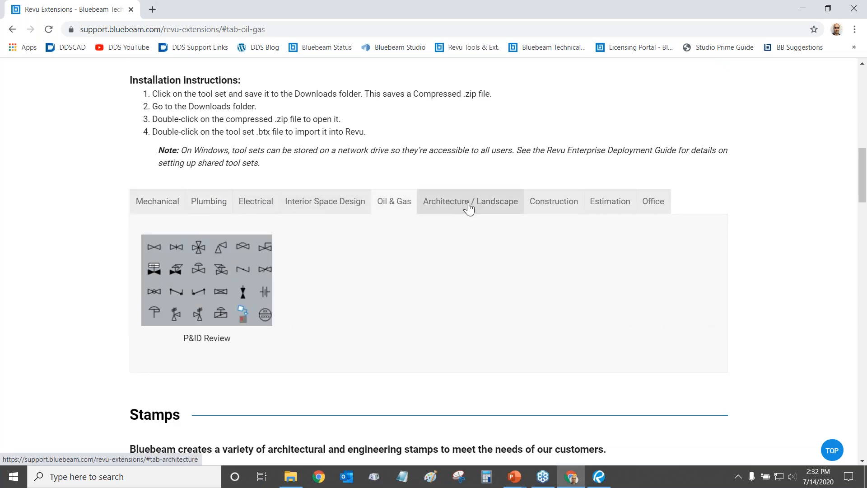
click(469, 208)
click(559, 209)
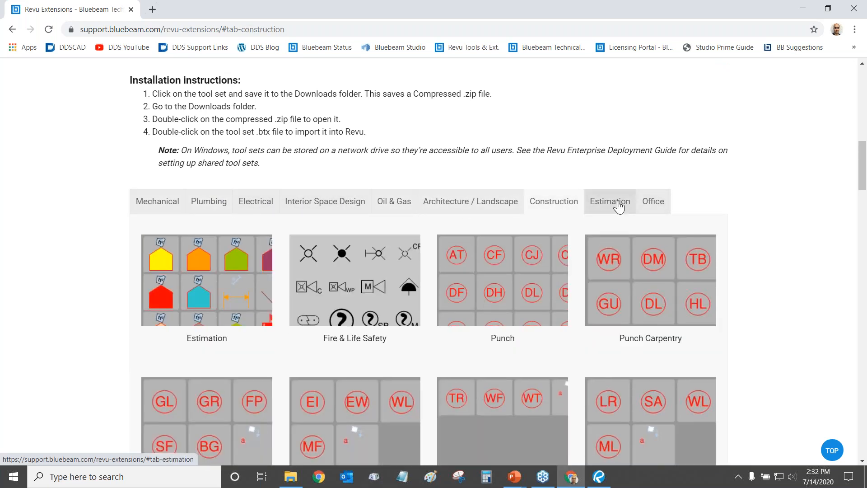
click(619, 207)
click(659, 204)
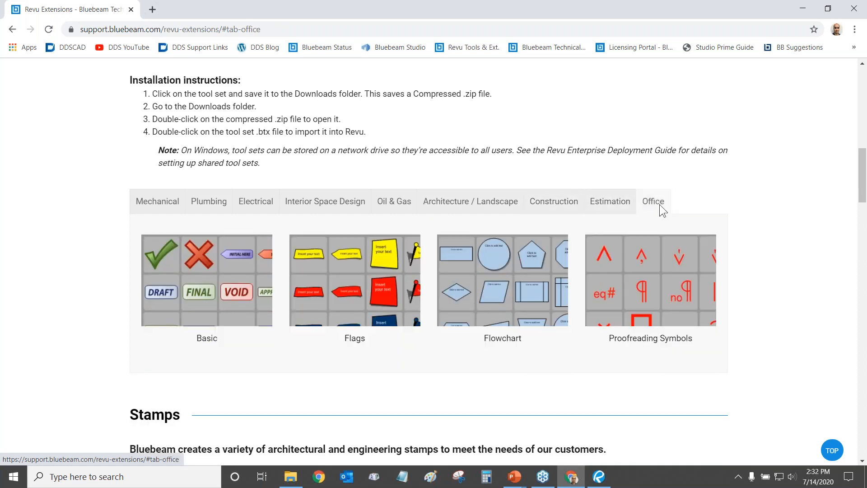
Highlight the Proofreading Symbols tool set name, clear the highlight and return to the Mechanical category.
triple_click(651, 340)
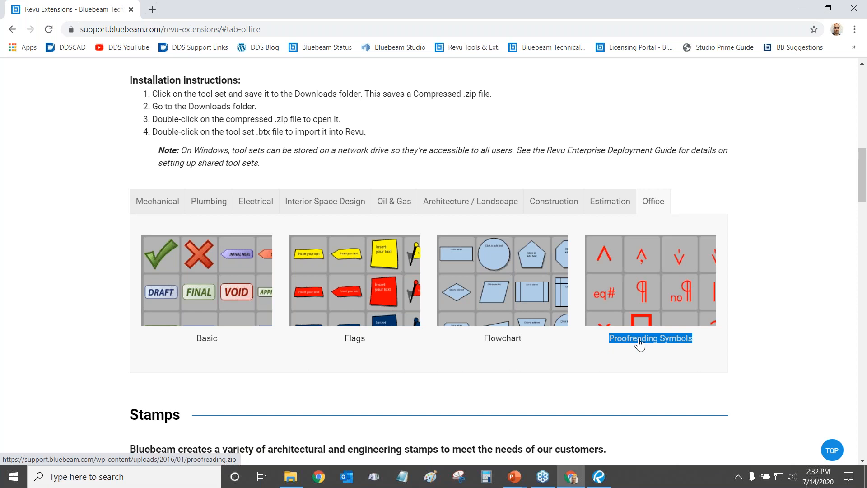
drag(222, 330, 200, 345)
click(560, 301)
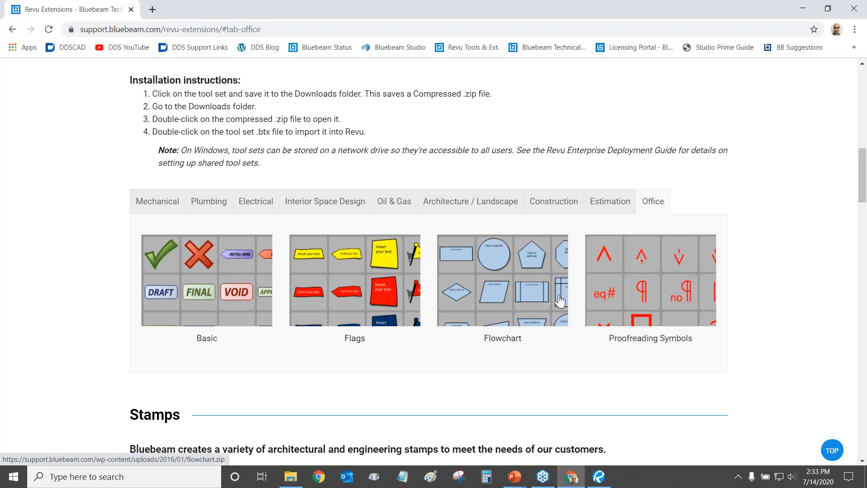
click(138, 203)
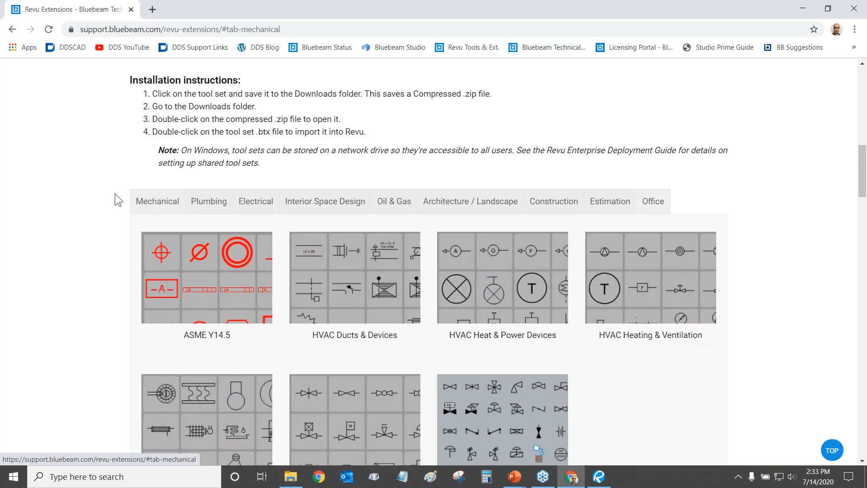
scroll(137, 198, up, 4)
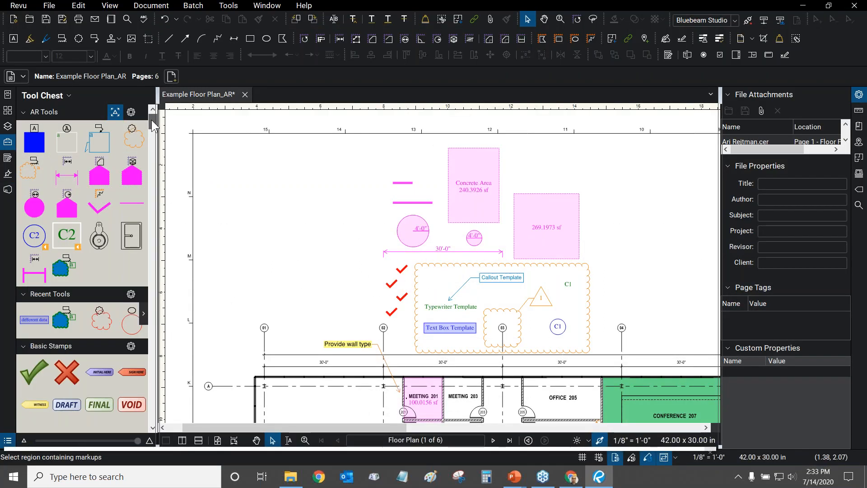
Switch back to Bluebeam Revu and browse the Tool Chest from Landscaping Tools through Fire & Life Safety to the People set.
drag(153, 122, 141, 348)
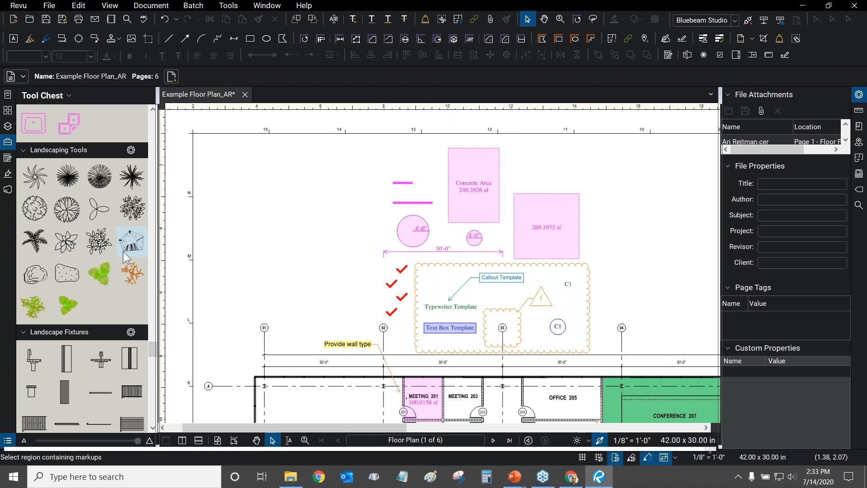
scroll(111, 251, down, 10)
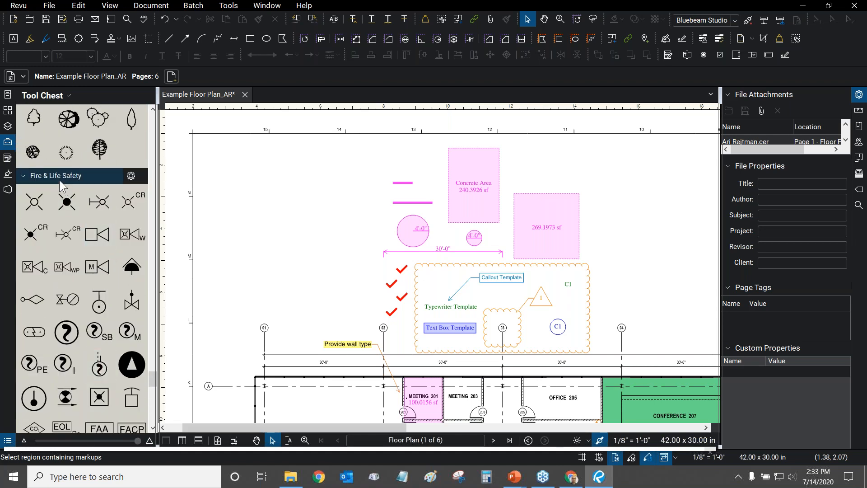
scroll(63, 189, down, 8)
scroll(67, 202, up, 6)
scroll(76, 212, down, 2)
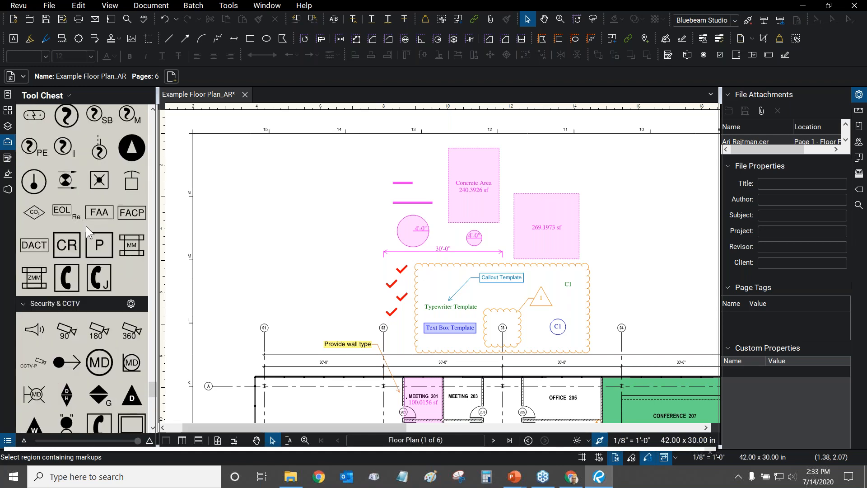
scroll(84, 226, down, 10)
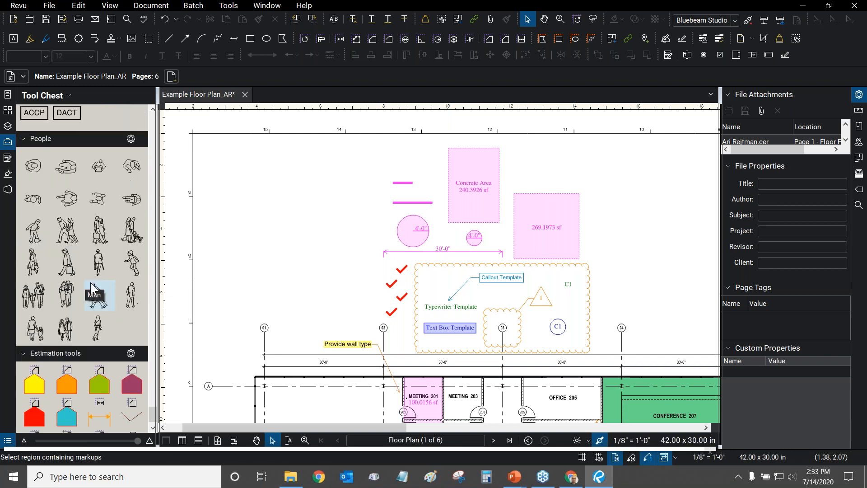
Preview several People set figures over the floor plan without placing them, and return to the AR Tools set.
click(45, 163)
scroll(355, 232, up, 3)
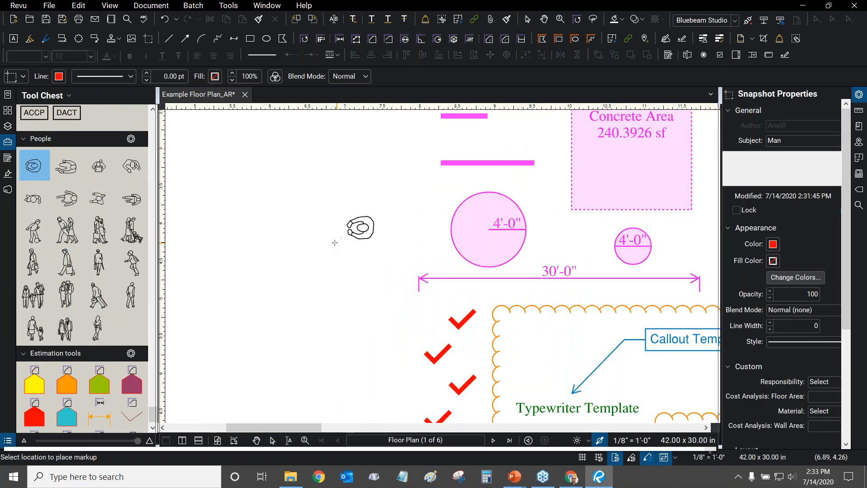
click(67, 262)
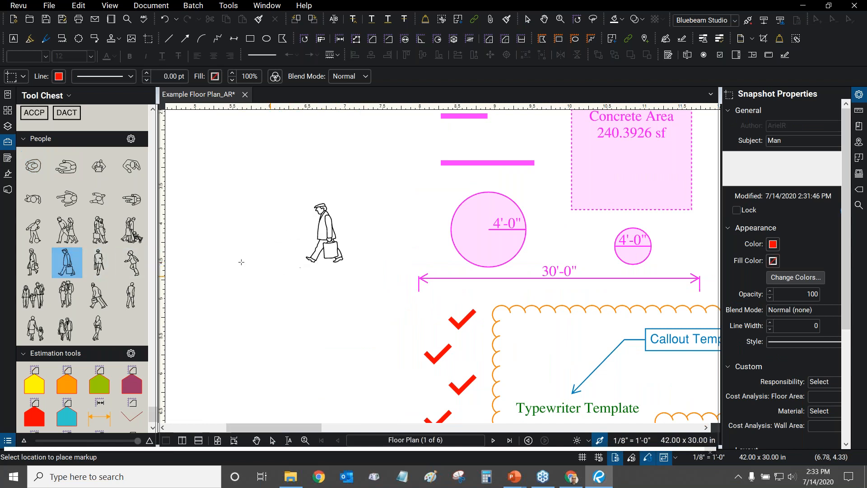
click(33, 199)
click(66, 165)
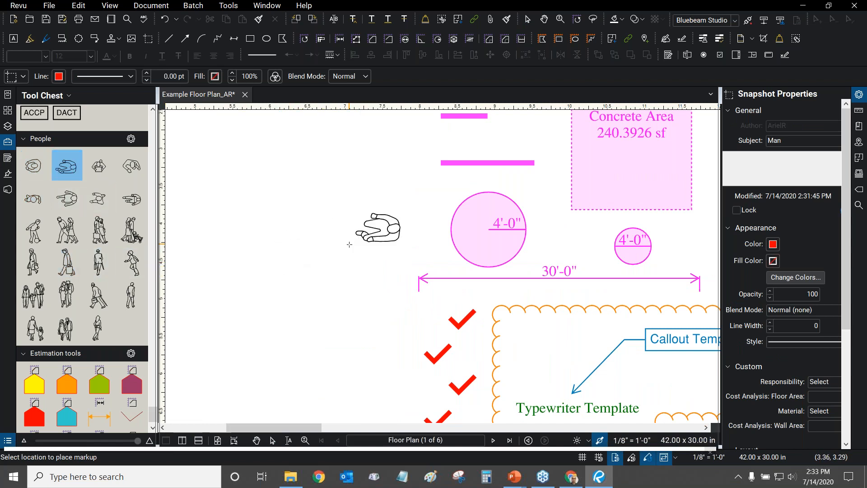
scroll(134, 244, down, 1)
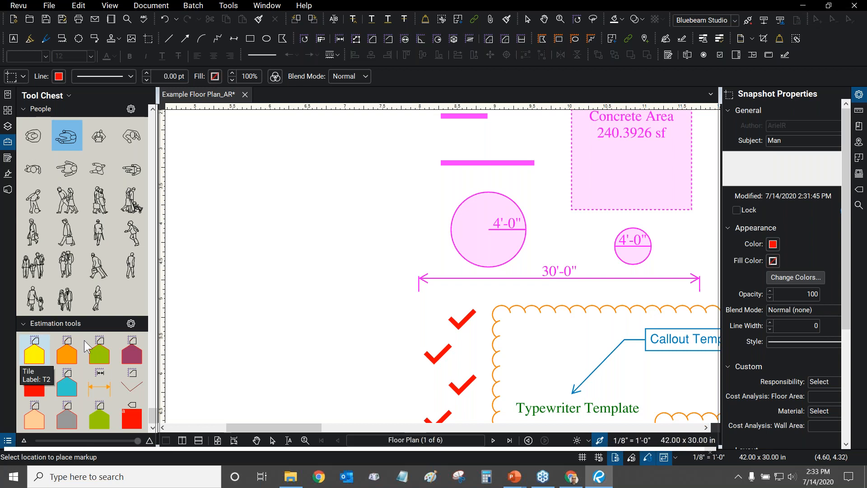
scroll(285, 282, down, 6)
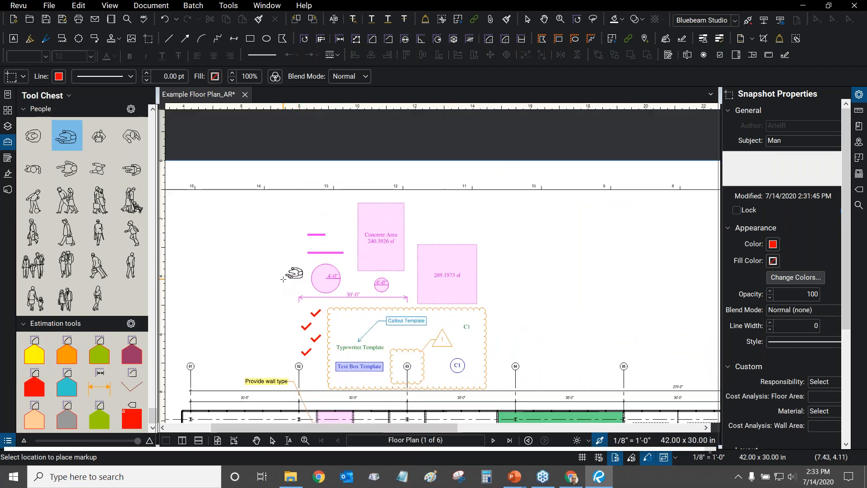
key(Escape)
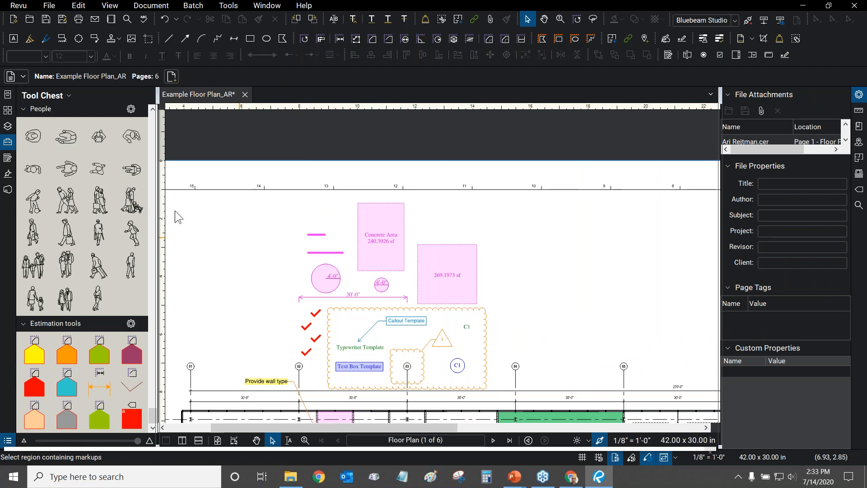
drag(154, 413, 146, 113)
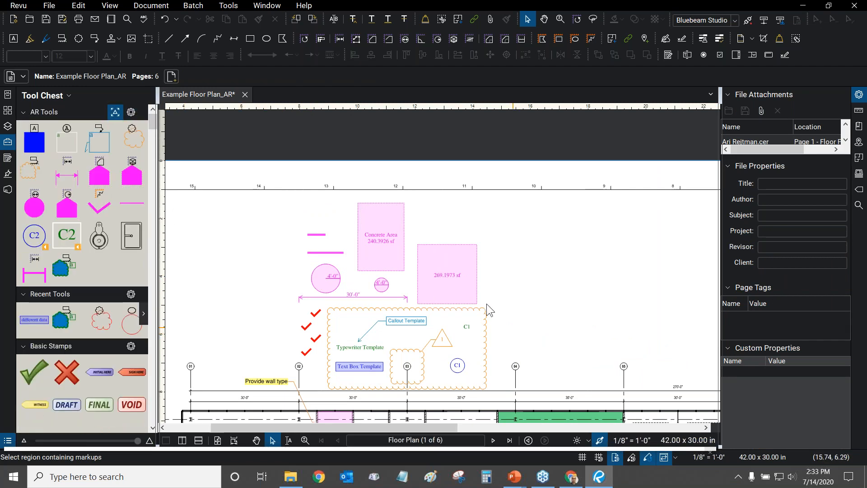
Switch to PowerPoint to check the webinar overview slide, and return to the floor plan in Bluebeam Revu.
key(alt+Tab)
key(alt+Tab)
key(alt+Tab)
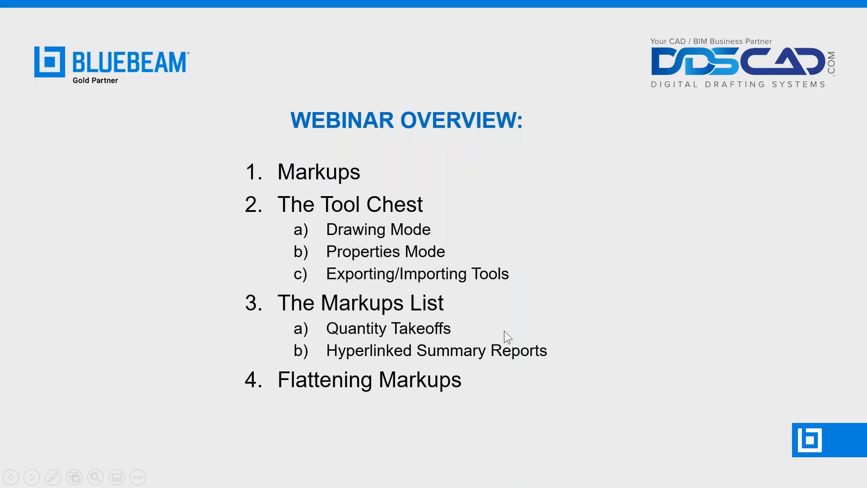
key(alt+Tab)
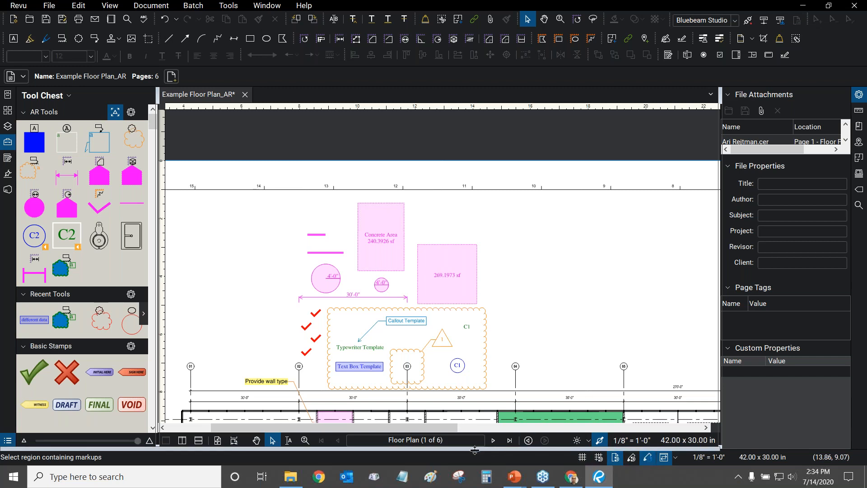
Display the Markups List below the floor plan and make it slightly shorter.
click(8, 445)
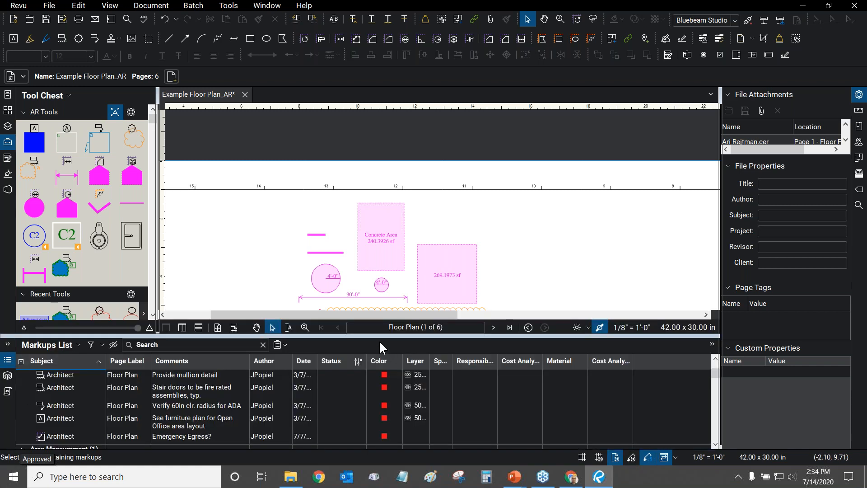
drag(365, 337, 365, 342)
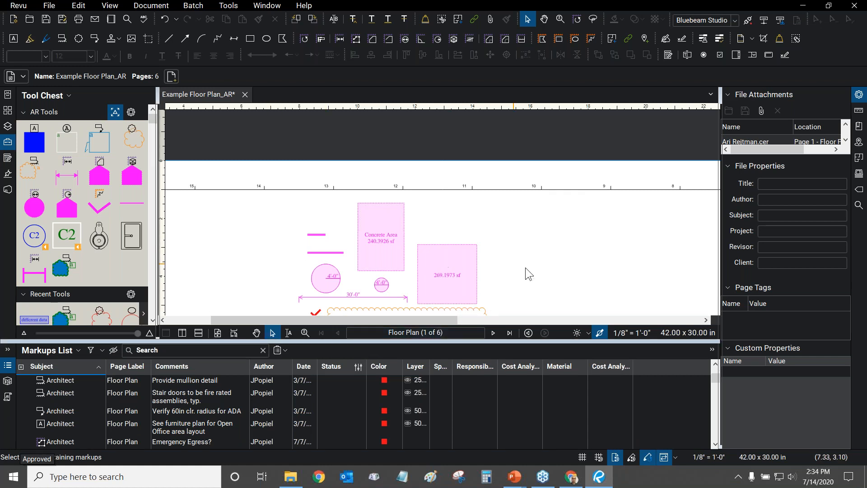
Select the Steel area measurement beside the Concrete Area on the plan to locate its entry in the Markups List.
drag(514, 262, 511, 221)
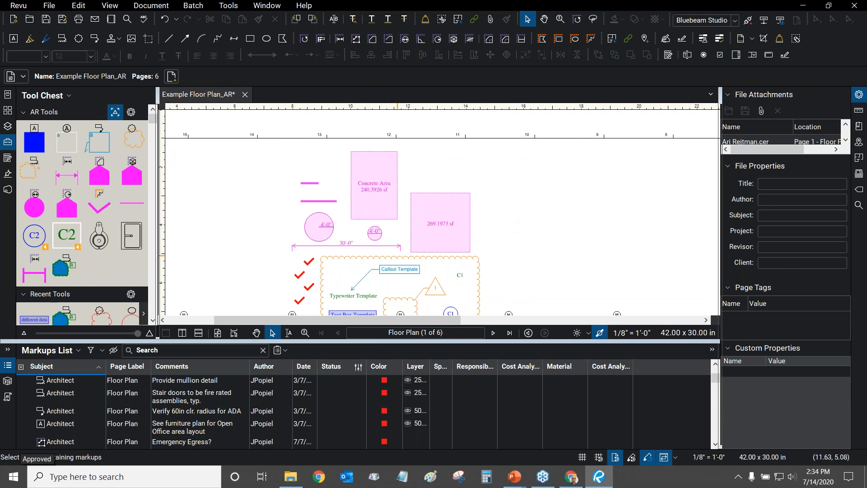
scroll(343, 216, up, 1)
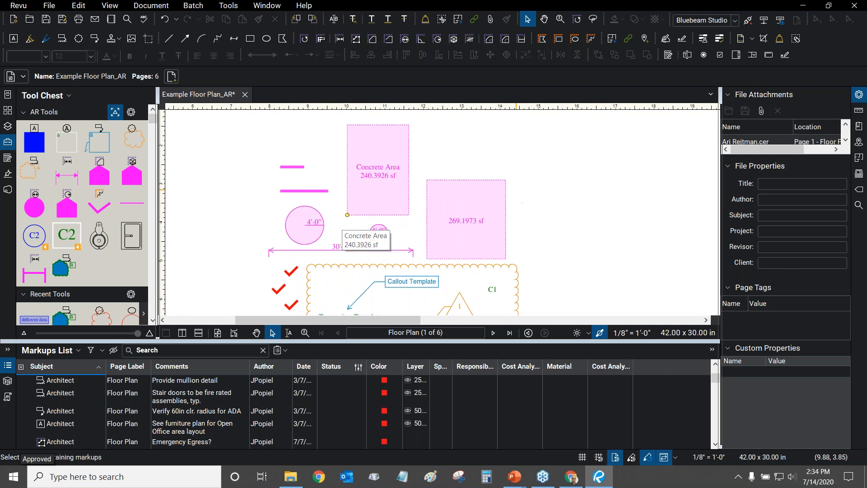
drag(496, 191, 505, 192)
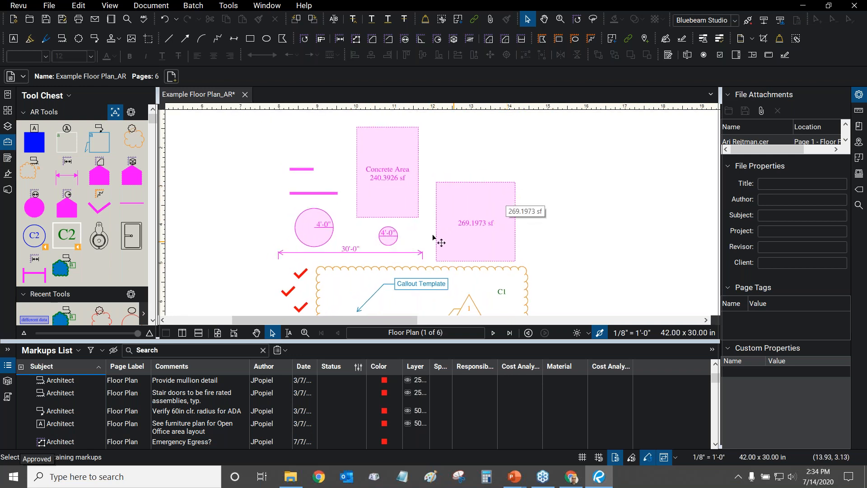
scroll(402, 195, up, 1)
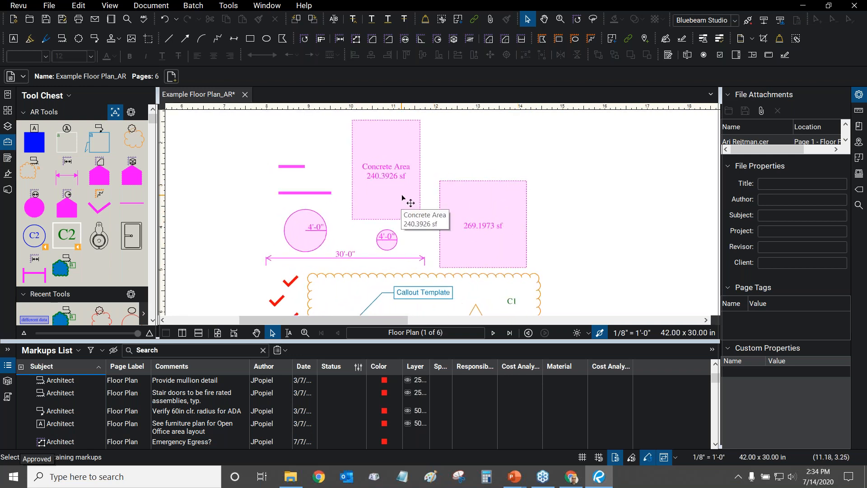
click(481, 202)
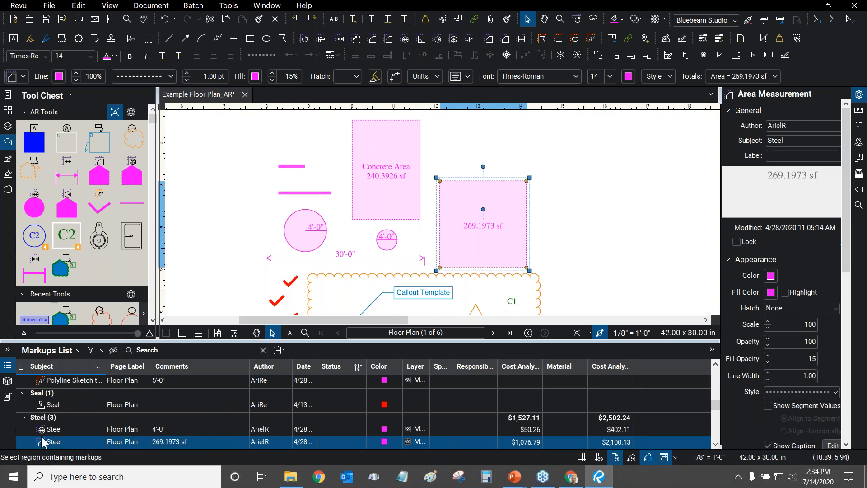
Move to a distant part of the plan and jump back to the Steel diameter measurement from its Markups List entry.
drag(587, 241, 223, 240)
drag(473, 235, 153, 236)
drag(474, 232, 205, 278)
drag(502, 225, 384, 195)
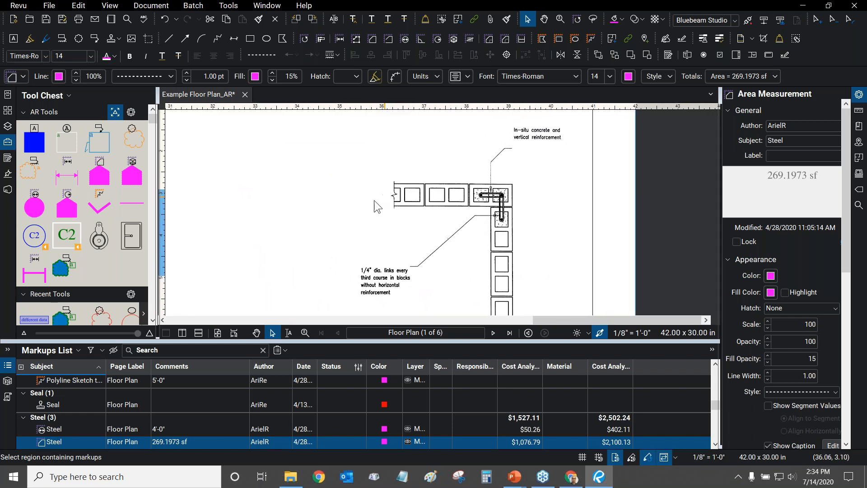
click(55, 430)
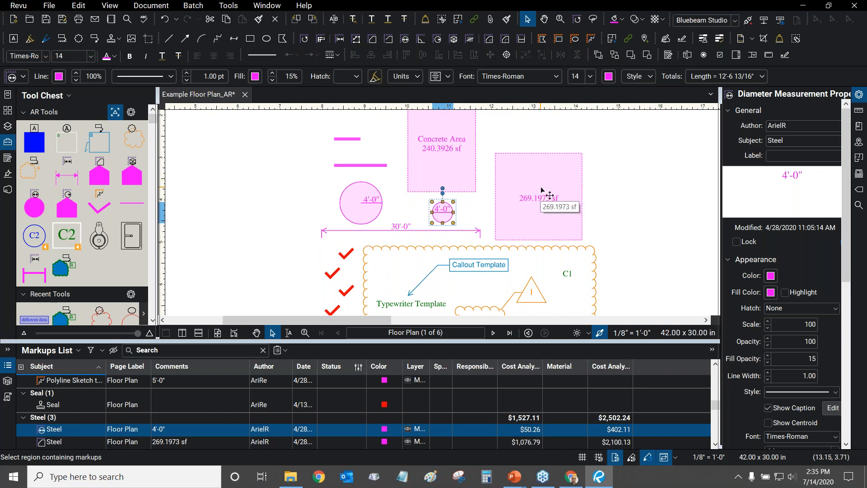
Select the 10'-0" polyline and the Cloud Template on the plan to locate their entries in the Markups List.
drag(336, 179, 308, 207)
scroll(315, 195, up, 2)
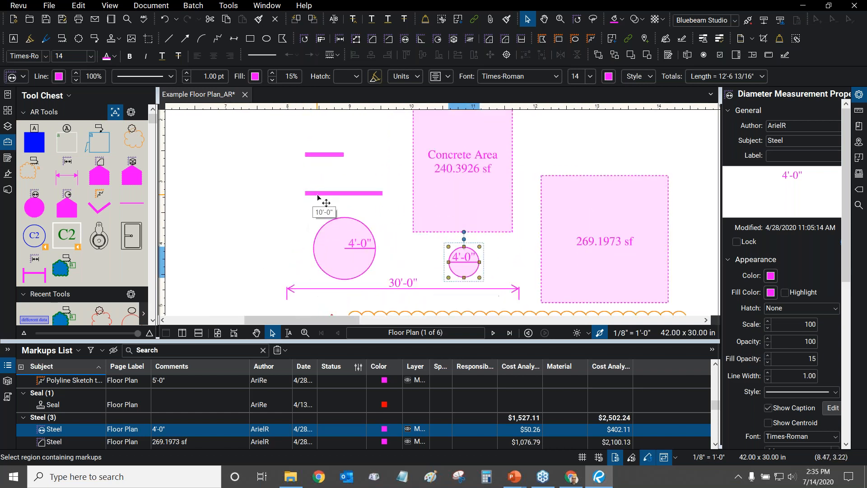
click(321, 195)
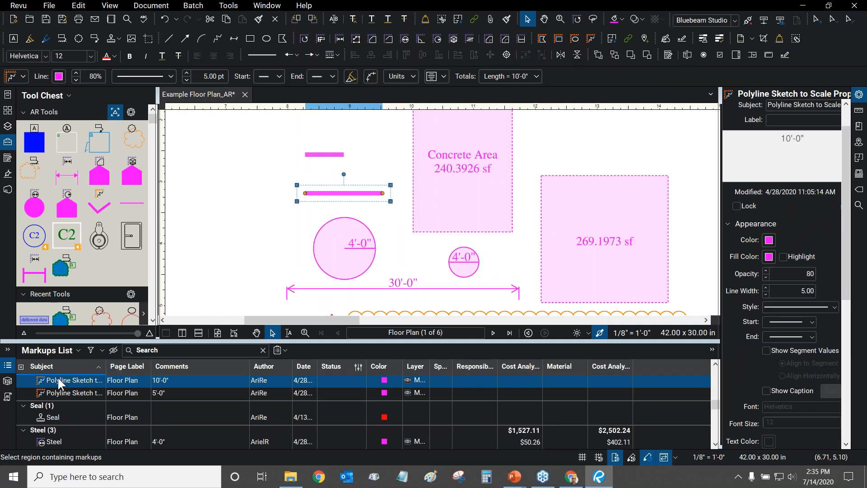
drag(350, 310, 339, 168)
click(339, 171)
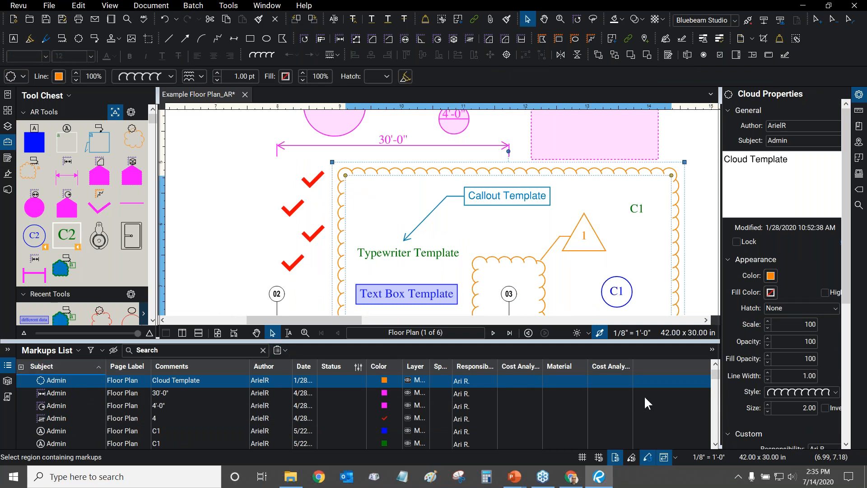
scroll(68, 397, up, 1)
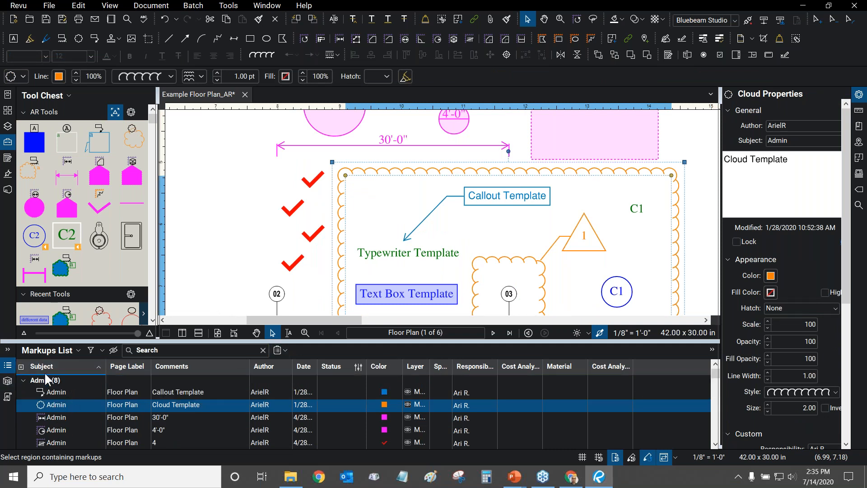
click(211, 212)
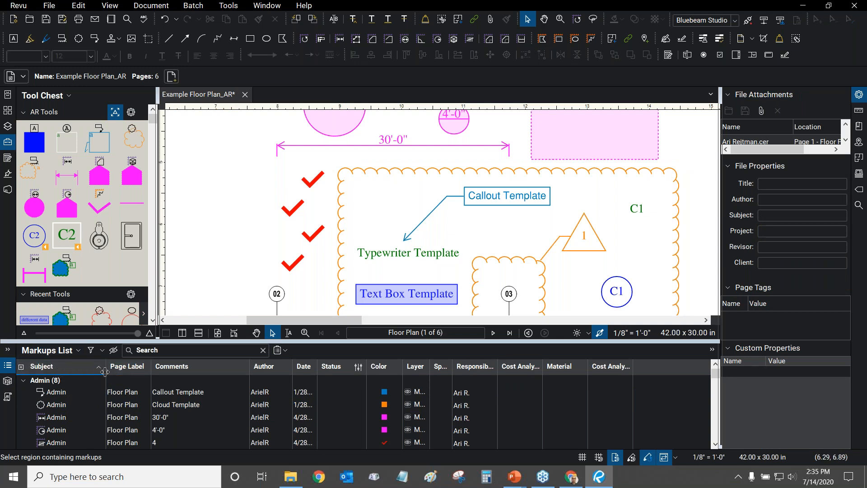
Widen the Layer column and hide the Space column in the Markups List.
drag(431, 368, 491, 367)
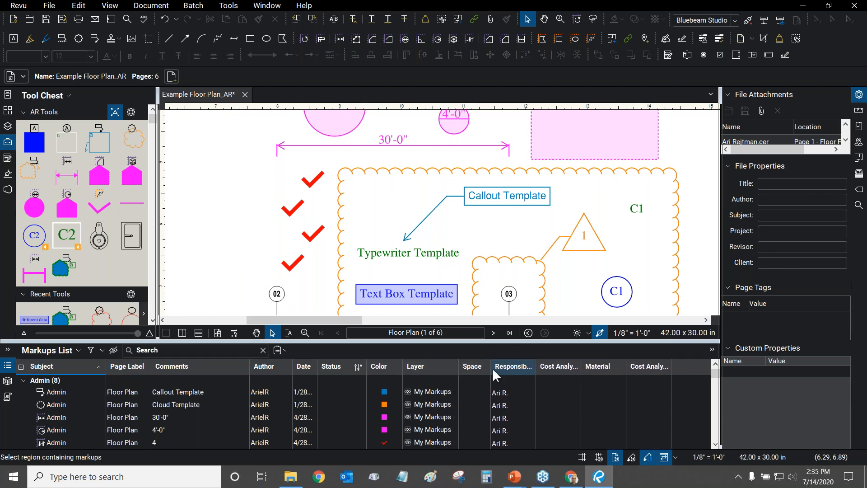
click(78, 355)
mouse_move(59, 362)
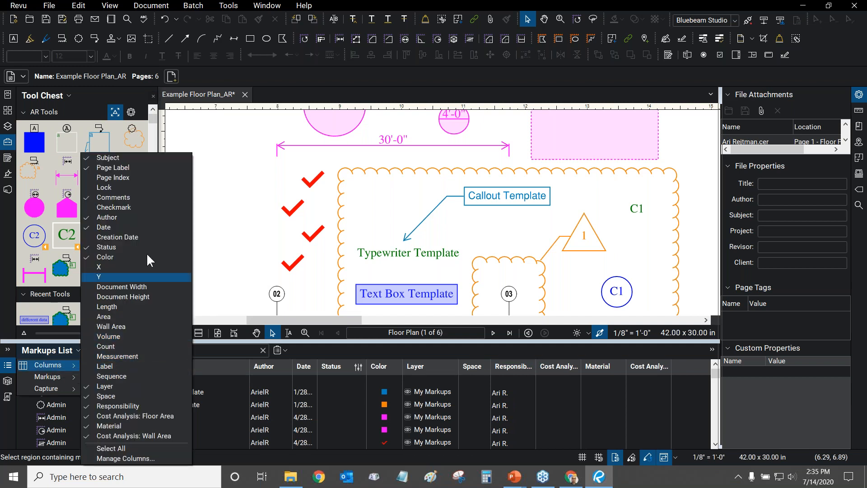
click(120, 396)
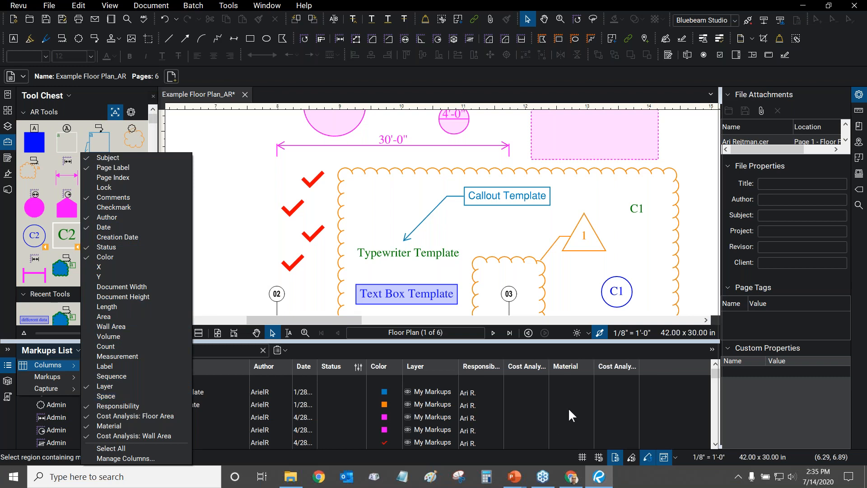
Widen the Responsibility and both Cost Analysis columns to show their full headings, and check the rest of the columns.
click(580, 392)
drag(505, 364, 709, 366)
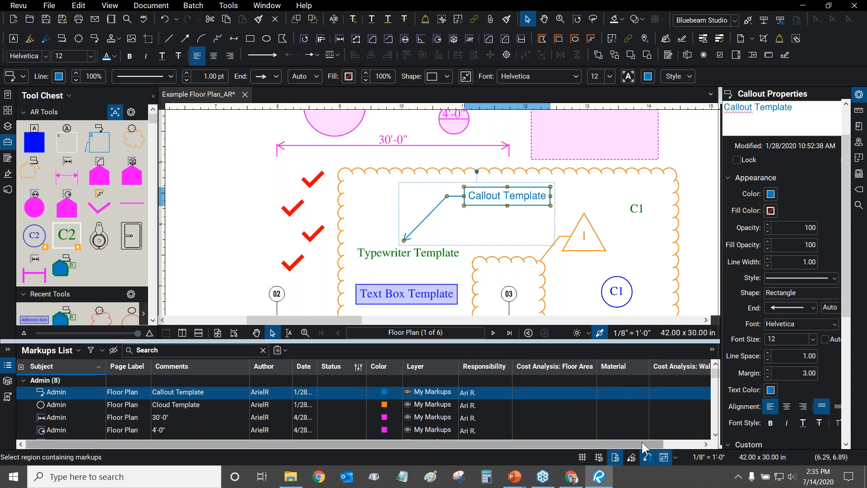
drag(642, 442, 681, 443)
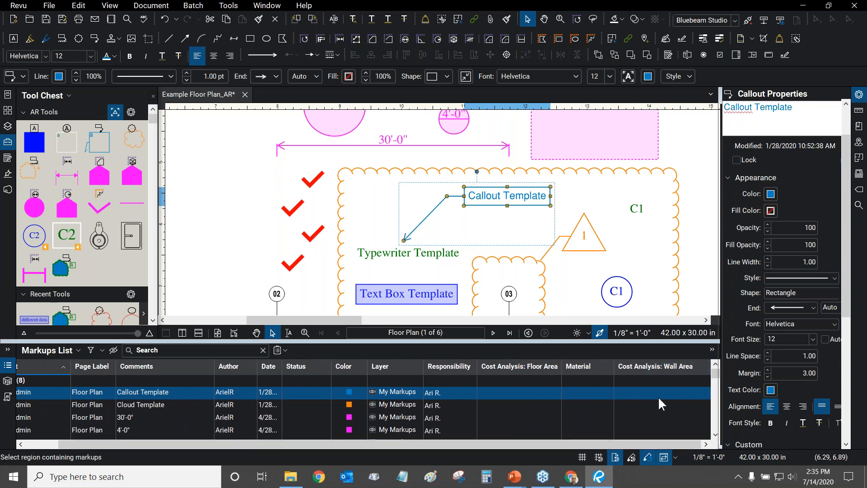
drag(576, 443, 540, 442)
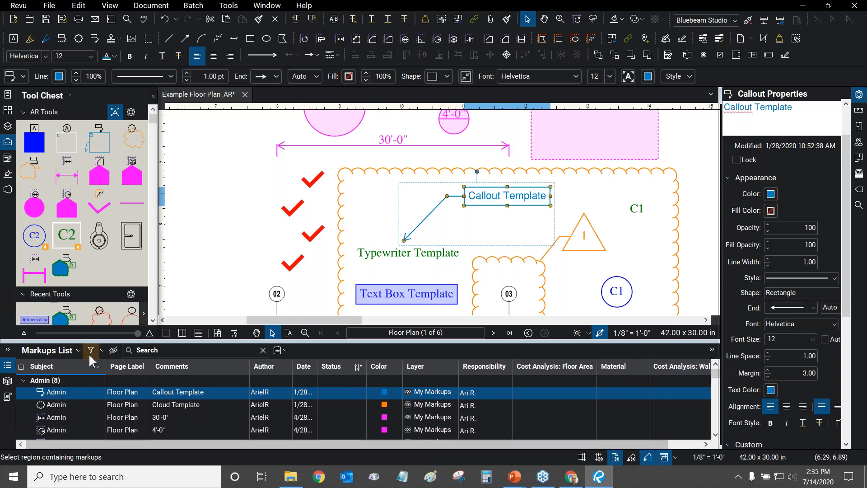
Change the column display order so that the Layer column comes directly after Subject in the Markups List.
click(51, 350)
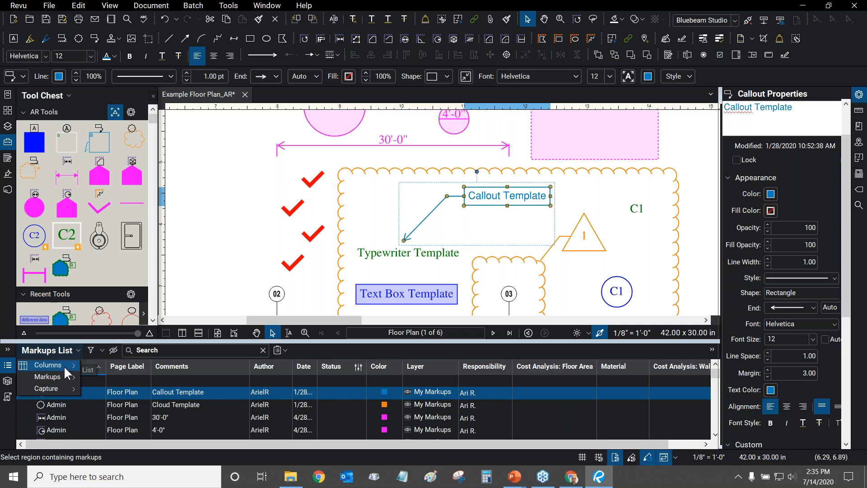
mouse_move(62, 365)
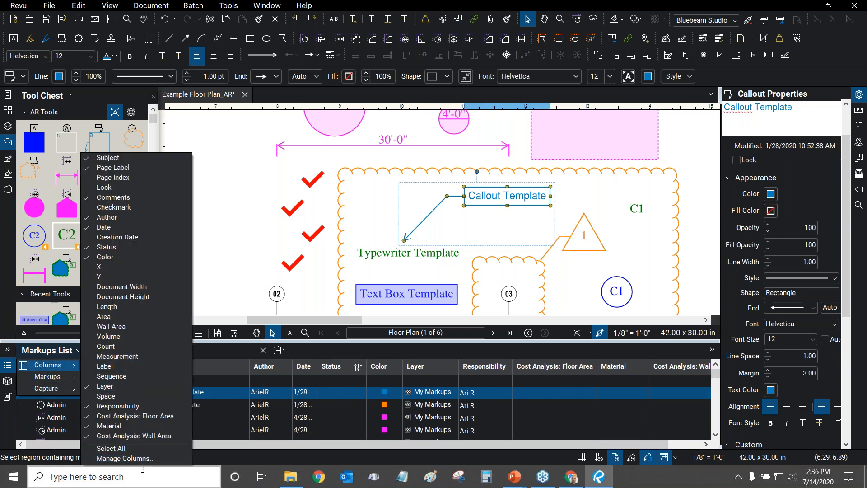
click(130, 458)
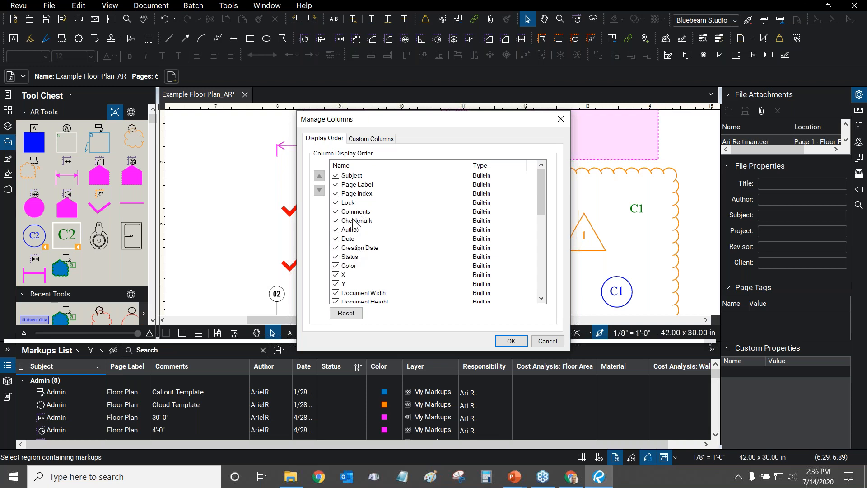
scroll(362, 231, down, 3)
scroll(364, 268, down, 1)
click(353, 293)
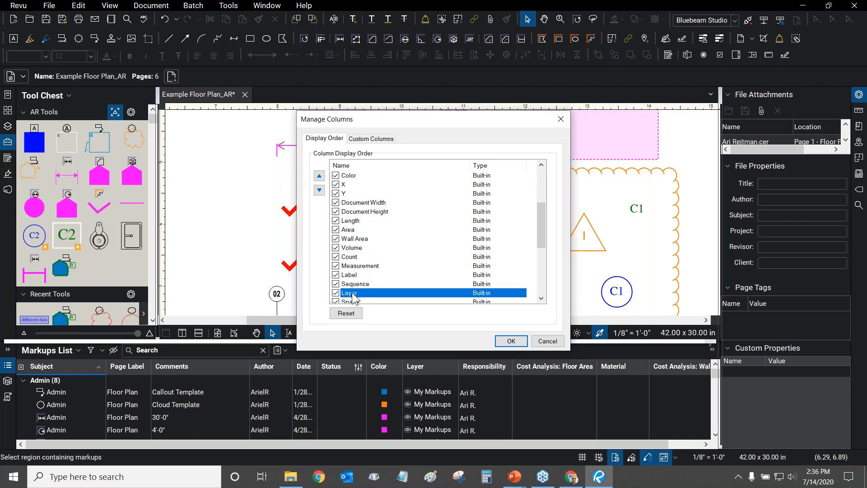
click(319, 175)
click(319, 176)
click(320, 176)
click(319, 176)
click(320, 175)
click(319, 176)
click(319, 176)
click(319, 176)
click(319, 176)
click(320, 176)
click(319, 176)
click(319, 176)
click(319, 176)
click(319, 175)
click(319, 175)
click(319, 175)
click(320, 176)
click(320, 175)
click(319, 176)
click(319, 176)
click(319, 175)
click(319, 175)
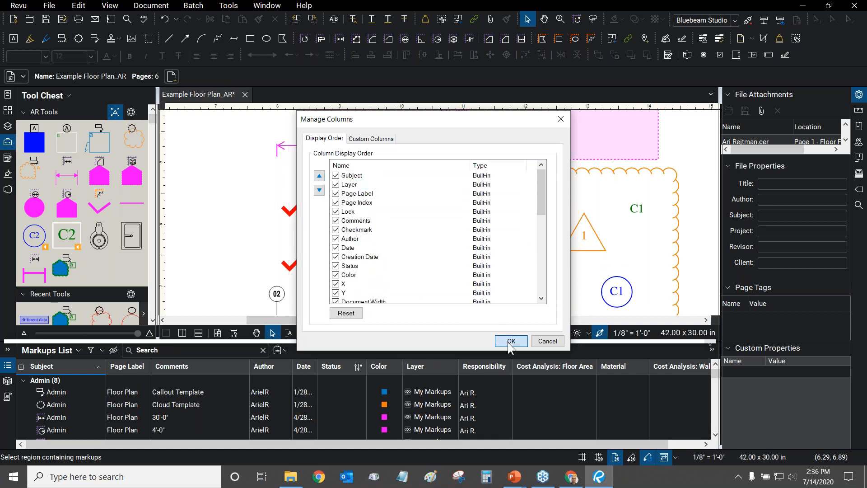
click(511, 341)
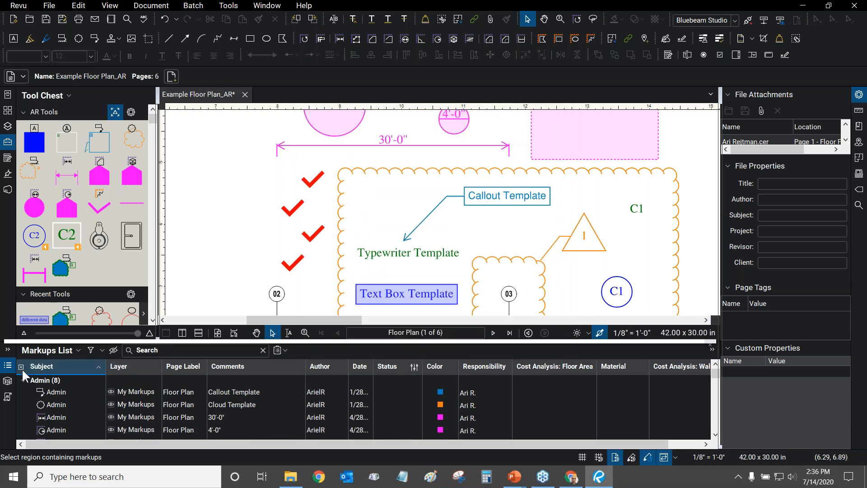
Examine the import and export options for markups in the Markups List.
click(50, 352)
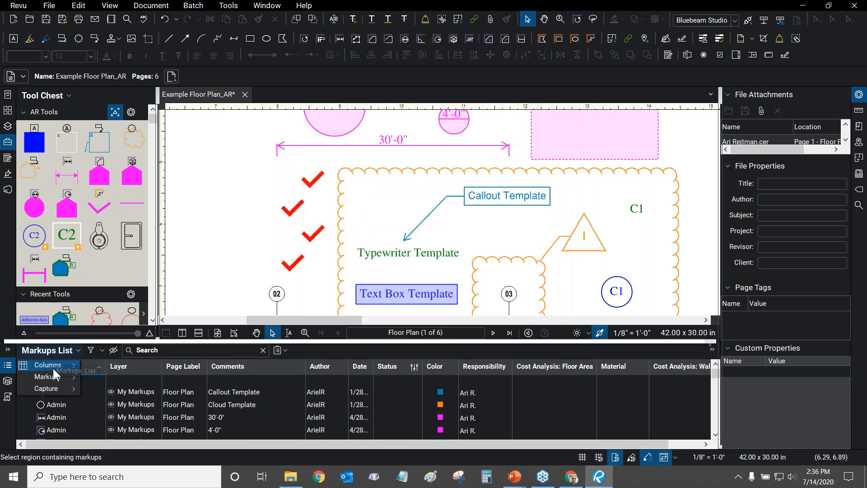
mouse_move(50, 377)
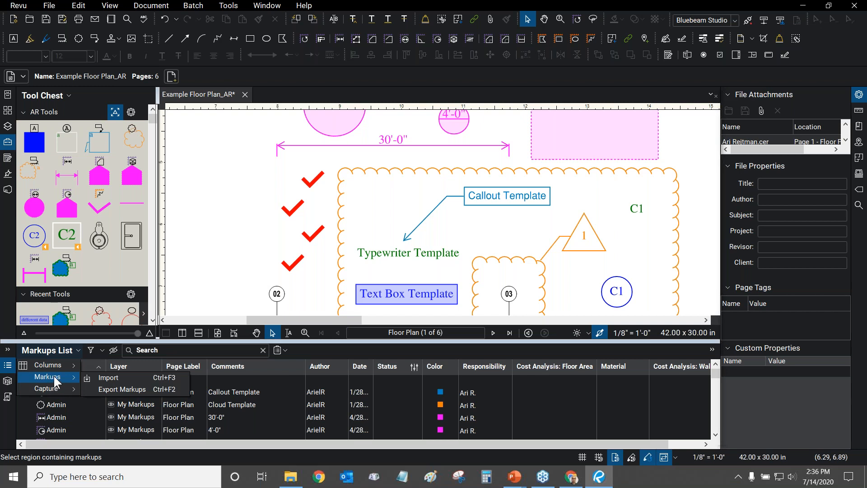
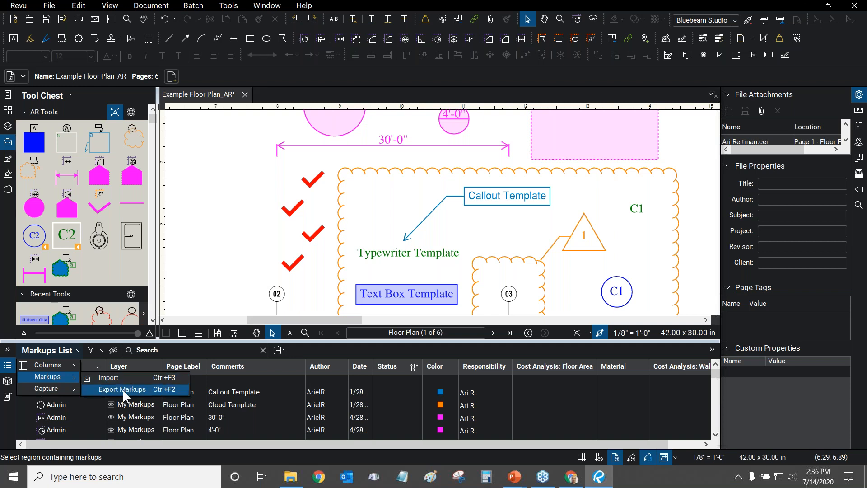
click(226, 267)
Select all markups on the whole floor plan and check which commands are available for them.
scroll(227, 266, down, 6)
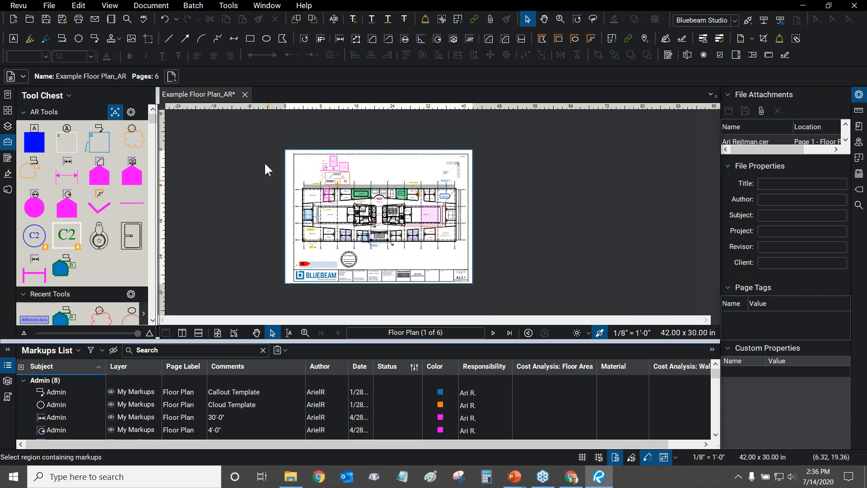
drag(270, 129, 501, 294)
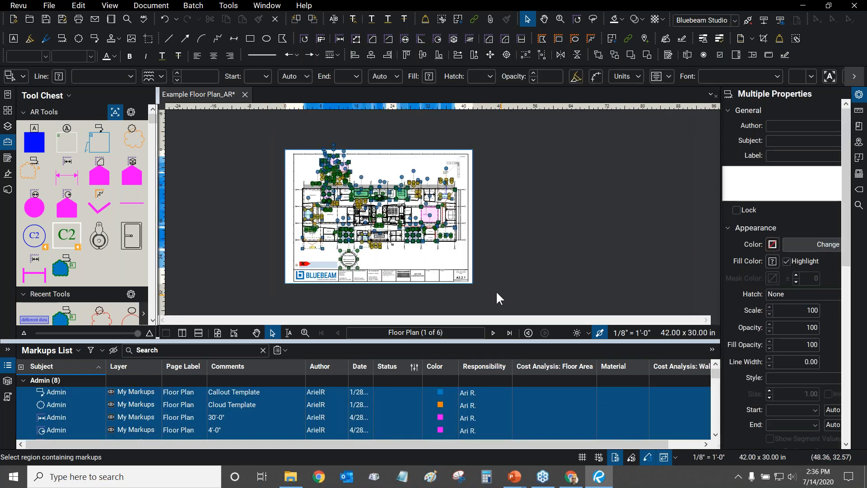
scroll(303, 159, up, 3)
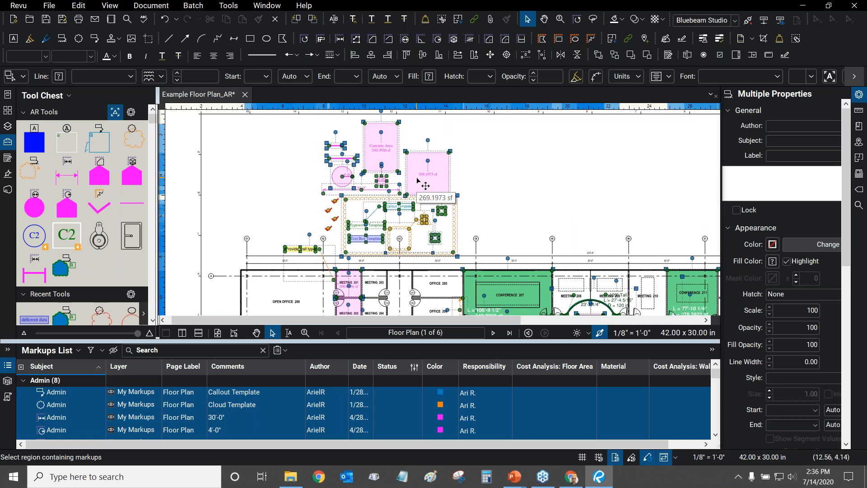
right_click(416, 192)
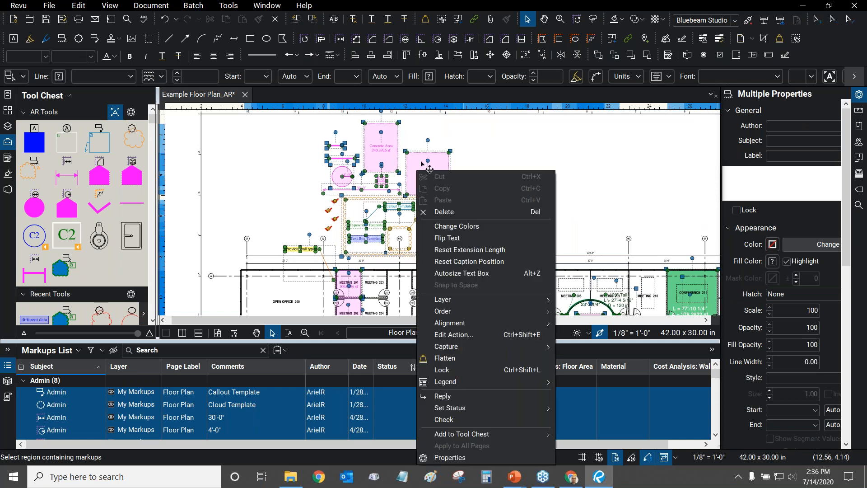
Check the commands available for the seal stamp below the floor plan and clear the selection.
scroll(429, 169, down, 5)
scroll(405, 243, down, 1)
right_click(389, 237)
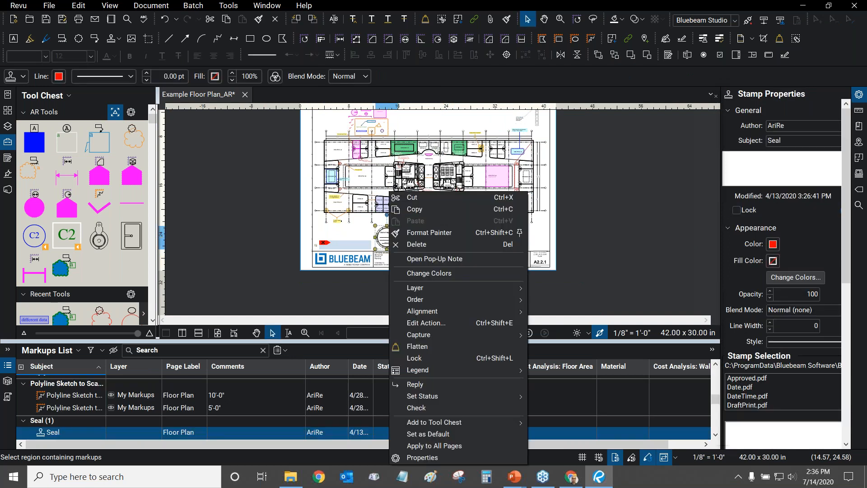
click(304, 205)
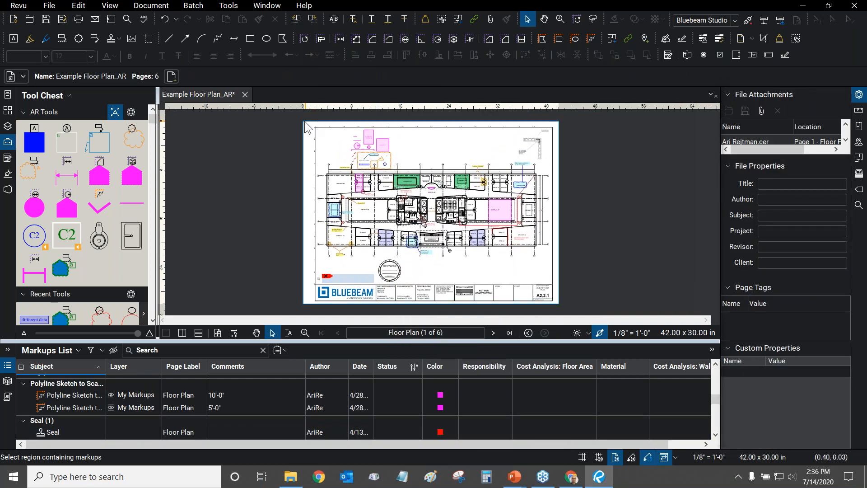
Select the markups across most of the plan, excluding the seal, and check whether they can be copied.
drag(297, 118, 585, 258)
scroll(388, 146, up, 2)
right_click(390, 145)
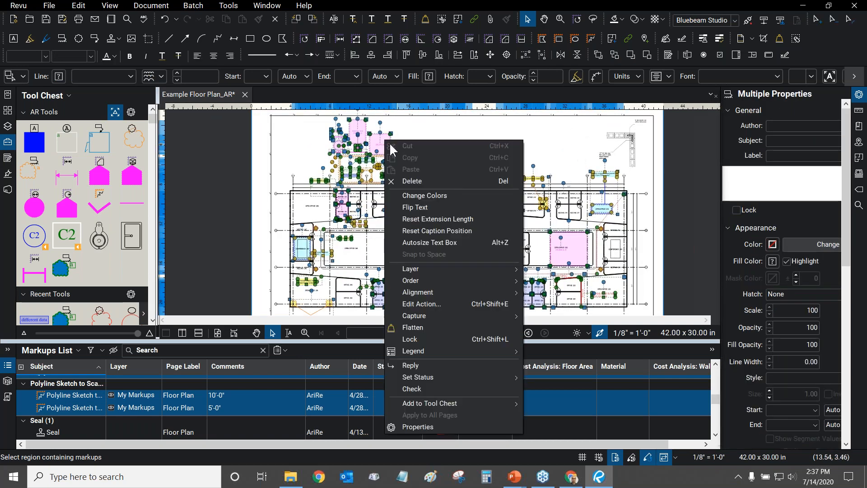
click(77, 5)
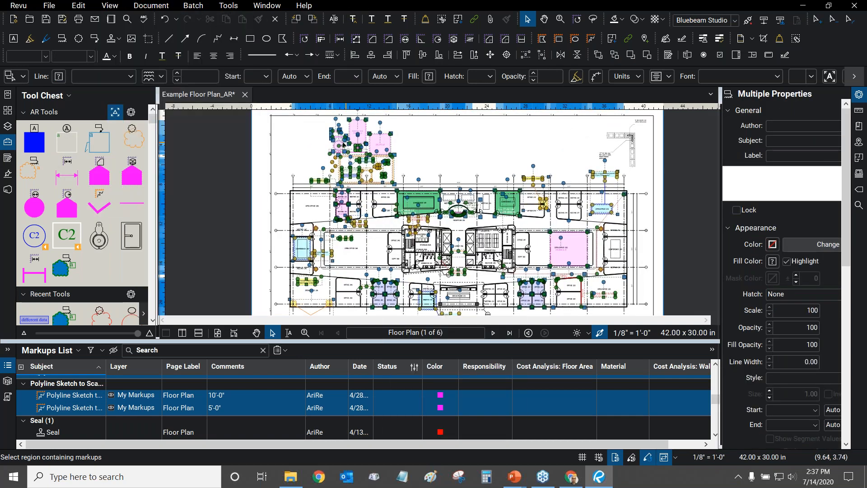
Select only the group of sample markups above the floor plan and check whether Copy is available for them.
scroll(318, 143, up, 3)
click(290, 145)
mouse_move(291, 145)
mouse_down()
mouse_move(505, 237)
mouse_move(511, 266)
mouse_up()
scroll(478, 196, up, 1)
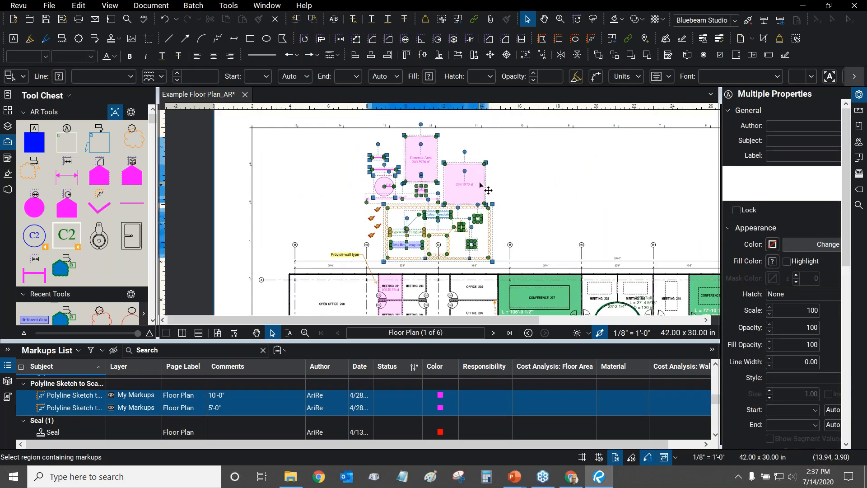
right_click(479, 184)
click(446, 5)
click(80, 5)
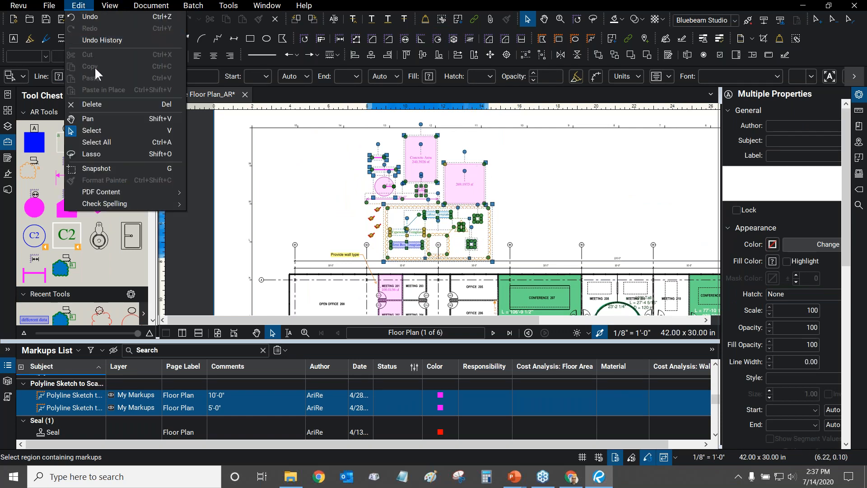
click(371, 3)
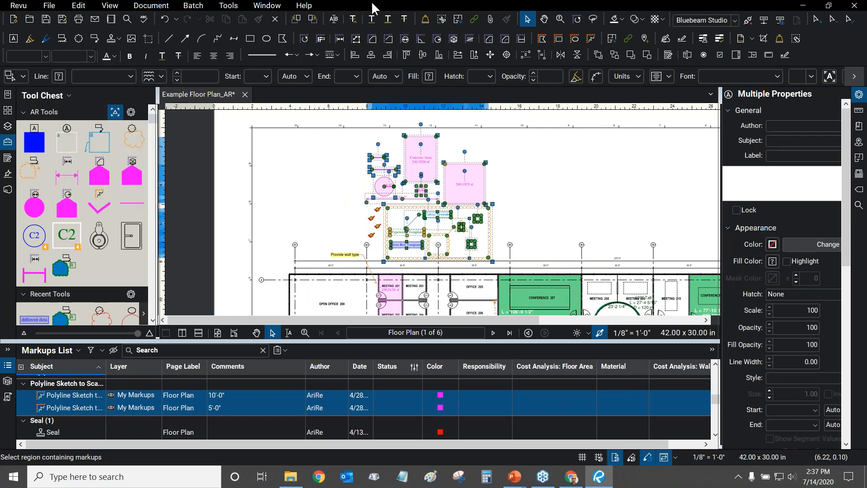
Select only the Steel area measurement beside the Concrete Area and check whether Copy is available for it.
click(527, 197)
click(472, 186)
right_click(468, 183)
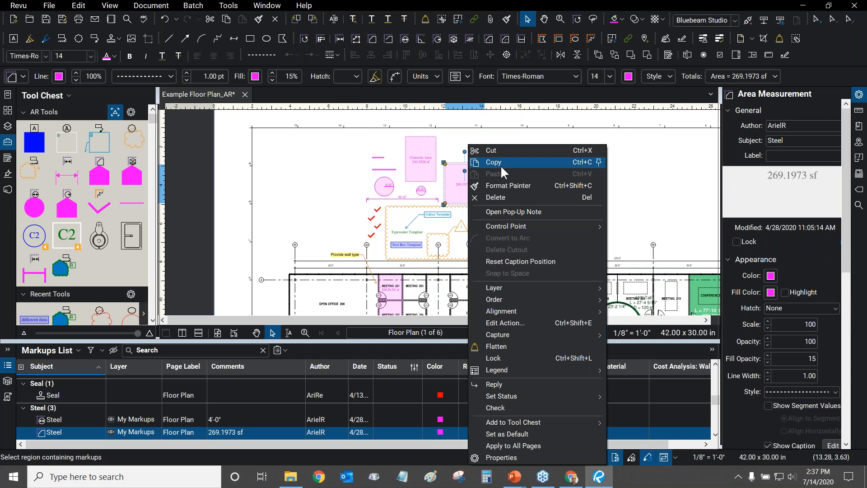
Select the Concrete Area measurement together with the Steel area beside it, check whether they can be copied, and clear the selection.
click(434, 150)
scroll(435, 152, up, 2)
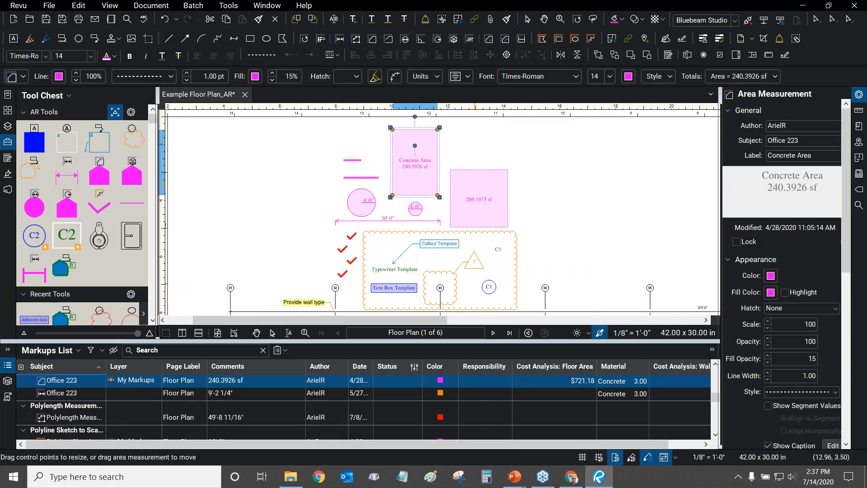
shift+click(465, 184)
right_click(465, 183)
click(486, 142)
scroll(496, 133, down, 1)
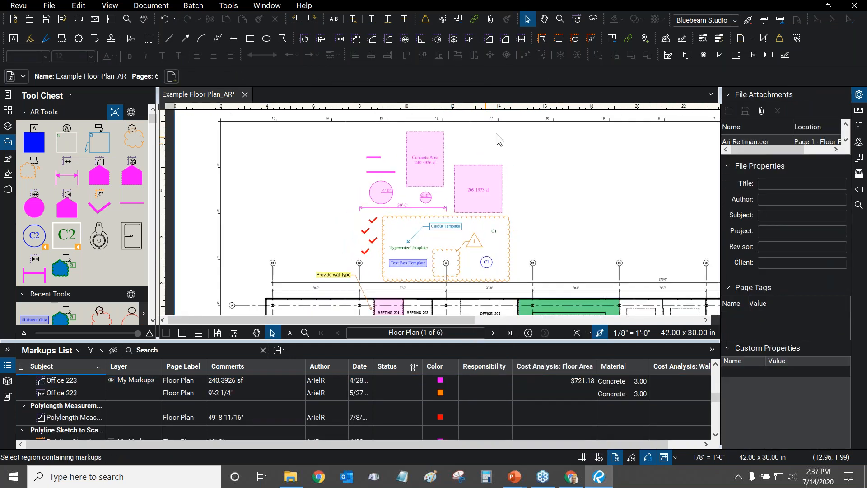
Select the group of sample markups above the floor plan, check its available commands for Copy, and clear the selection.
drag(519, 120, 332, 247)
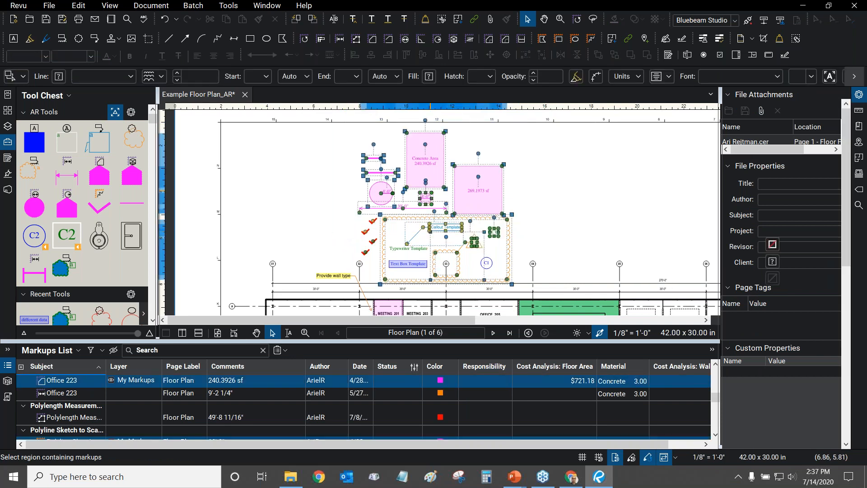
right_click(424, 162)
click(480, 5)
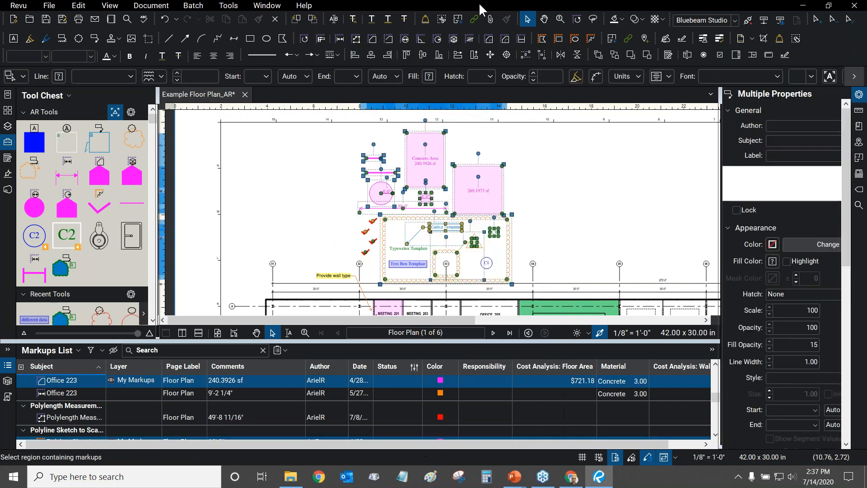
click(518, 180)
scroll(506, 183, up, 2)
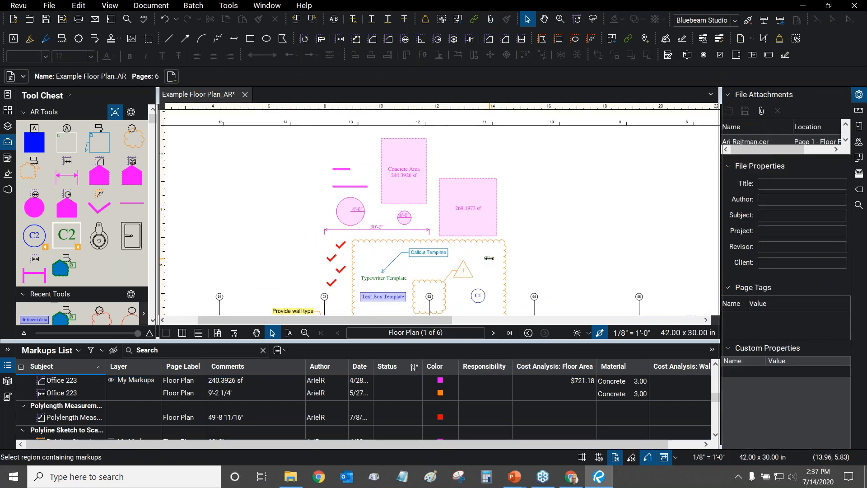
Select only the green C1 typewriter markup in the large cloud and check whether Copy is available for it.
click(489, 258)
right_click(488, 258)
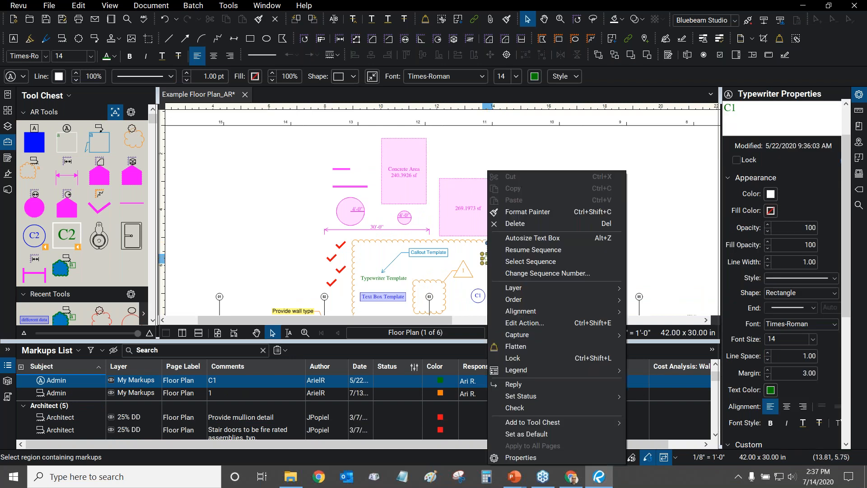
click(467, 6)
drag(517, 227, 502, 156)
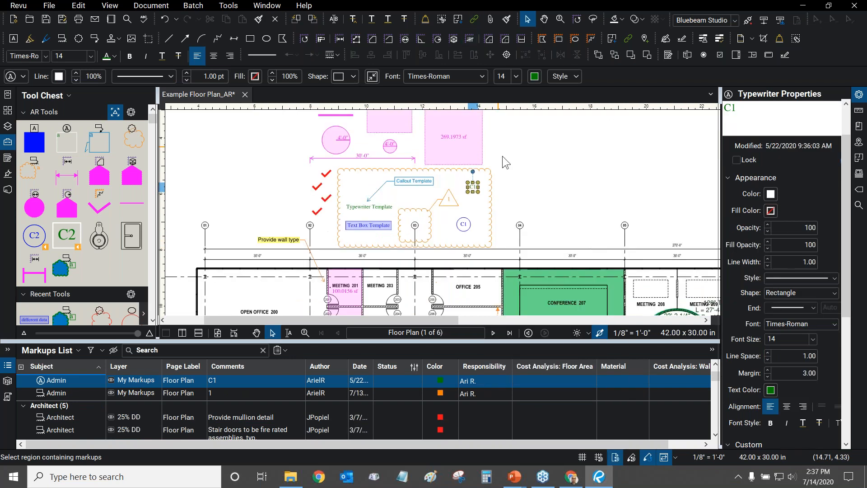
click(513, 187)
scroll(507, 175, up, 2)
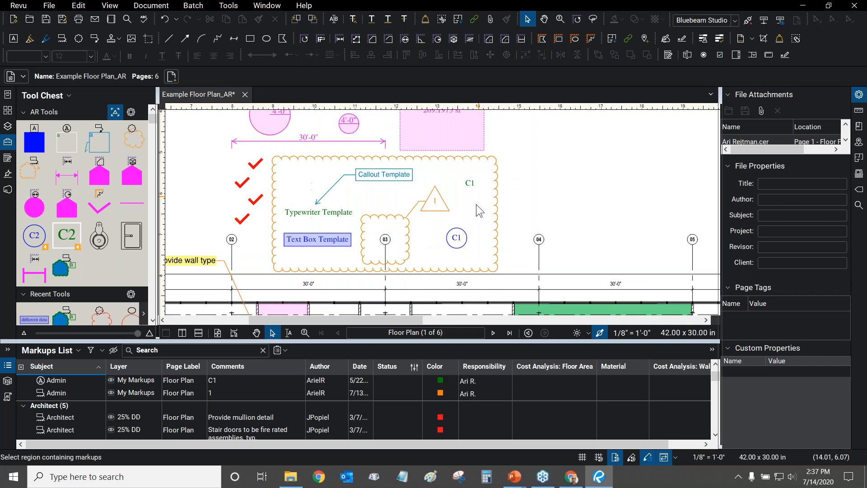
click(463, 169)
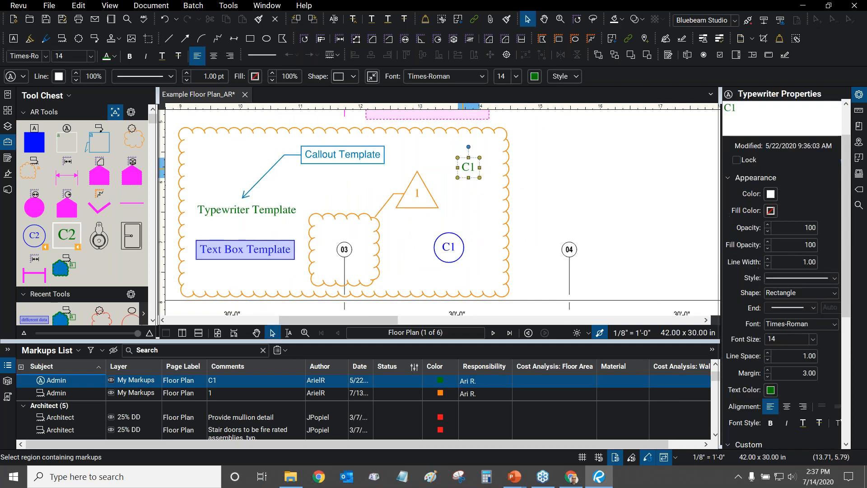
right_click(464, 168)
click(457, 12)
Select the blue circled C1 markup, check whether Copy is available for it, and clear the selection.
click(457, 254)
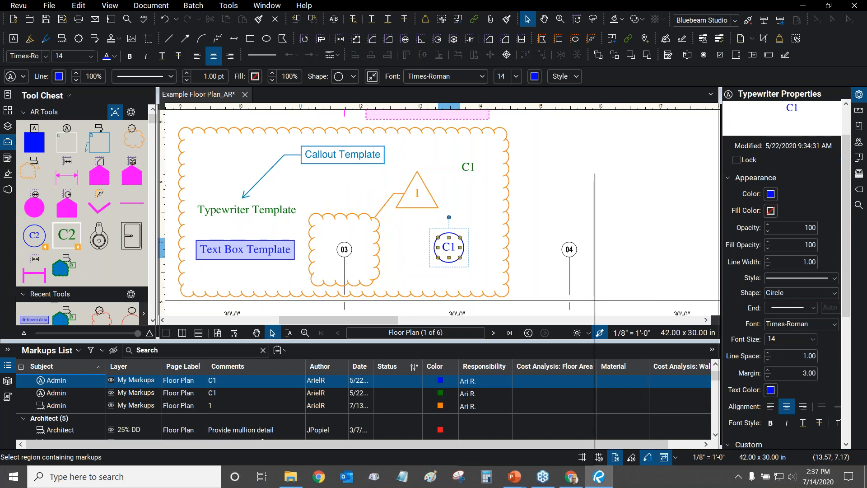
right_click(456, 256)
click(574, 147)
Select the sample markups above the floor plan without the two C1 markups, copy them, and clear the selection.
scroll(574, 193, down, 5)
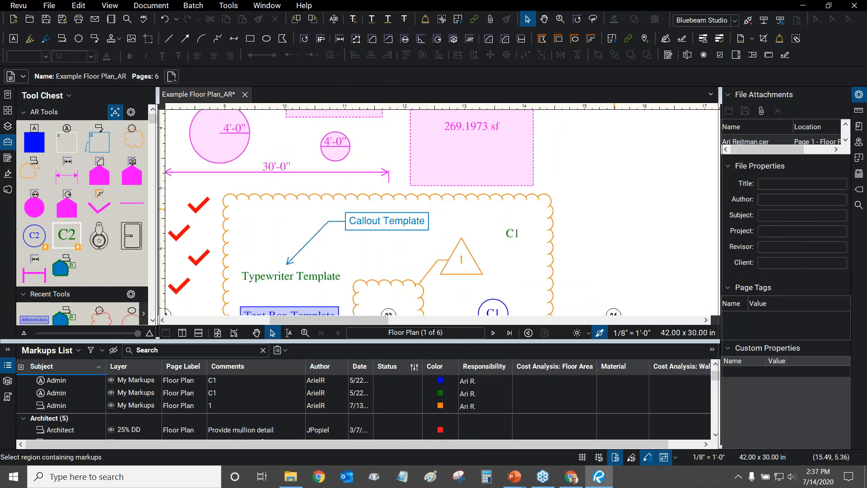
drag(539, 119, 373, 291)
right_click(507, 188)
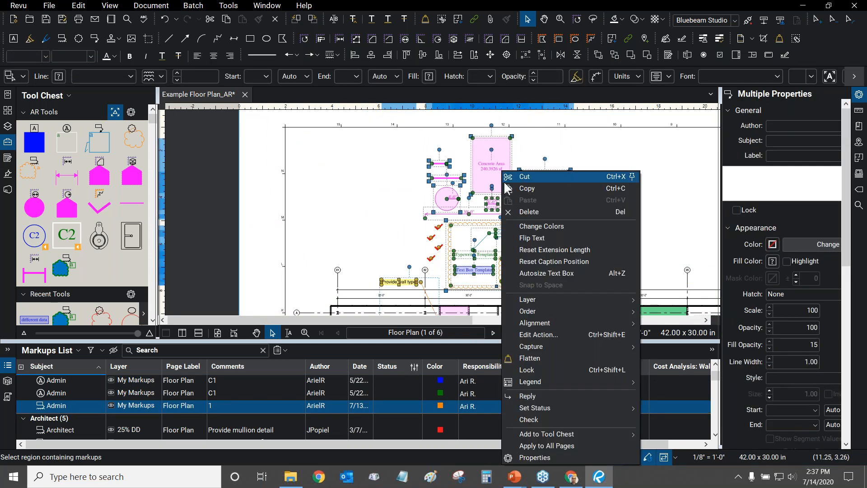
click(521, 188)
click(631, 174)
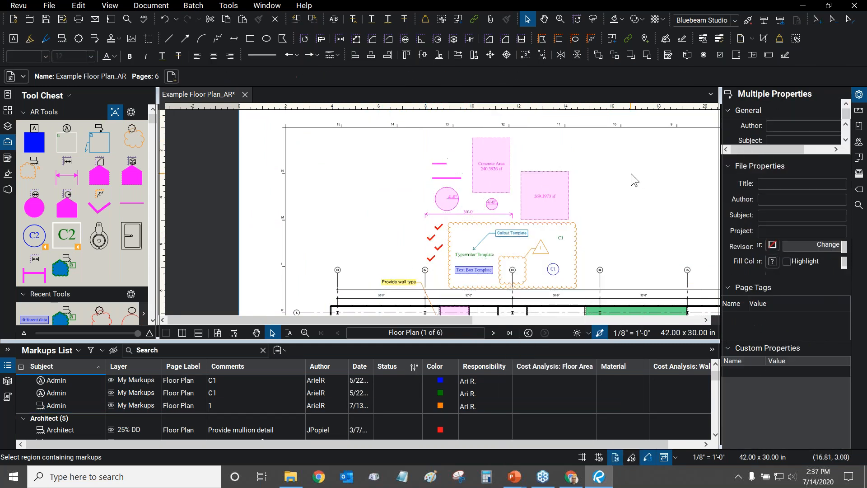
drag(631, 174, 490, 185)
Paste the copied markups in place on page 2, A2.2.1 - LEVEL 02 FLOOR PLAN.
click(7, 110)
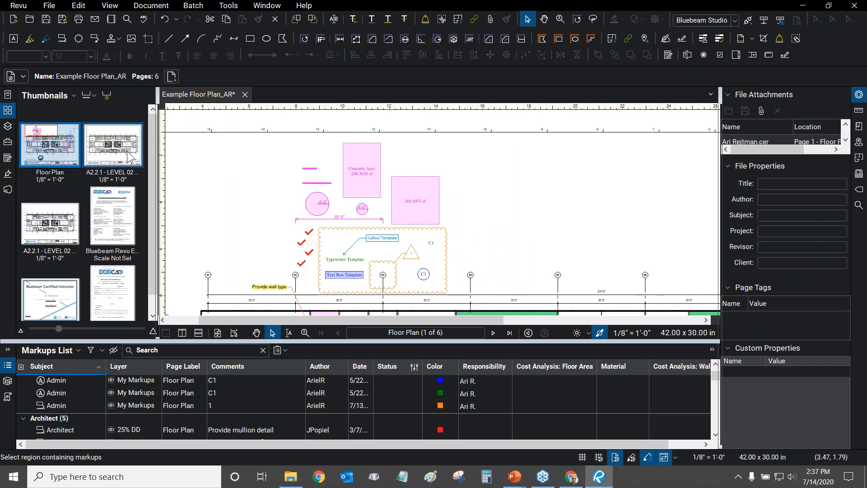
click(109, 155)
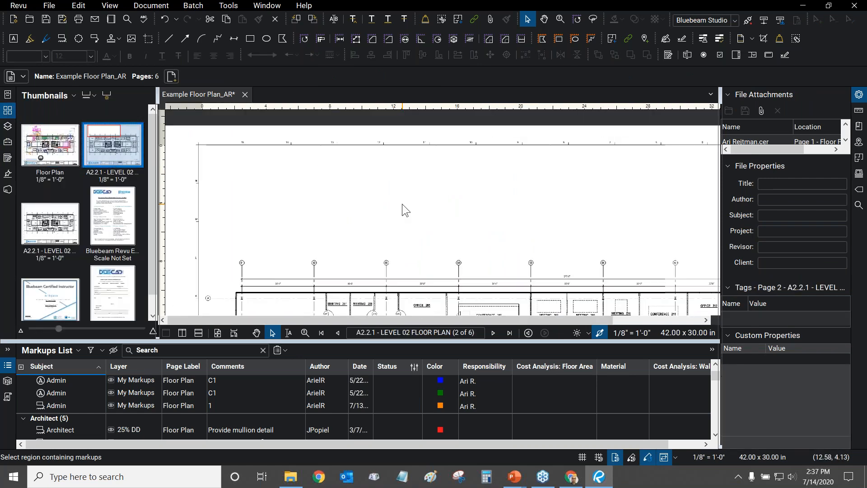
scroll(422, 176, up, 3)
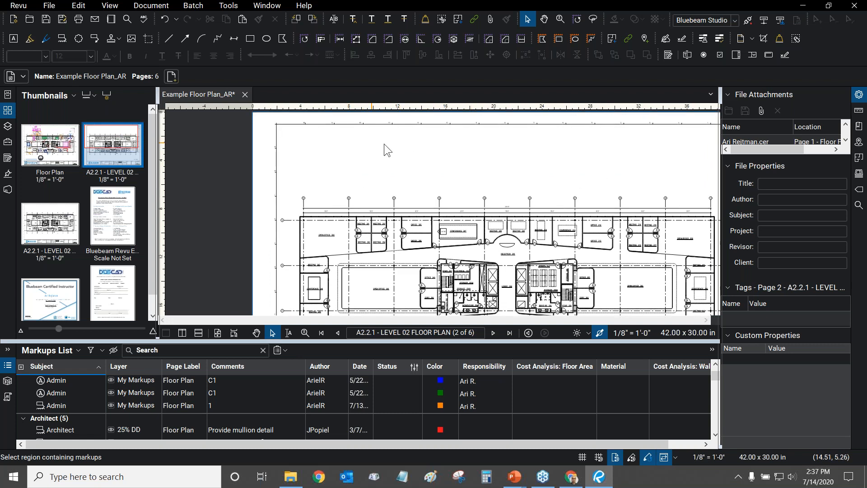
click(74, 6)
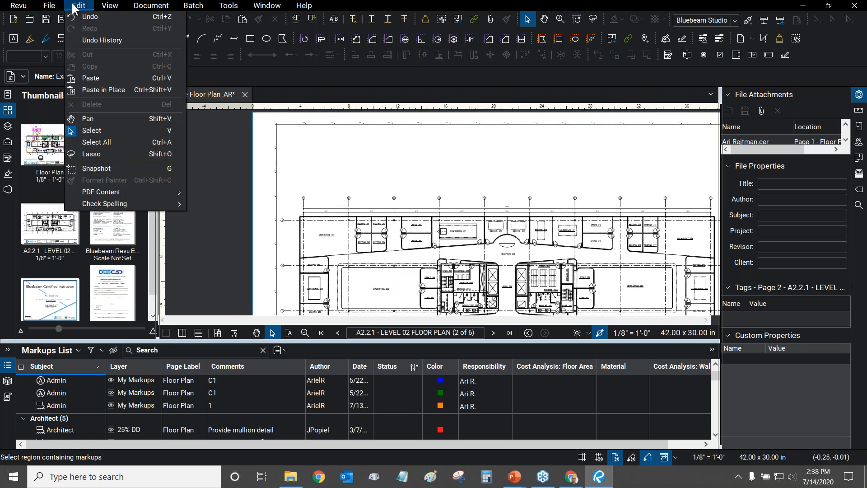
click(74, 6)
click(74, 6)
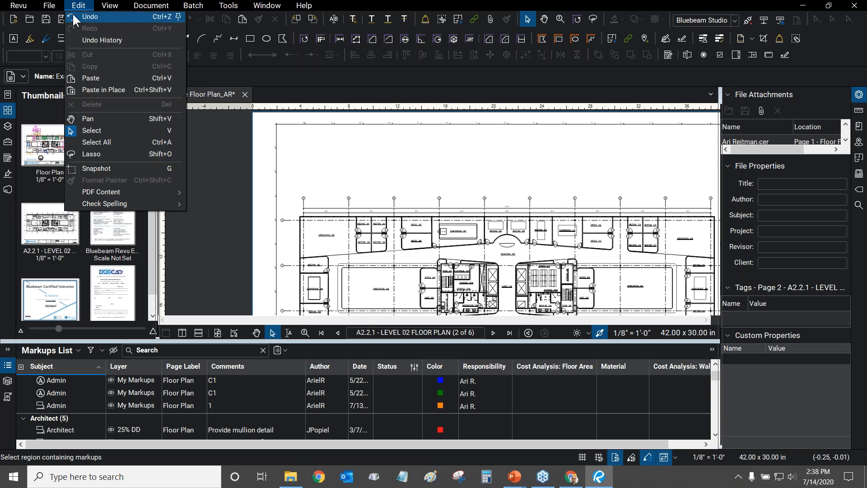
click(90, 90)
click(341, 169)
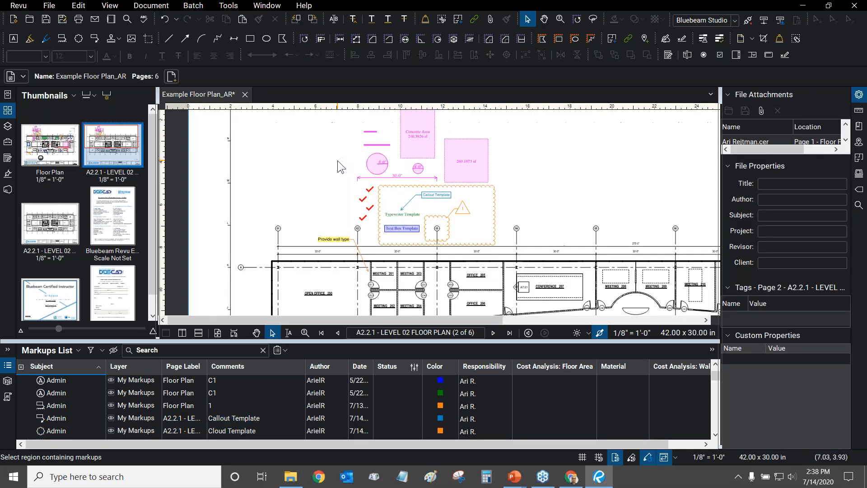
Undo the paste of the sample markups on page 2.
scroll(339, 163, up, 4)
scroll(316, 176, down, 3)
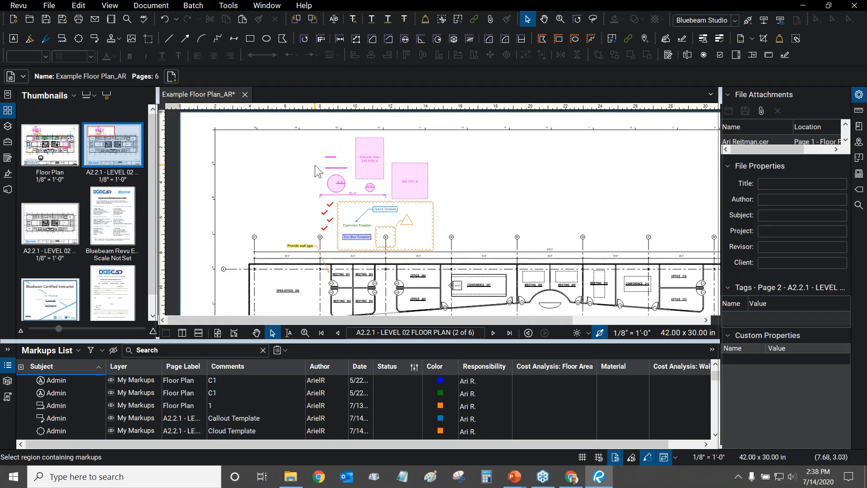
click(80, 5)
click(85, 16)
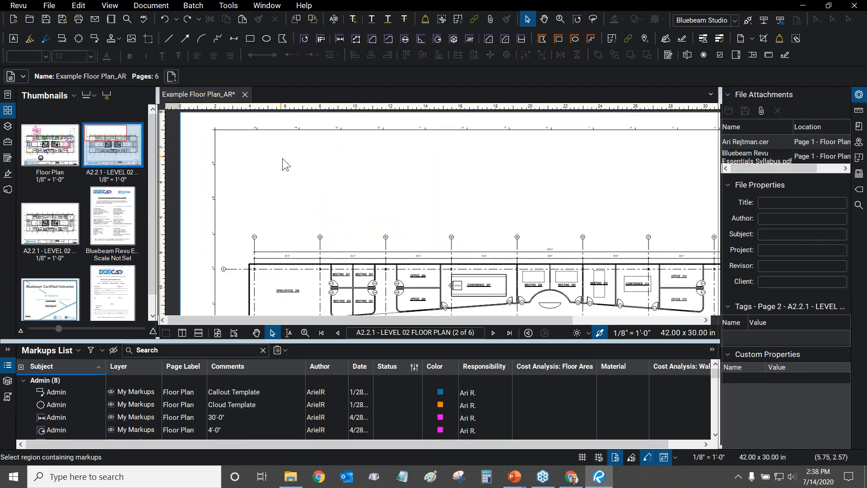
Return to the Floor Plan page and display the Tool Chest again.
click(50, 145)
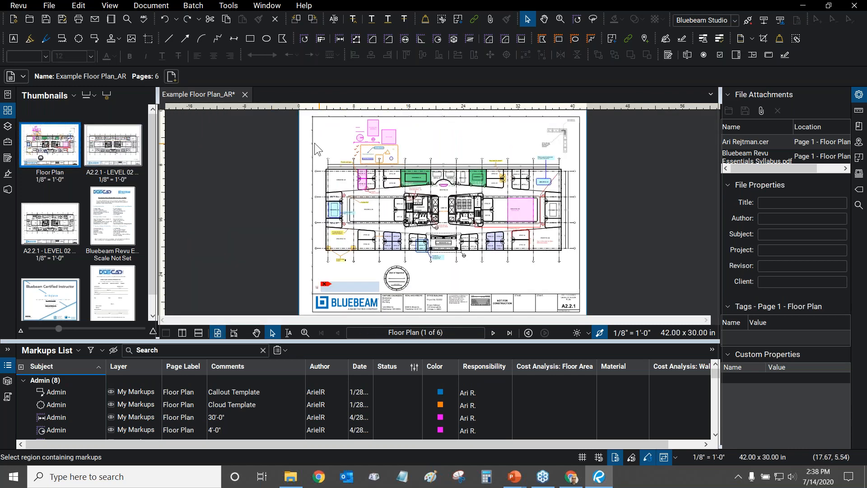
scroll(424, 156, up, 3)
scroll(453, 226, up, 1)
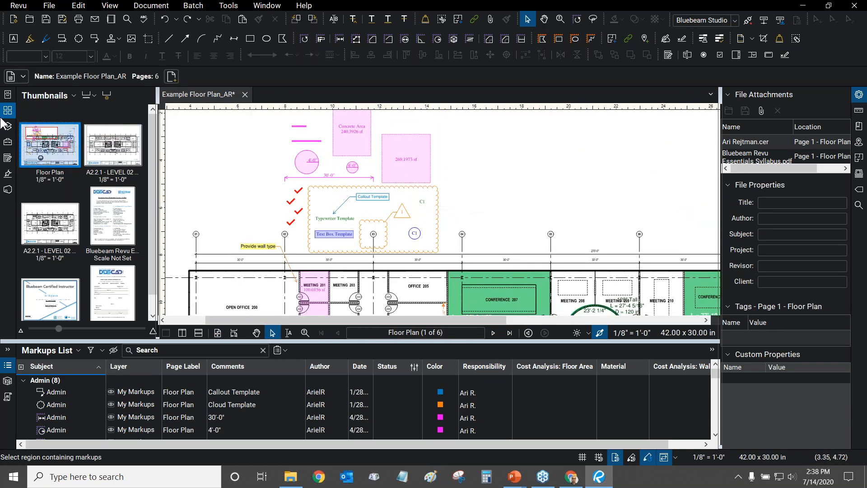
click(8, 143)
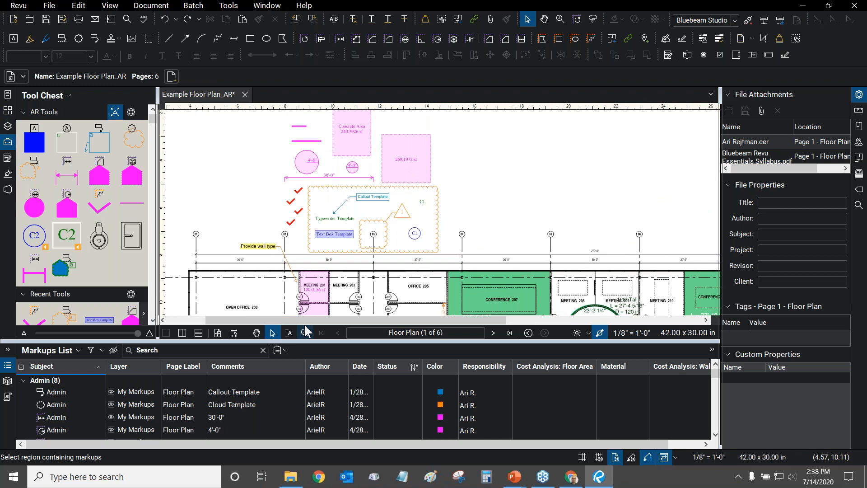
scroll(439, 219, up, 1)
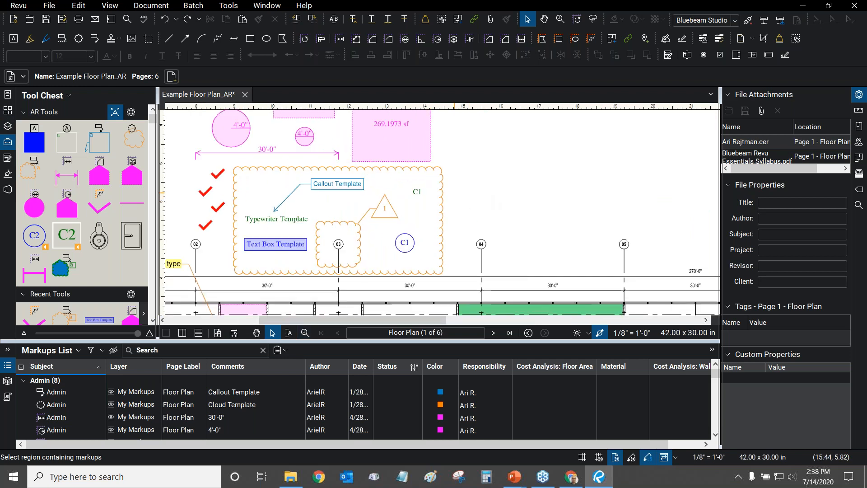
scroll(446, 223, up, 4)
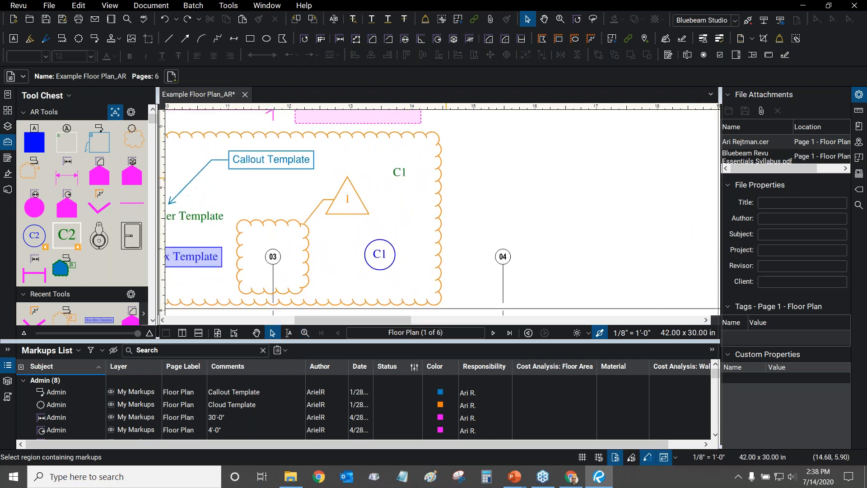
Examine the properties of the green C1 and blue circled C1 markups in the large cloud, and clear the selection.
click(400, 172)
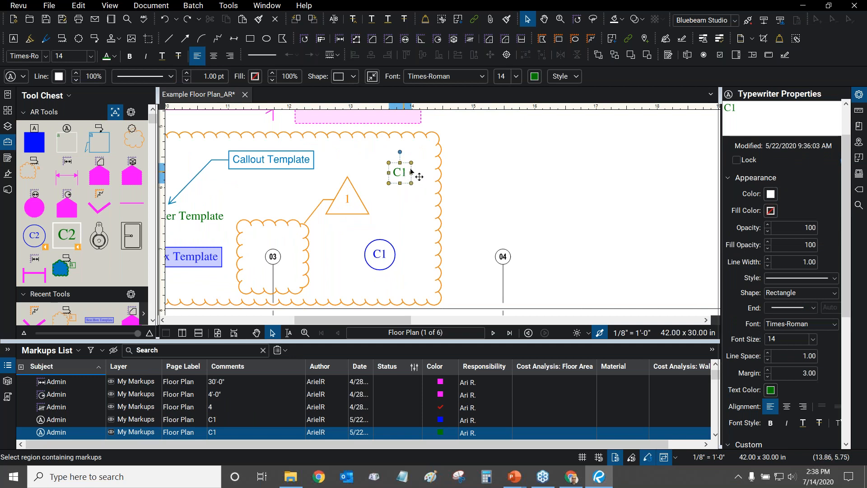
drag(502, 161, 479, 168)
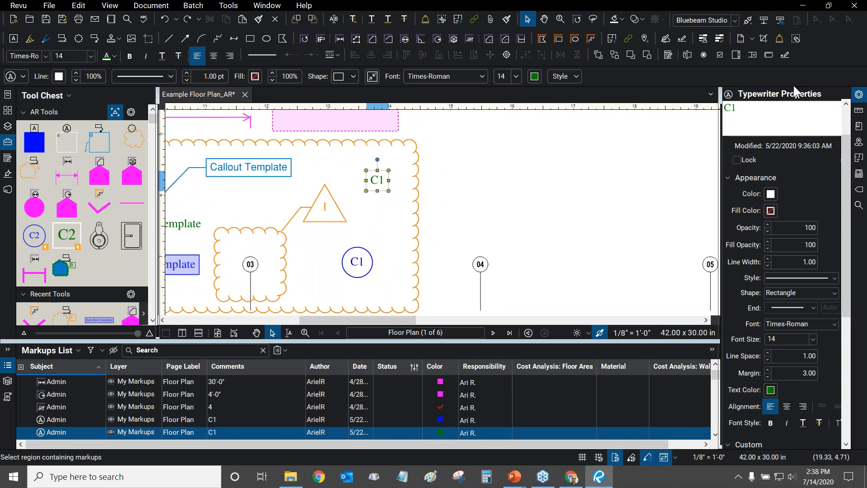
click(359, 263)
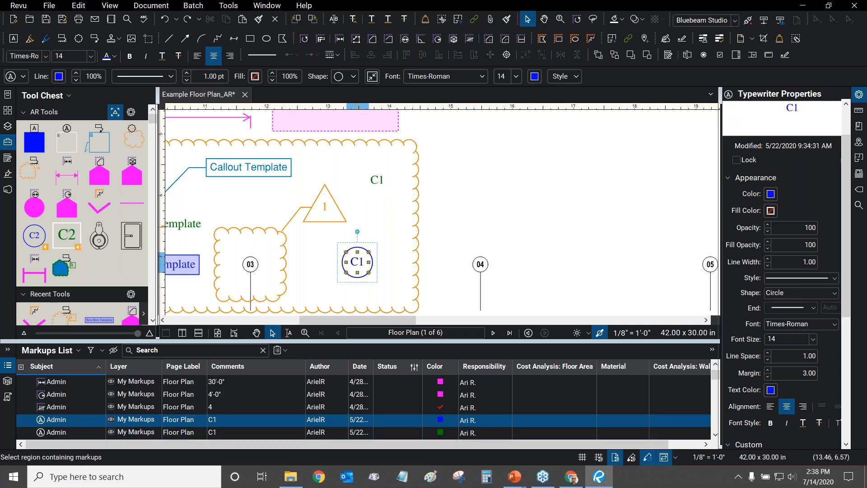
click(381, 180)
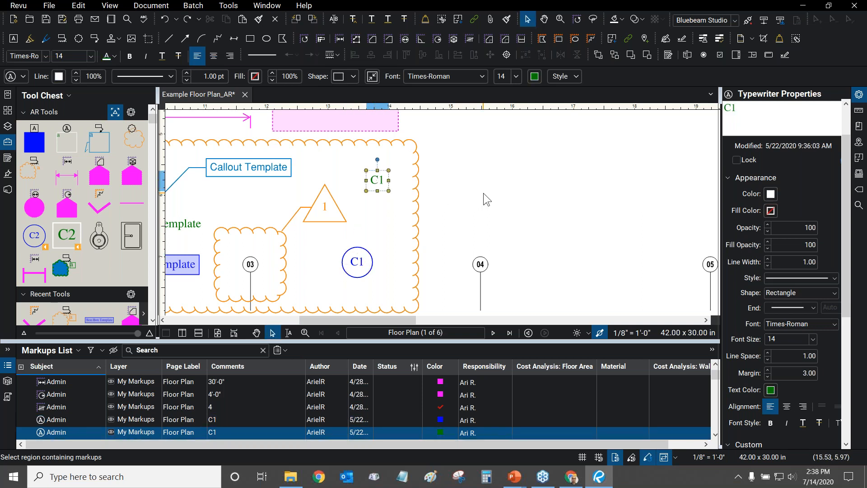
click(484, 193)
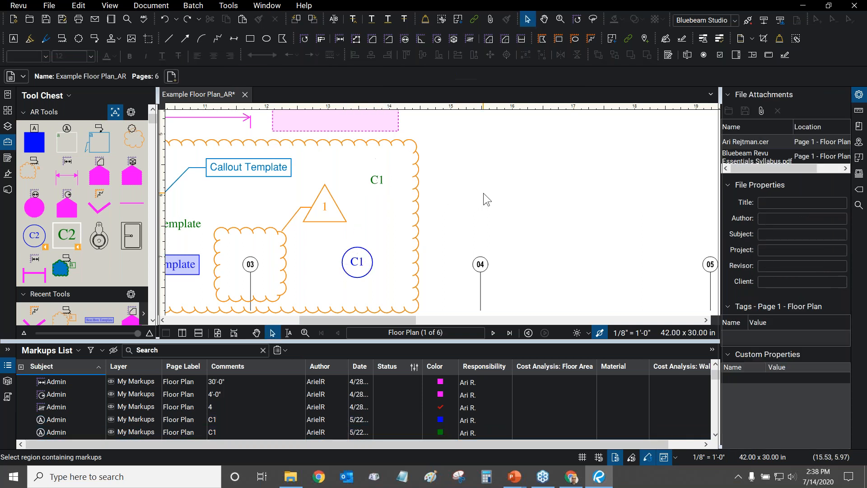
Open the sequence definition of the blue circled C2 tool in AR Tools, keeping the 1, 2, 3 numbering style and prefix C.
right_click(38, 234)
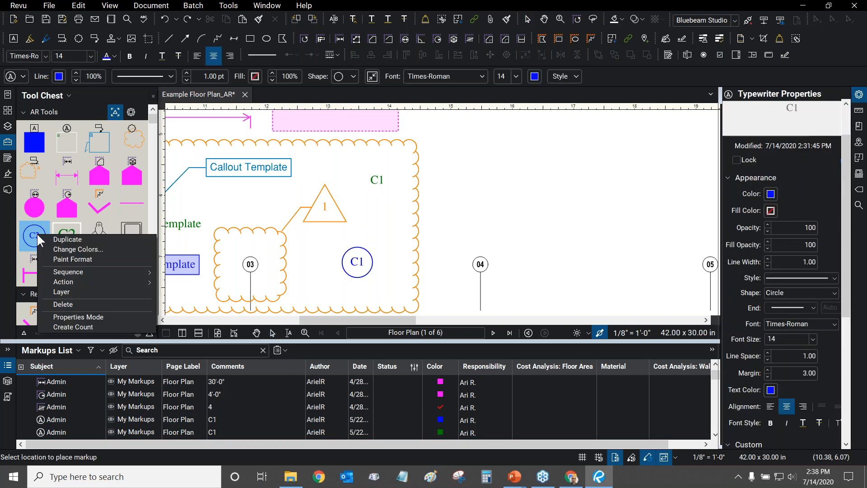
mouse_move(63, 271)
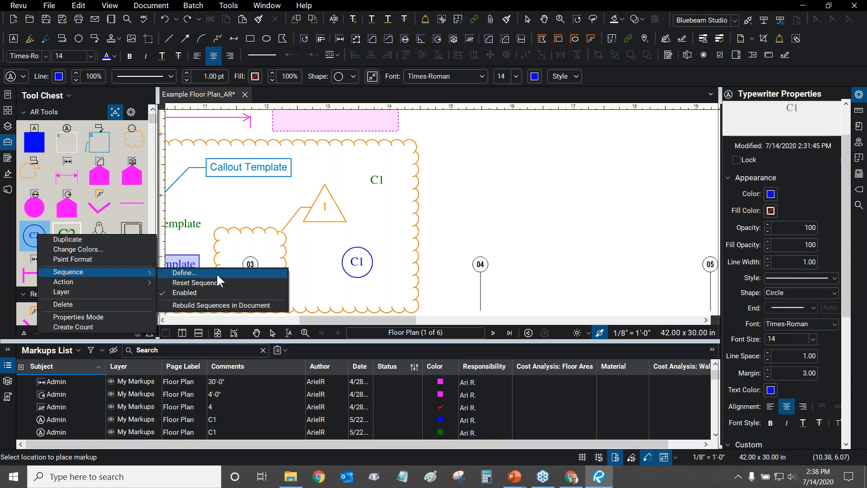
click(202, 274)
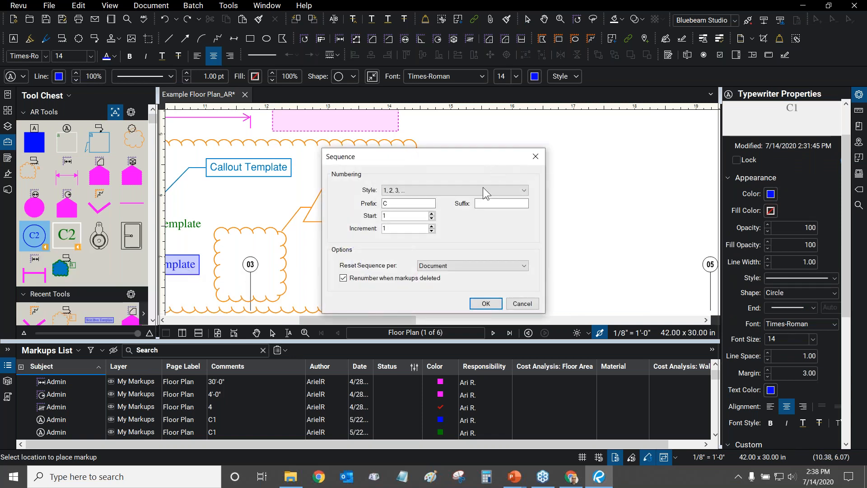
drag(444, 160, 550, 135)
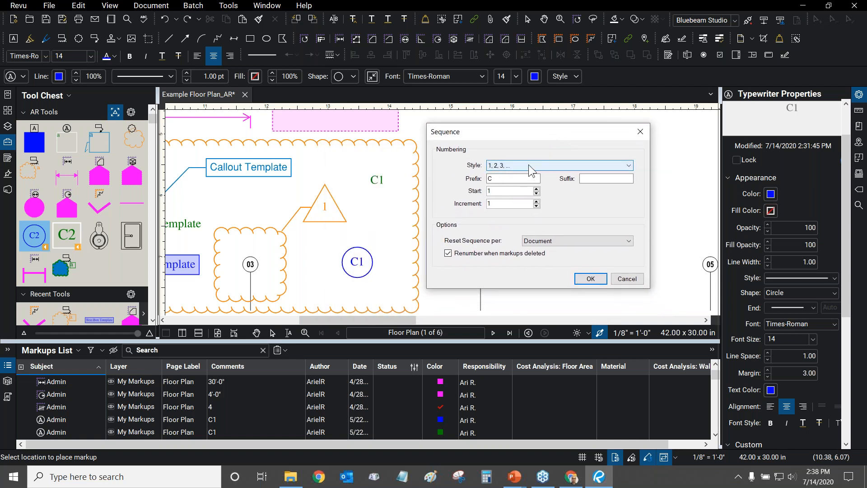
click(529, 164)
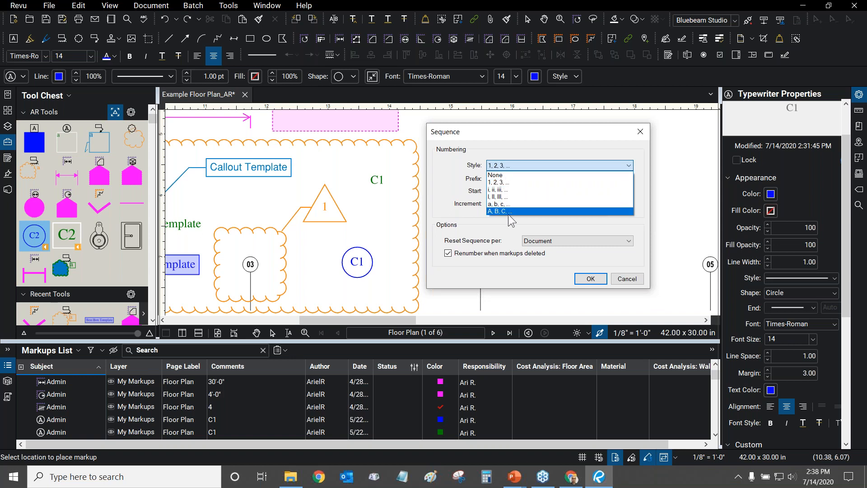
click(508, 139)
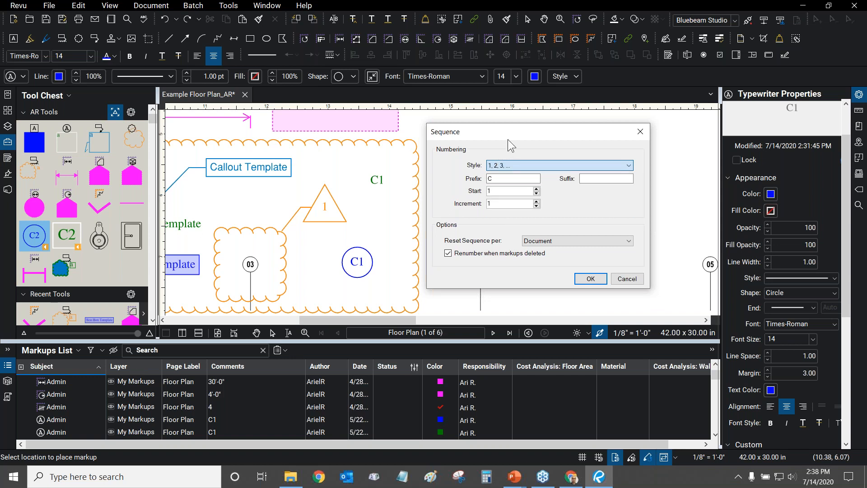
click(514, 179)
text(C)
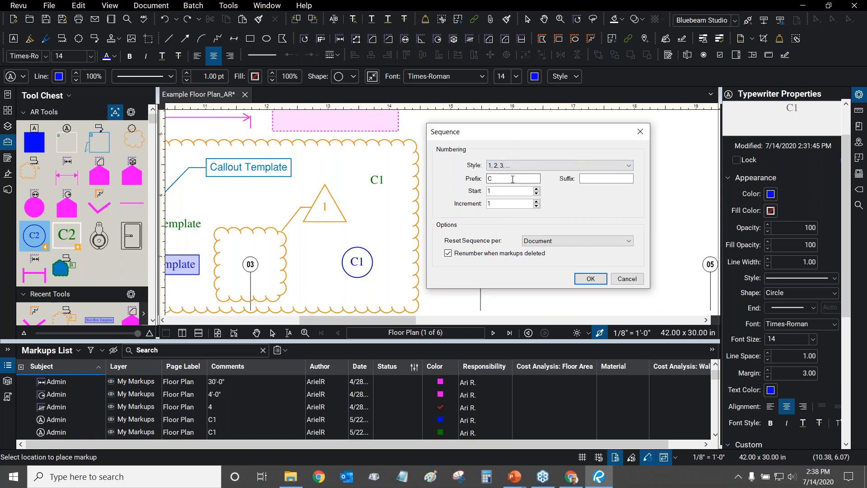
Review the suffix, increment and reset options, apply the sequence with reset per document, and decline rebuilding the document's existing sequences.
click(592, 179)
click(596, 178)
key(shift+Tab)
click(612, 178)
click(537, 206)
click(571, 241)
click(567, 221)
click(590, 280)
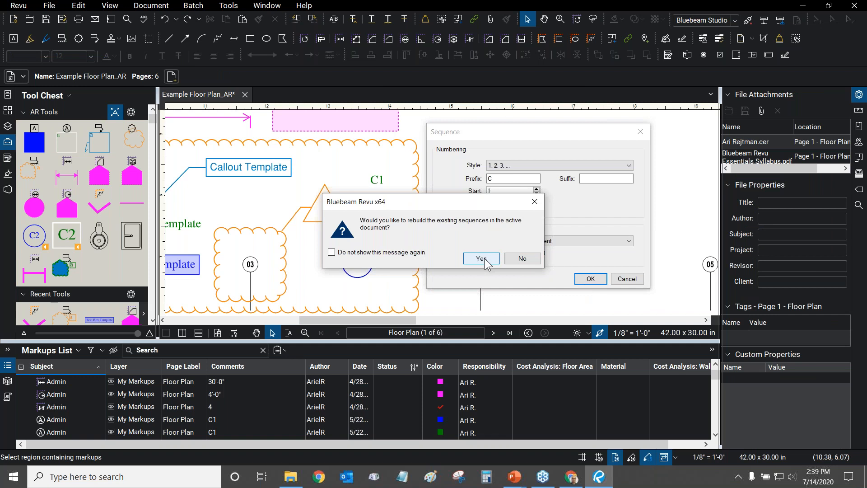
click(514, 259)
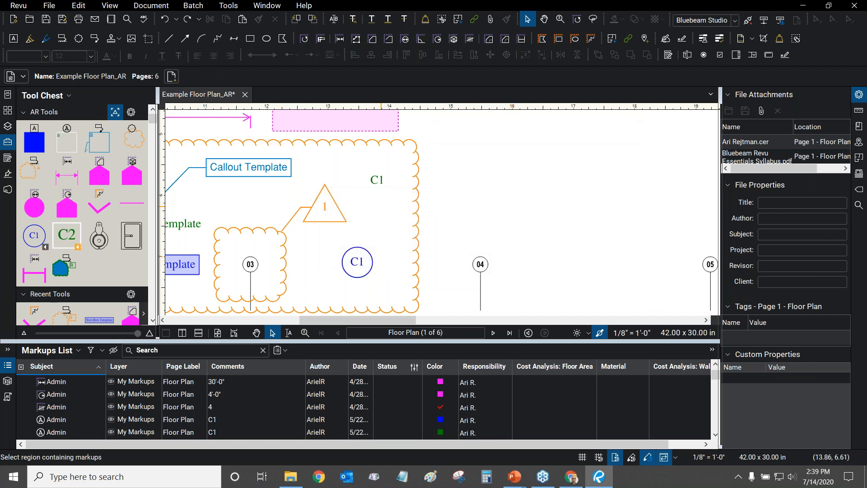
Place seven green sequence markups, C2 through C8, in the empty area outside the large cloud, and end placement.
click(378, 183)
click(487, 195)
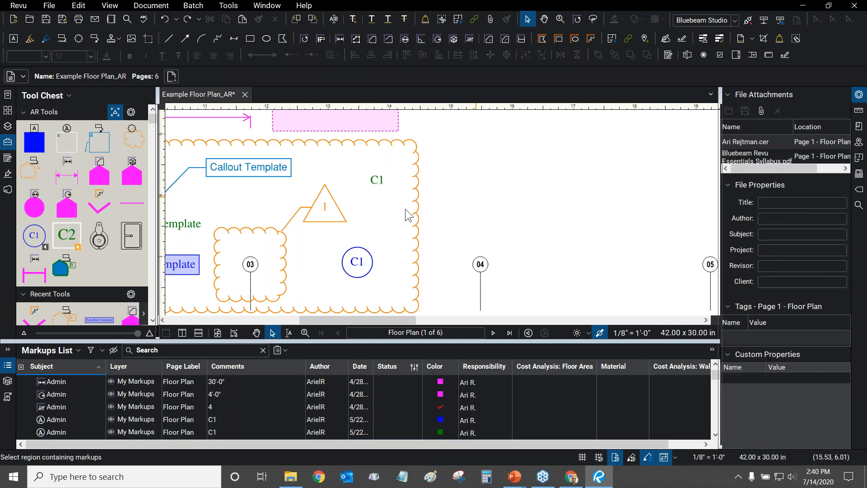
click(66, 242)
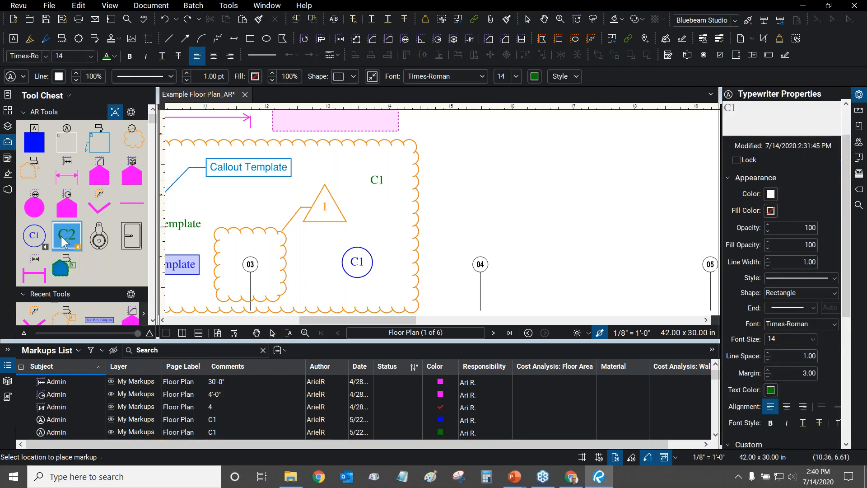
click(452, 190)
click(501, 193)
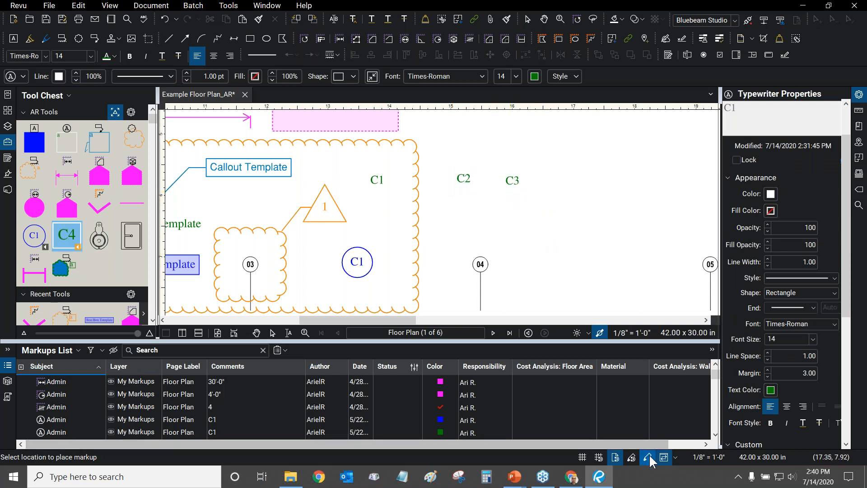
click(524, 216)
click(569, 183)
click(600, 159)
click(611, 206)
click(590, 238)
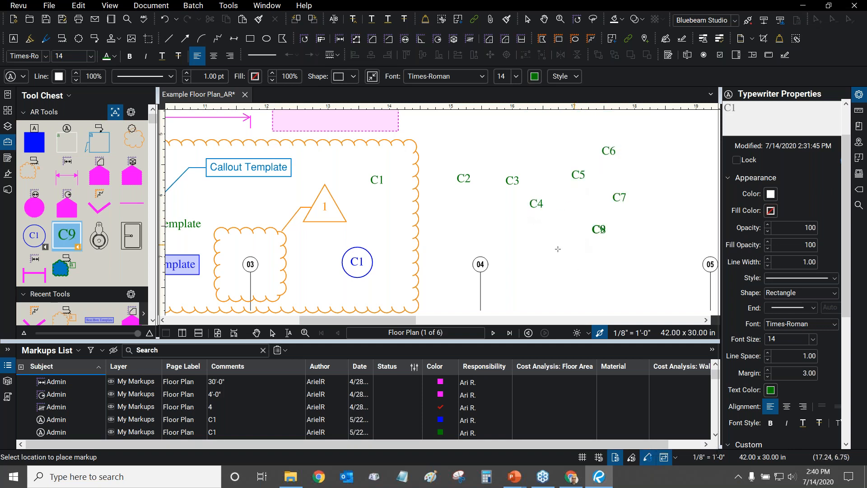
key(Escape)
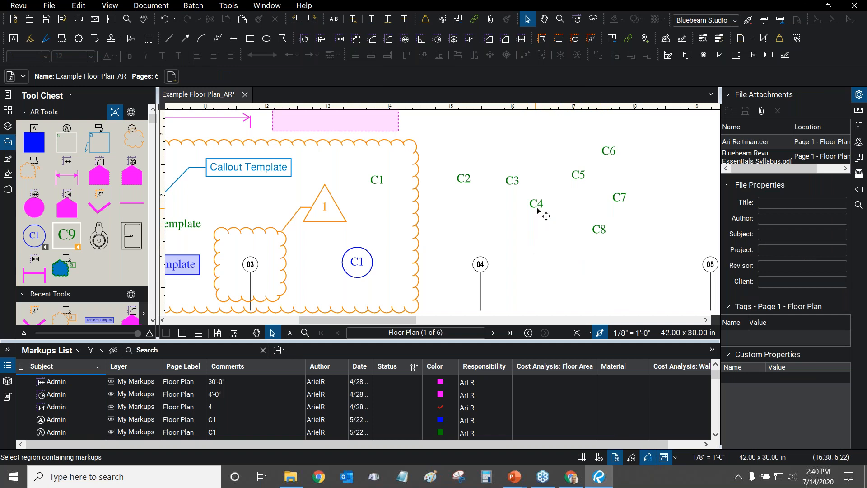
Delete green markup C4, followed by the markup numbered C5 twice, and clear the selection.
click(540, 205)
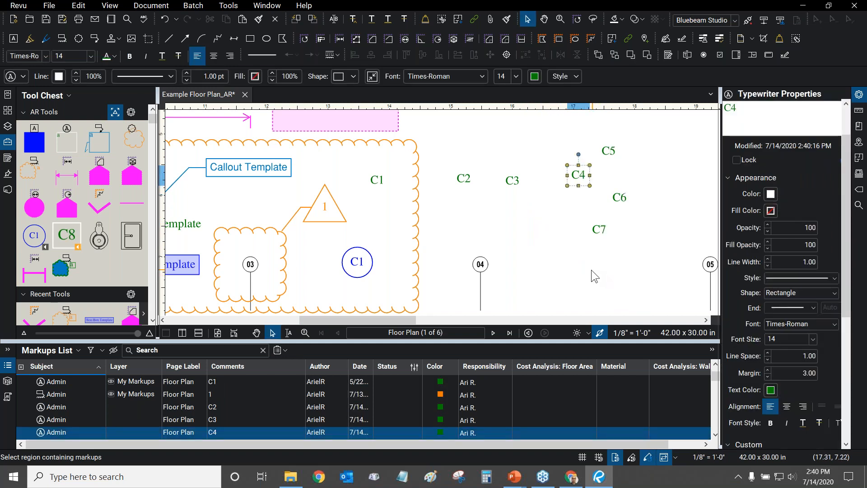
key(Delete)
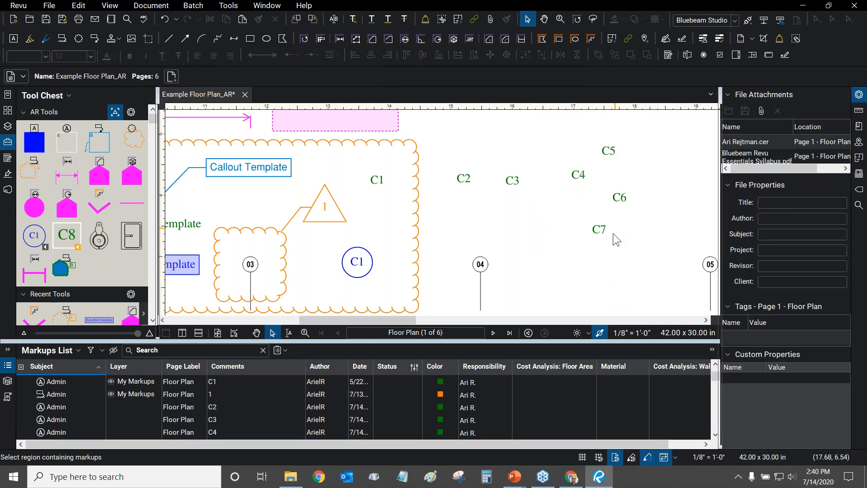
click(575, 178)
click(606, 155)
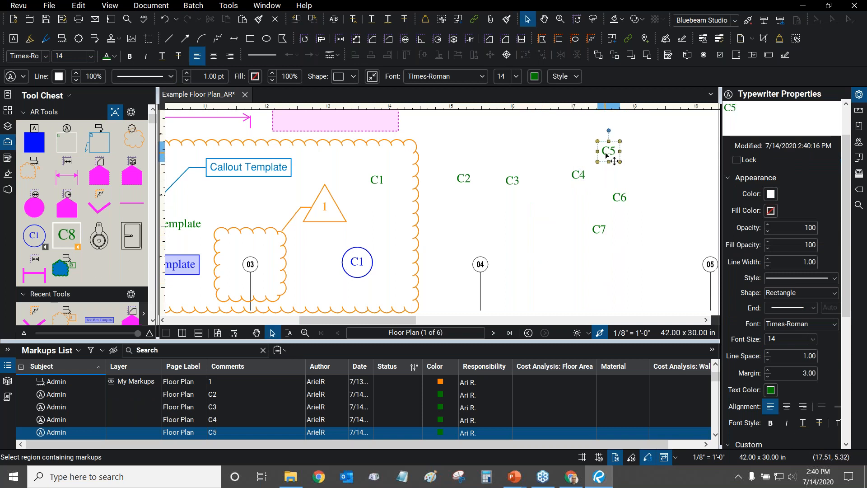
key(Delete)
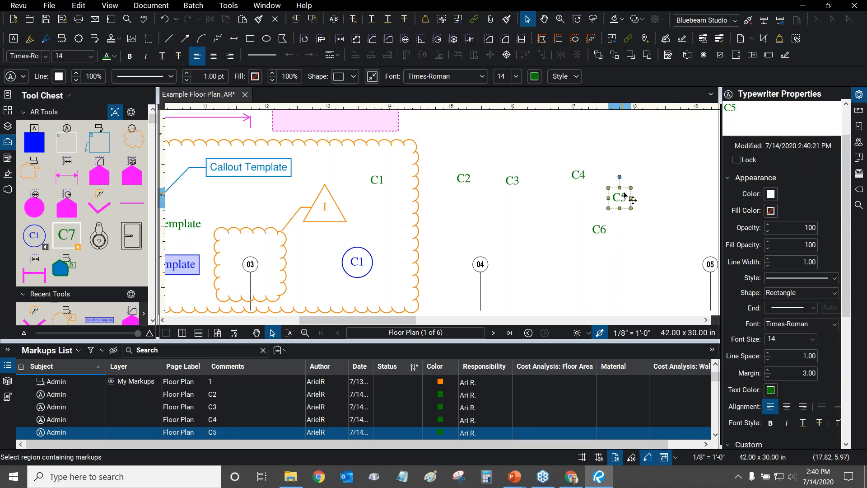
click(533, 203)
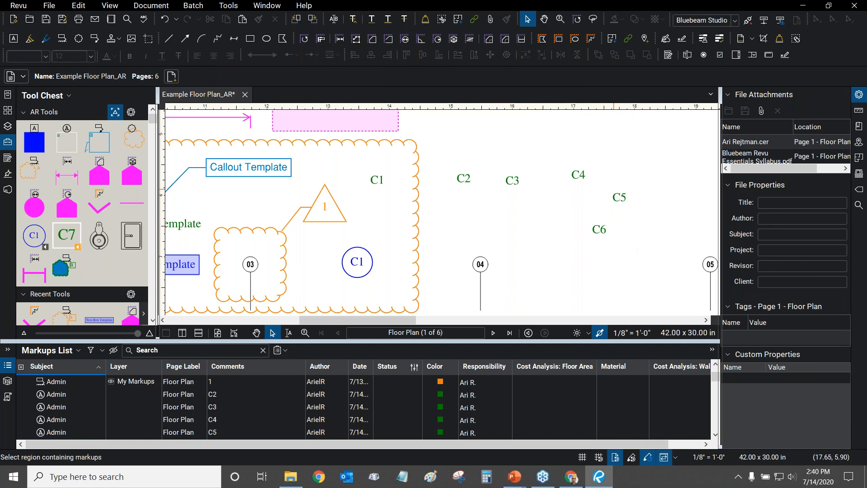
click(622, 198)
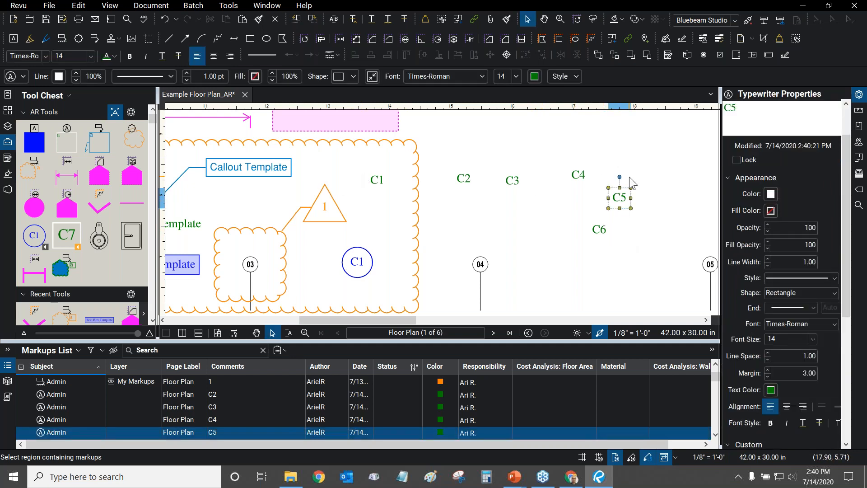
key(Delete)
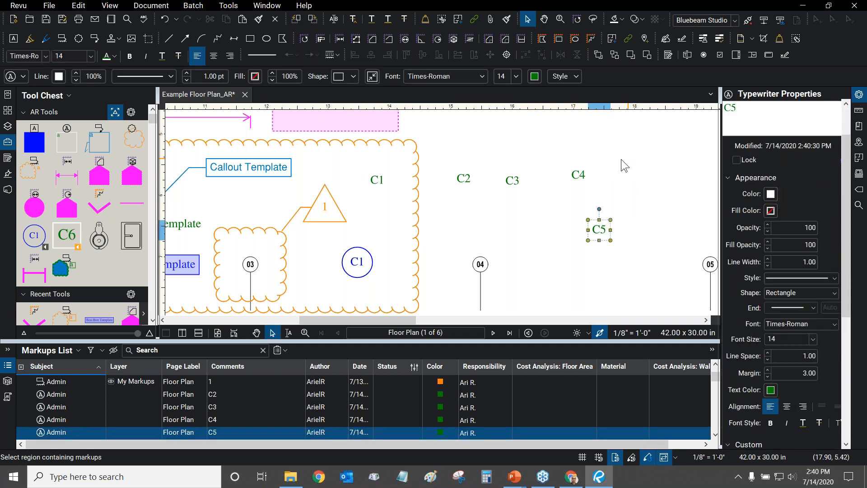
click(619, 176)
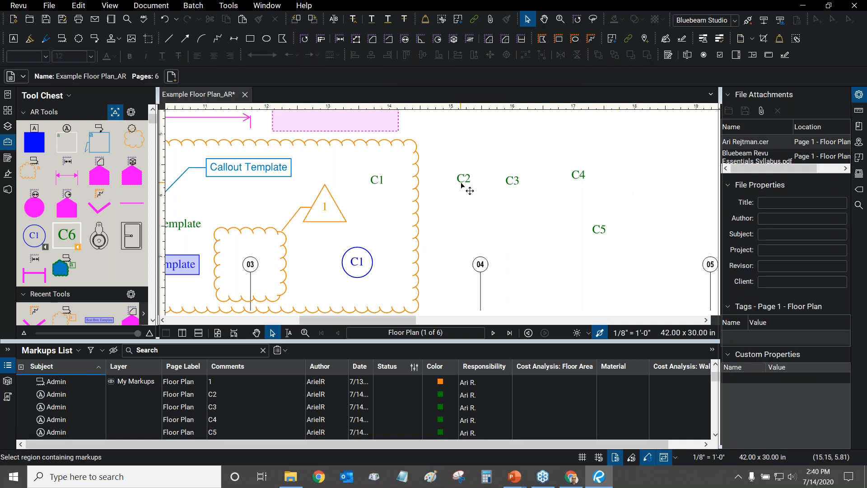
Delete the green C2 markup and all remaining green sequence markups outside the large cloud.
click(464, 186)
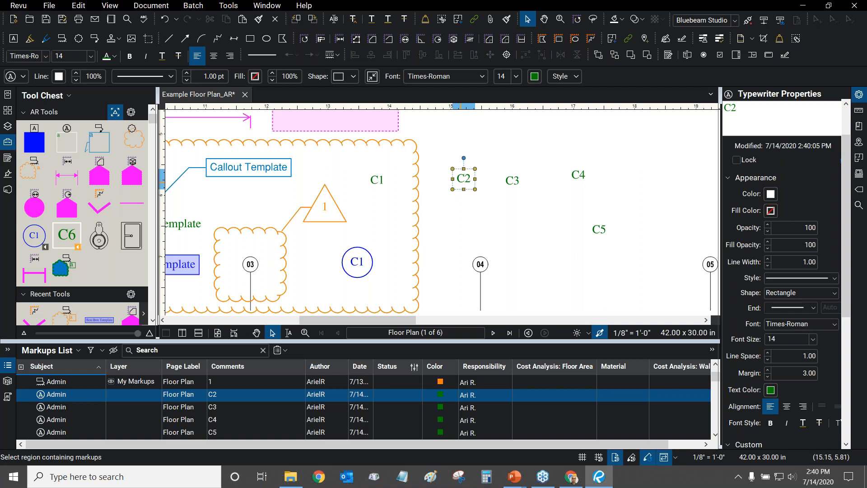
key(Delete)
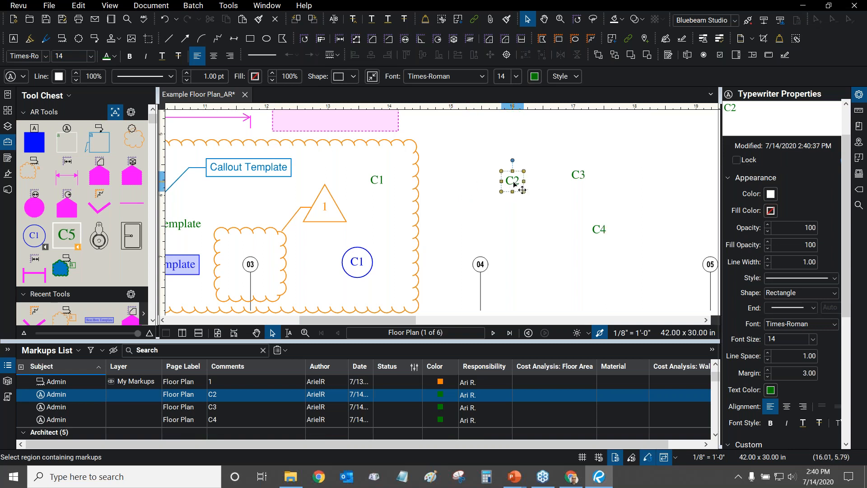
click(578, 176)
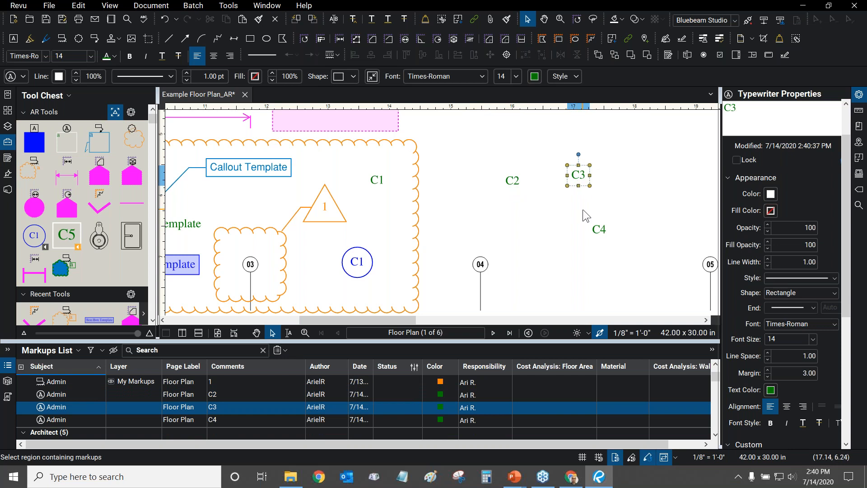
key(Delete)
key(Delete)
click(517, 185)
key(Delete)
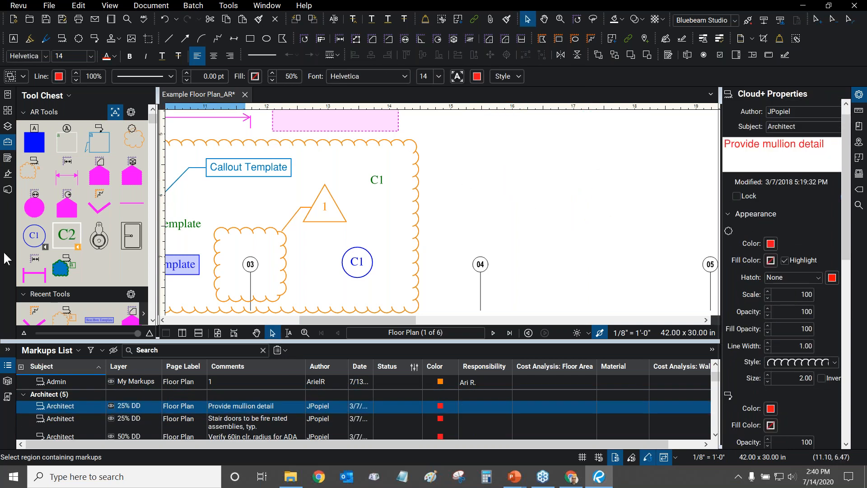
Place four blue circled sequence markups, C1 through C4, outside the large cloud, and delete all four together.
click(34, 235)
click(458, 213)
click(520, 181)
click(540, 230)
click(582, 186)
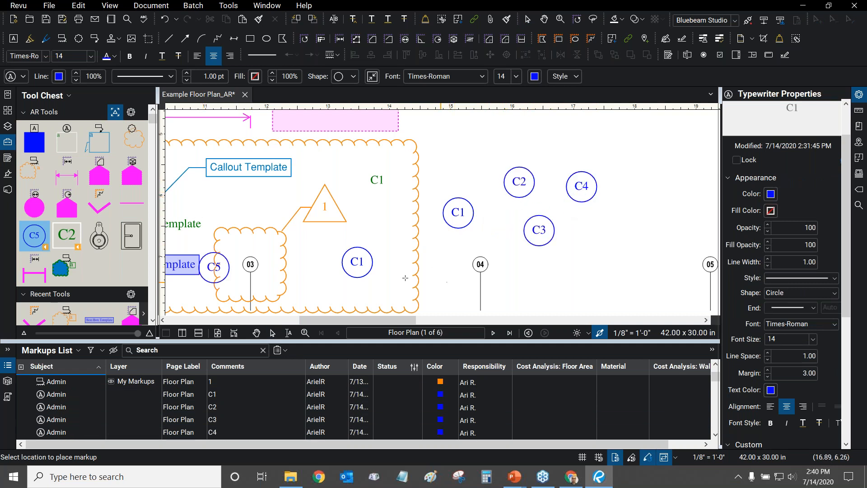
key(Escape)
drag(604, 151, 435, 252)
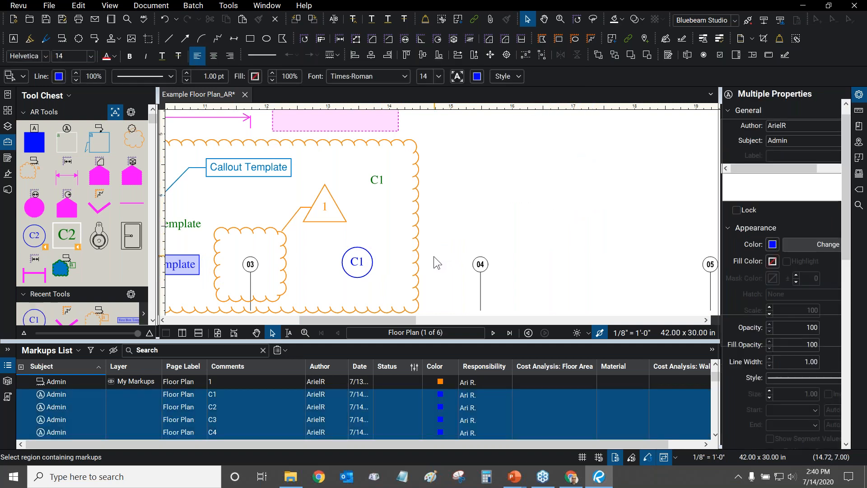
key(Delete)
Examine the Markups List column display order in Manage Columns and close it without changes.
drag(439, 202, 536, 207)
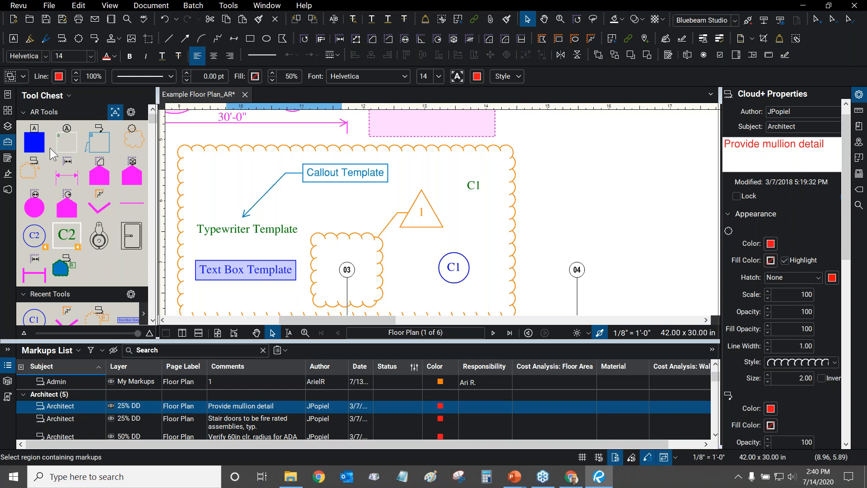
scroll(559, 191, down, 5)
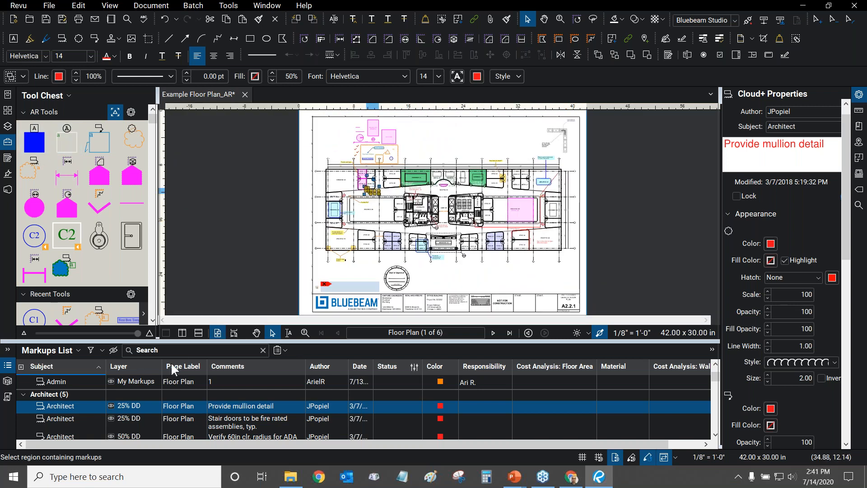
click(64, 351)
mouse_move(50, 362)
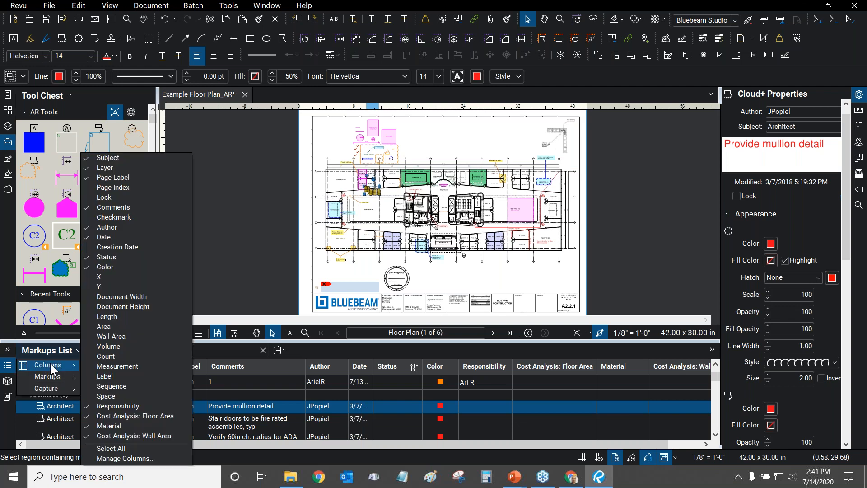
click(130, 458)
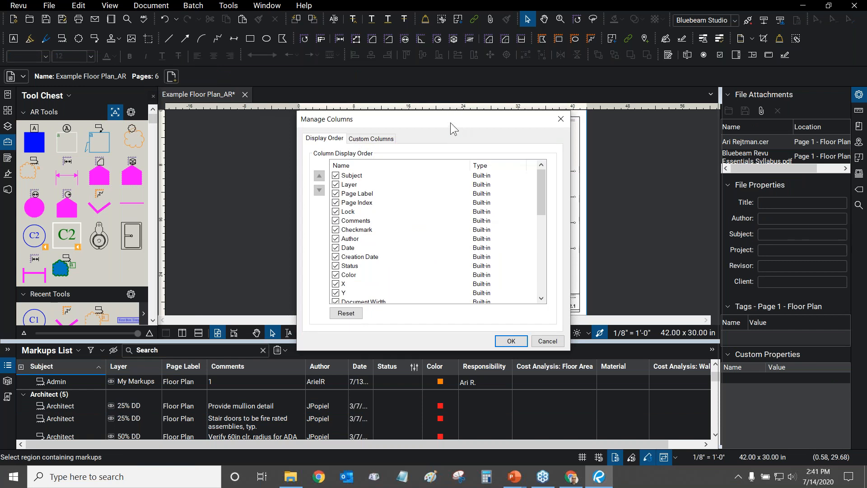
click(551, 346)
Open the Responsibility custom column for modification and examine the default choice item's settings without changing them.
click(40, 349)
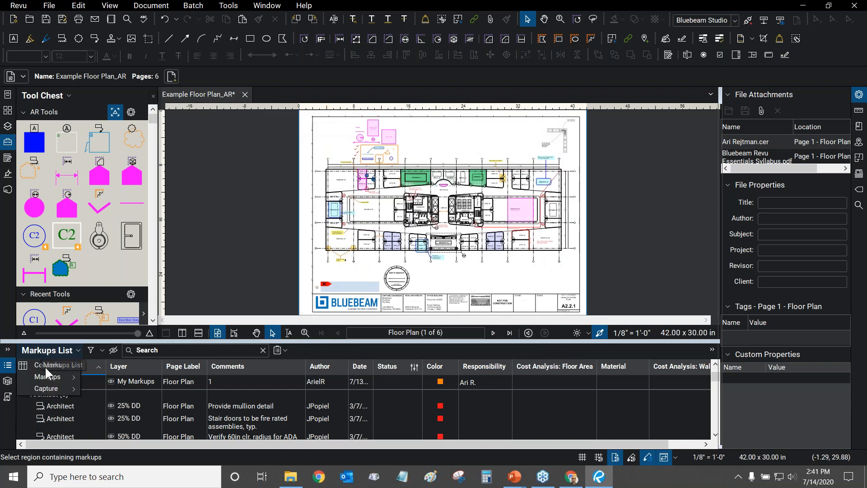
mouse_move(39, 362)
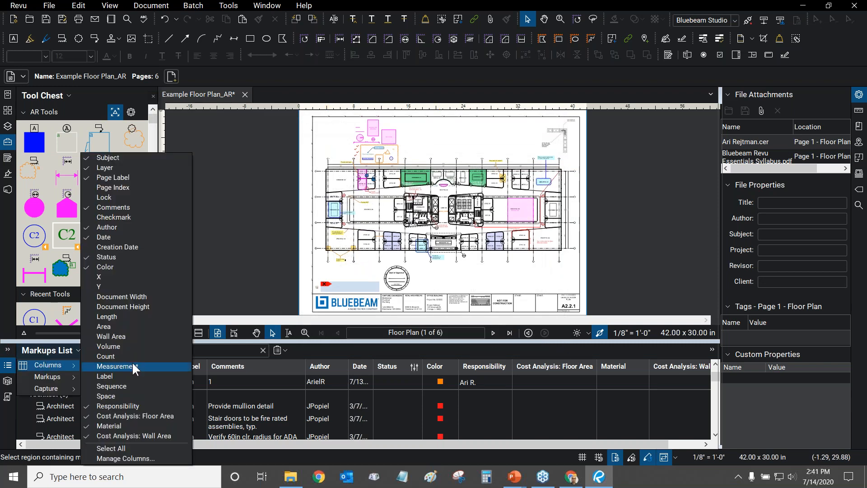
click(147, 456)
click(374, 138)
click(364, 176)
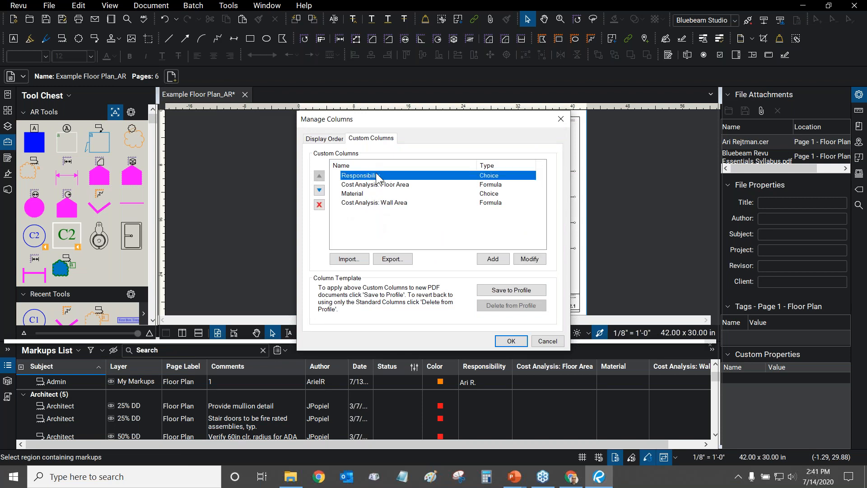
click(530, 259)
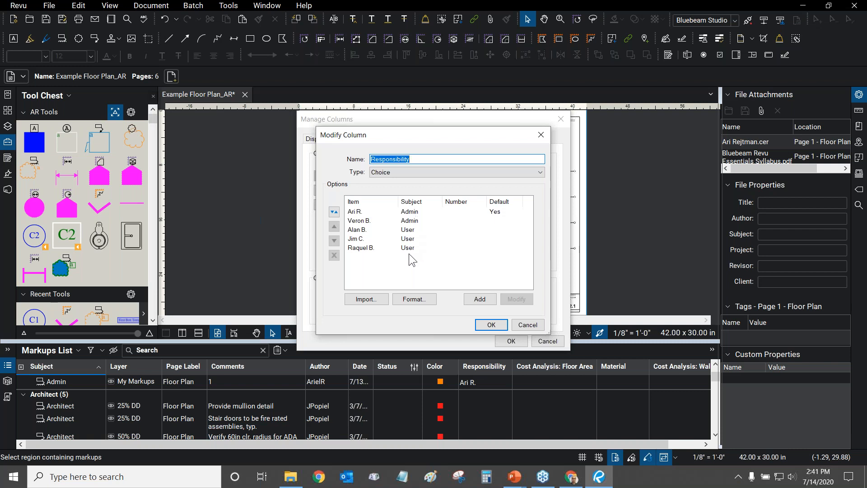
click(363, 215)
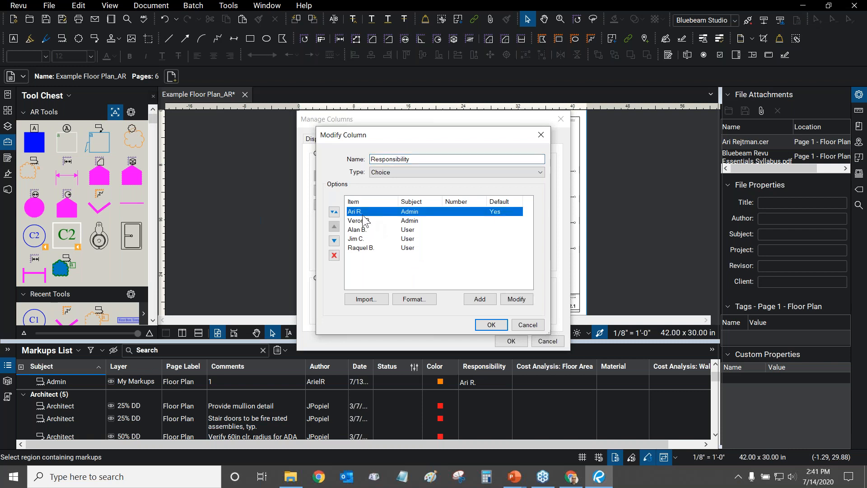
click(516, 300)
click(391, 248)
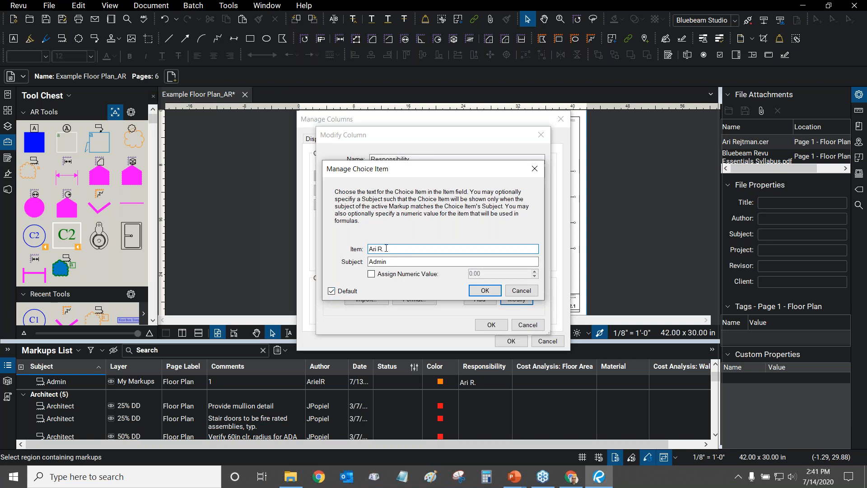
click(522, 292)
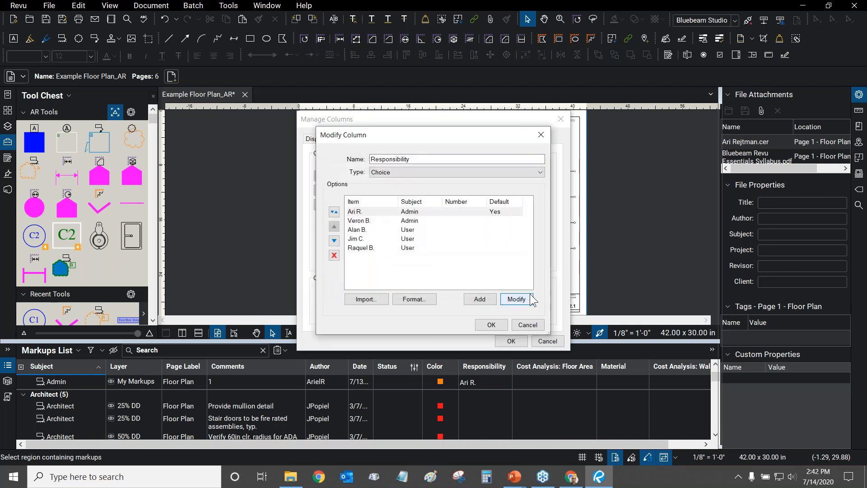
Examine the second Admin choice item of the Responsibility column and close the column dialogs without changes.
click(362, 222)
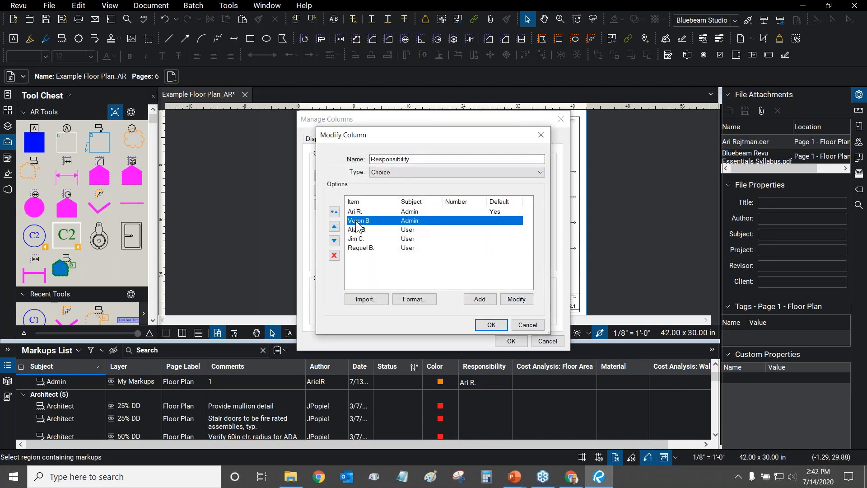
click(515, 300)
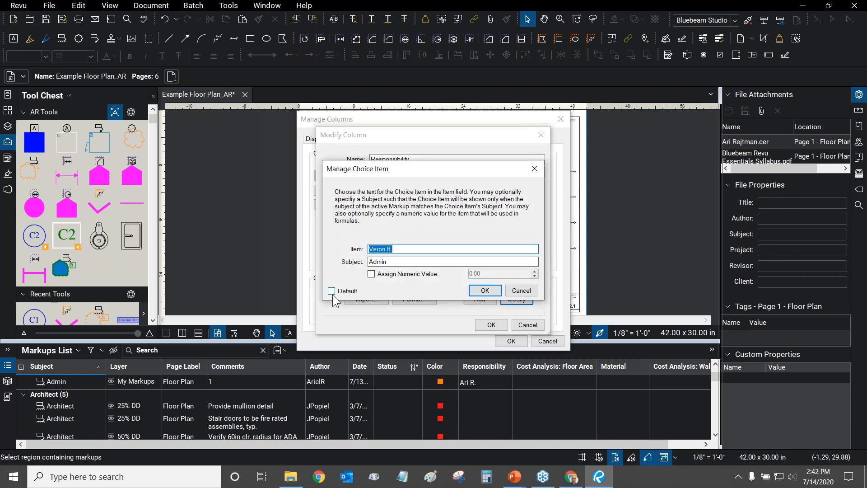
click(522, 291)
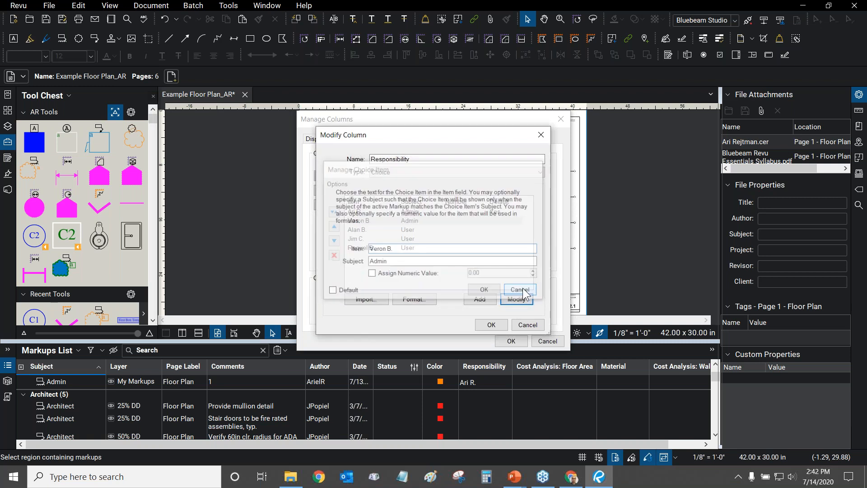
click(377, 230)
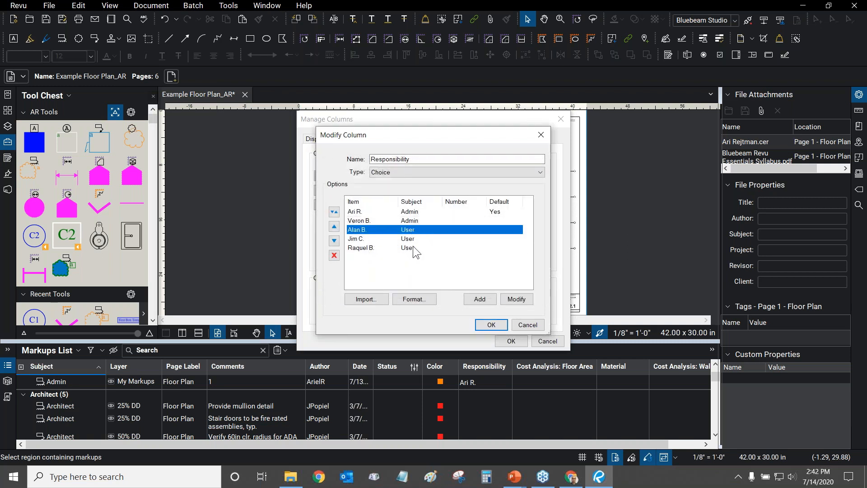
click(528, 326)
click(548, 342)
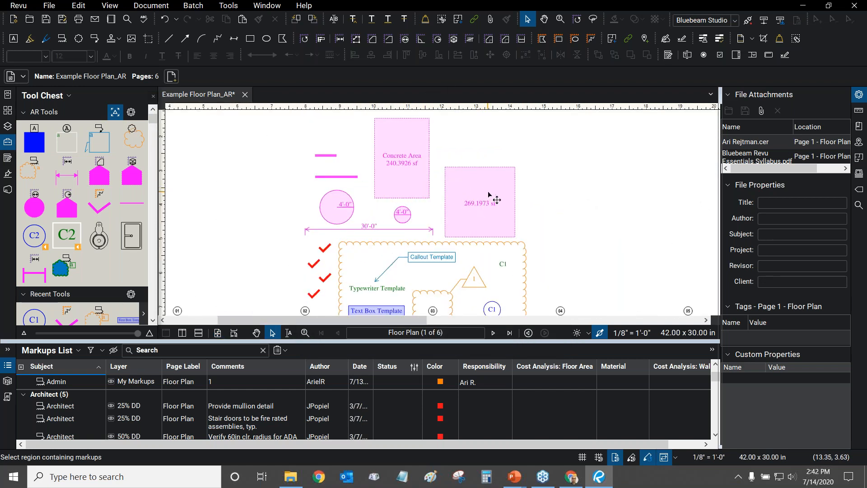
Inspect the properties of the 269.1973 sf area measurement and the Callout Template markup, including the callout's Responsibility choices.
click(473, 203)
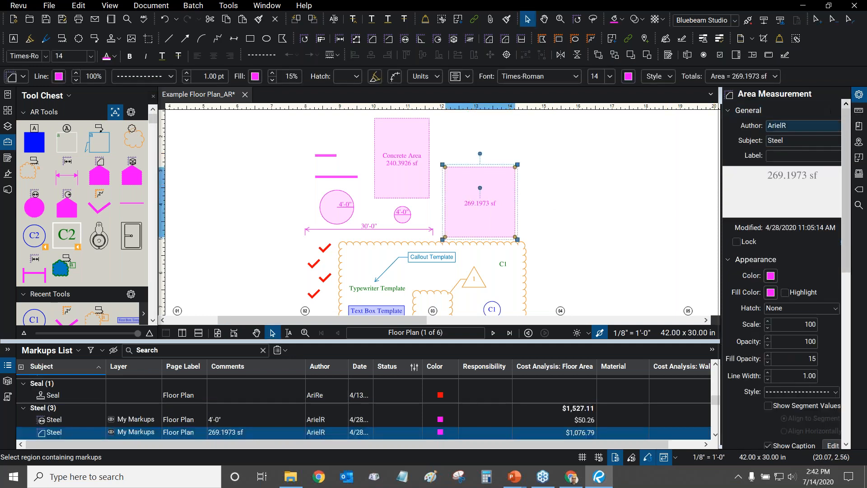
drag(574, 204, 589, 176)
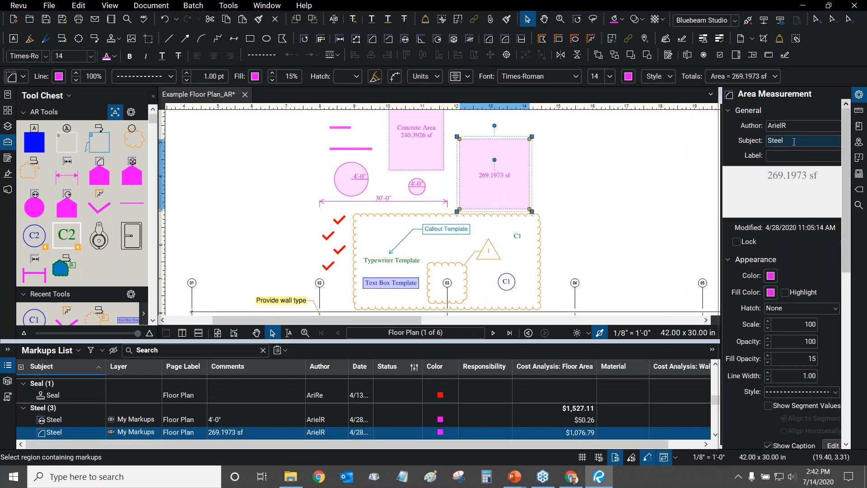
click(432, 232)
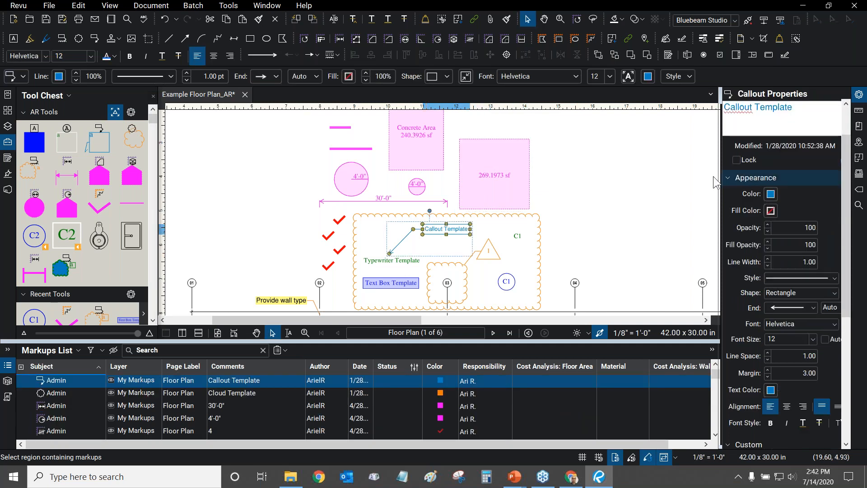
drag(844, 171, 847, 138)
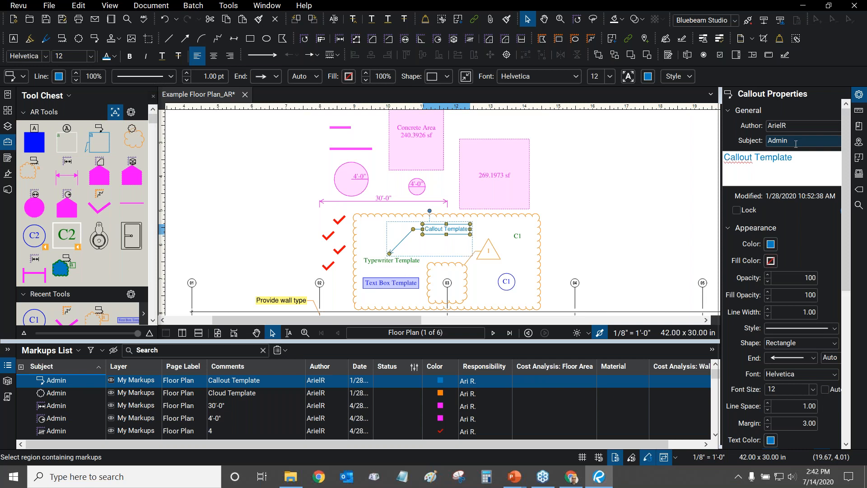
drag(844, 141, 838, 292)
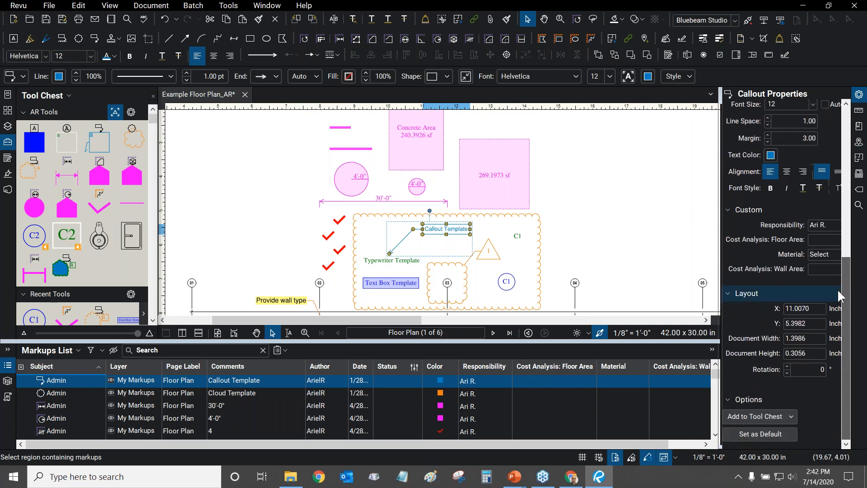
click(826, 224)
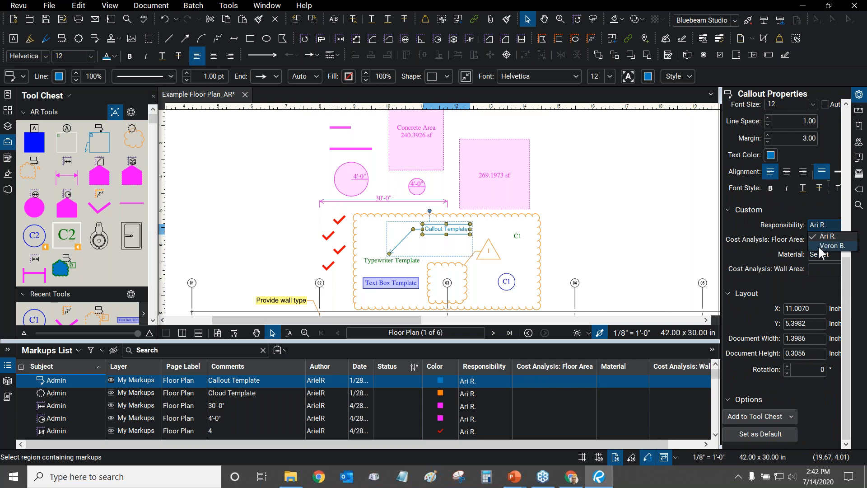
click(815, 208)
click(822, 223)
click(822, 222)
Examine the Typewriter Template markup's Responsibility choices in a widened properties area, keep the current choice, and clear the selection.
scroll(389, 259, up, 2)
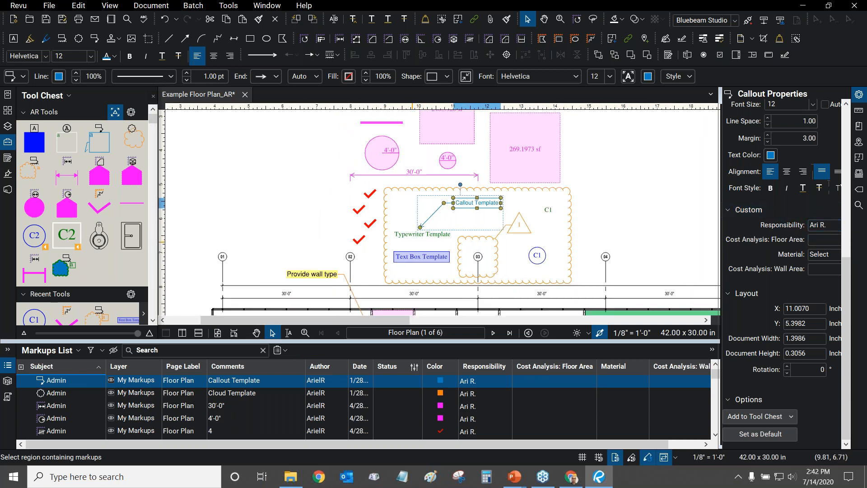
click(389, 259)
drag(847, 257, 836, 284)
click(774, 141)
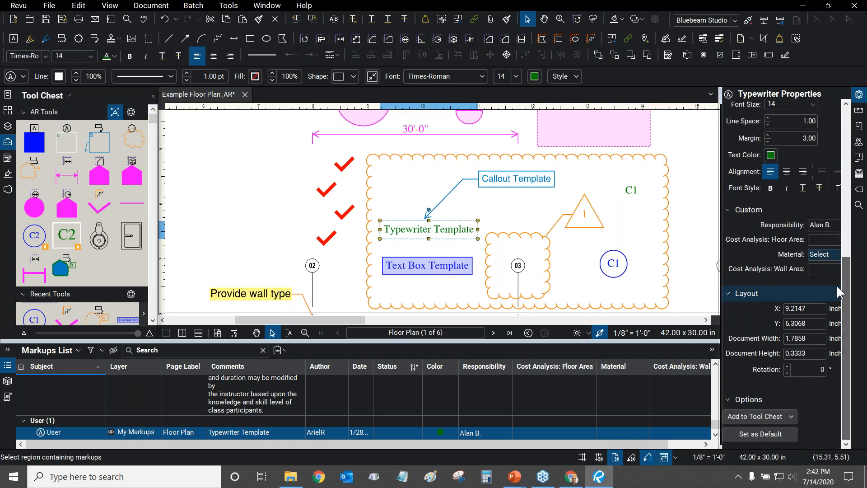
drag(721, 217, 698, 216)
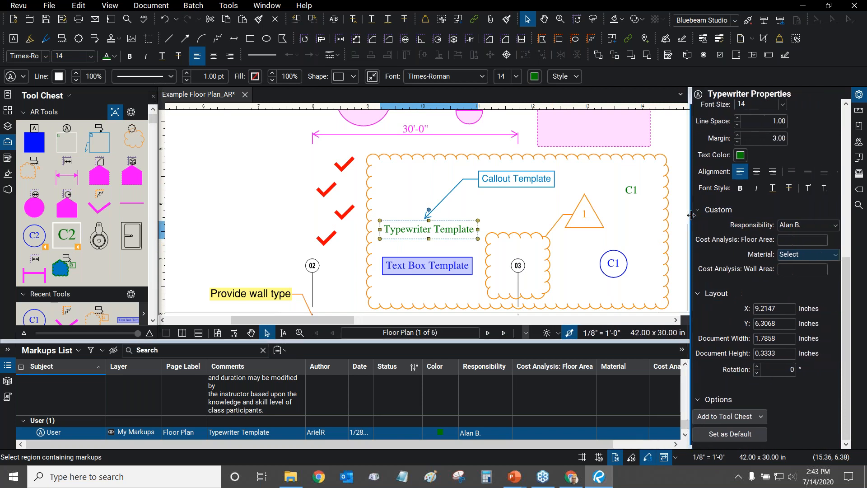
click(830, 226)
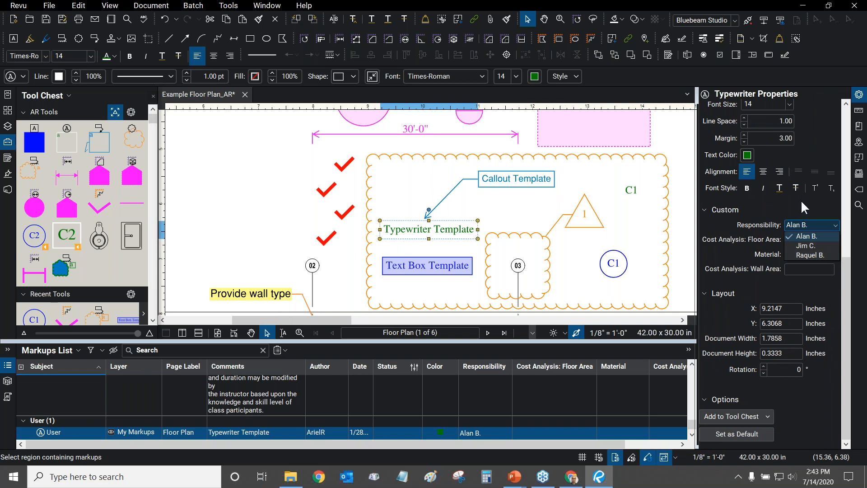
click(789, 206)
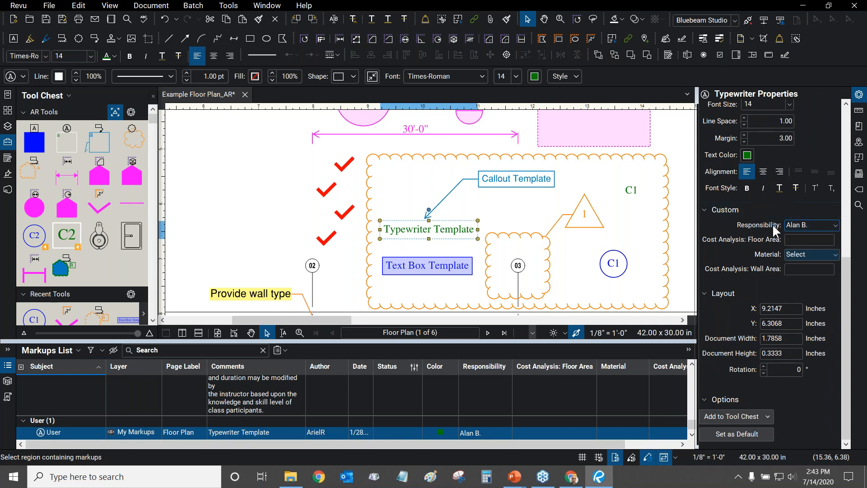
click(830, 226)
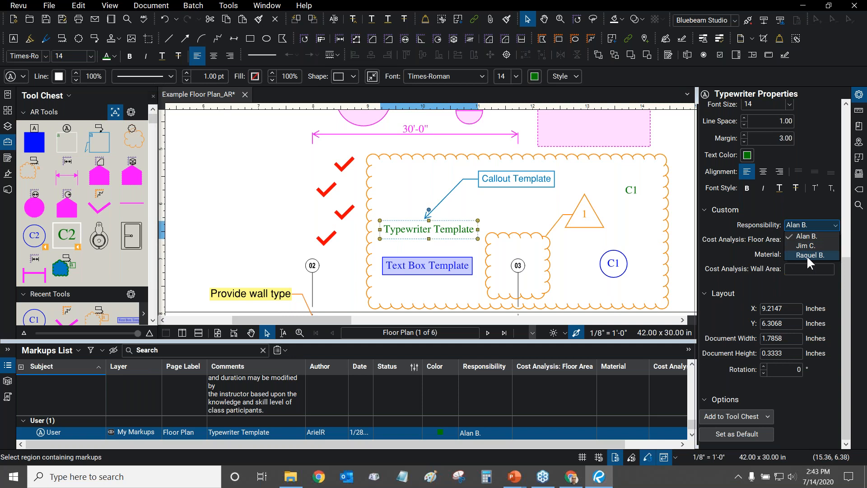
click(794, 207)
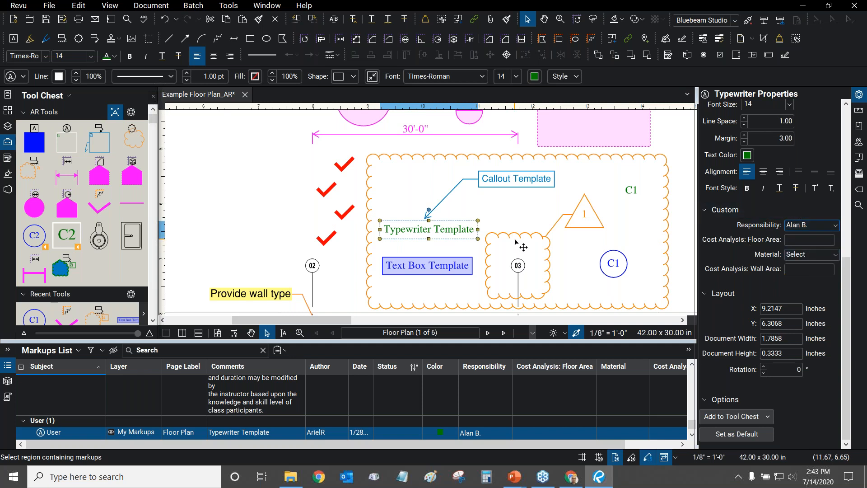
click(517, 218)
Open the custom columns in Manage Columns, review the Cost Analysis columns, and select the Material column.
scroll(566, 169, up, 1)
drag(566, 169, 484, 283)
drag(486, 160, 513, 226)
click(78, 350)
mouse_move(48, 365)
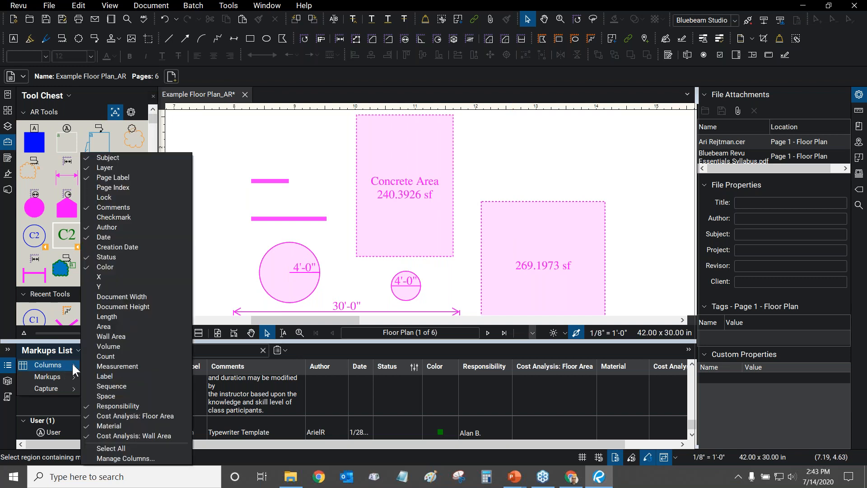
click(115, 459)
click(368, 138)
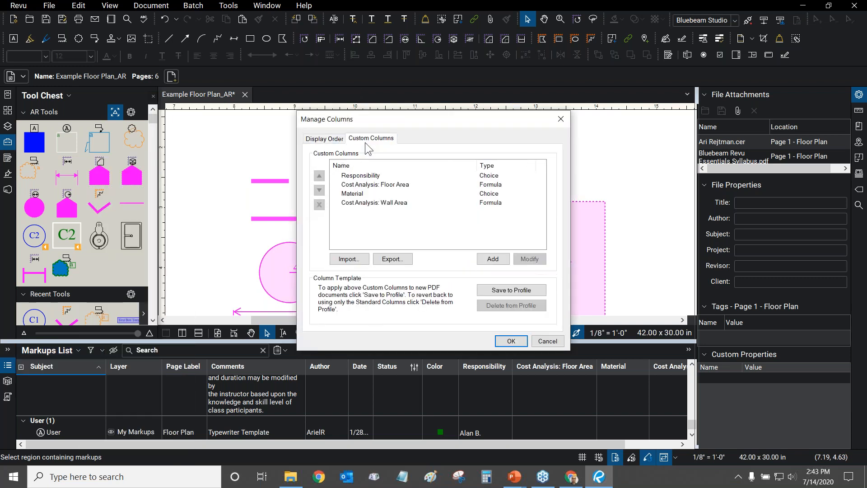
click(374, 186)
click(367, 194)
click(366, 203)
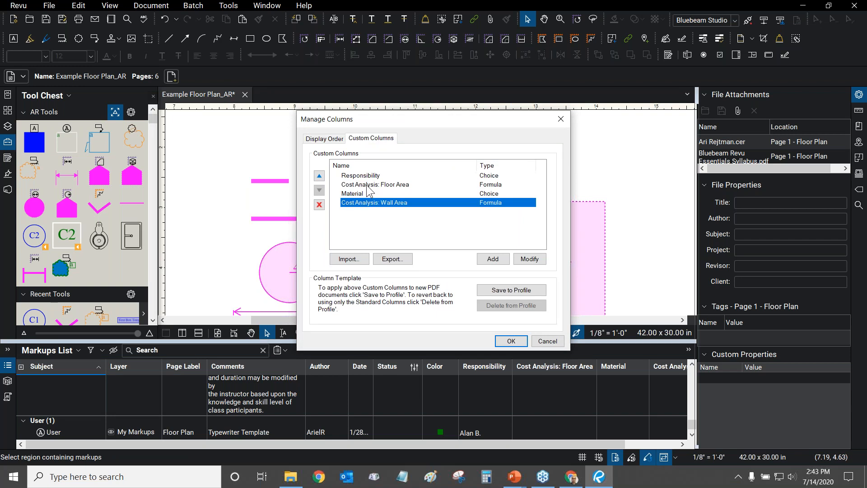
click(359, 194)
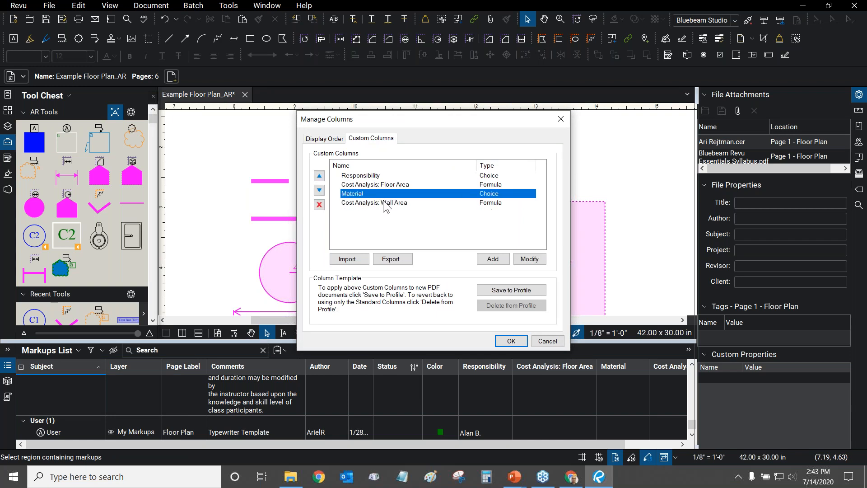
Open the Material column for modification and review the available column types, keeping Choice.
click(529, 259)
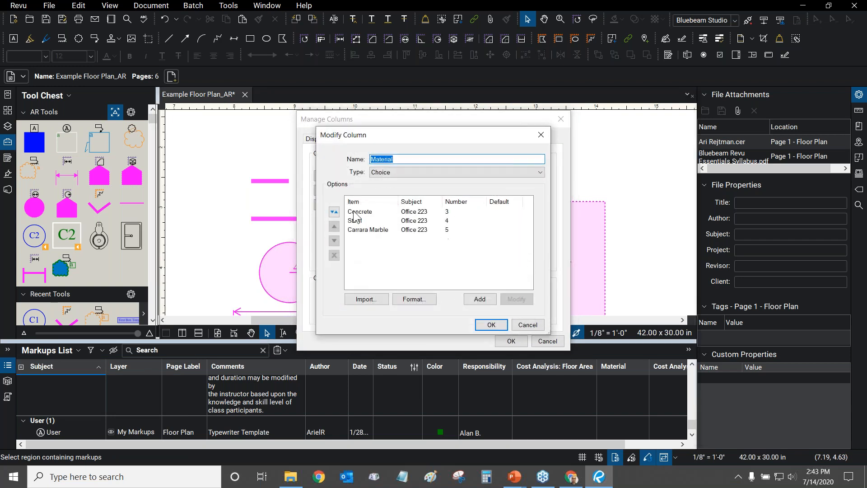
click(403, 172)
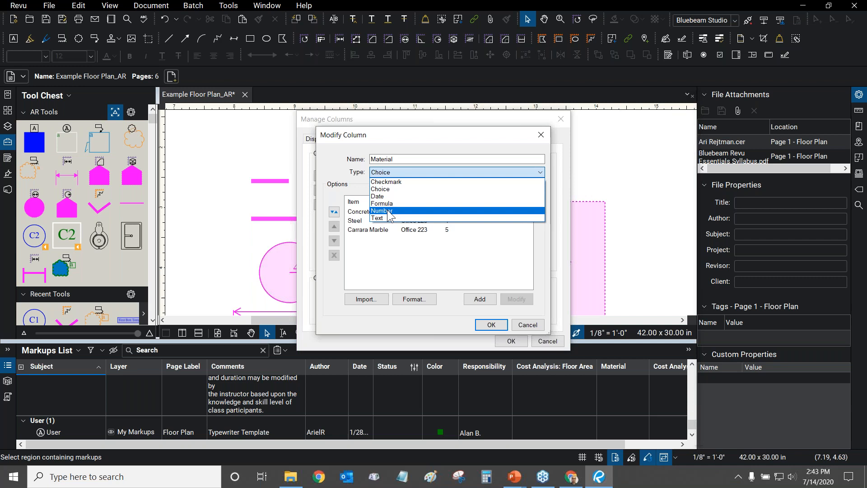
click(340, 171)
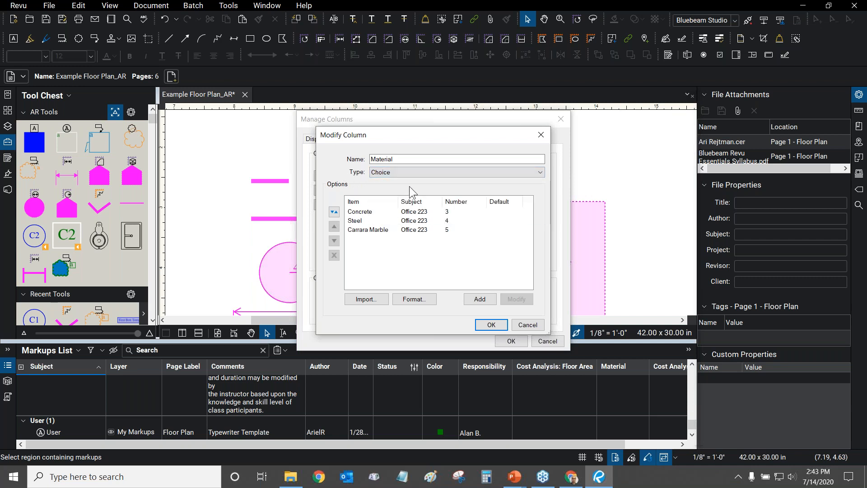
Examine the Concrete choice item's subject and numeric value settings without changing them, and select the Steel item.
click(367, 214)
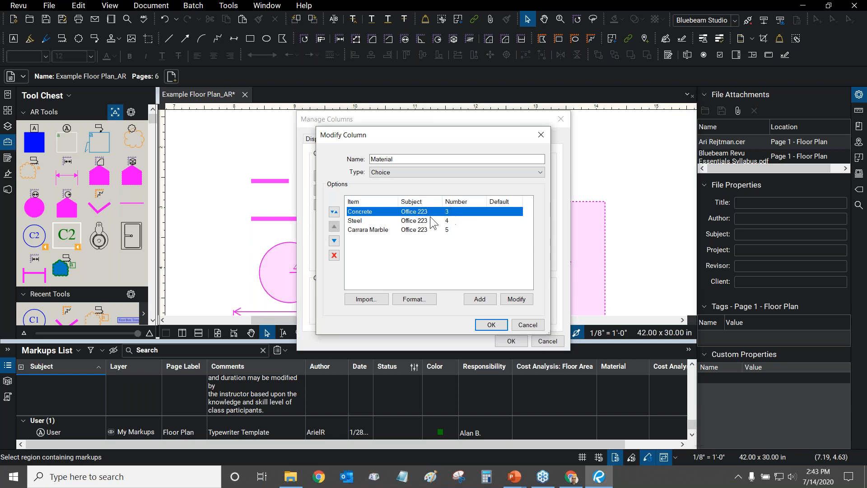
click(517, 299)
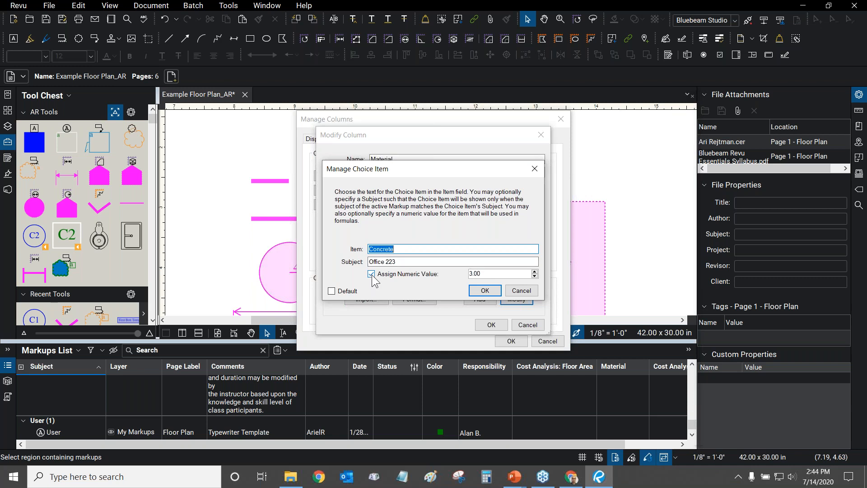
click(404, 249)
click(520, 291)
click(367, 222)
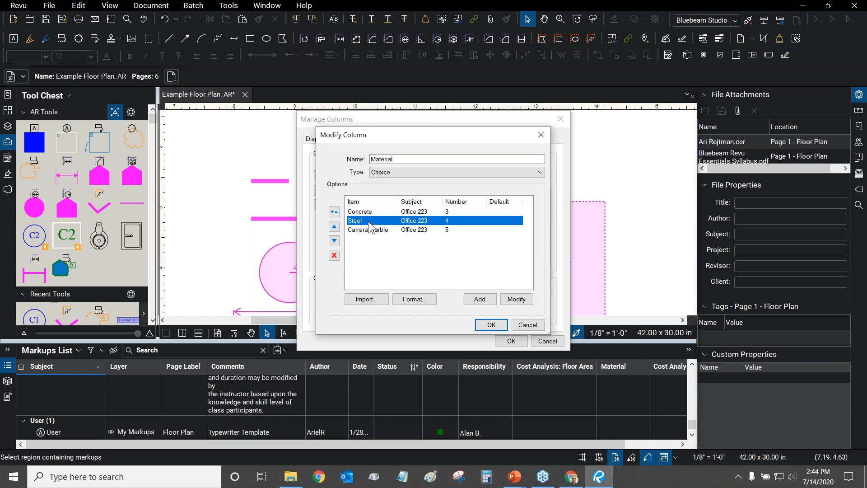
Examine the Steel choice item's subject and numeric value settings, select the Carrara Marble item, and close the Material column settings.
click(518, 300)
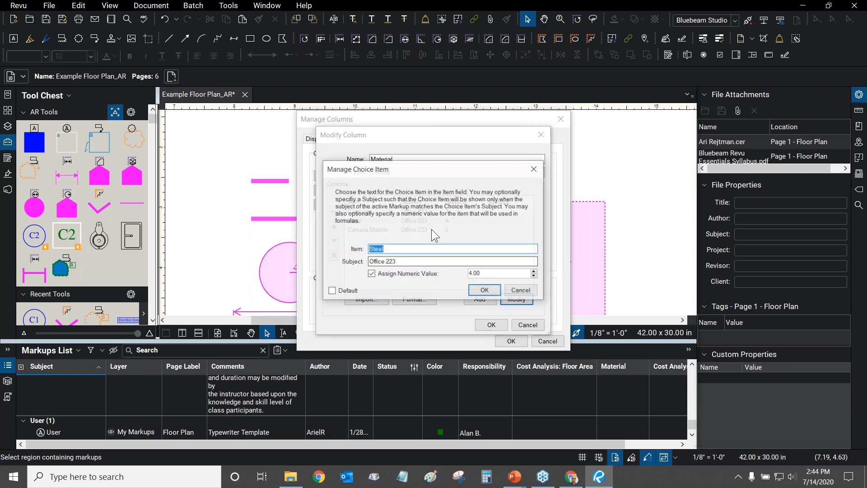
click(522, 291)
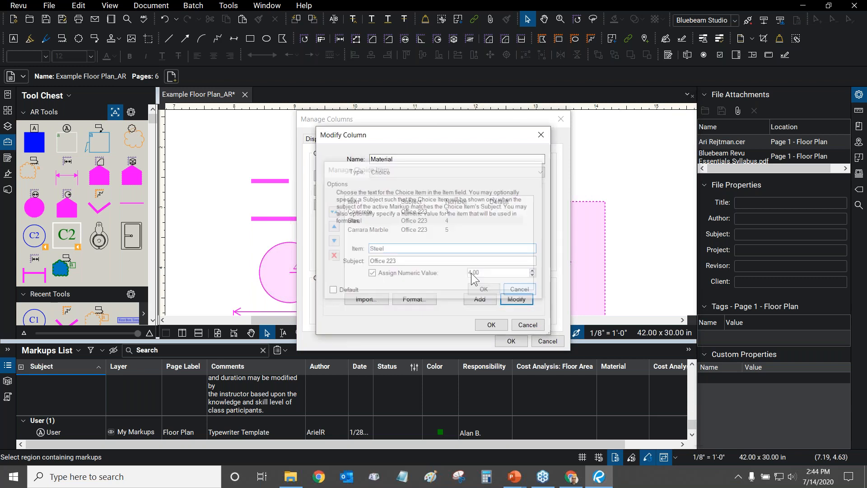
click(373, 231)
click(493, 325)
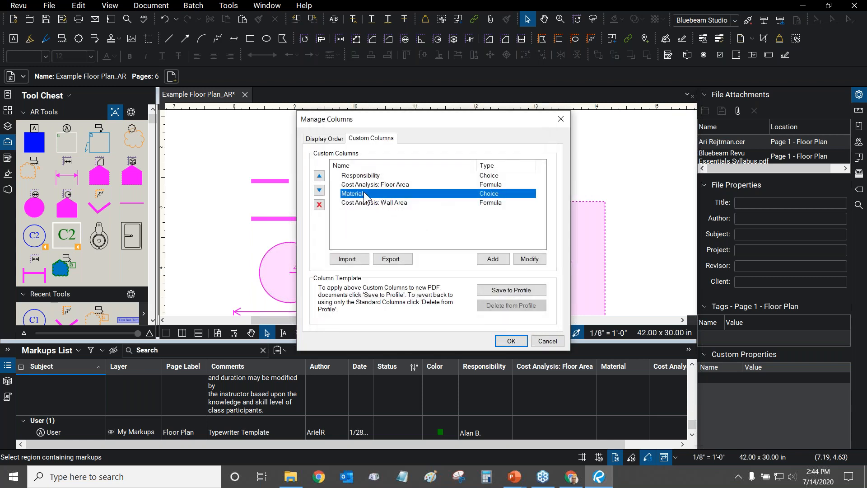
Open the Cost Analysis: Floor Area column for modification and review the available column types, keeping Formula.
click(387, 185)
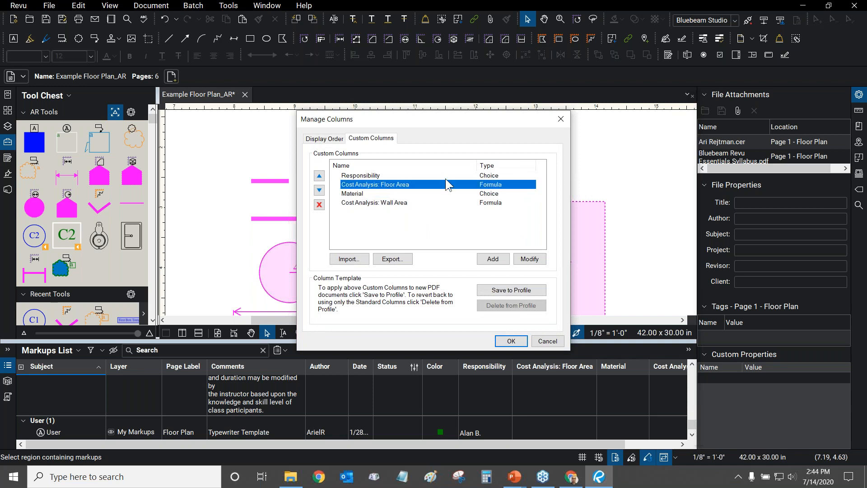
click(529, 259)
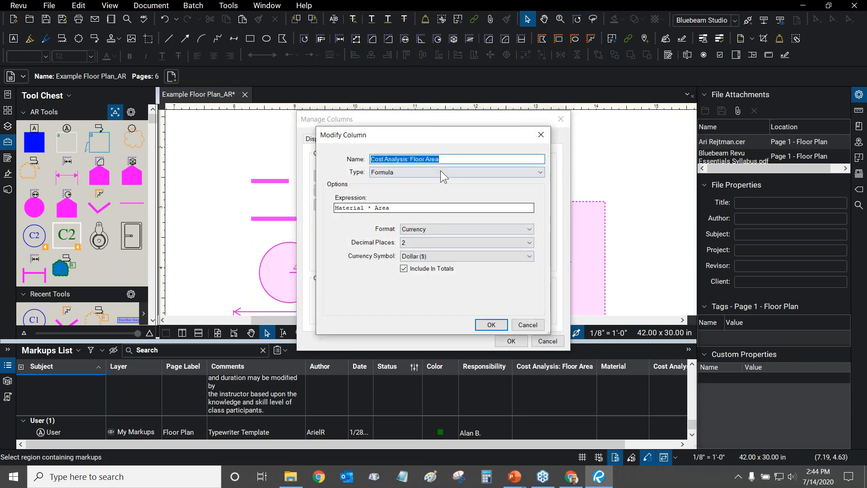
click(437, 170)
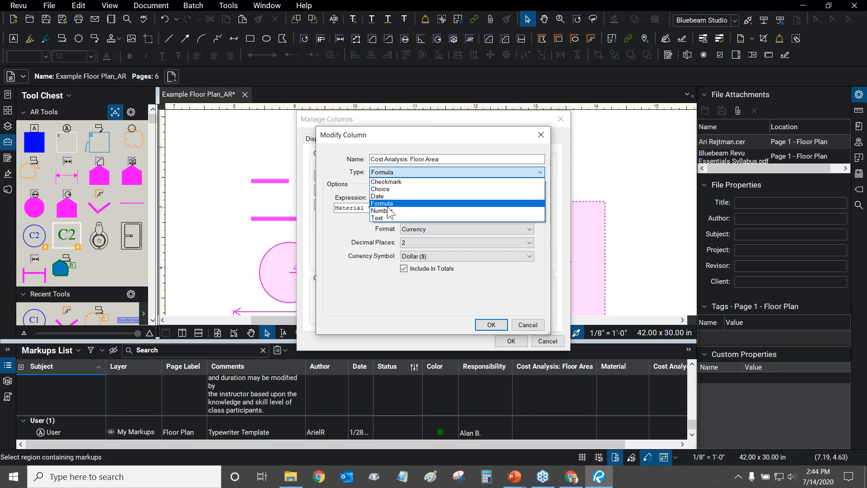
click(319, 169)
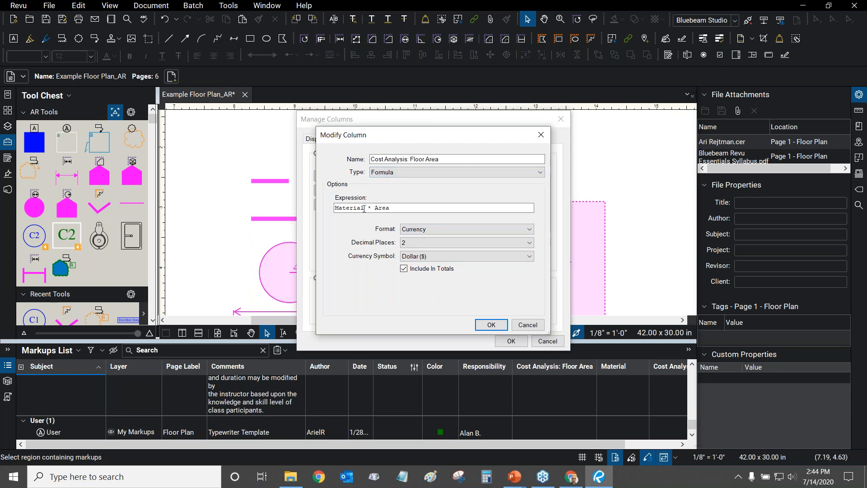
Append * m to the Floor Area expression to review the available variables, constants and functions, and restore it to Material * Area.
click(405, 209)
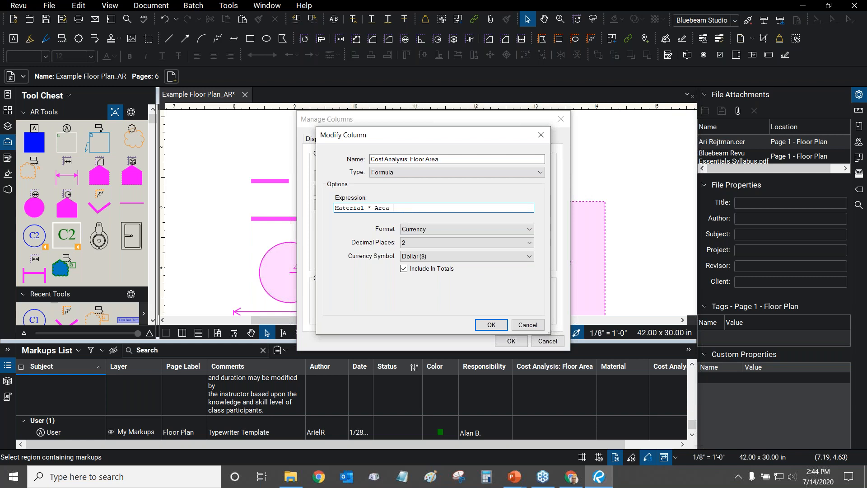
text(* m)
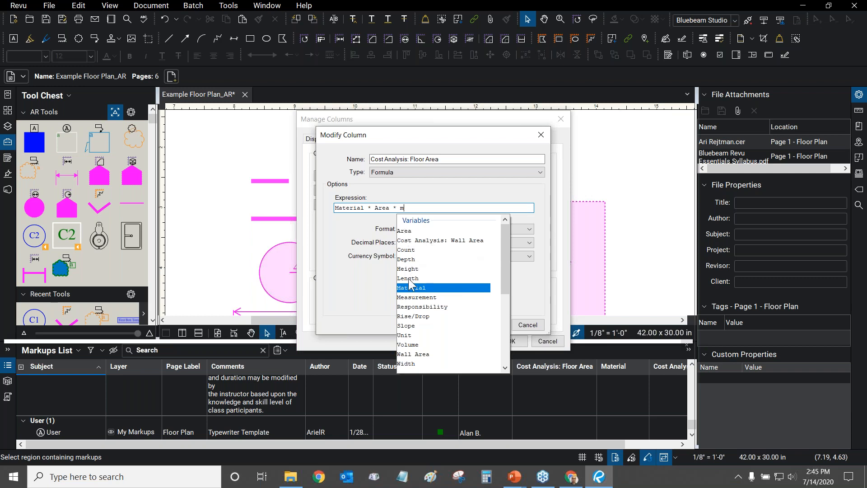
click(409, 367)
key(ctrl)
drag(506, 245, 501, 326)
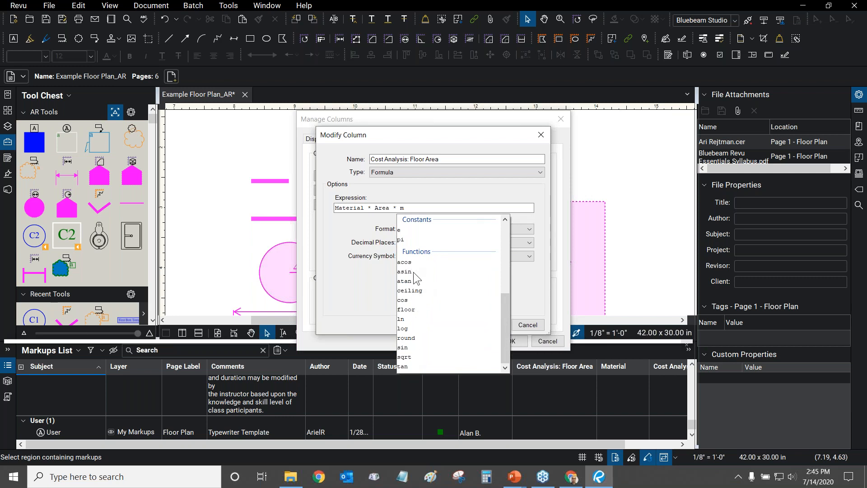
drag(505, 315, 505, 246)
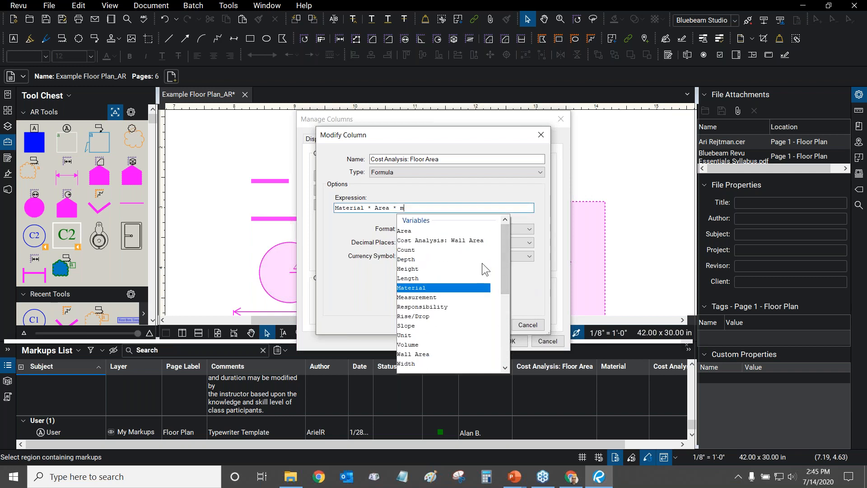
click(428, 206)
key(BackSpace)
key(BackSpace)
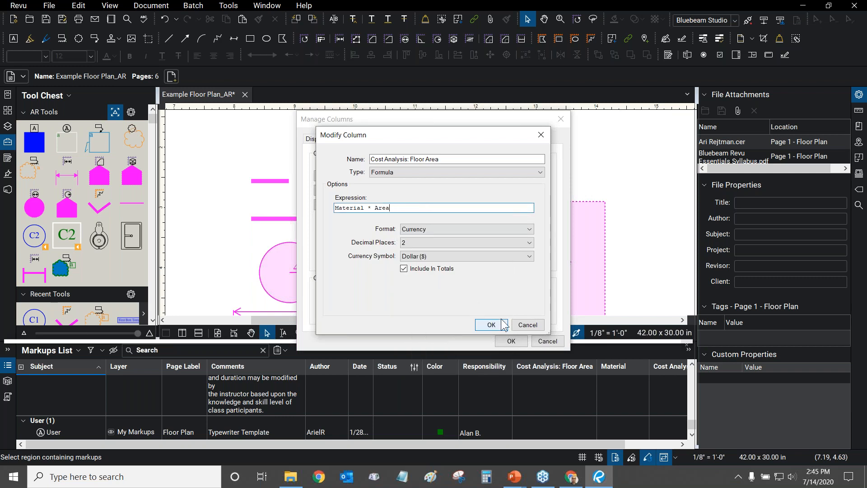
Review the Floor Area column's format, decimal and currency options, keeping Currency, 2 decimal places and Dollar ($), and accept the settings.
click(417, 229)
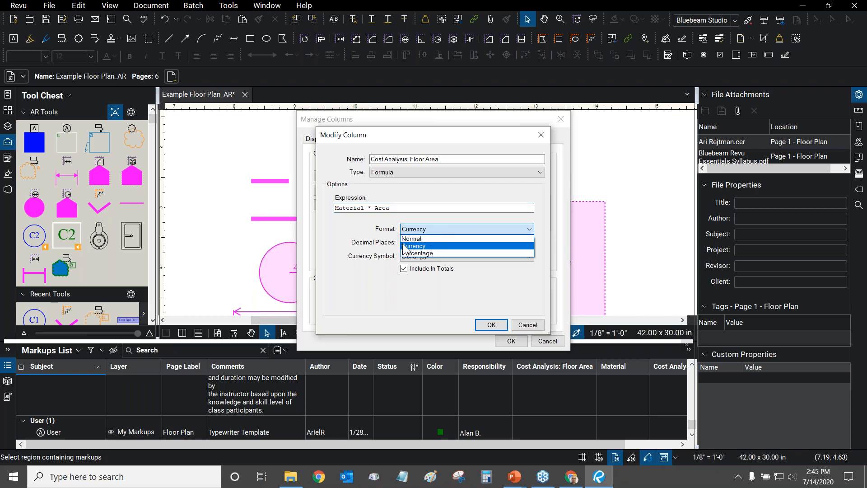
click(413, 247)
click(421, 243)
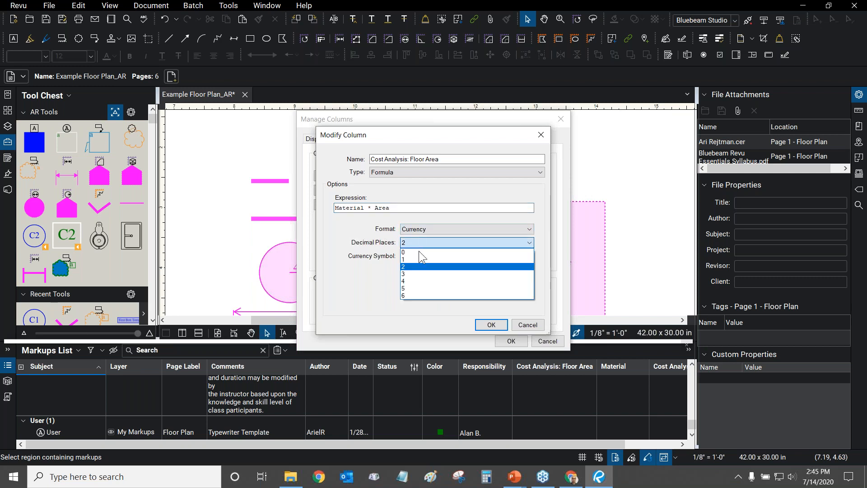
click(412, 267)
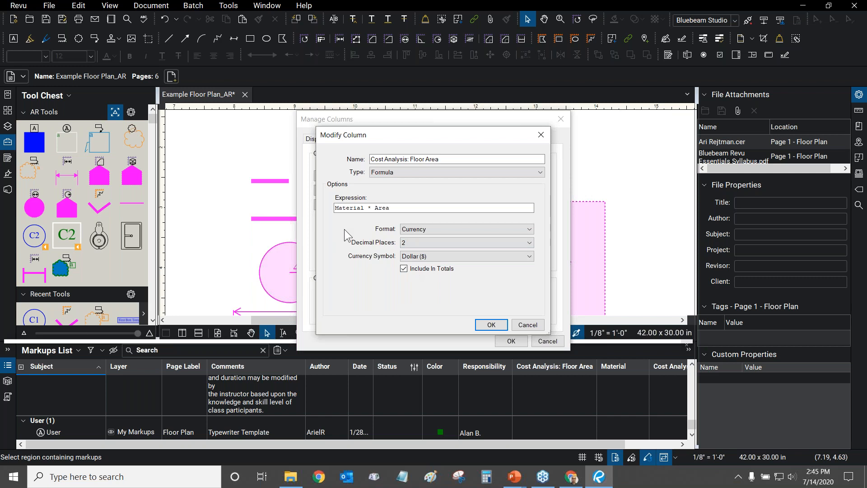
click(434, 256)
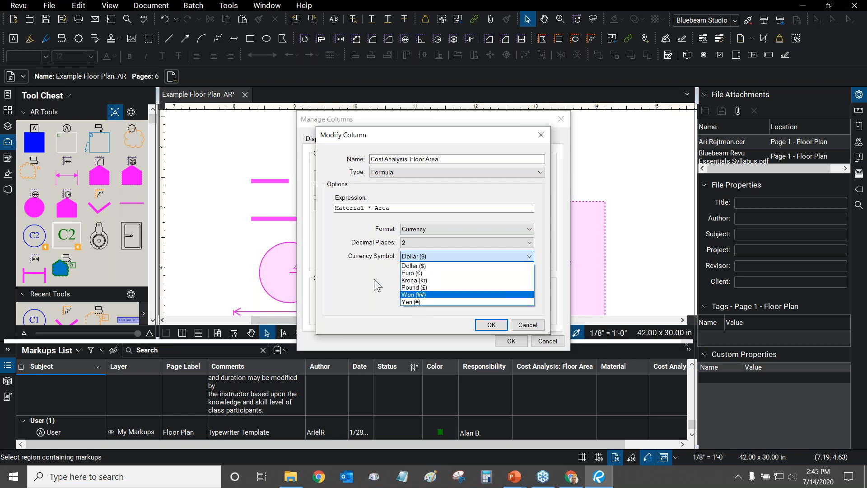
click(404, 266)
click(404, 269)
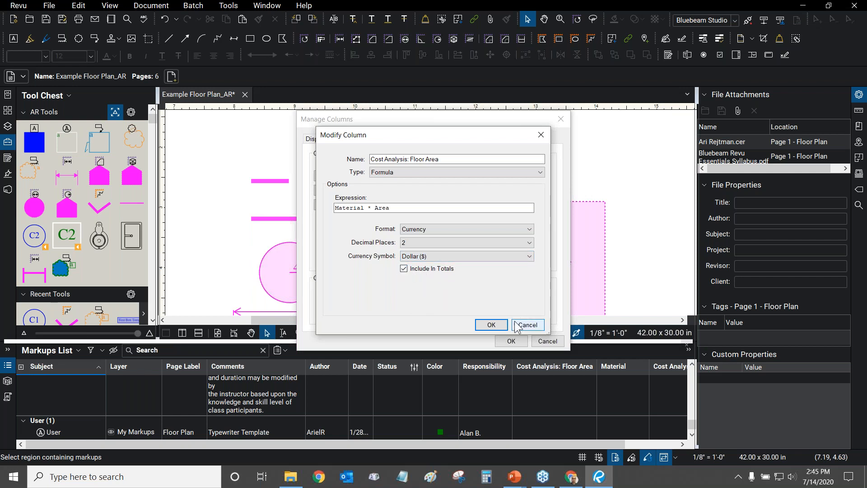
click(492, 325)
Examine the variables available to the Cost Analysis: Wall Area expression by appending * m, and cancel out of the column dialogs.
click(388, 204)
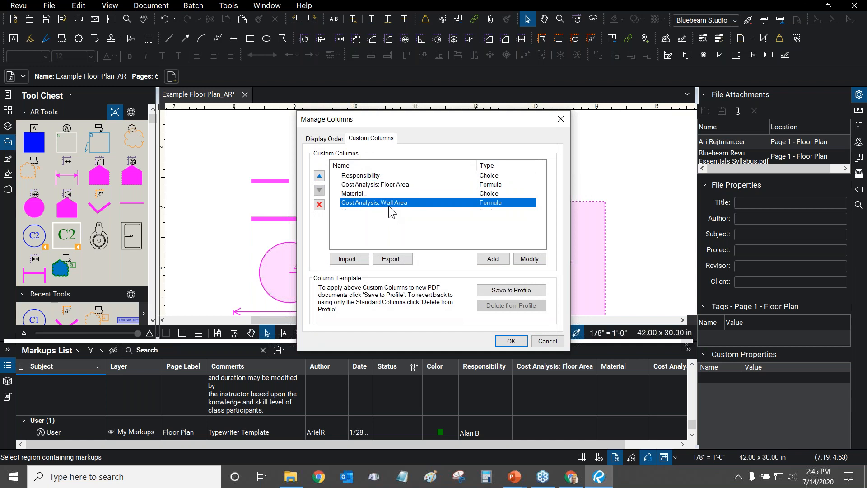
click(533, 260)
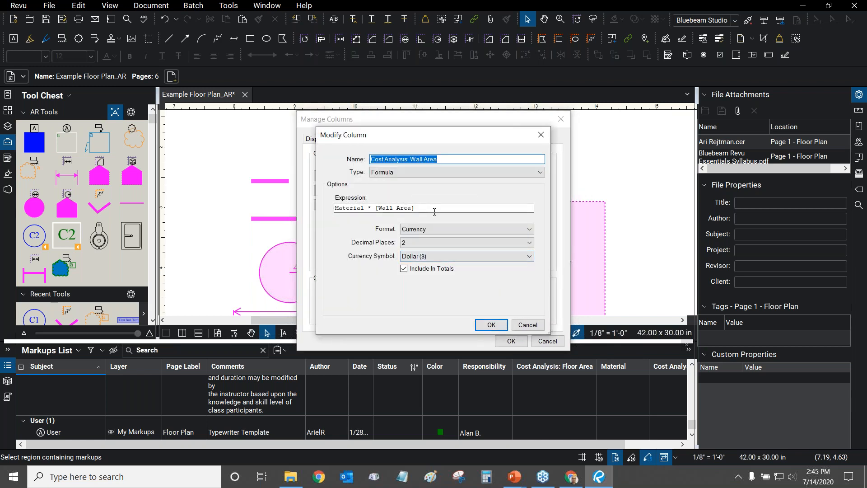
click(439, 211)
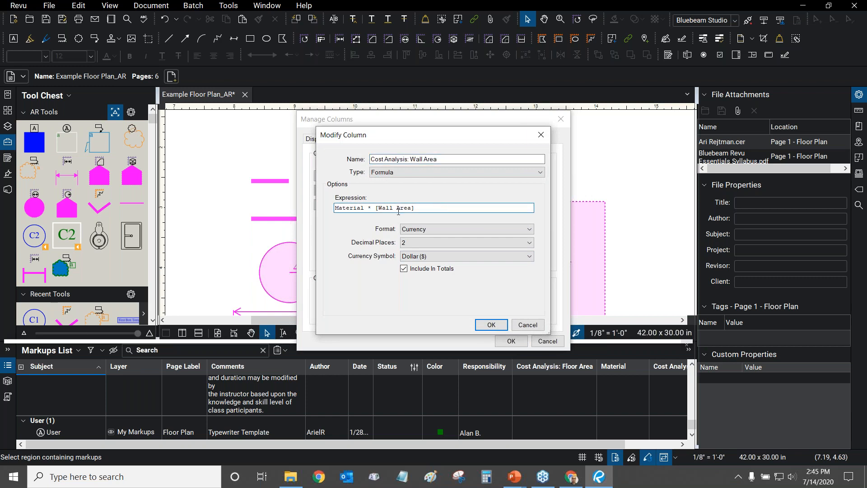
text(* m)
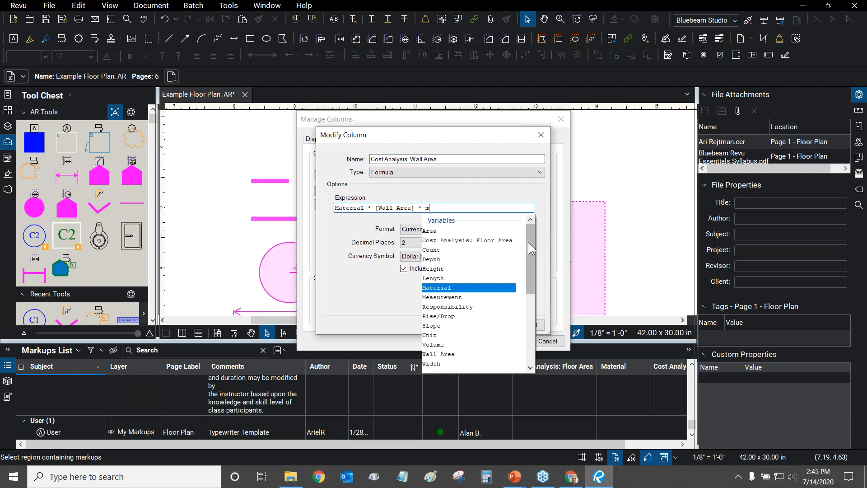
drag(530, 240, 530, 252)
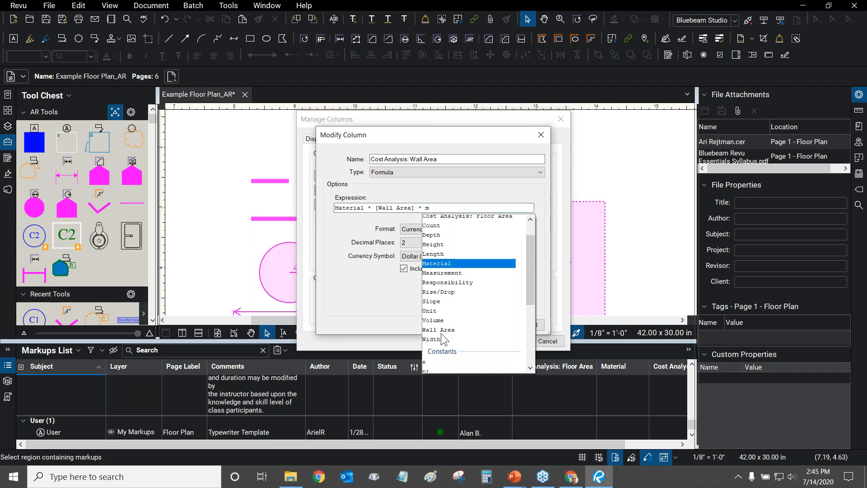
drag(533, 281, 533, 268)
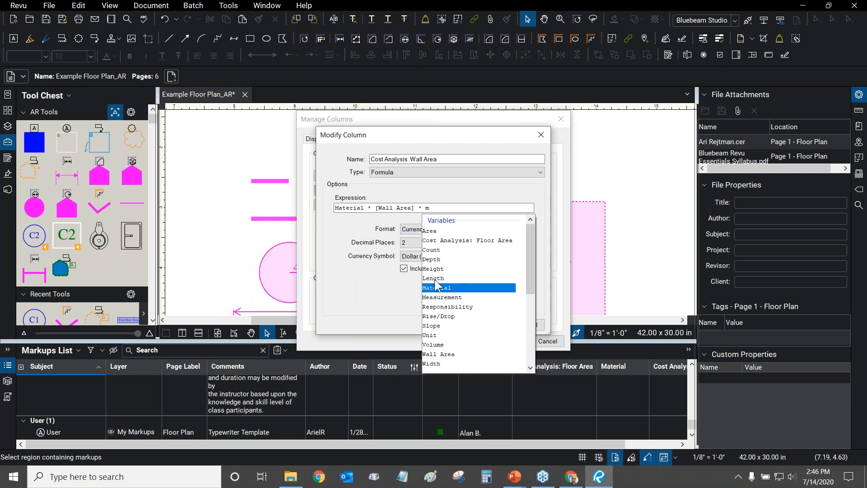
drag(532, 269, 530, 298)
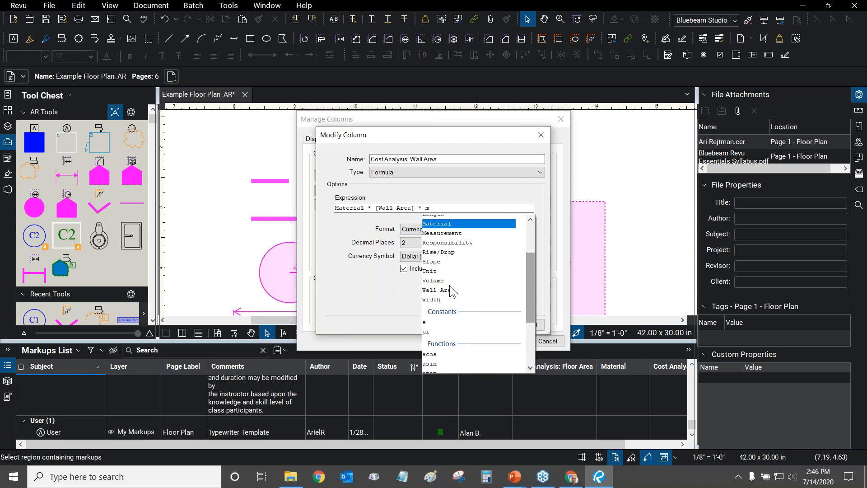
scroll(532, 285, up, 3)
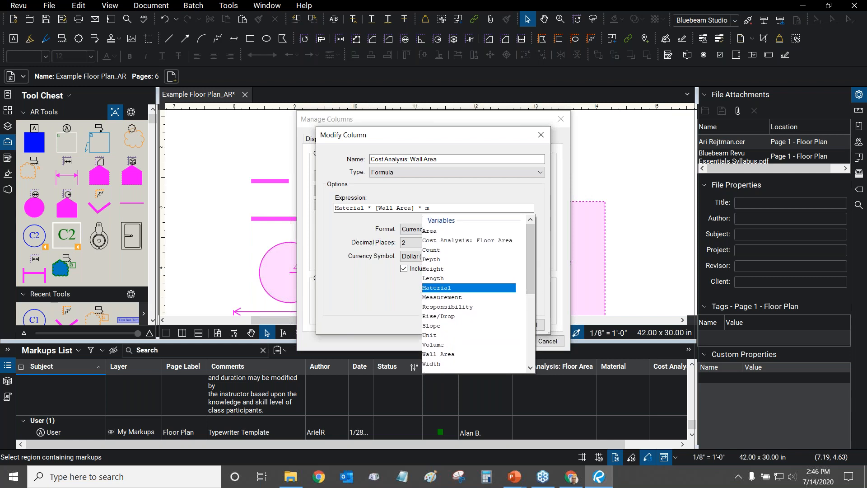
click(434, 210)
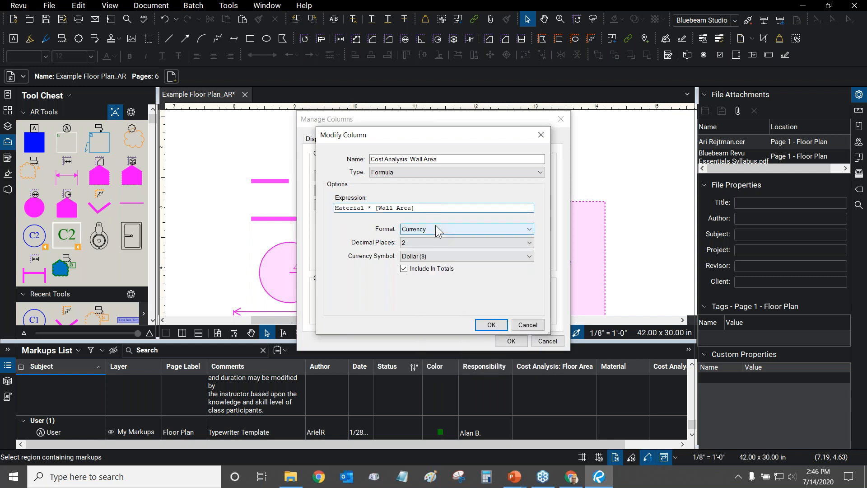
click(524, 328)
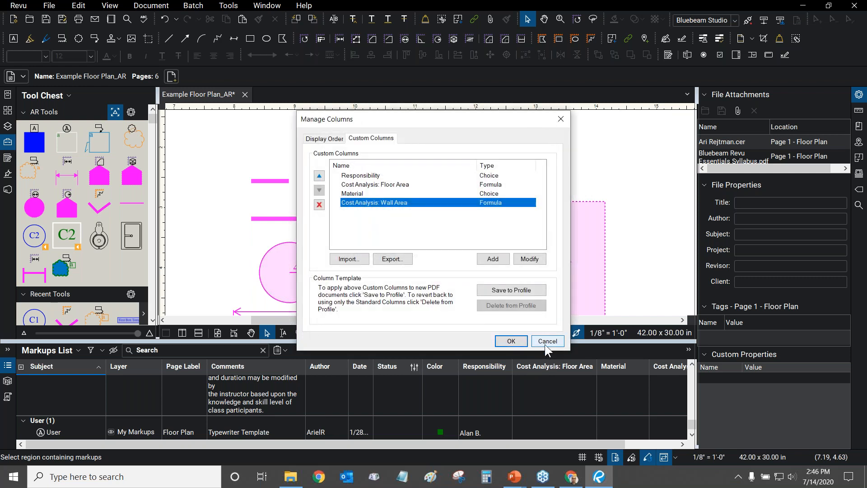
click(545, 345)
Select the 269.1973 sf area measurement with the Steel subject and examine its Material choices in the custom properties.
scroll(564, 217, right, 2)
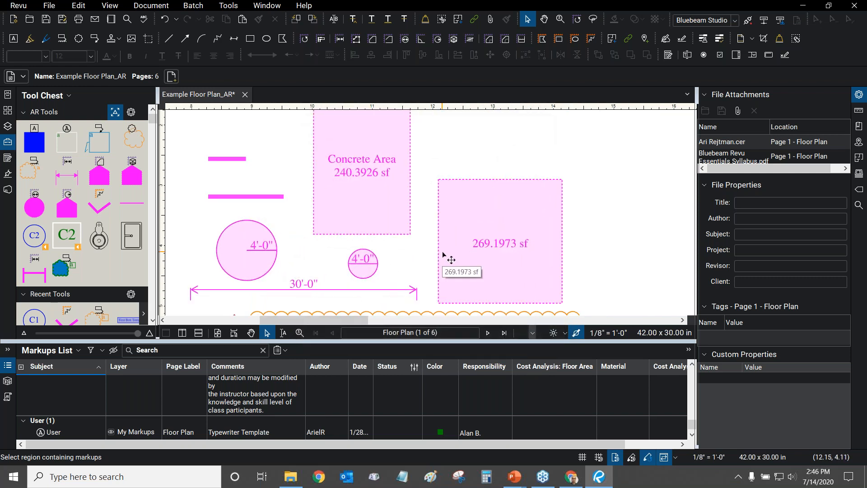
click(469, 225)
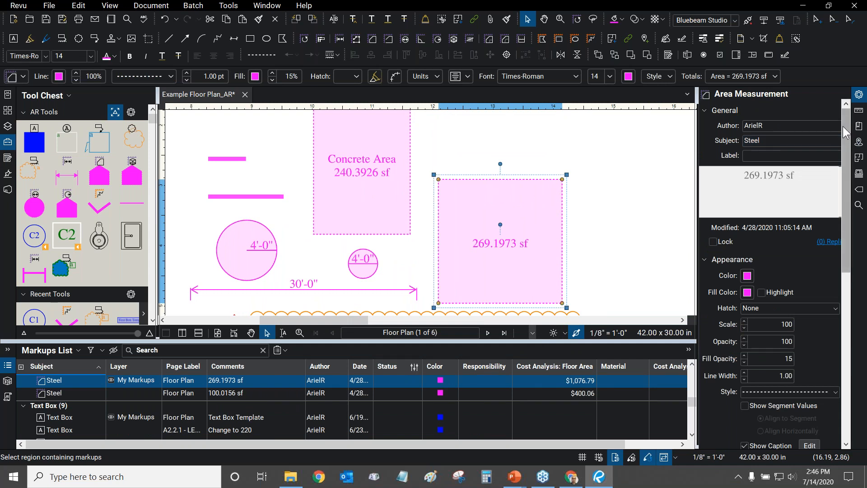
drag(846, 135, 839, 276)
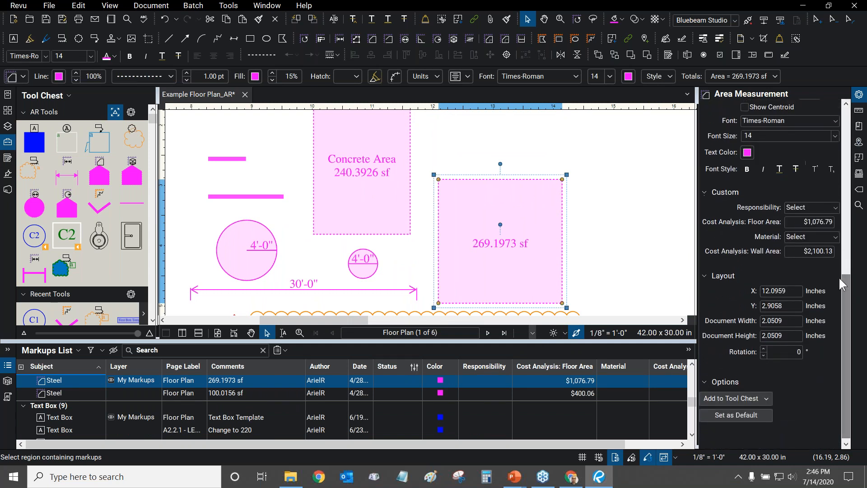
click(523, 224)
click(524, 224)
click(806, 236)
click(807, 235)
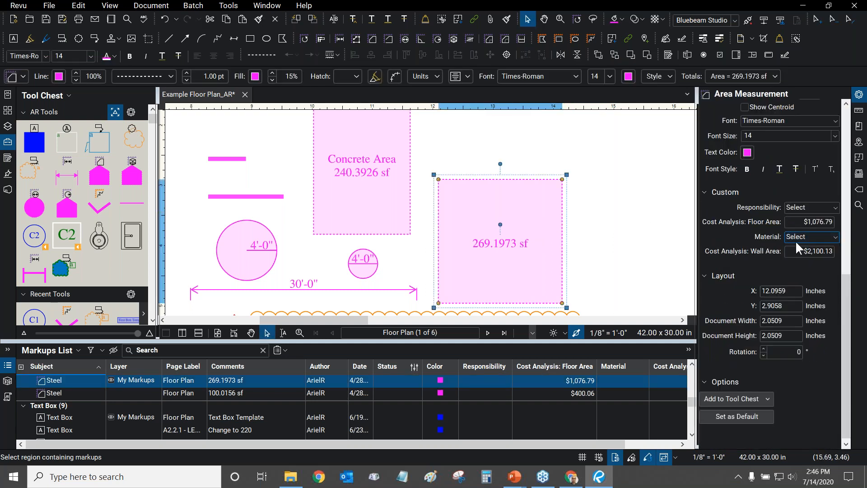
click(804, 234)
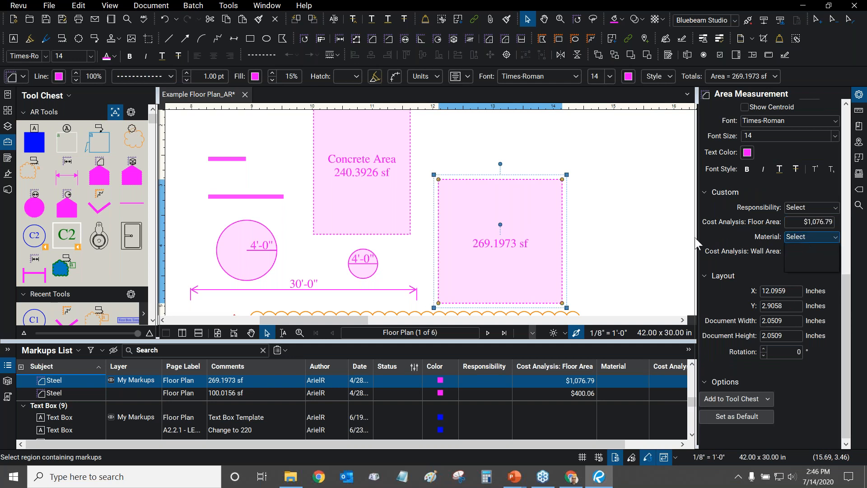
scroll(566, 238, down, 2)
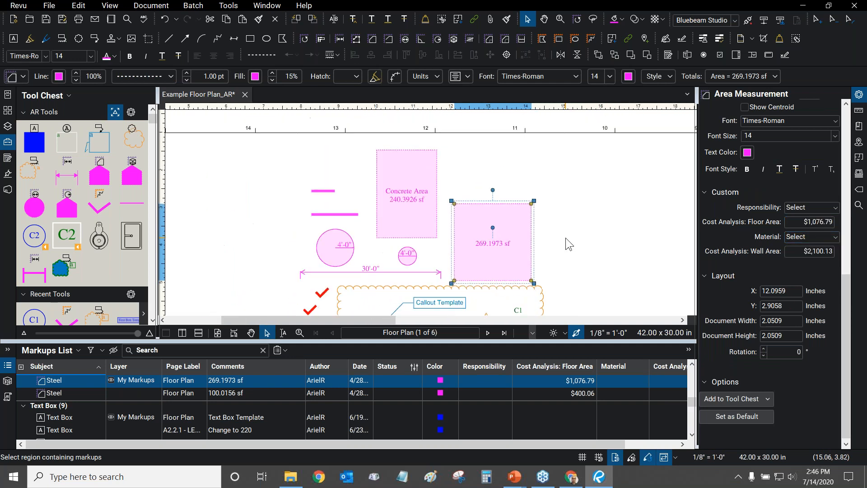
Set the subject of the selected 269.1973 sf area measurement to Office 223.
drag(847, 311, 842, 132)
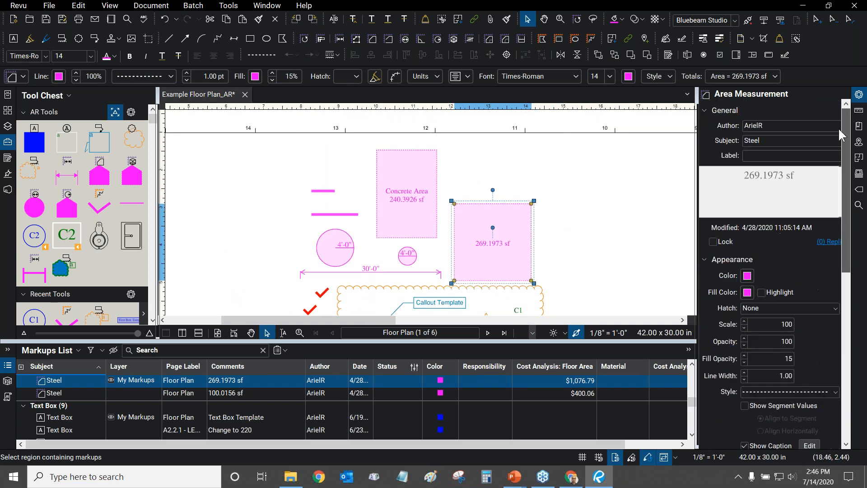
click(793, 143)
text(Office 223)
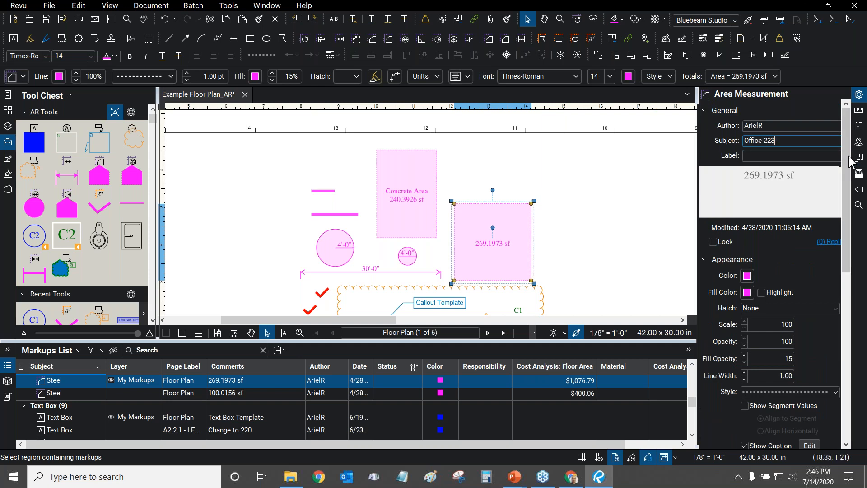
Reselect the 269.1973 sf area measurement and examine the Material choices offered for its Office 223 subject.
scroll(836, 302, down, 7)
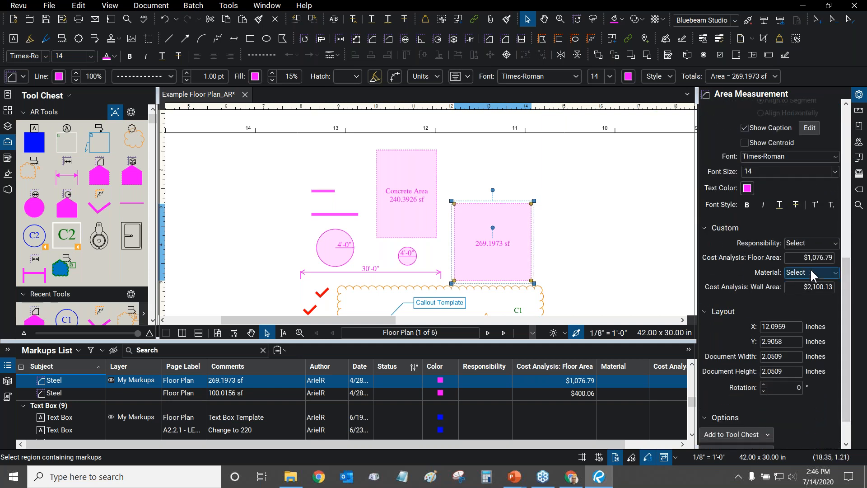
click(809, 271)
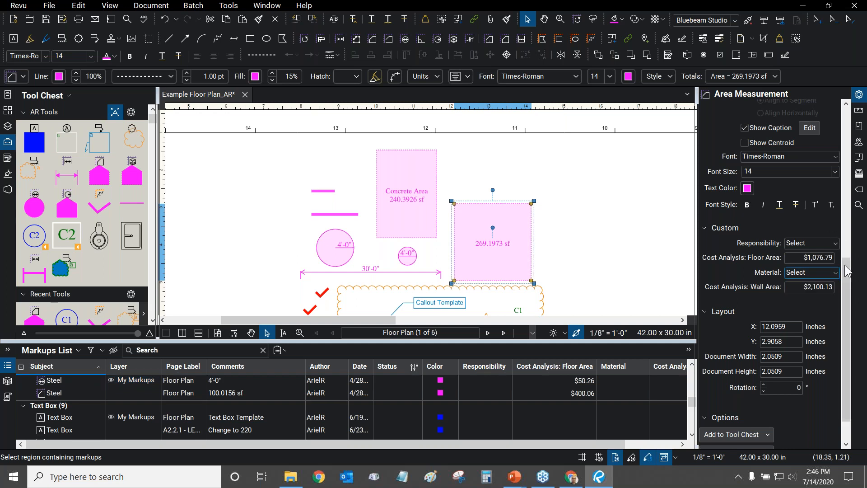
scroll(841, 159, up, 6)
scroll(846, 131, up, 1)
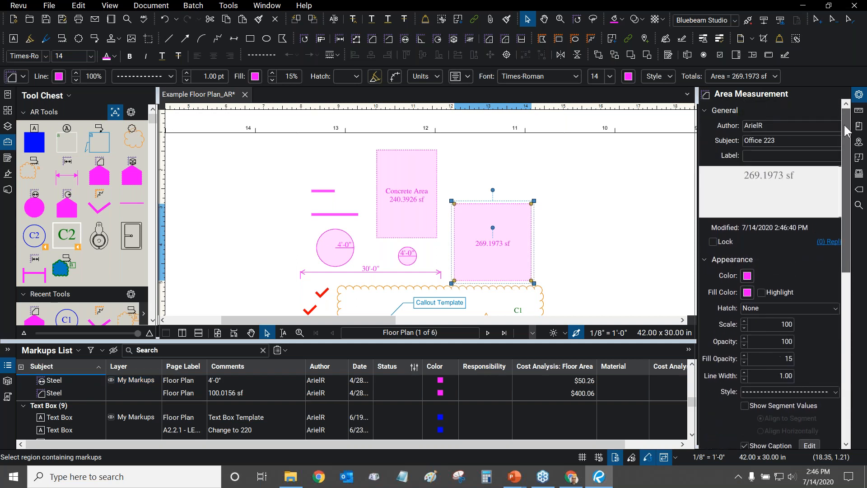
scroll(848, 131, down, 7)
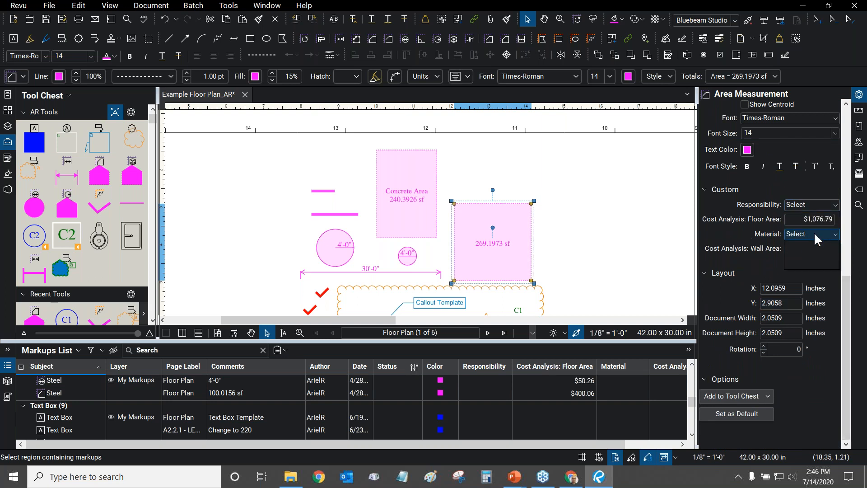
click(587, 231)
click(486, 232)
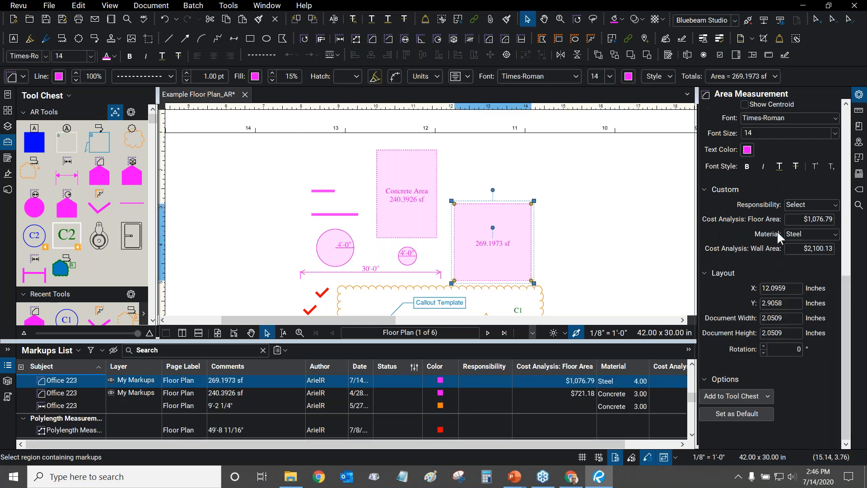
click(806, 234)
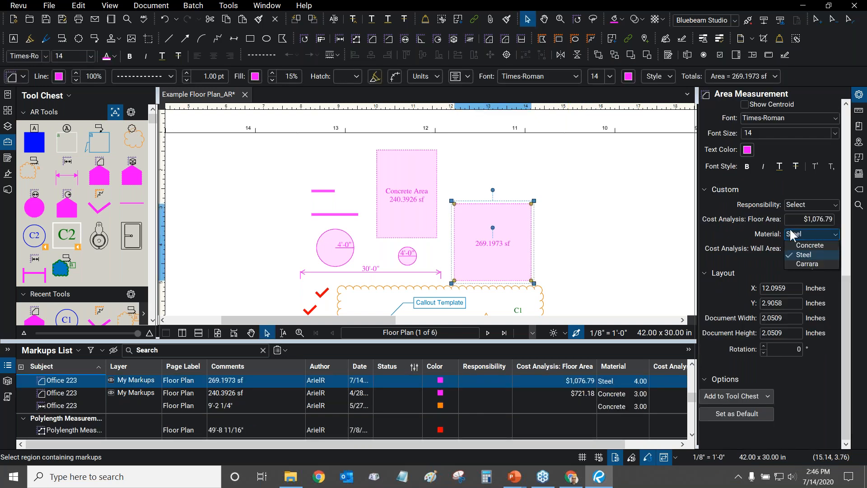
click(587, 203)
click(492, 244)
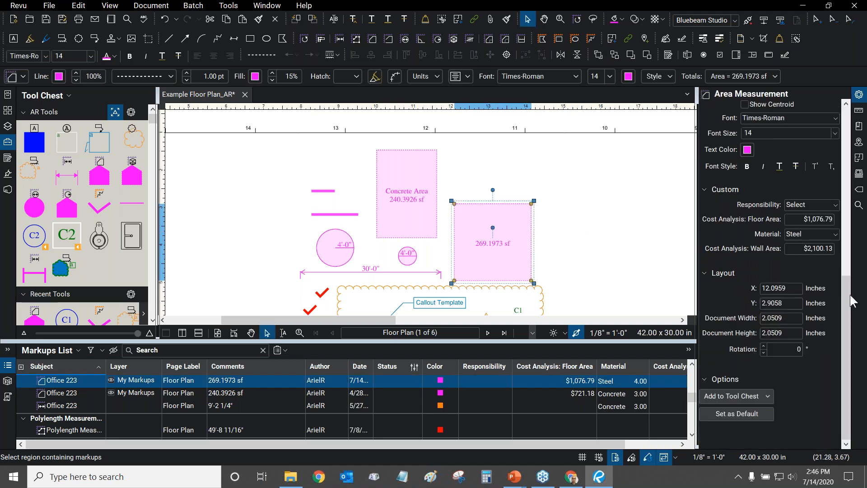
Set the Material of the selected 269.1973 sf area measurement to Concrete.
scroll(839, 302, down, 10)
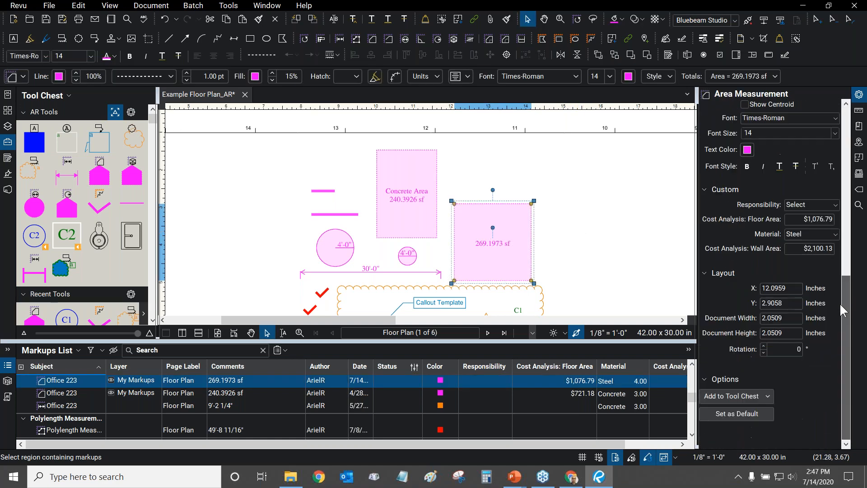
click(806, 234)
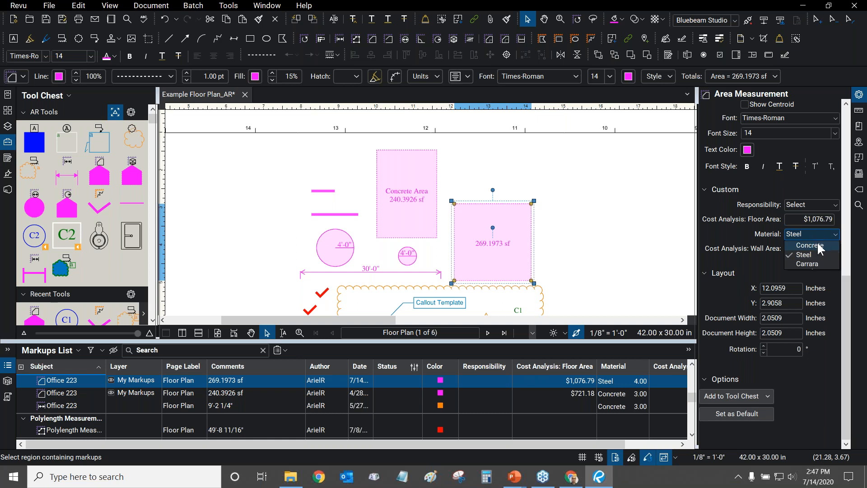
click(811, 246)
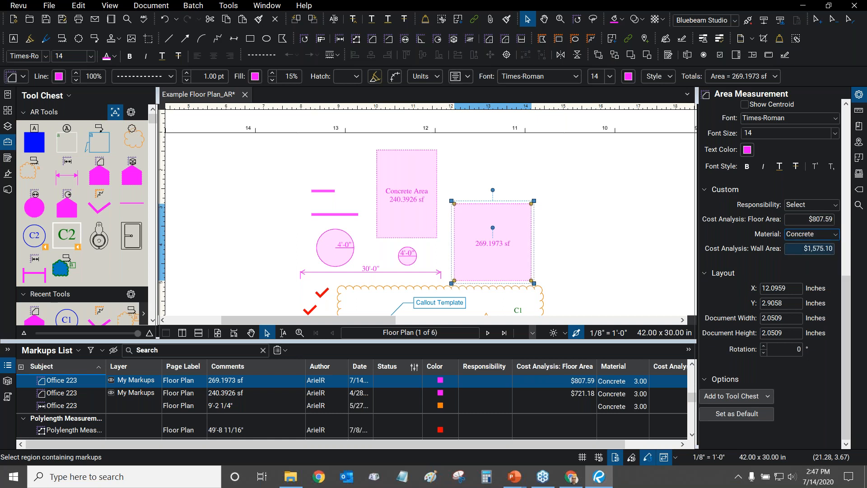
Try Steel and Carrara Marble in turn as the Material of the 269.1973 sf area measurement.
scroll(487, 256, up, 2)
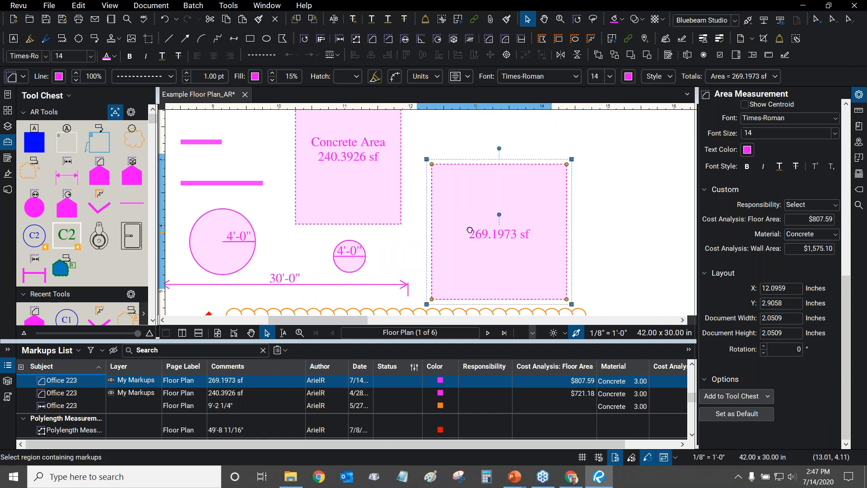
scroll(470, 231, up, 2)
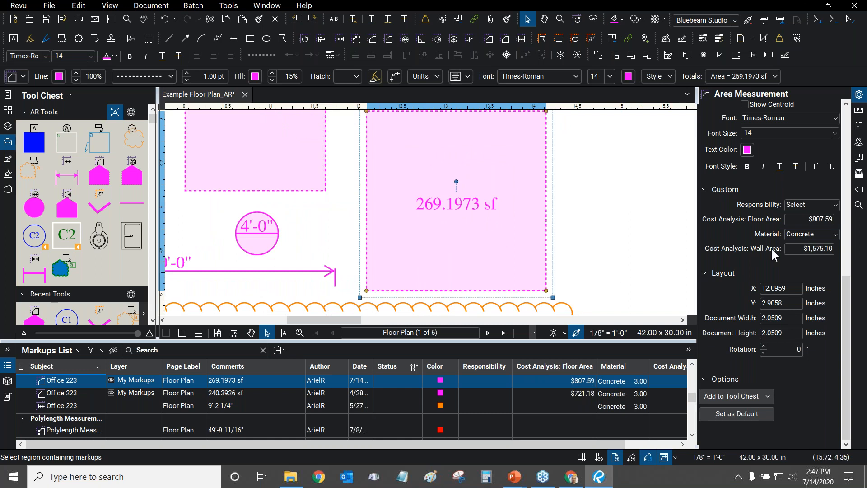
click(796, 229)
click(798, 253)
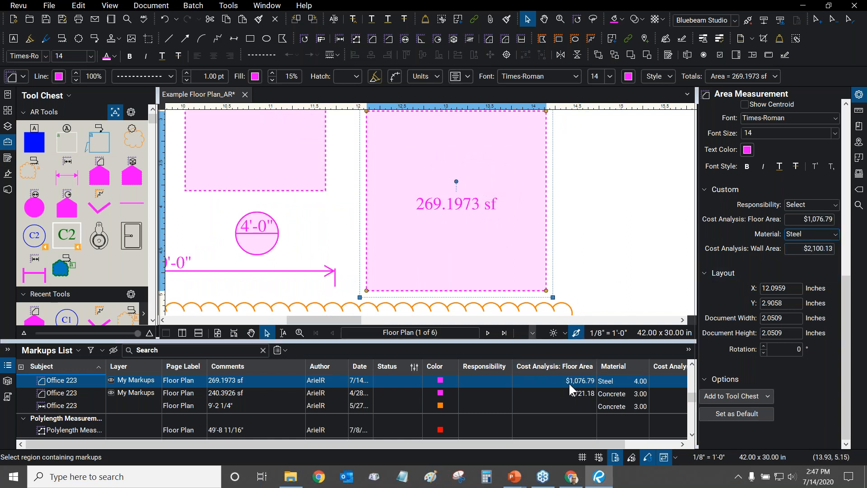
click(828, 235)
click(810, 263)
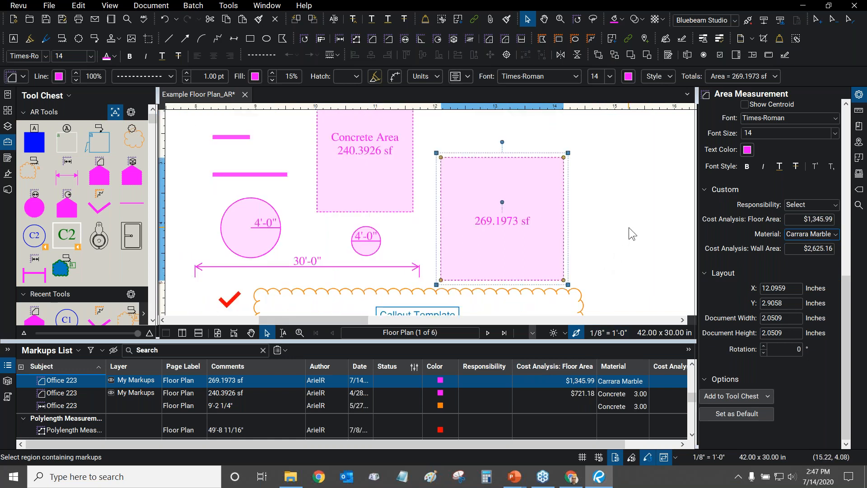
Switch the 269.1973 sf area measurement's Material back to Concrete.
scroll(600, 262, down, 2)
click(824, 233)
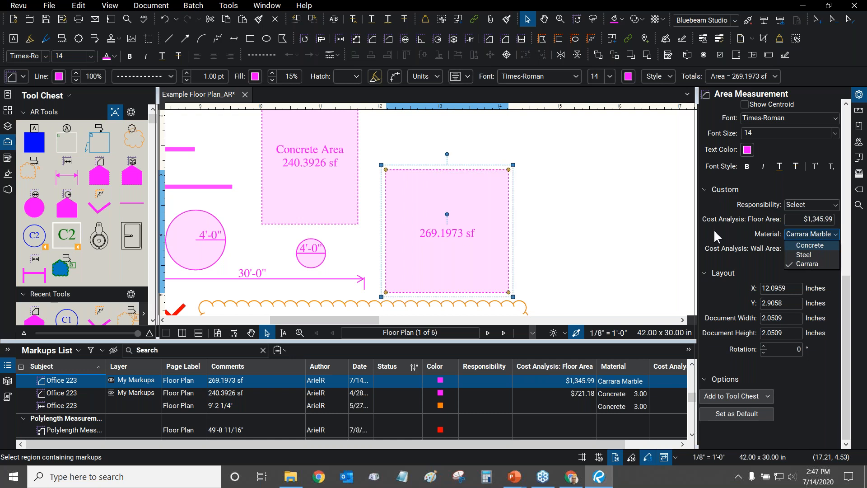
click(714, 229)
click(816, 235)
click(808, 247)
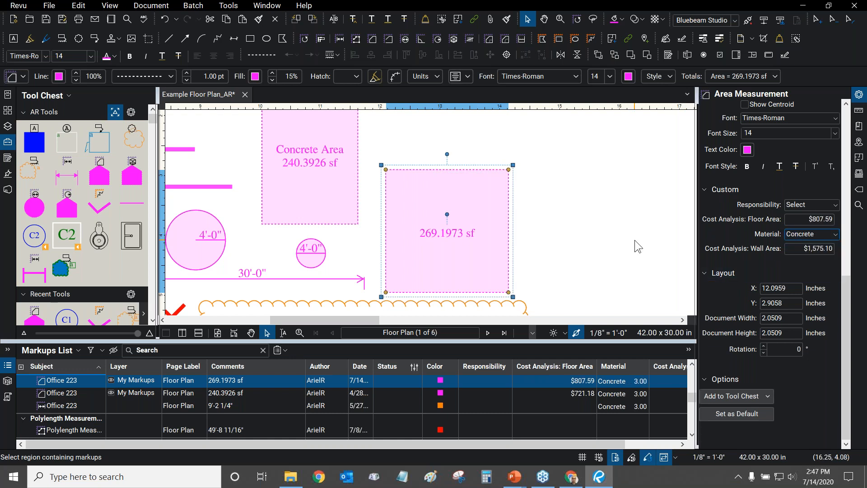
Set the 269.1973 sf area measurement's Material to Steel and deselect it.
click(792, 229)
click(800, 254)
click(612, 245)
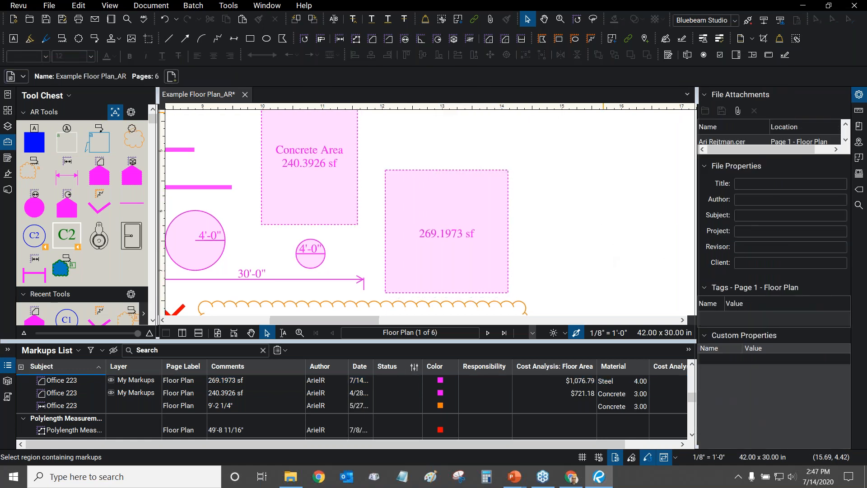
Select the orange length measurement beside Office 206 and examine its subject, cost analysis and Material choices in the properties.
drag(614, 260, 606, 115)
scroll(541, 216, down, 3)
drag(540, 216, 515, 131)
scroll(505, 225, up, 4)
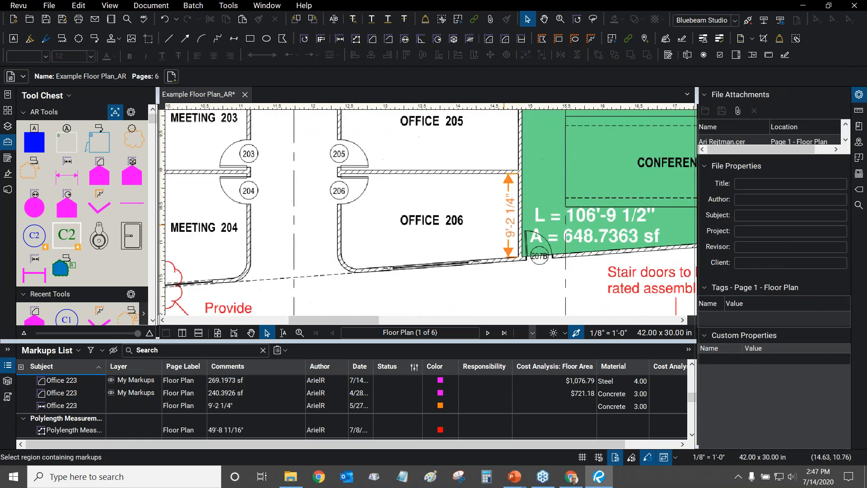
scroll(504, 225, up, 1)
click(510, 212)
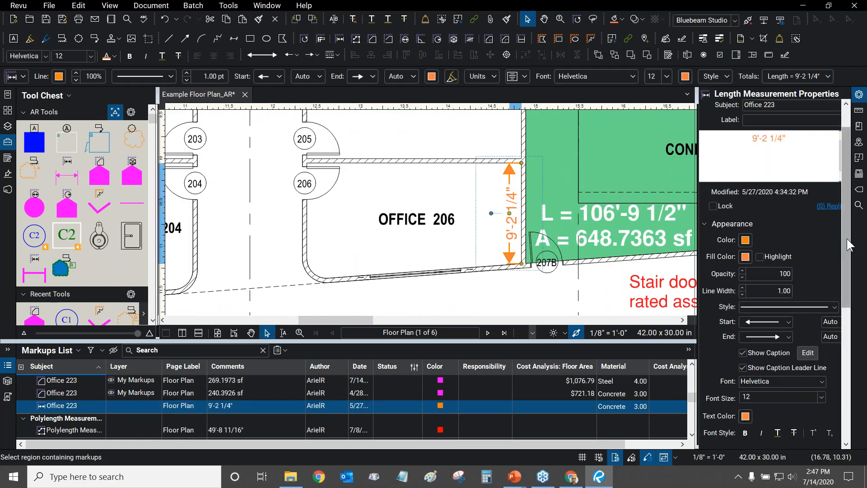
scroll(848, 245, up, 1)
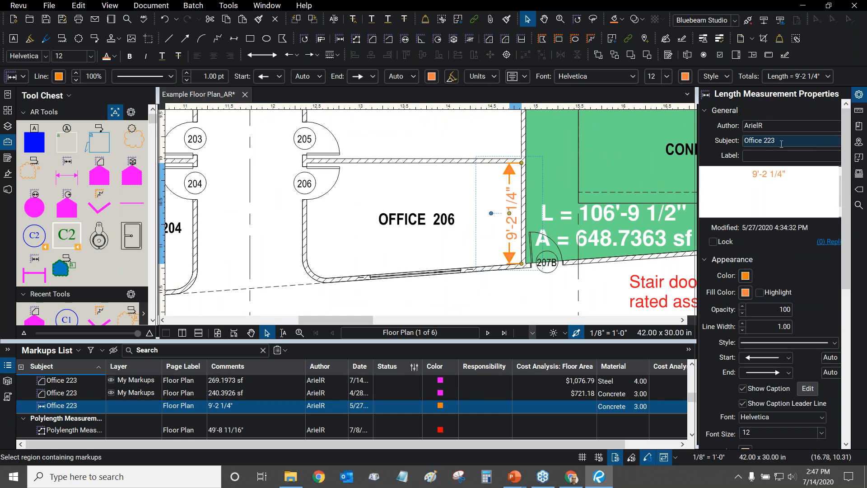
drag(847, 143, 846, 292)
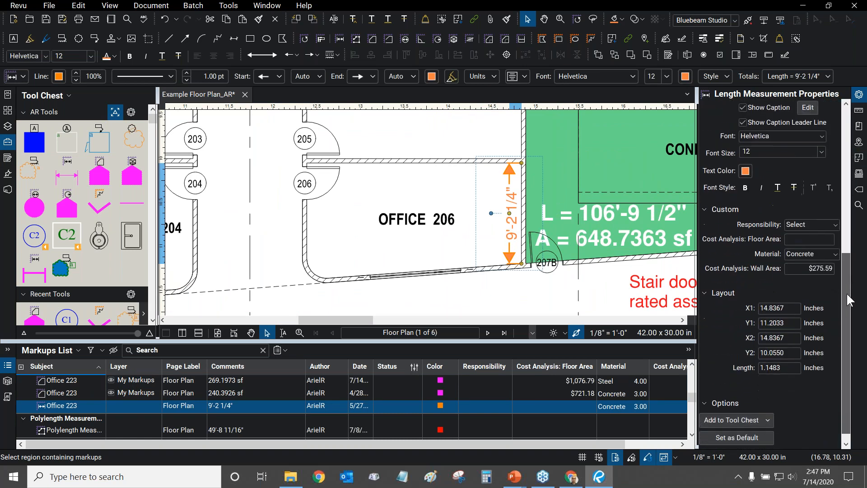
click(819, 249)
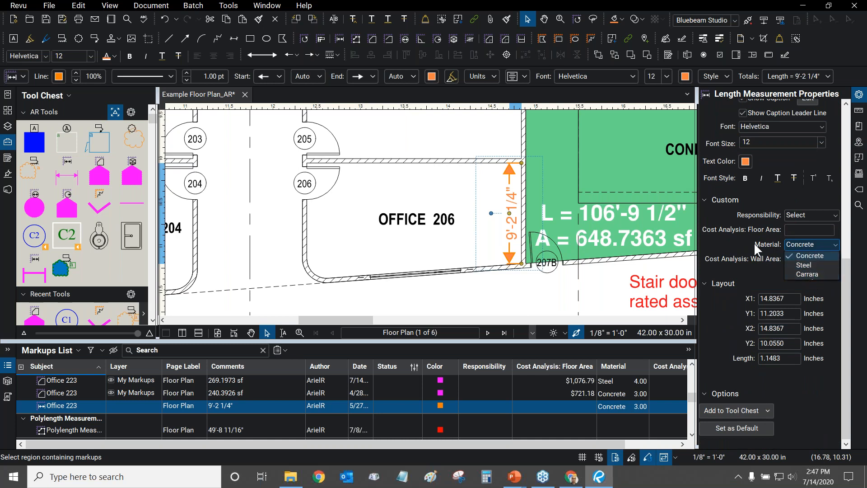
click(743, 243)
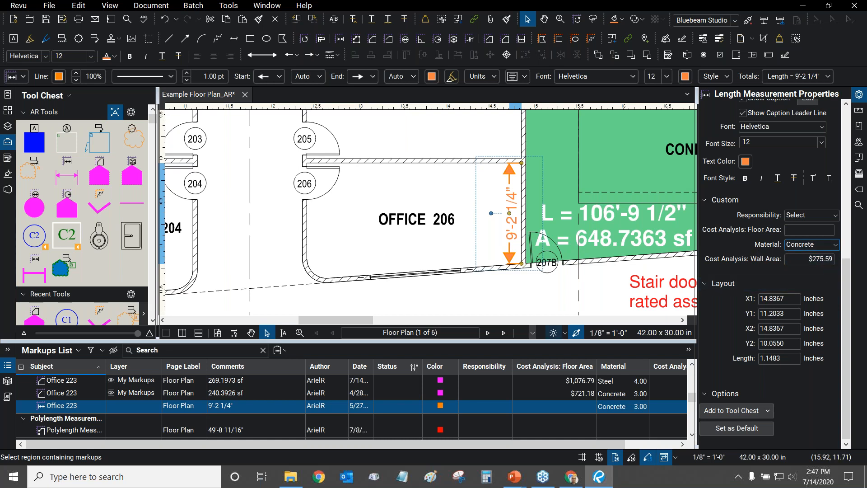
Inspect the Cost Analysis: Wall Area column and the Depth setting of the selected Office 206 length measurement, then deselect it.
drag(361, 442, 416, 435)
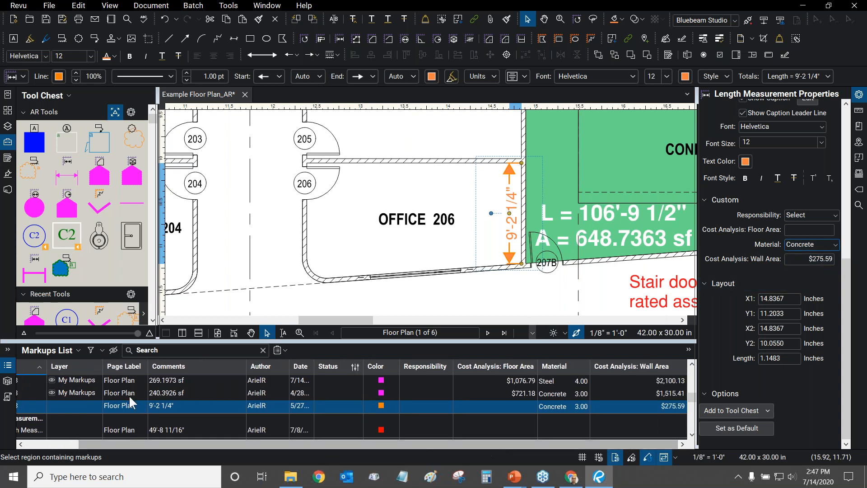
scroll(471, 229, up, 2)
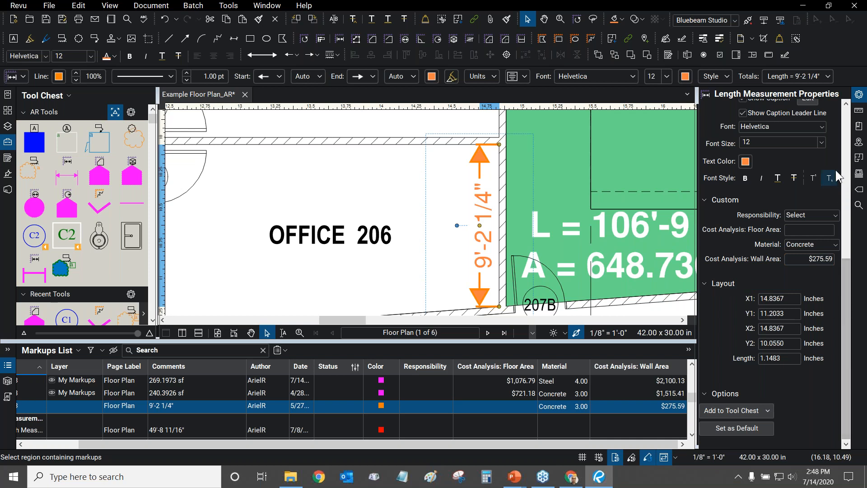
click(858, 112)
scroll(844, 217, down, 2)
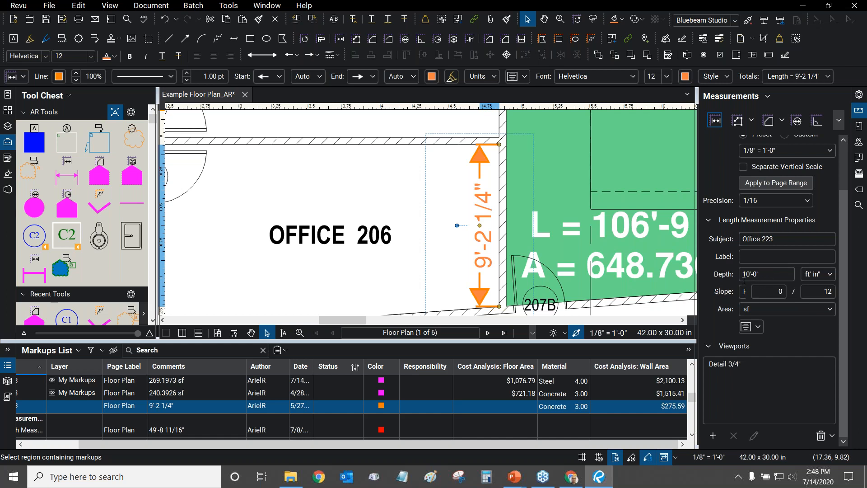
click(859, 94)
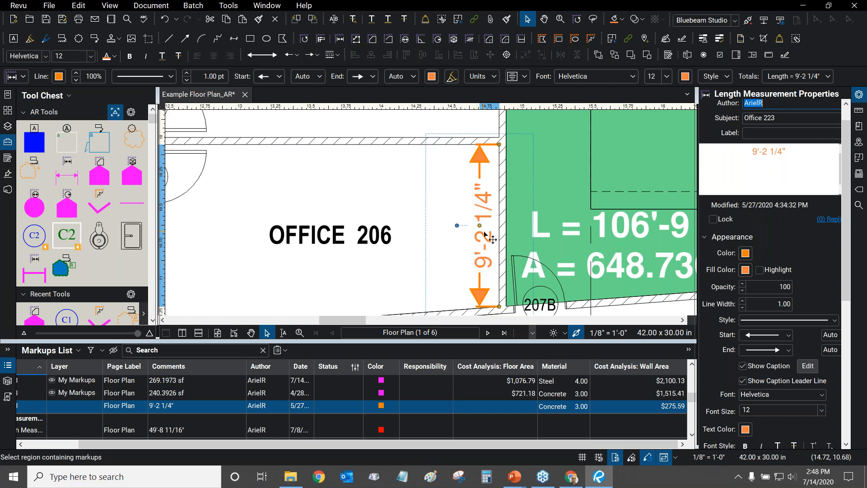
scroll(414, 199, down, 2)
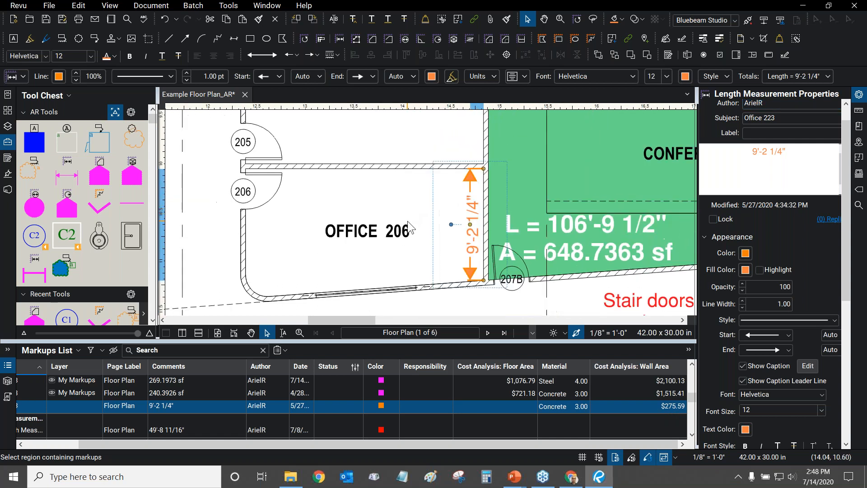
drag(396, 197, 455, 188)
scroll(456, 185, up, 1)
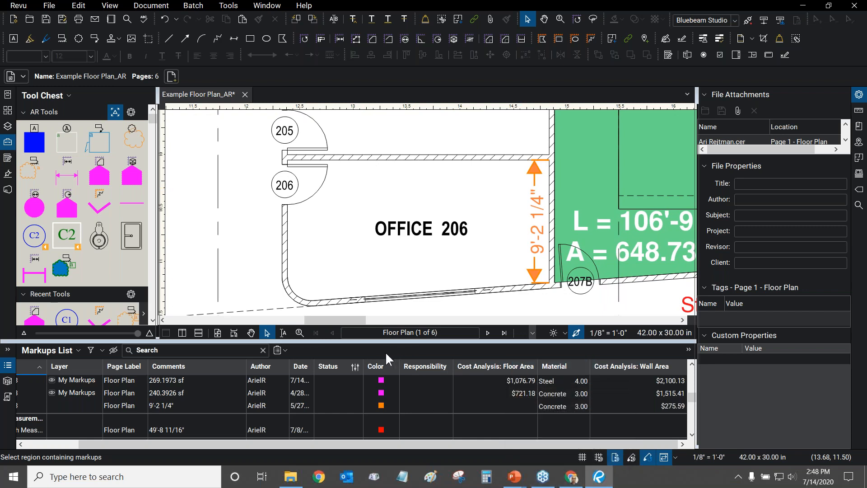
Start a PDF summary of the markups in Example Floor Plan_AR.
click(278, 349)
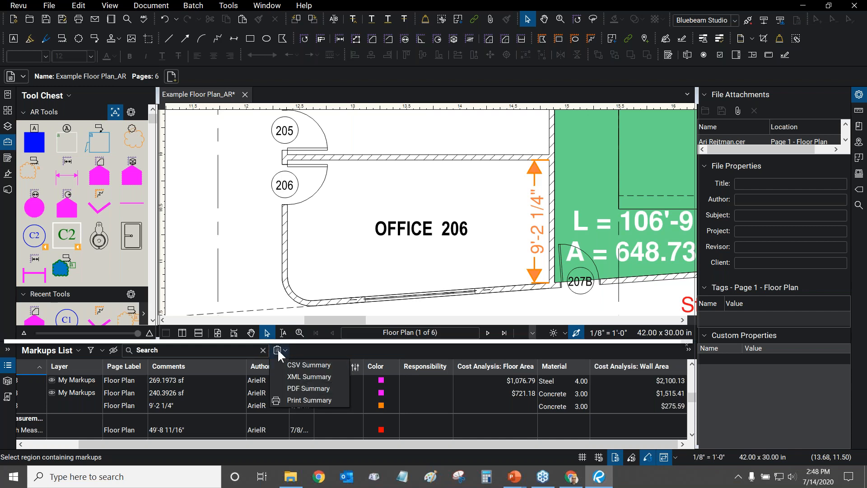
click(302, 349)
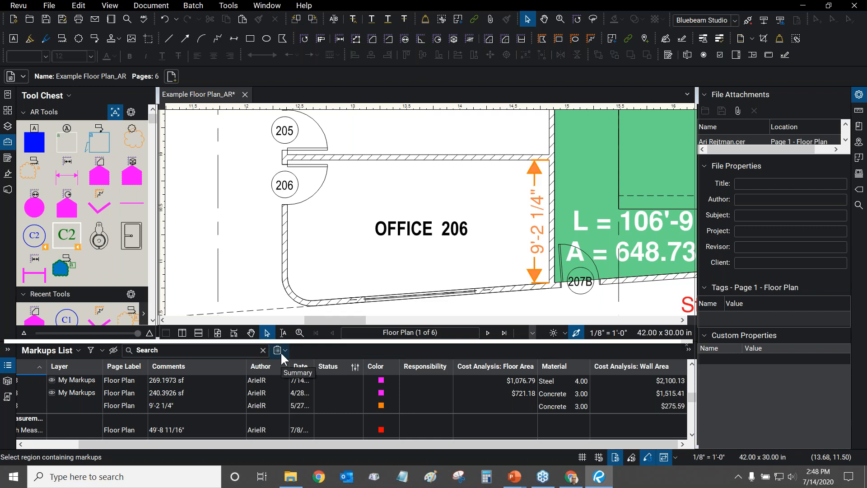
click(280, 351)
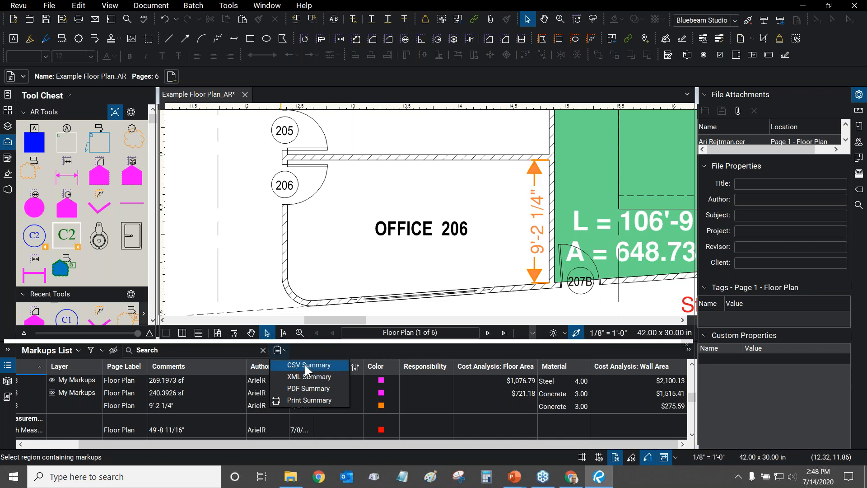
click(301, 389)
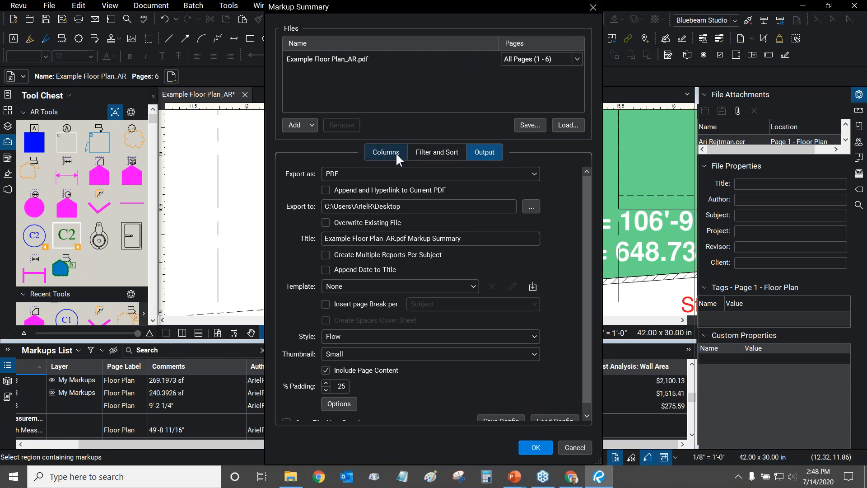
Review the summary's filter and column settings, and generate the PDF summary appended and hyperlinked to the current PDF.
click(432, 153)
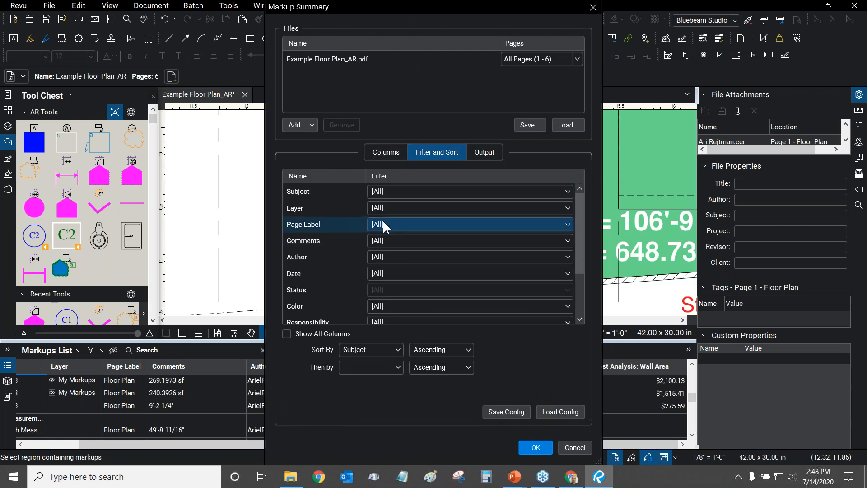
click(387, 151)
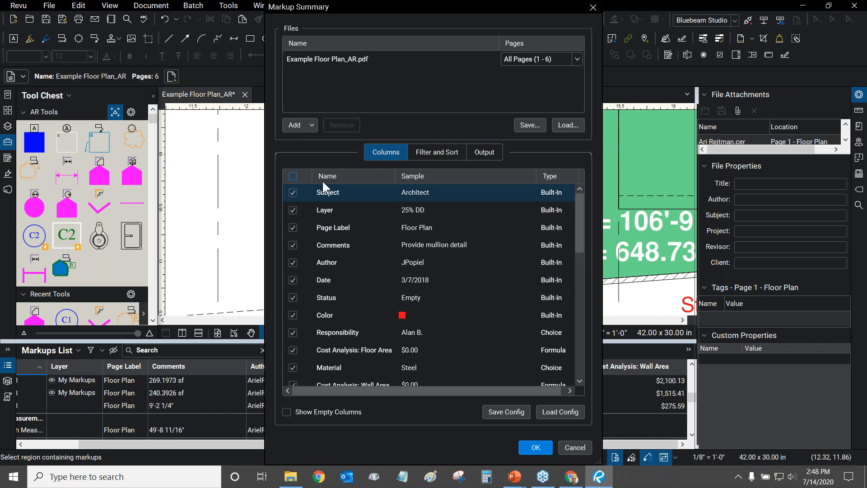
click(484, 152)
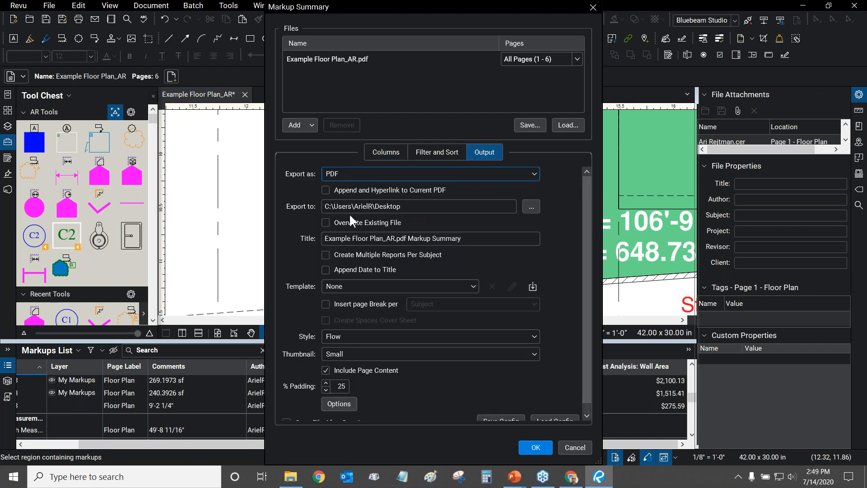
click(326, 190)
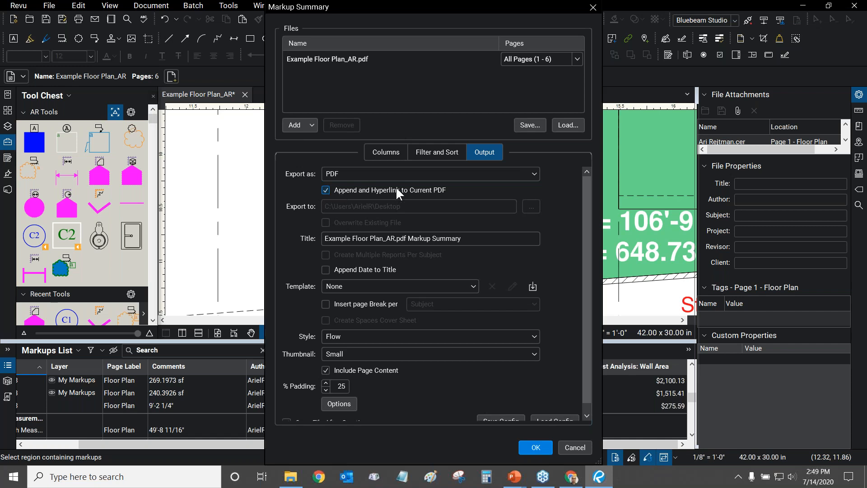
click(536, 447)
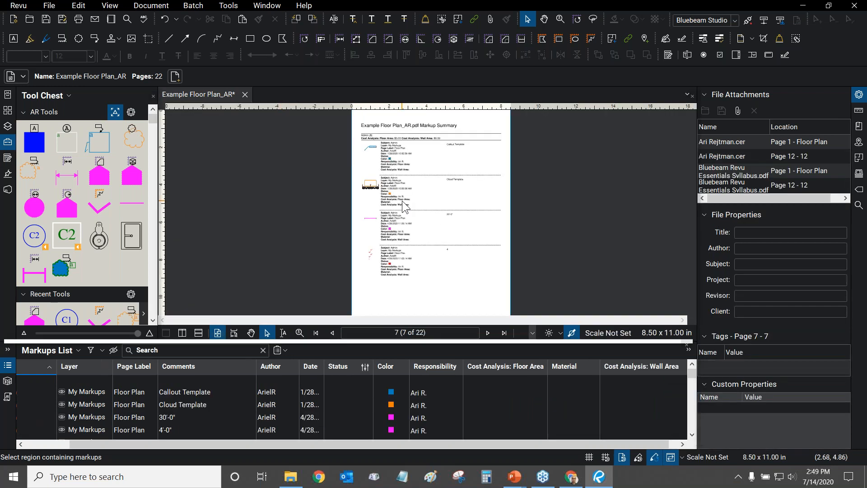
Browse the page thumbnails and view the appended markup summary pages, including pages 19 and 17.
click(8, 111)
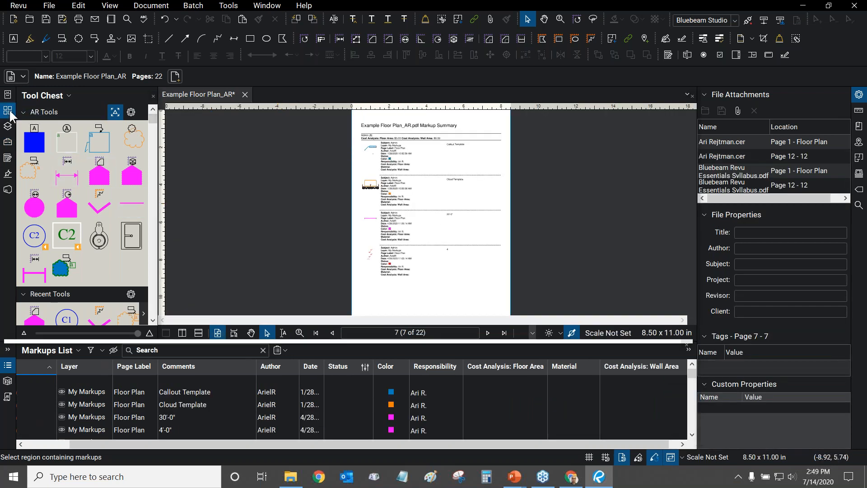
drag(154, 158, 154, 290)
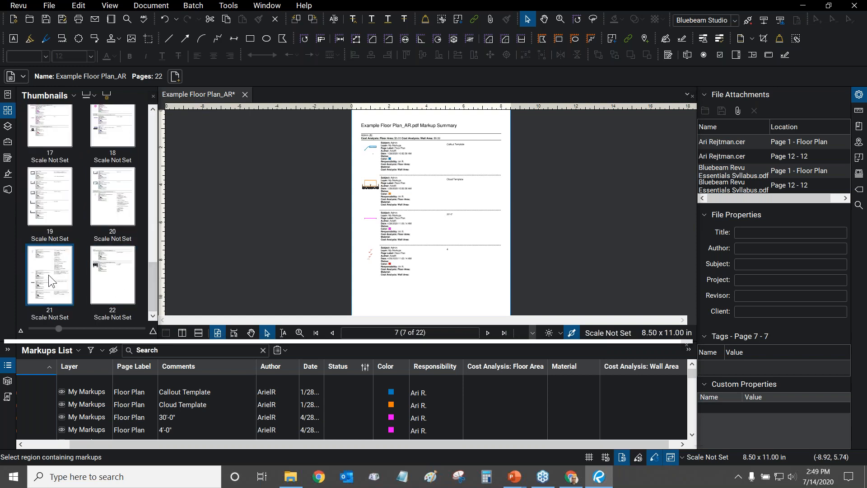
click(50, 199)
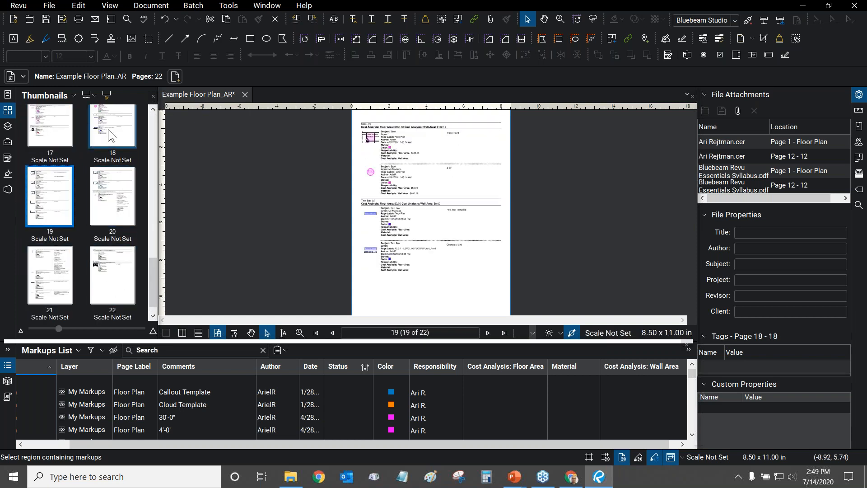
scroll(108, 129, up, 1)
click(68, 137)
scroll(67, 137, up, 3)
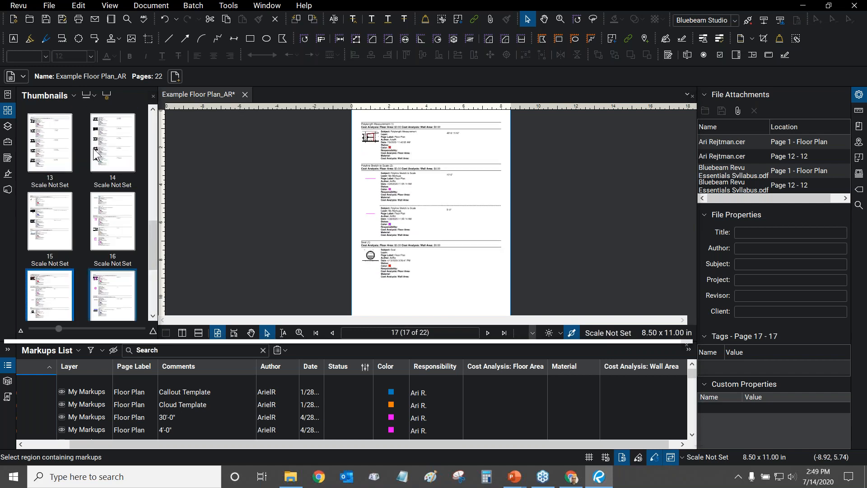
Follow the snapshot link of the polylength measurement on page 17 to its location on the Floor Plan.
scroll(358, 144, up, 3)
scroll(358, 143, up, 5)
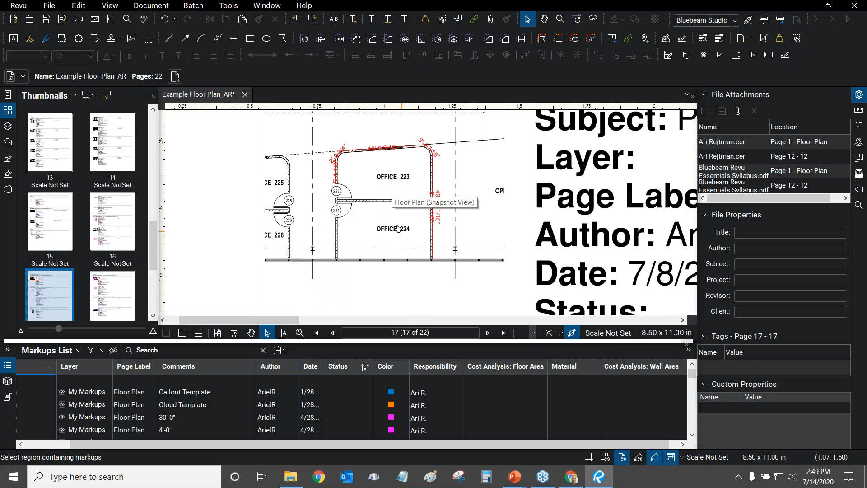
scroll(402, 231, down, 1)
scroll(466, 181, up, 2)
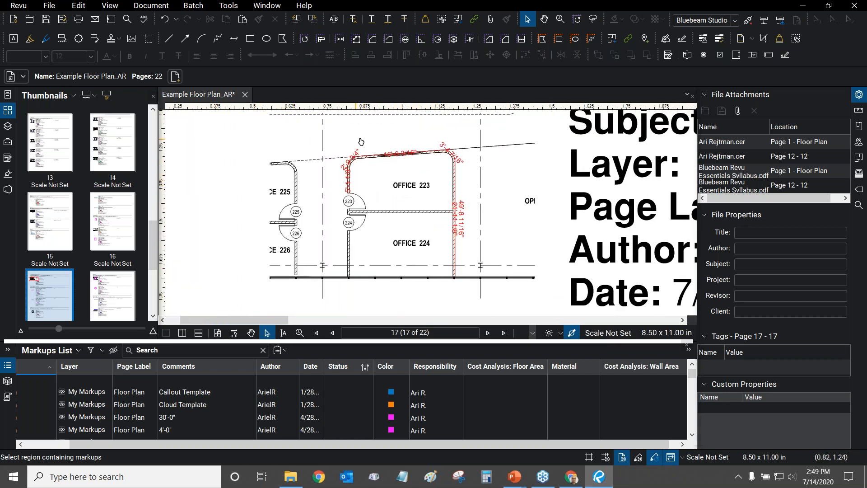
click(379, 185)
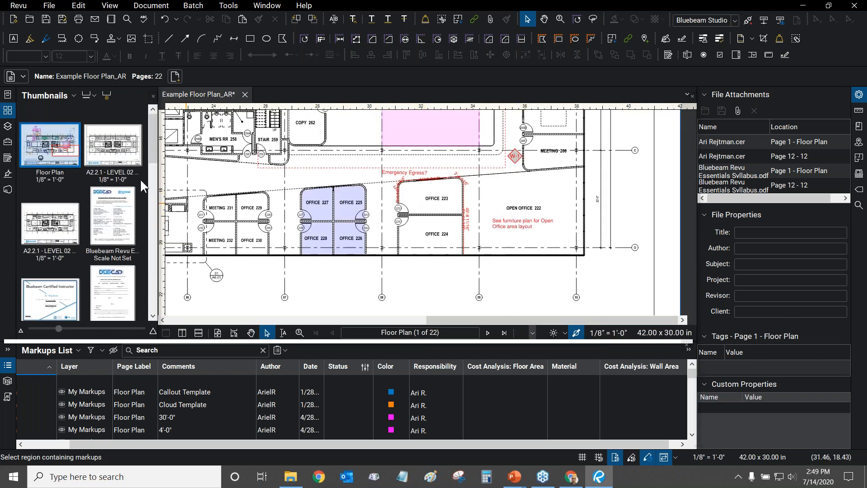
View summary pages 12 and 13 and follow a Flooring entry's snapshot link to its location on the Floor Plan.
drag(153, 137, 139, 200)
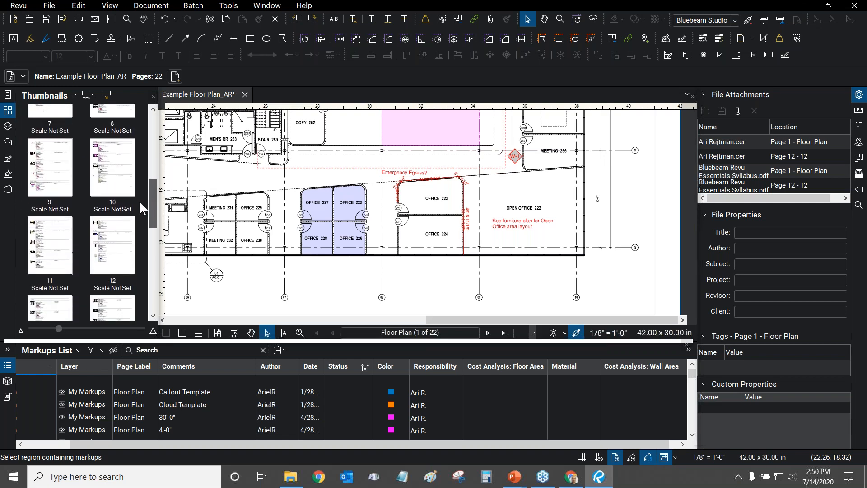
click(108, 208)
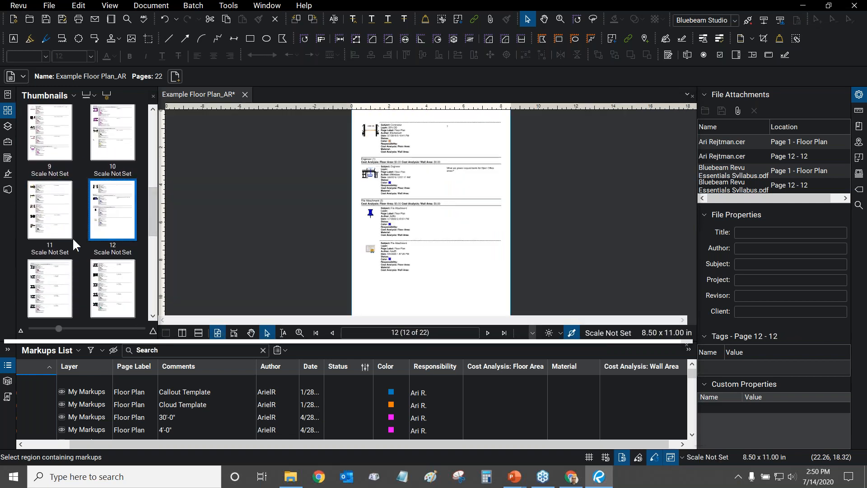
click(38, 276)
scroll(391, 144, up, 3)
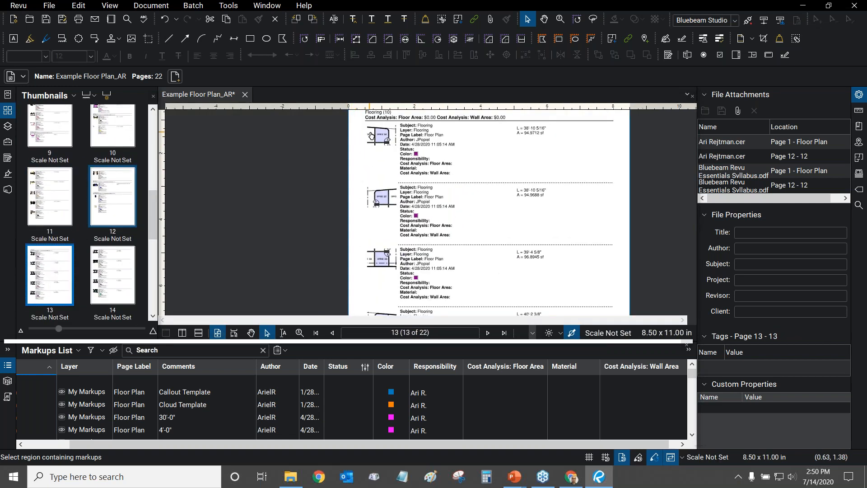
scroll(423, 160, up, 3)
drag(404, 239, 407, 134)
scroll(354, 161, up, 2)
click(377, 180)
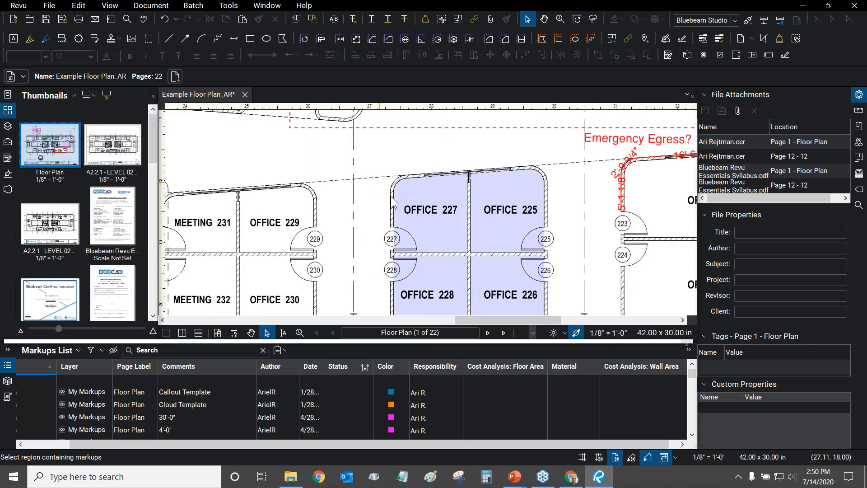
Examine the flooring area markups around Office 227 and return to the full Floor Plan page.
mouse_move(426, 220)
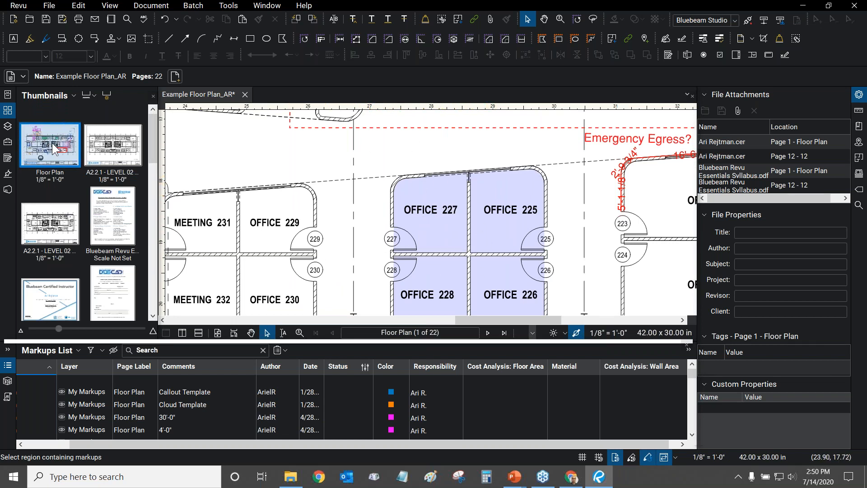
scroll(429, 201, down, 4)
scroll(429, 199, up, 3)
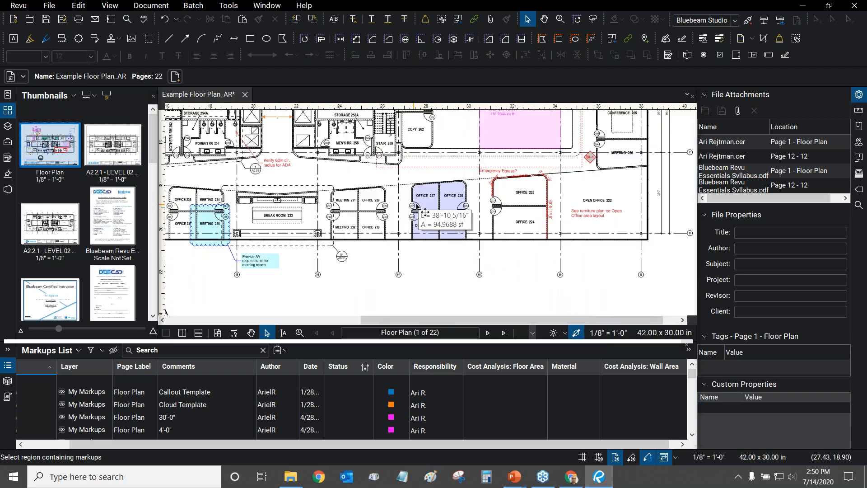
key(ctrl+0)
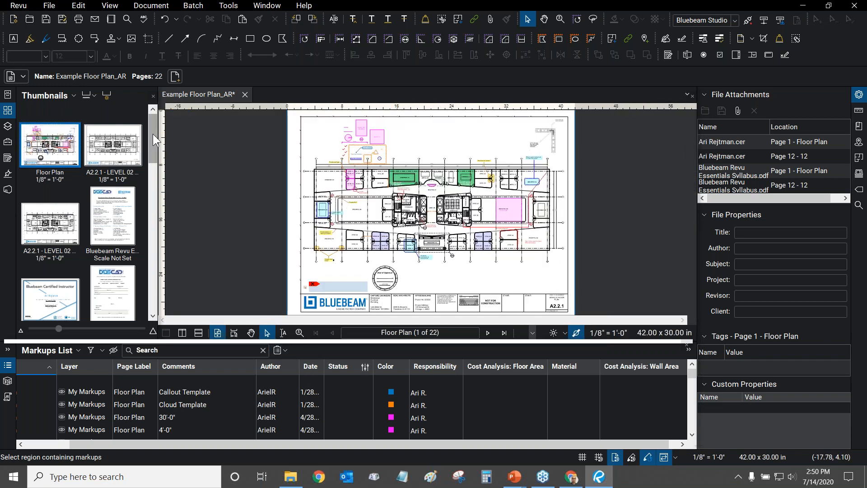
Skim the page thumbnails through the last summary page and check the webinar overview slide in PowerPoint before returning to Revu.
drag(153, 134, 137, 281)
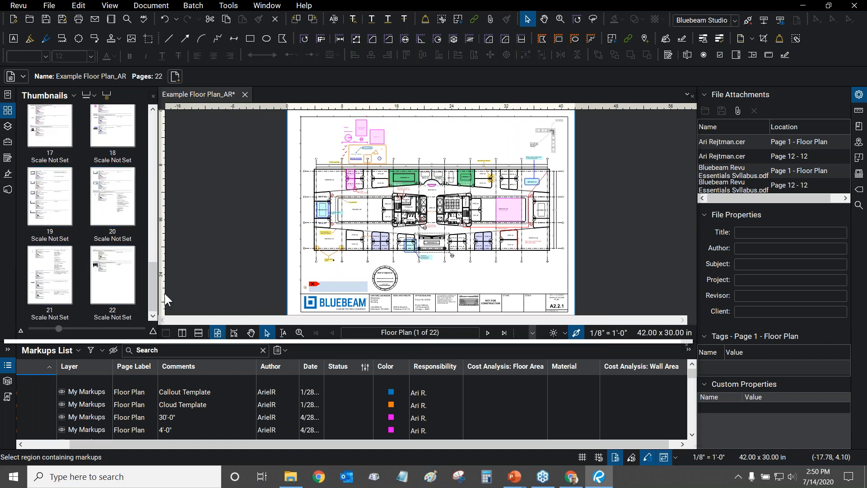
drag(158, 210, 161, 209)
drag(155, 285, 156, 113)
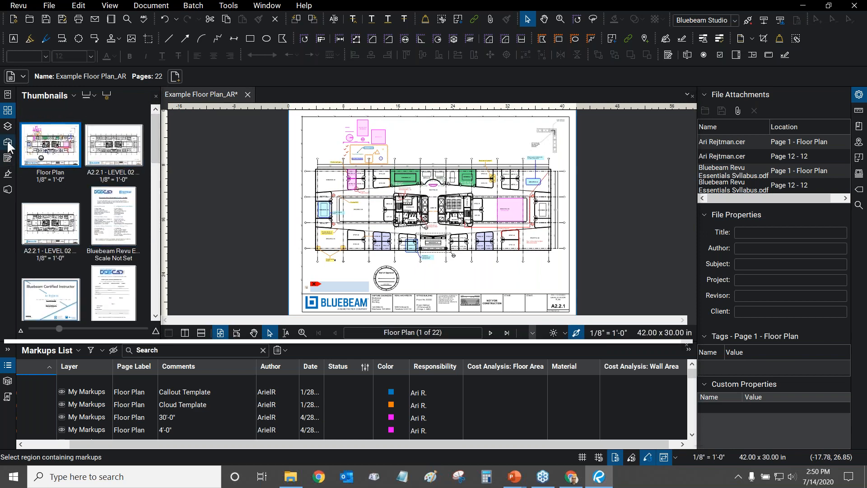
click(254, 168)
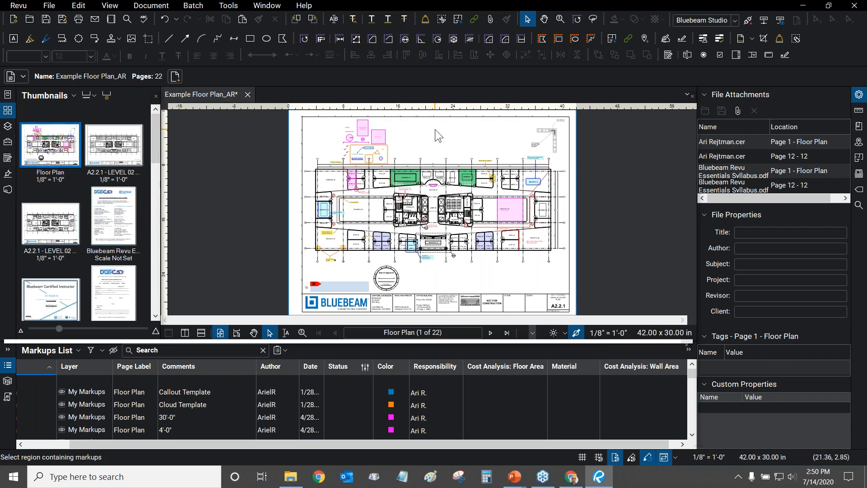
key(alt+Tab)
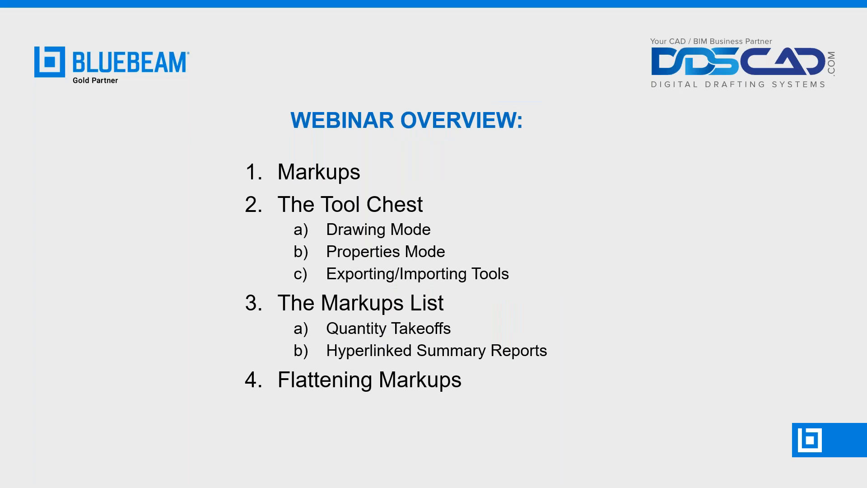
key(alt+Tab)
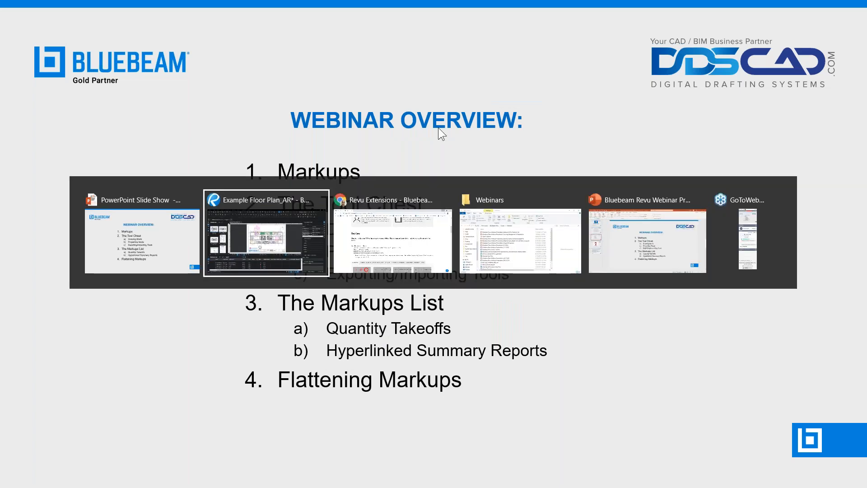
Locate the Flatten option among the commands available for the 269.1973 sf area measurement, leaving it unapplied and the measurement deselected.
scroll(403, 120, up, 6)
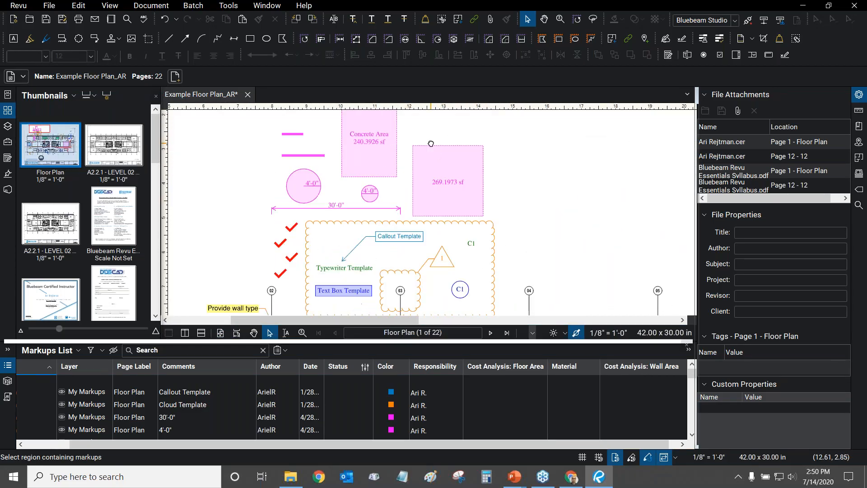
click(447, 173)
right_click(467, 164)
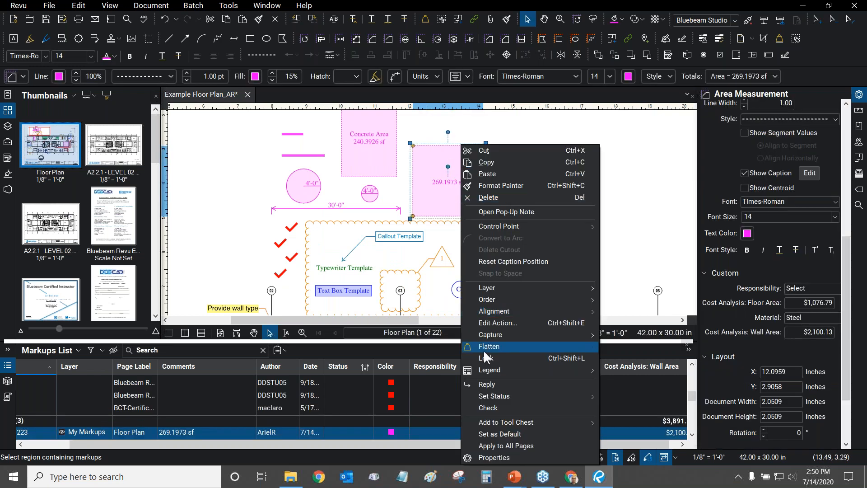
click(489, 8)
click(524, 166)
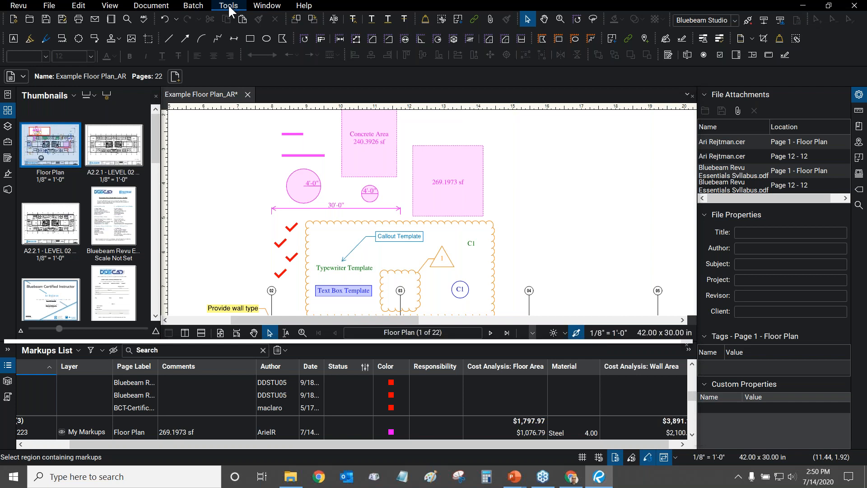
Review the document-wide Flatten Markups options, including markup types, All Markups and Currently Selected Markups, and cancel without flattening.
click(153, 5)
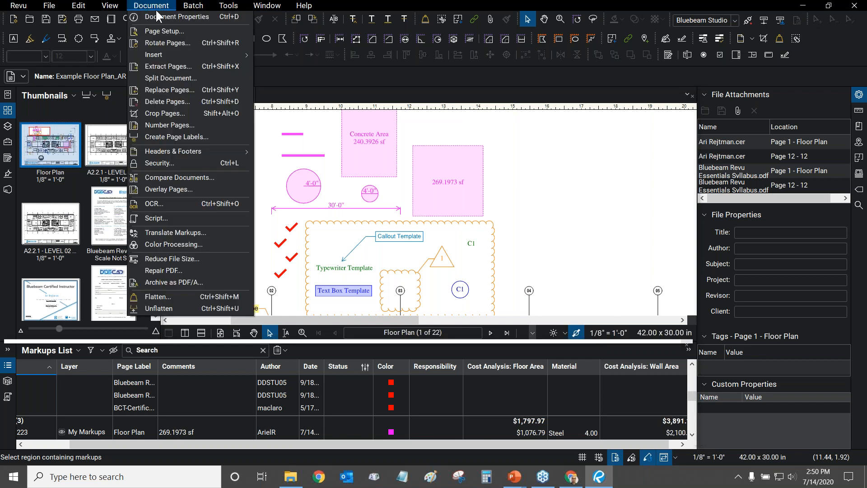
click(175, 296)
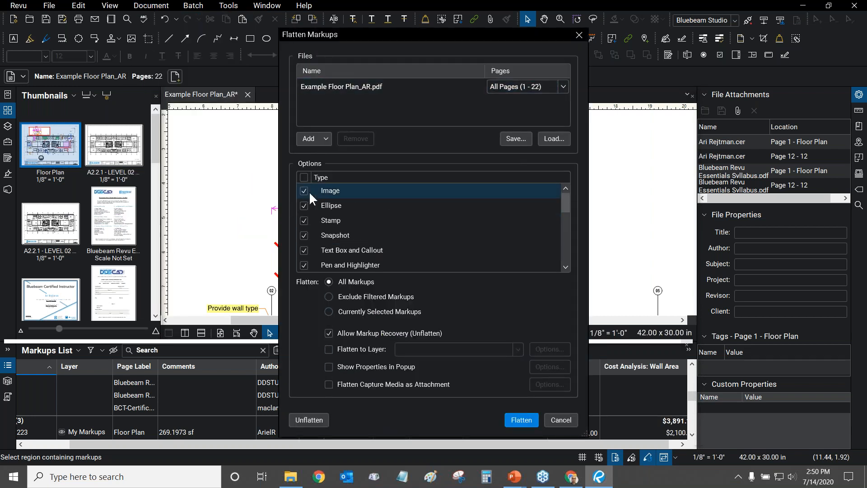
mouse_move(567, 199)
mouse_down()
mouse_move(568, 229)
mouse_move(568, 198)
mouse_up()
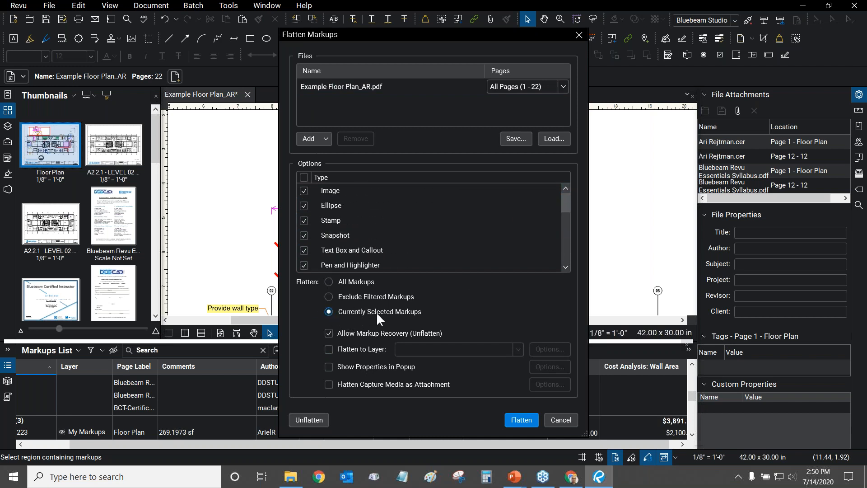
click(347, 283)
click(561, 420)
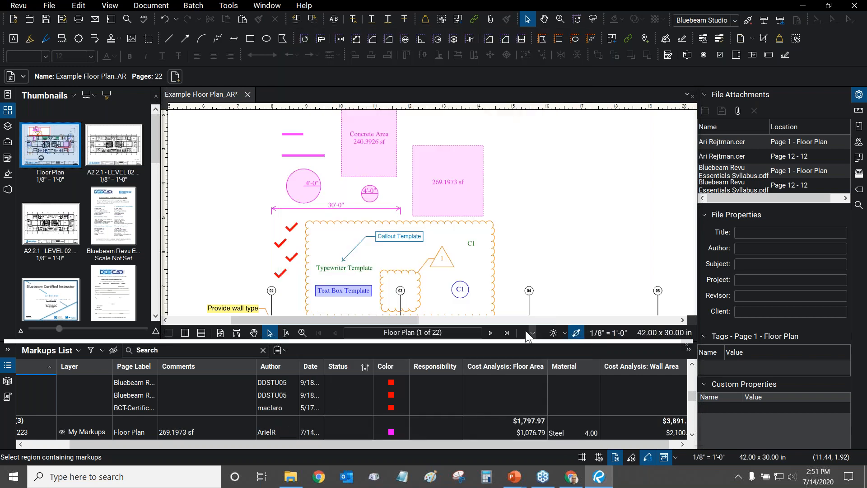
Show the whole Floor Plan page with the Markups List hidden, and switch to the Questions slide in PowerPoint.
key(ctrl+0)
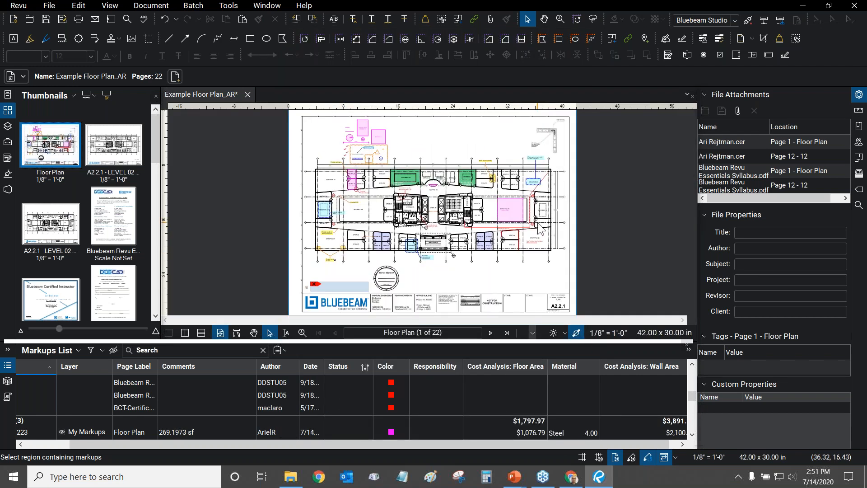
click(7, 349)
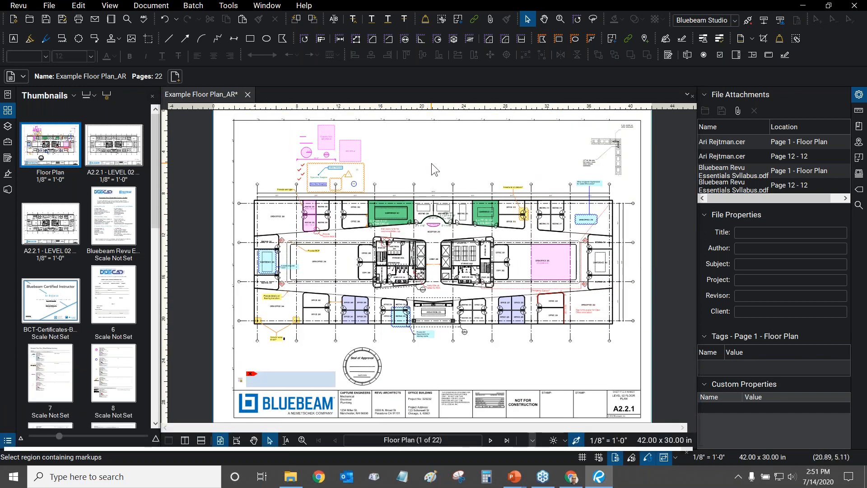
key(alt+Tab)
key(Right)
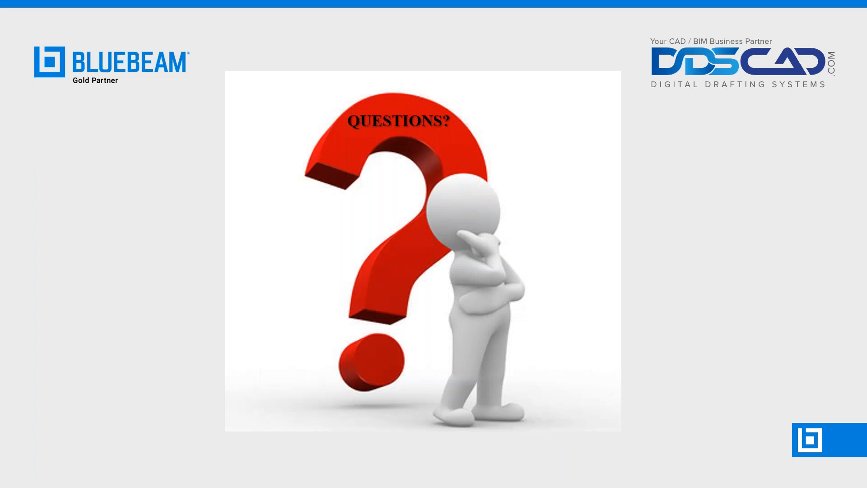